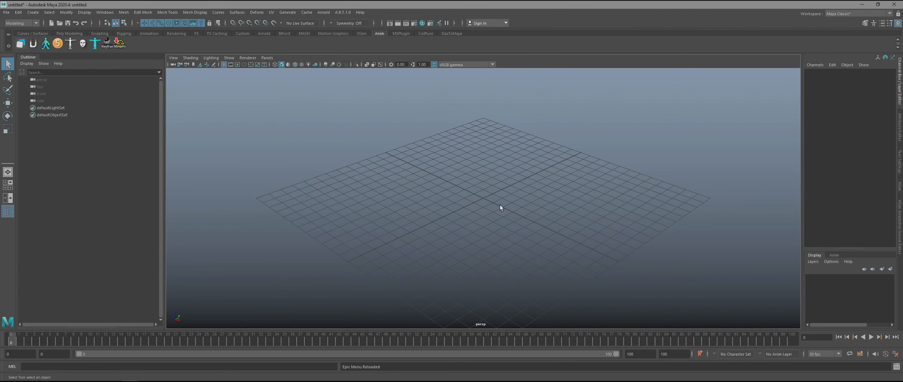
- Review the time slider settings and the world coordinate system in the preferences, then leave them without changes
left_click(894, 353)
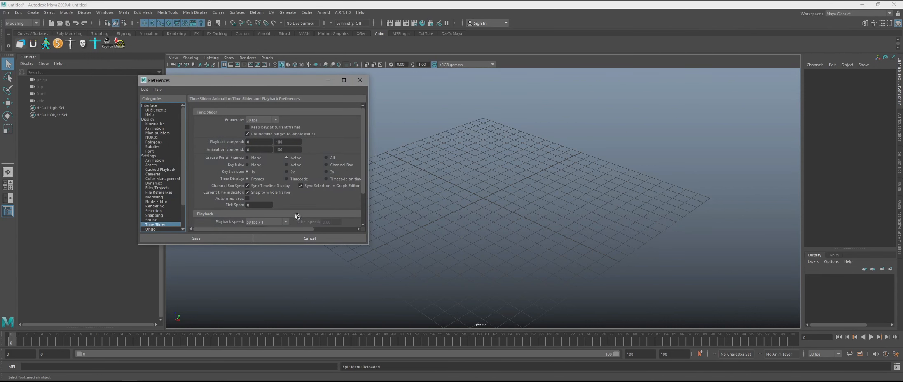
left_click(149, 157)
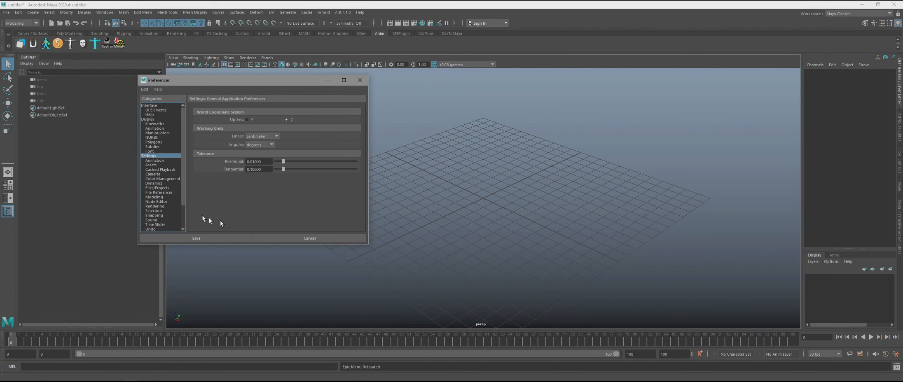
left_click(313, 238)
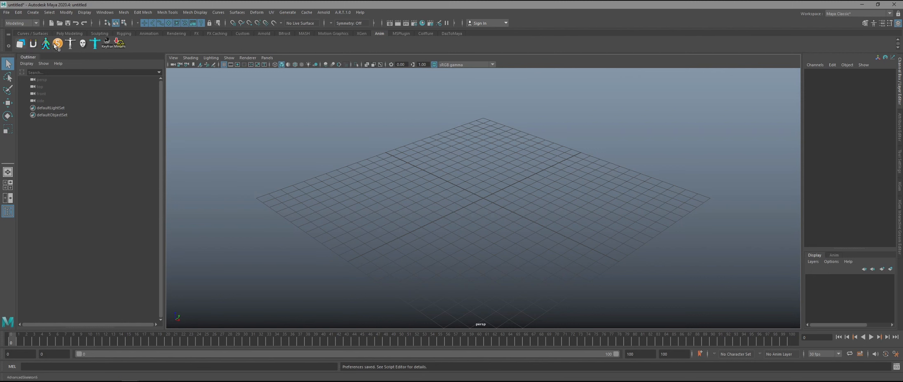
- Open Studio Library, reposition its window over the viewport and look through the Metahuman_Asuka pose folder
left_click(20, 44)
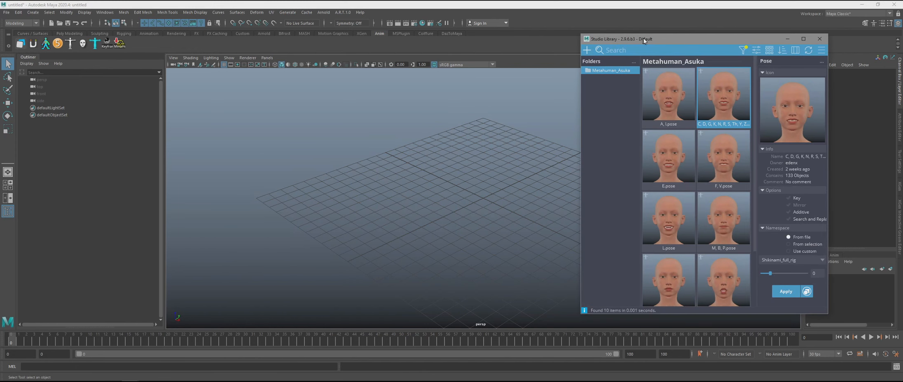
left_click_drag(648, 42, 579, 47)
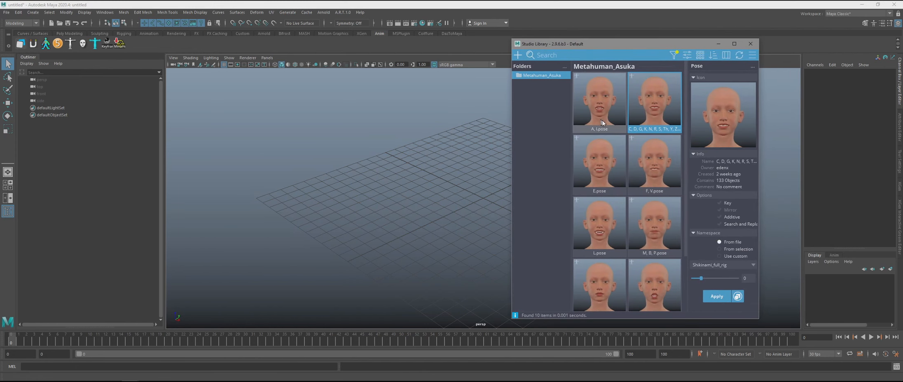
scroll(618, 149, "down", 2)
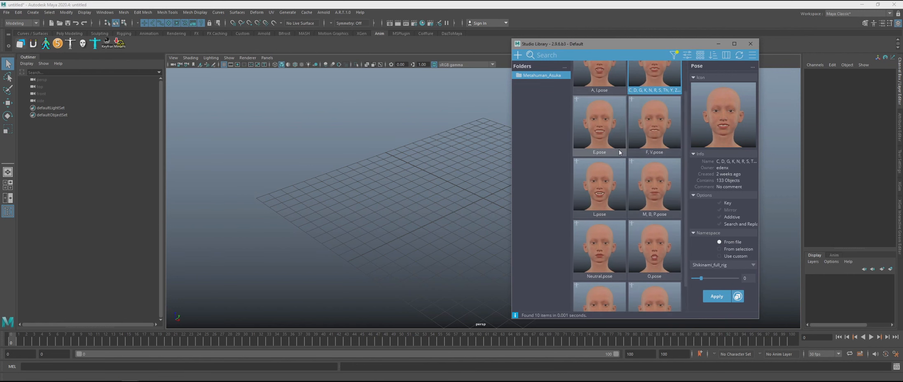
scroll(619, 150, "up", 2)
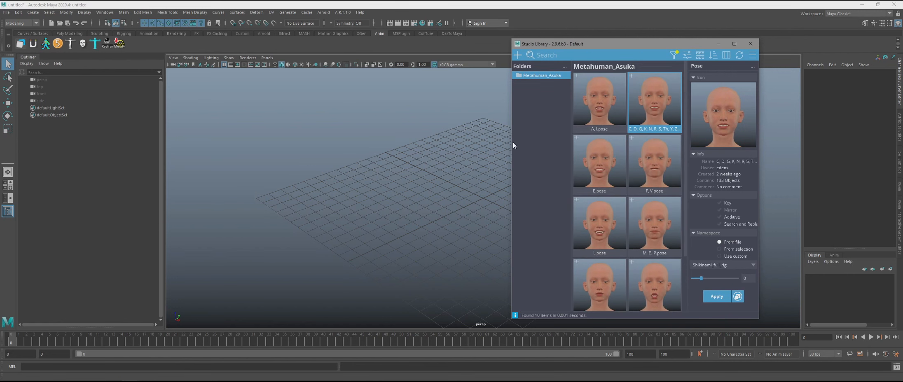
- Preview the individual mouth-shape poses in the Metahuman_Asuka folder, including E, M, B, P, O and U
left_click(604, 101)
left_click(602, 163)
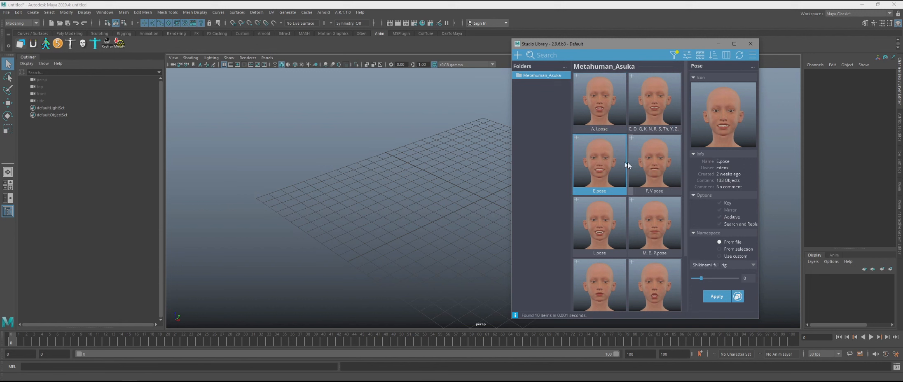
left_click(638, 167)
left_click(651, 229)
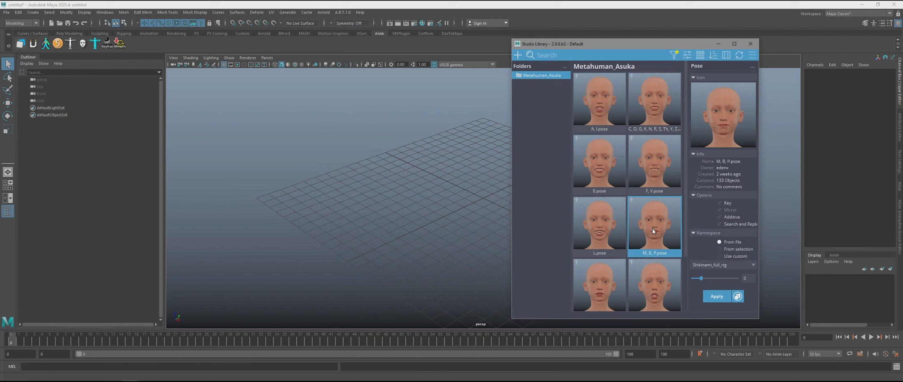
left_click(584, 284)
left_click(652, 296)
scroll(597, 205, "down", 2)
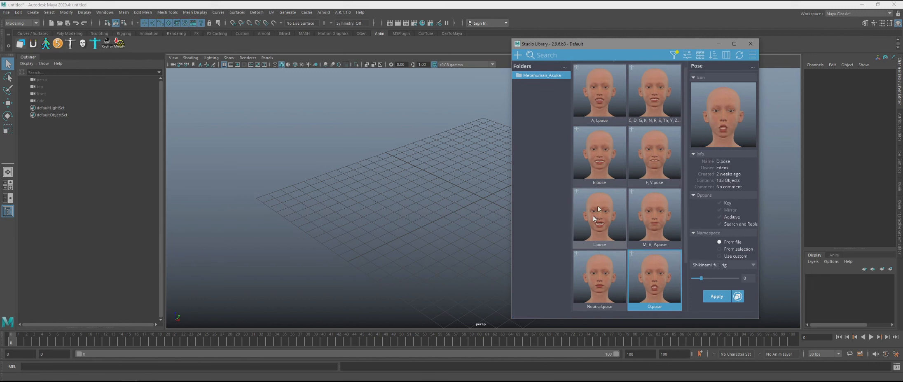
left_click(598, 286)
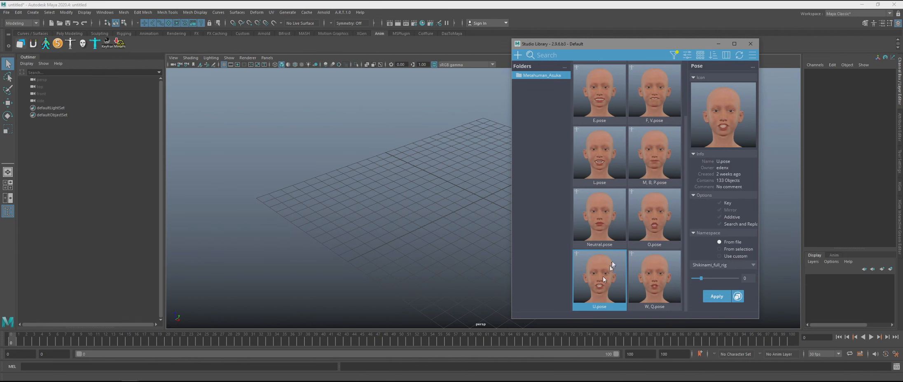
scroll(629, 136, "up", 3)
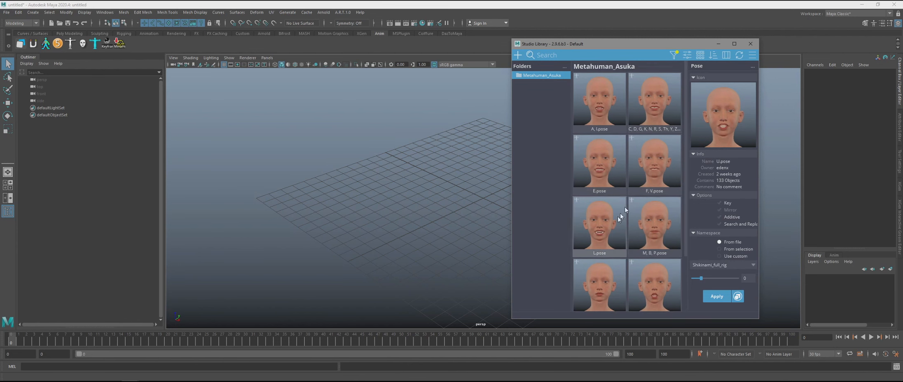
scroll(626, 222, "down", 3)
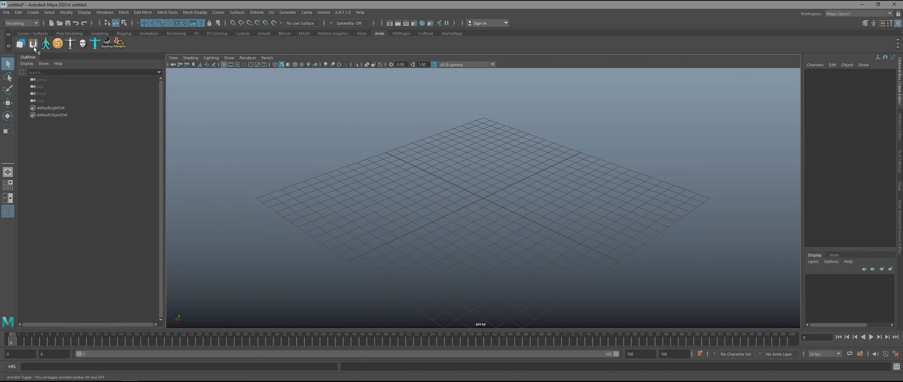
left_click(34, 45)
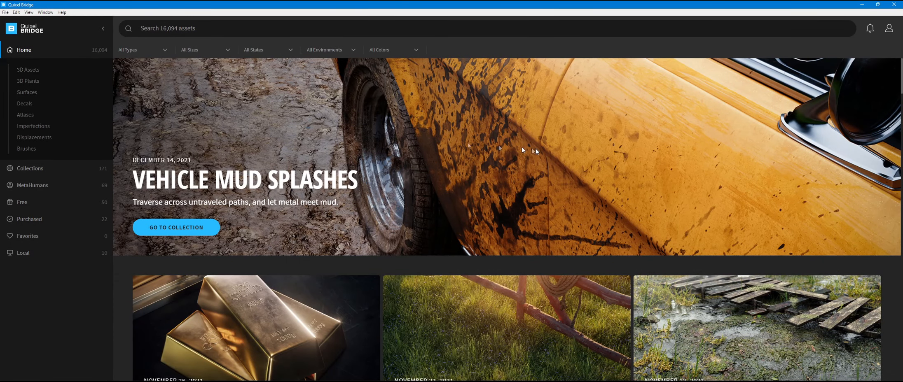
- In Quixel Bridge, review the download status of the Unreal Engine and Maya plugins in the plugin manager
left_click(17, 13)
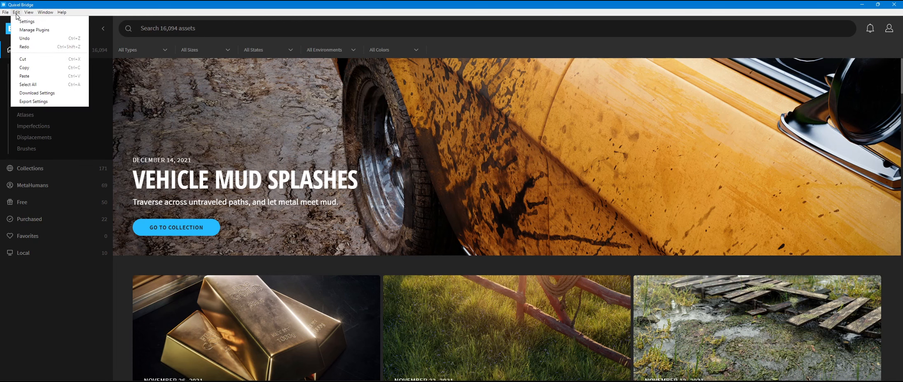
left_click(65, 31)
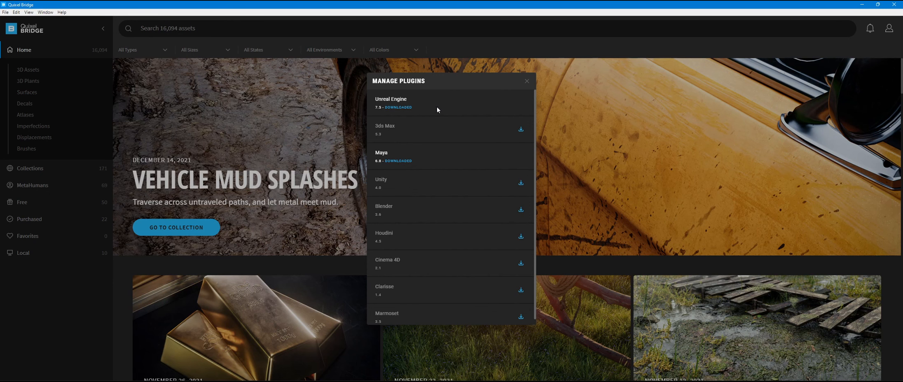
left_click(527, 81)
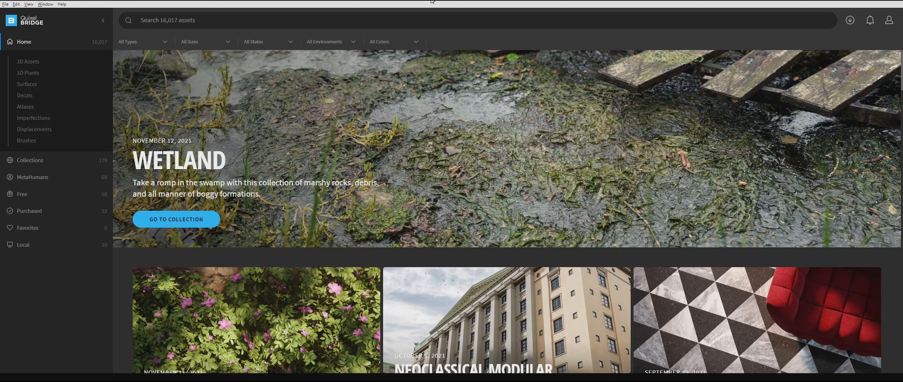
- Browse the MetaHuman presets and the collection of own MetaHumans in Quixel Bridge
left_click(74, 180)
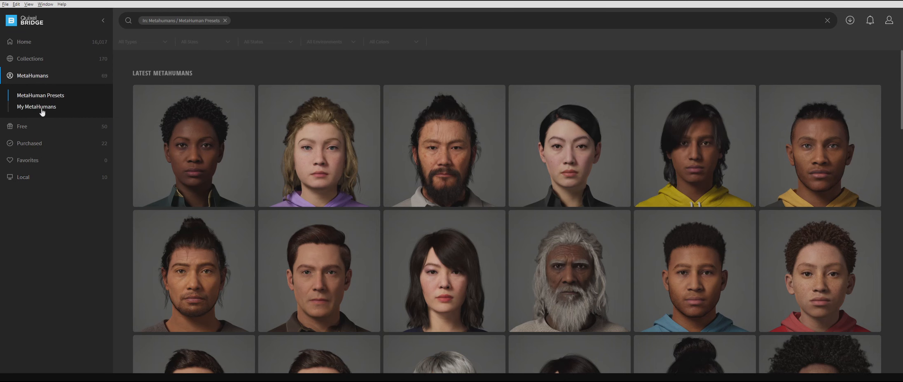
scroll(383, 202, "down", 8)
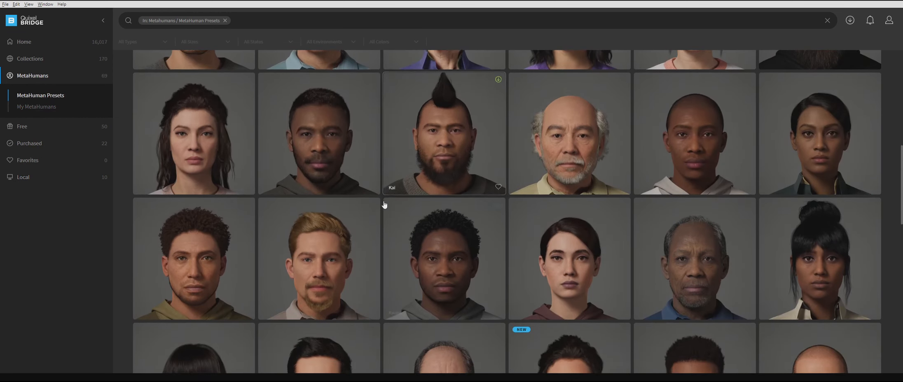
scroll(381, 206, "down", 3)
scroll(302, 237, "up", 10)
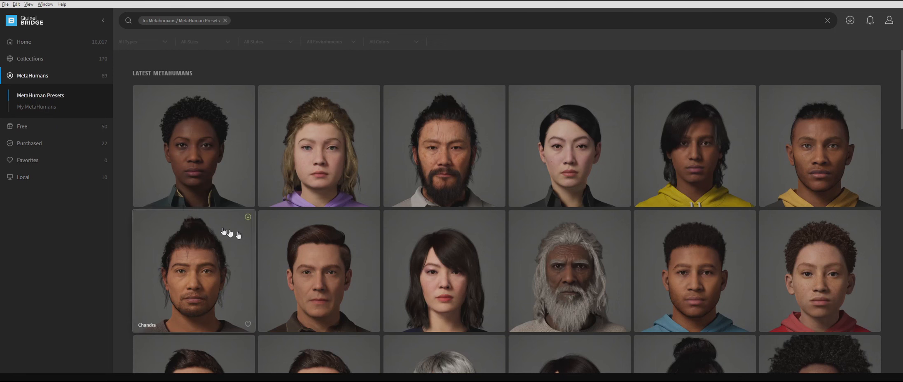
left_click(54, 110)
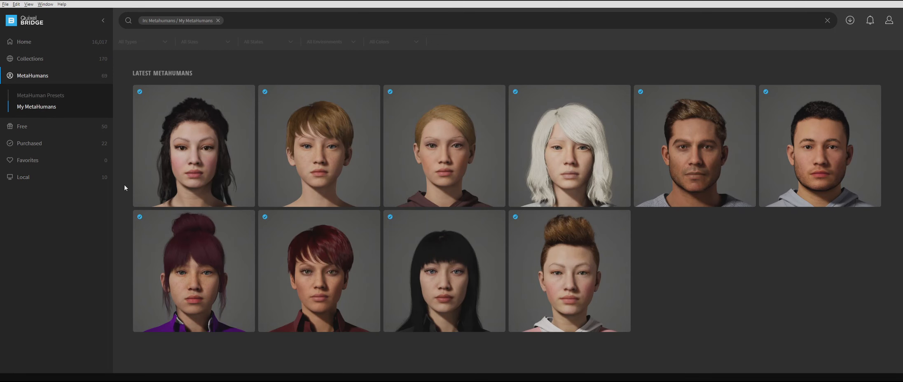
- Return to the MetaHuman presets, select Ada and launch MetaHuman Creator from it
left_click(60, 97)
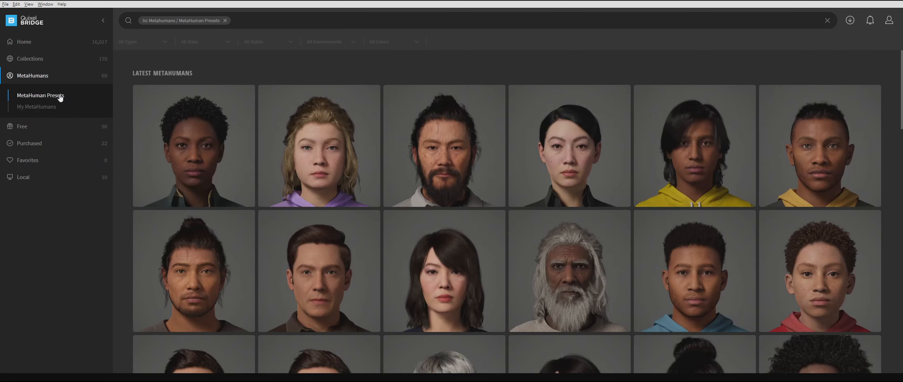
left_click(240, 147)
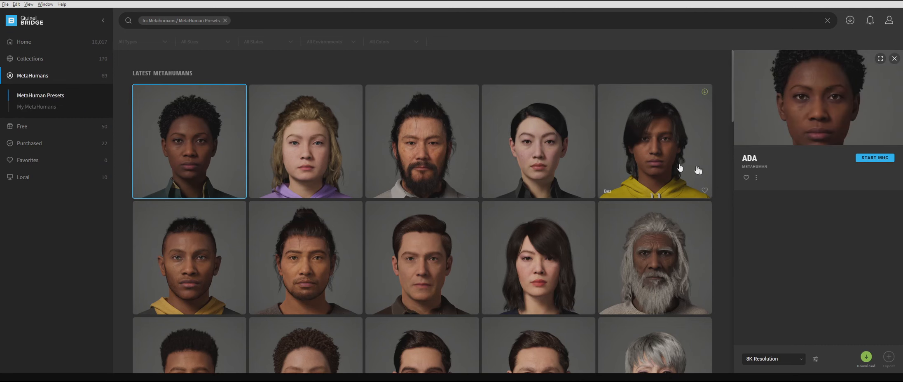
left_click(874, 159)
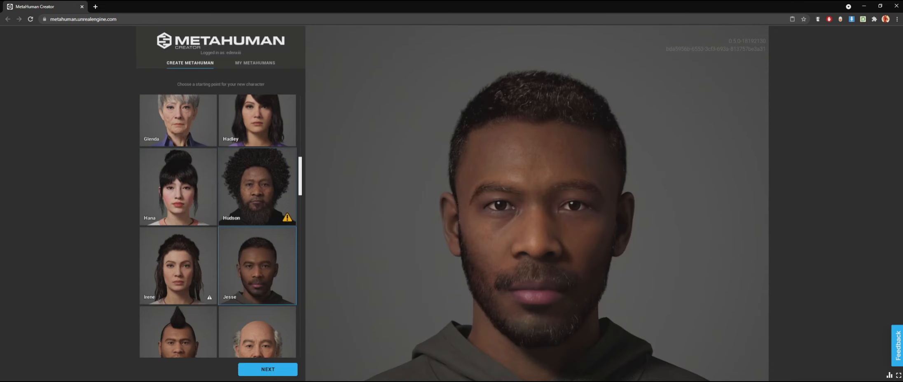
- Look through the starting-point characters in MetaHuman Creator and create a new character based on Jesse
scroll(218, 227, "up", 5)
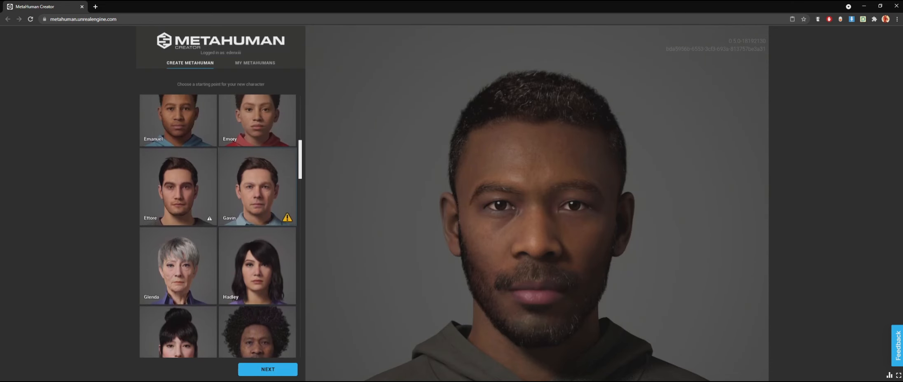
scroll(255, 289, "up", 1)
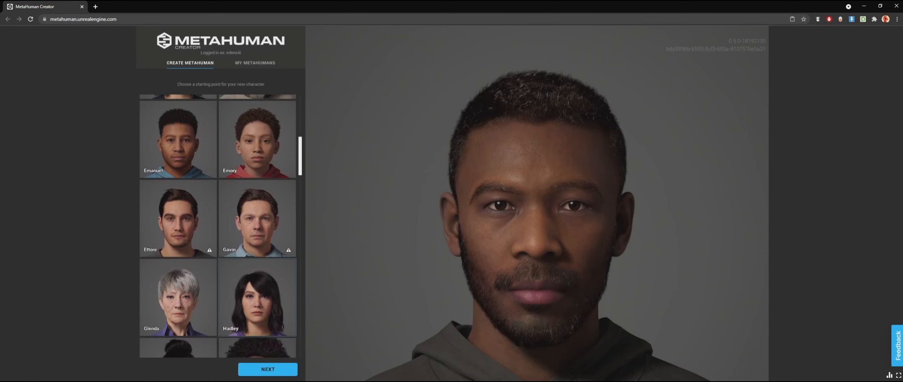
scroll(255, 329, "up", 2)
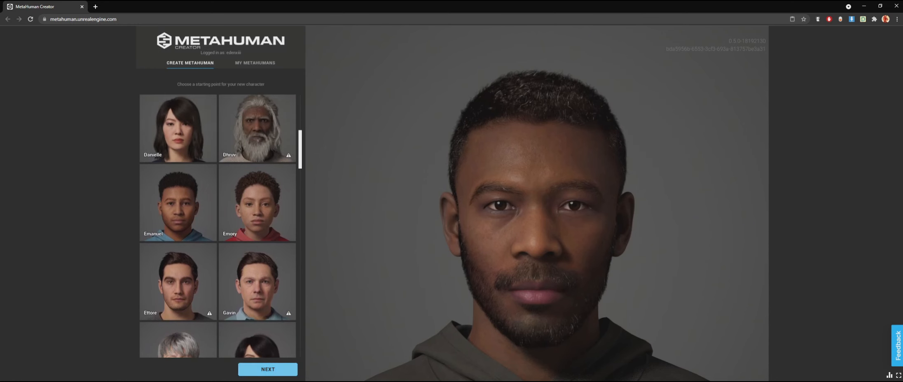
left_click(267, 369)
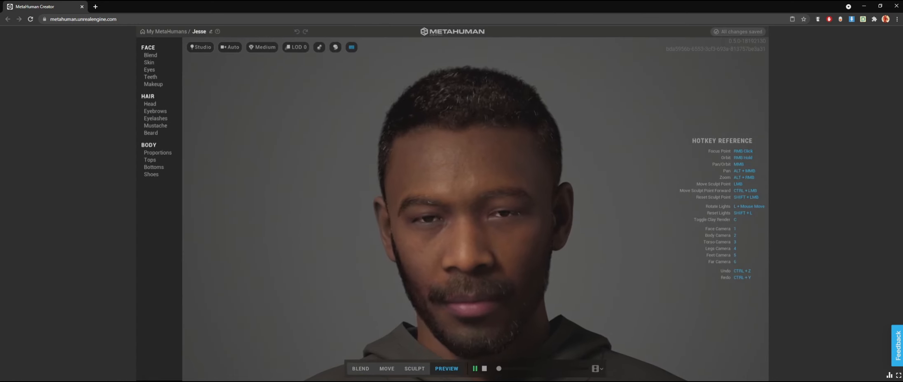
- Give the character the Short Coil hairstyle and dress it in the Button Down Shirt
left_click(159, 104)
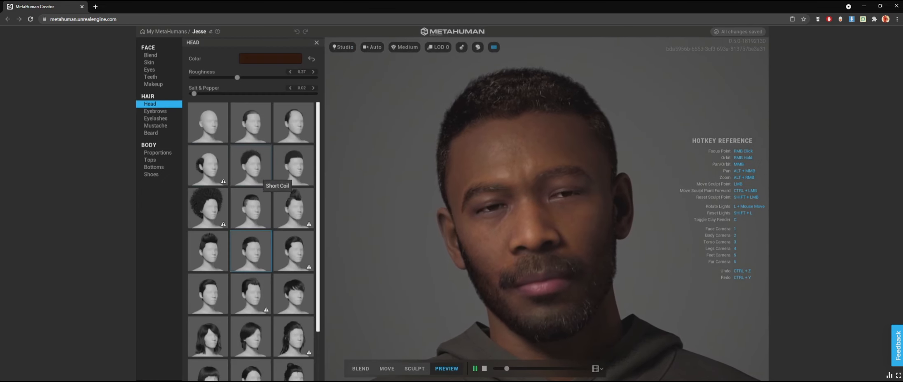
left_click(253, 174)
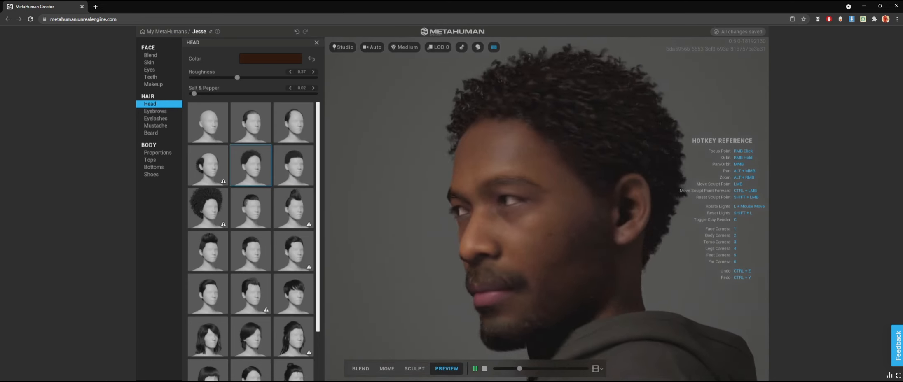
left_click(150, 160)
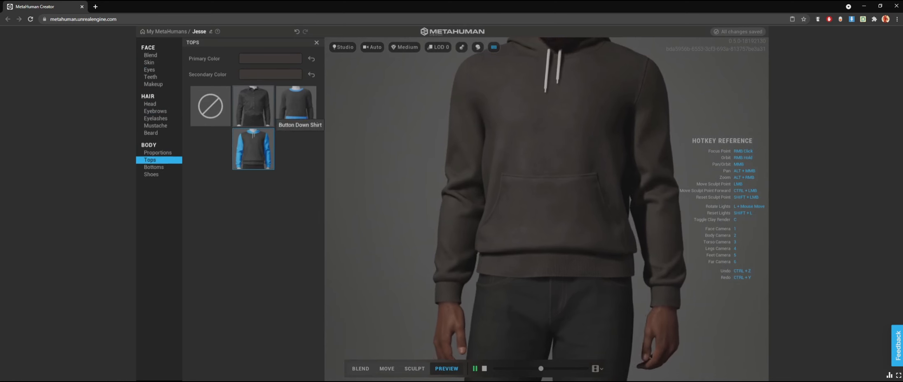
left_click(253, 106)
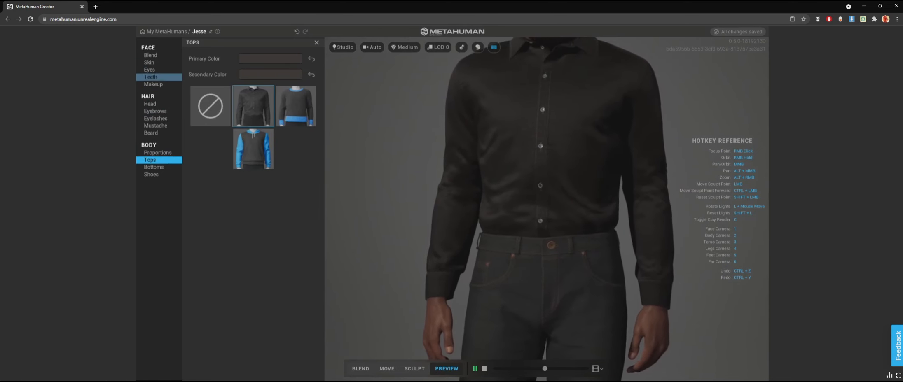
left_click(150, 104)
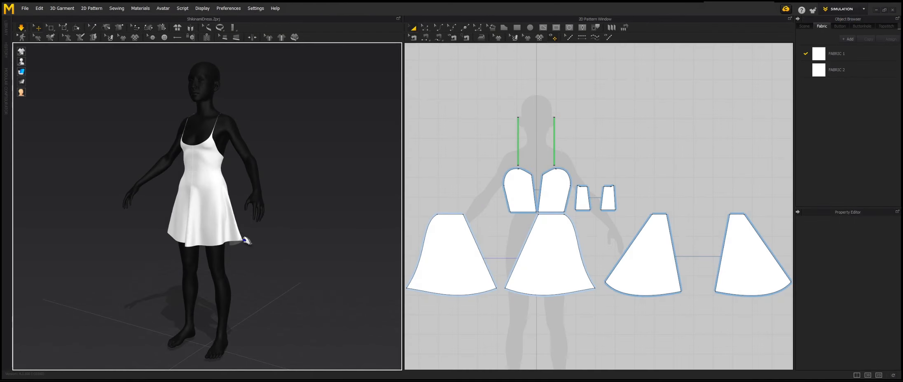
- Switch to Marvelous Designer and pull the skirt hem of the simulated white dress on the avatar
left_click(242, 232)
left_click_drag(247, 224, 297, 237)
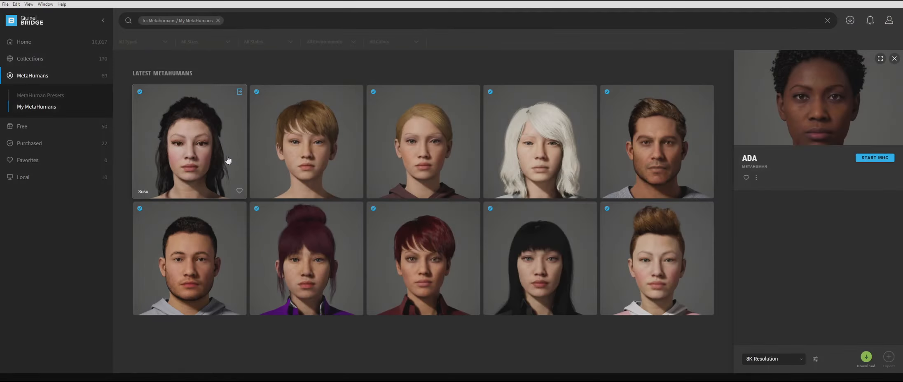
- Select the custom Susu MetaHuman in Quixel Bridge and set its texture resolution to 2K
left_click(227, 160)
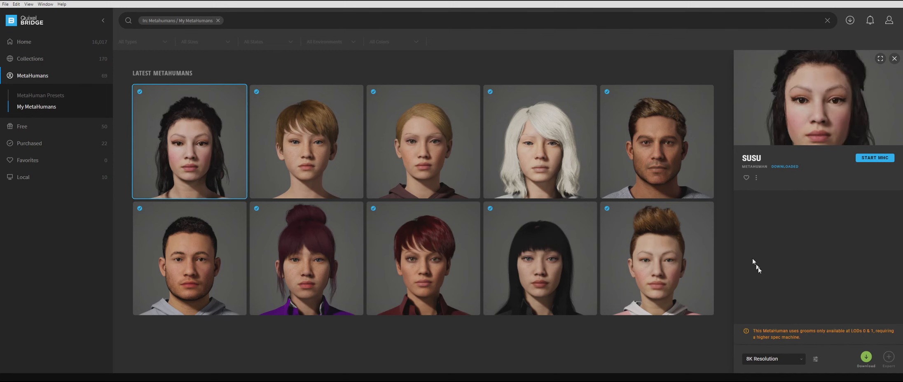
left_click(783, 360)
left_click(786, 330)
- Check that the export target is Maya in the export settings and export the Susu MetaHuman
left_click(820, 360)
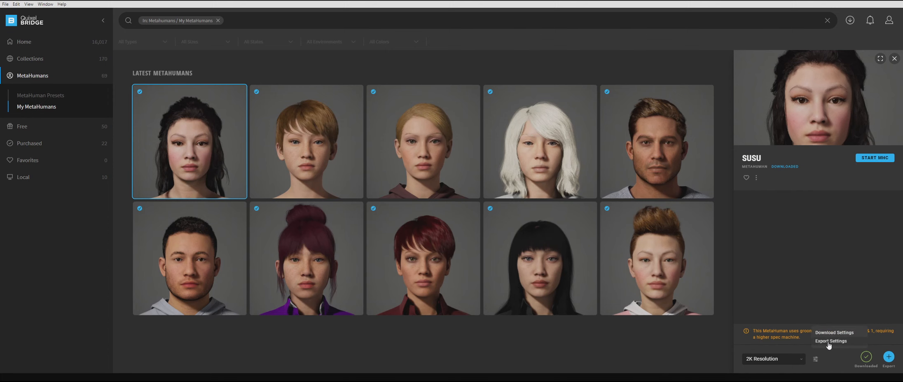
left_click(830, 342)
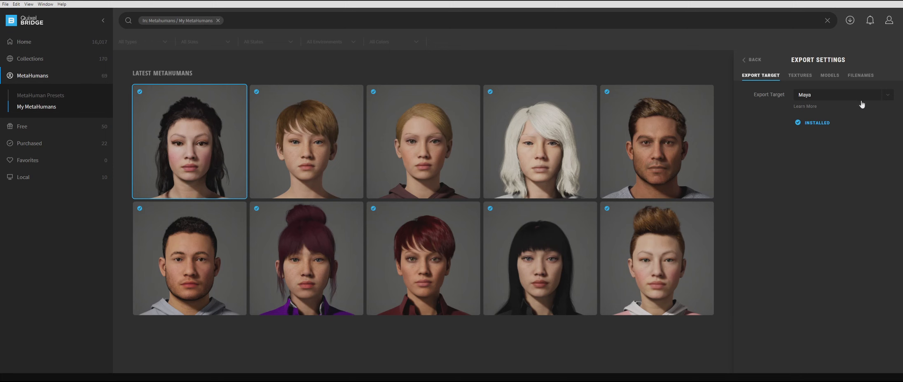
left_click(879, 98)
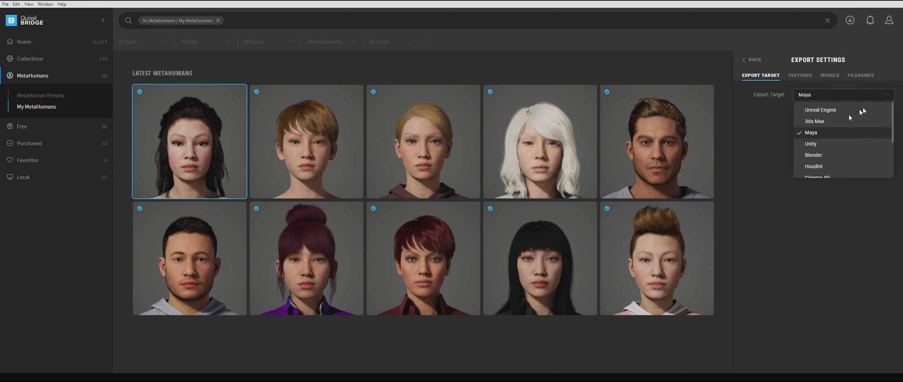
left_click(889, 96)
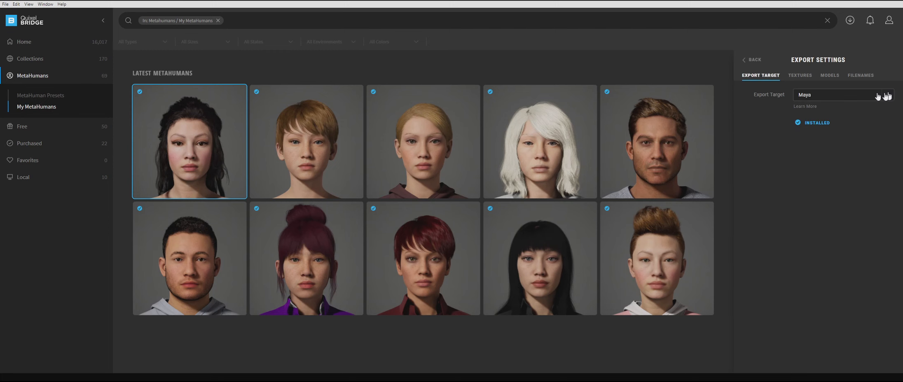
left_click(754, 61)
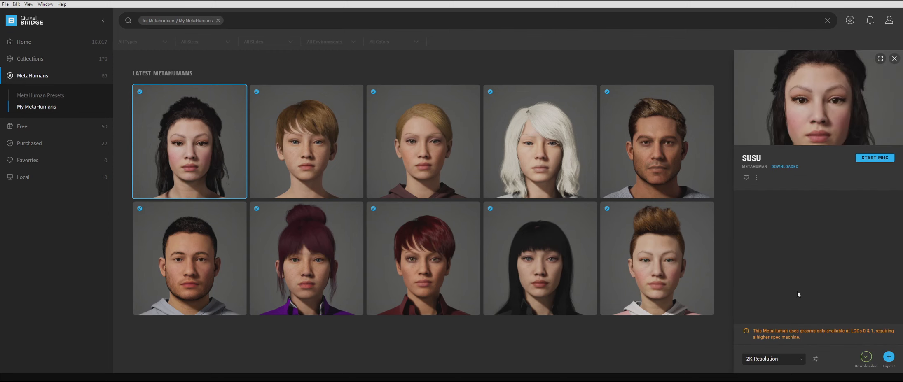
left_click(888, 358)
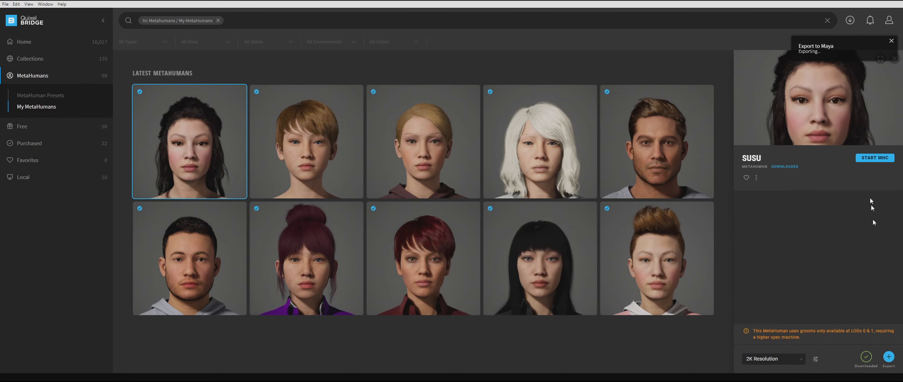
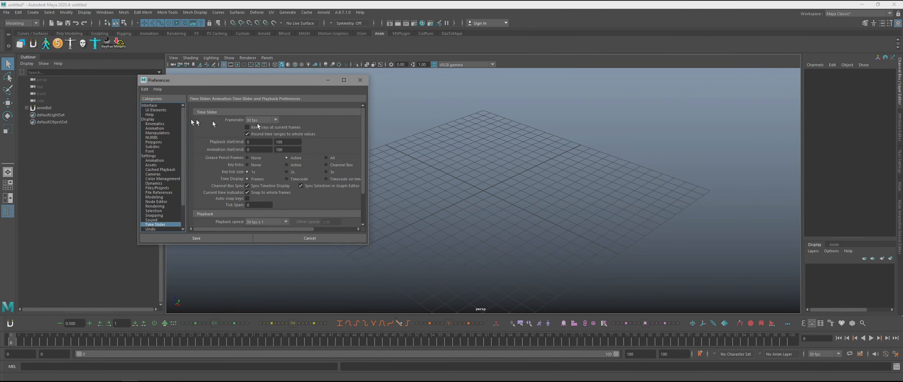
- Switch to Maya, set the Viewport 2.0 rendering engine to DirectX 11 in the display preferences and save them
left_click(172, 120)
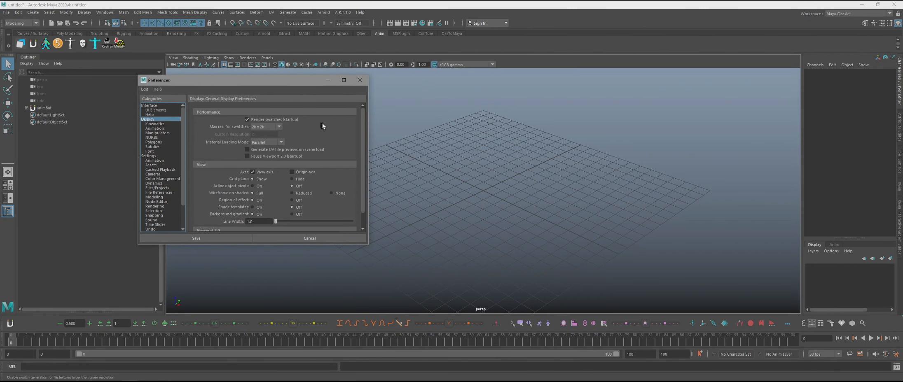
scroll(320, 139, "down", 1)
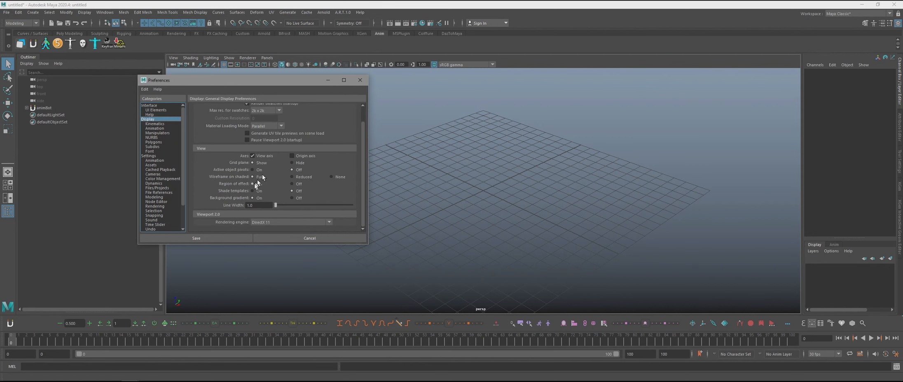
left_click(295, 223)
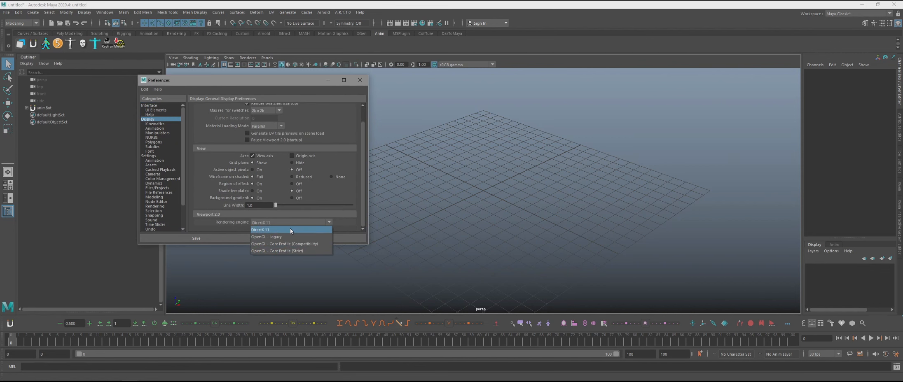
left_click(290, 230)
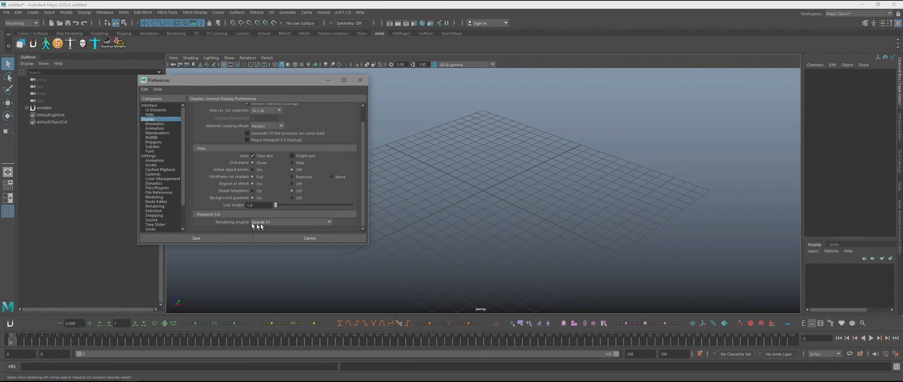
left_click(224, 240)
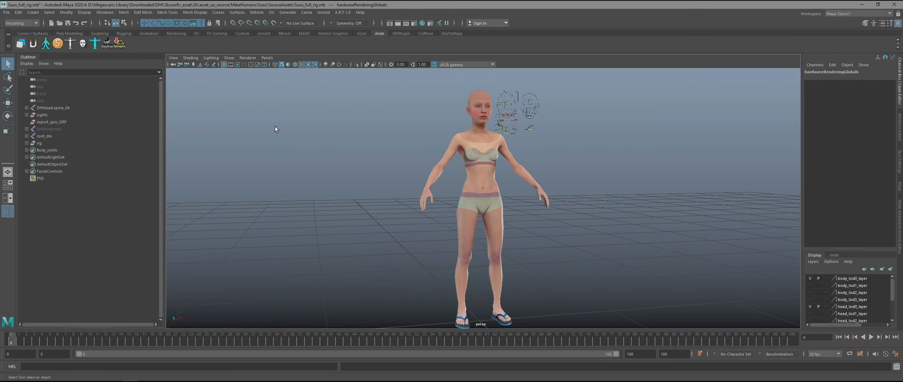
- Open AdvancedSkeleton's NameMatcher with the MetaHuman template and create and place the FitSkeleton on the imported character
left_click(58, 43)
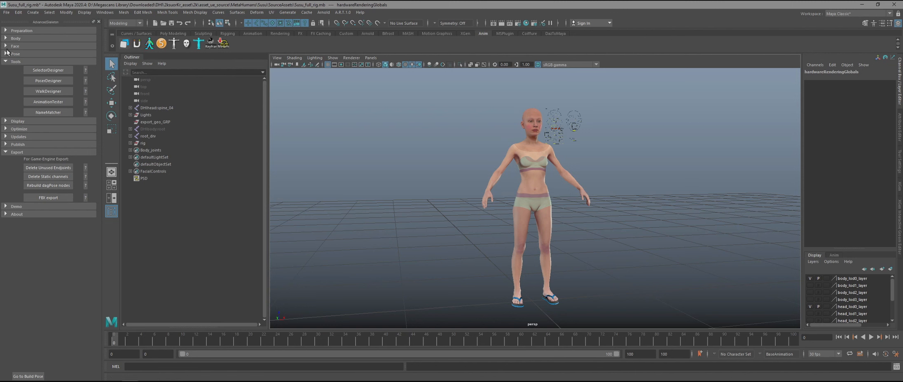
left_click(55, 112)
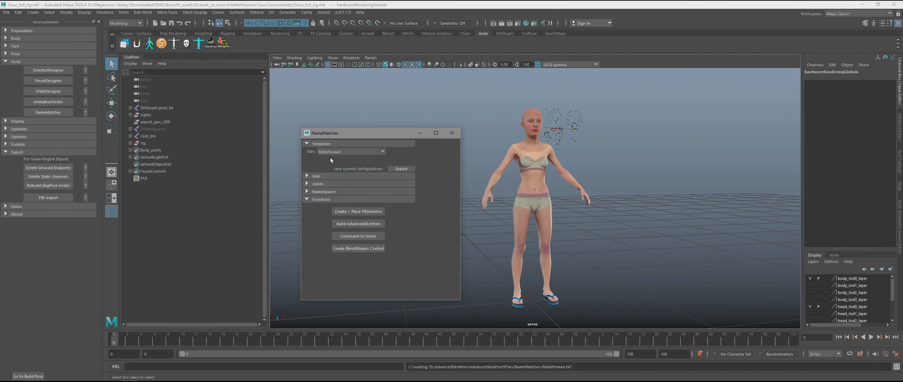
left_click(340, 152)
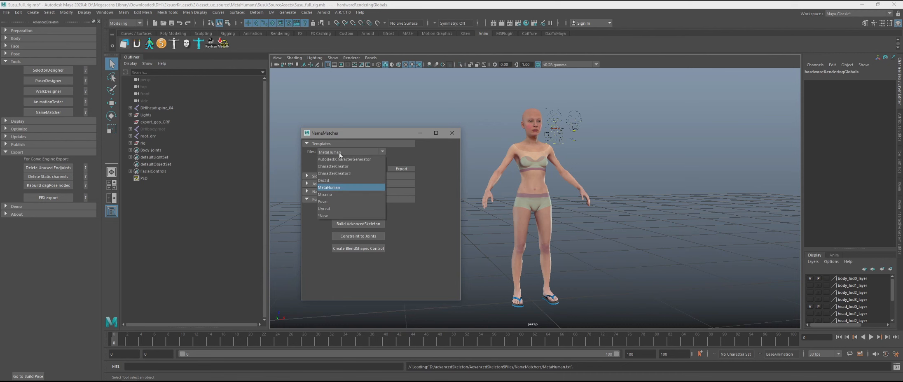
left_click(345, 186)
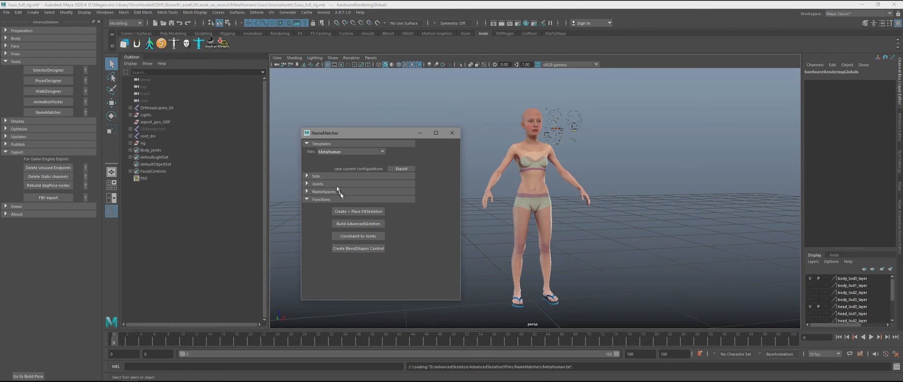
left_click(364, 211)
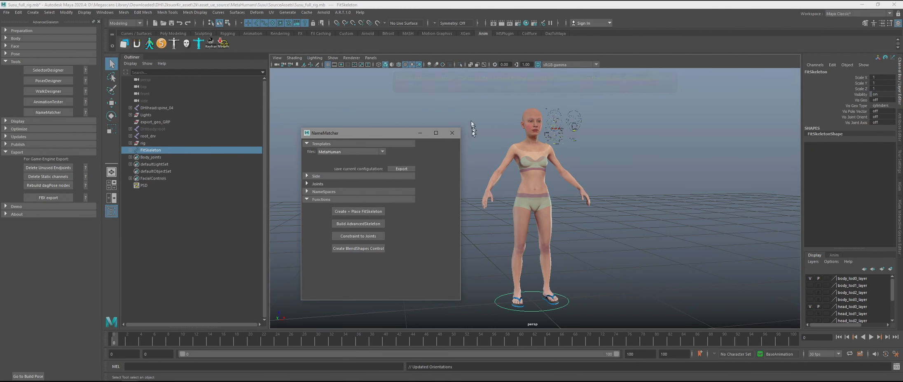
- Show joints in the viewport and turn on X-Ray Joints shading so the skeleton draws through the body
left_click(332, 58)
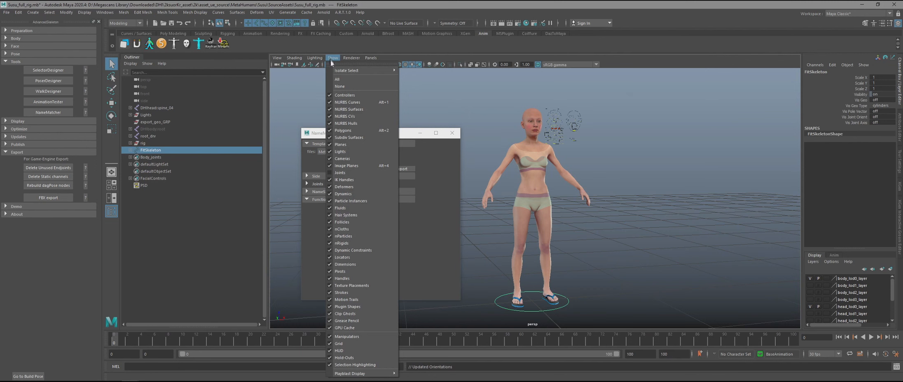
left_click(377, 172)
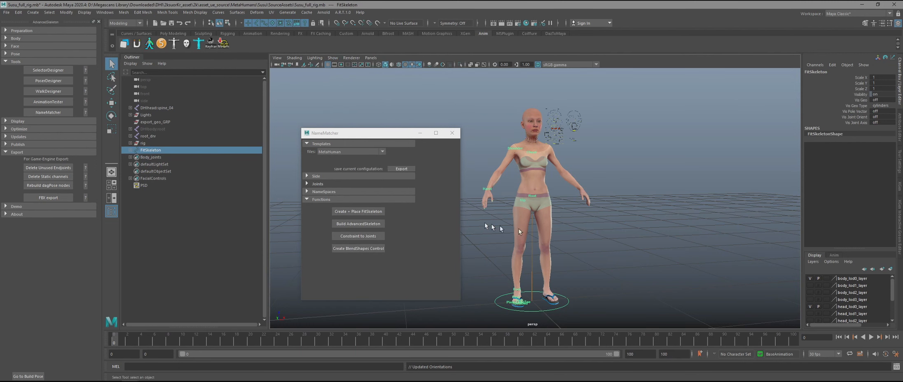
scroll(519, 229, "up", 5)
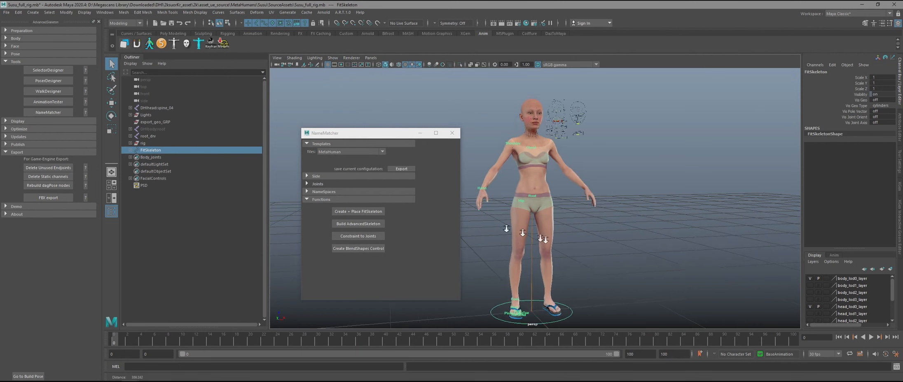
left_click(332, 57)
mouse_move(297, 58)
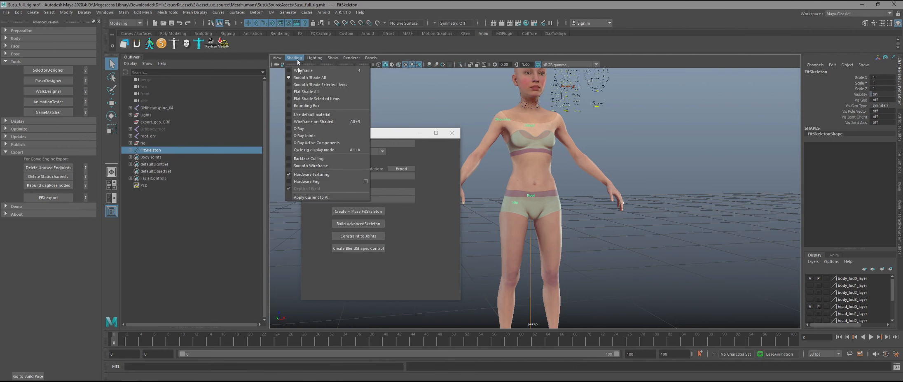
left_click(313, 135)
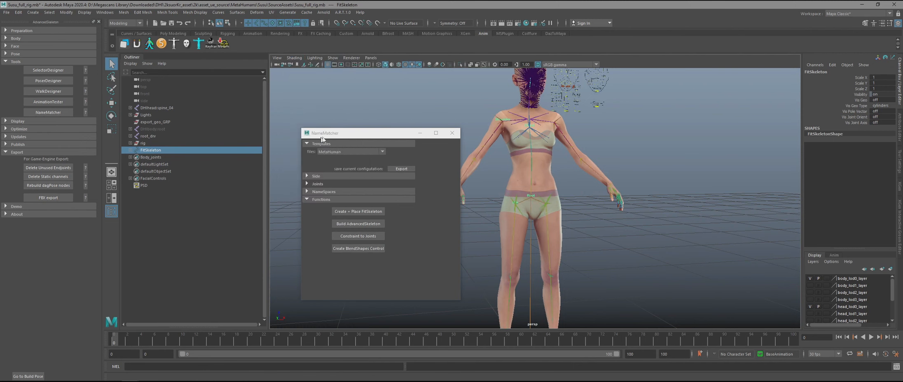
- Examine the placement of the FitSkeleton joints in the upper body, hand and feet, and return to the whole figure
middle_click_drag(544, 178, 647, 260, "alt")
right_click_drag(608, 222, 689, 242, "alt")
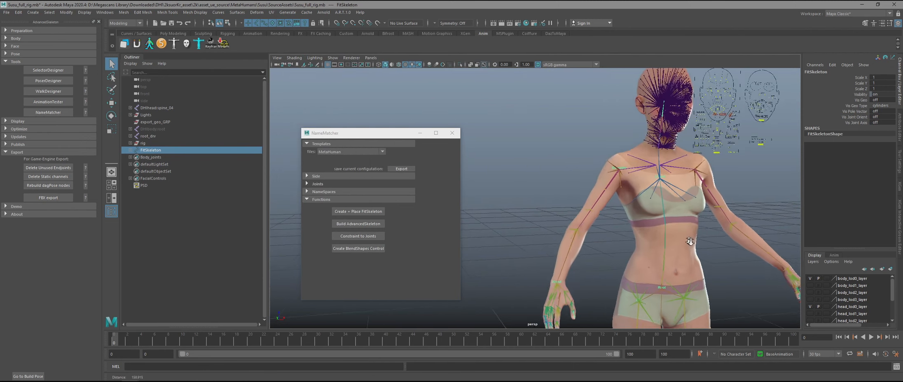
middle_click_drag(690, 242, 640, 257, "alt")
right_click_drag(562, 228, 745, 284, "alt")
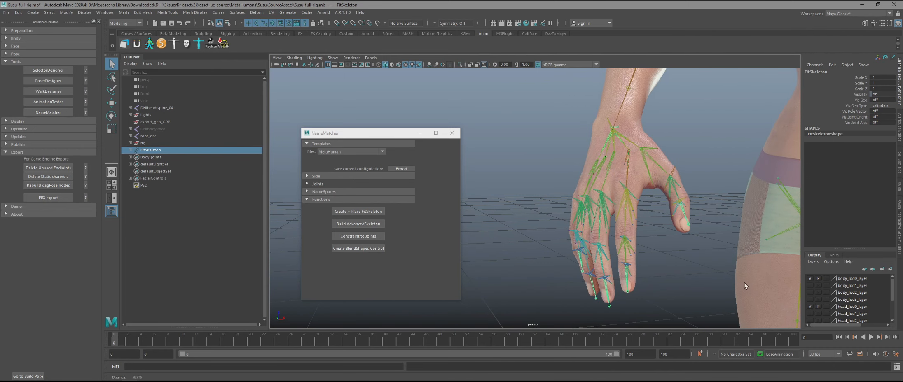
left_click_drag(683, 284, 647, 280, "alt")
right_click_drag(647, 282, 383, 182, "alt")
middle_click_drag(594, 288, 613, 64, "alt")
right_click_drag(563, 140, 729, 196, "alt")
middle_click_drag(666, 168, 510, 264, "alt")
left_click_drag(582, 216, 635, 221, "alt")
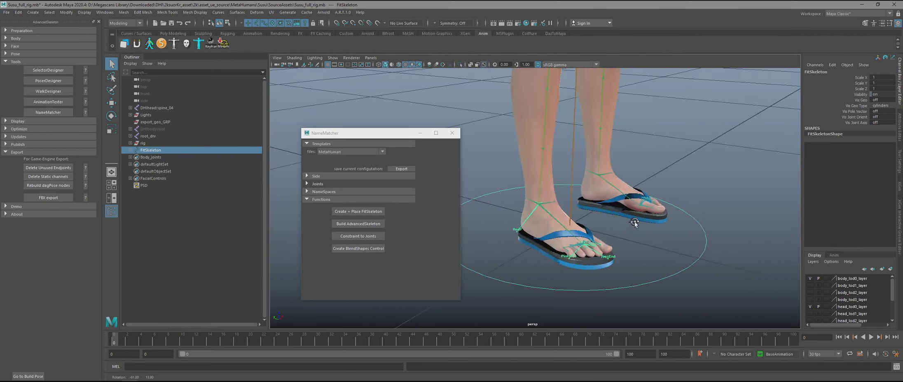
right_click_drag(635, 222, 700, 258, "alt")
middle_click_drag(685, 258, 644, 189, "alt")
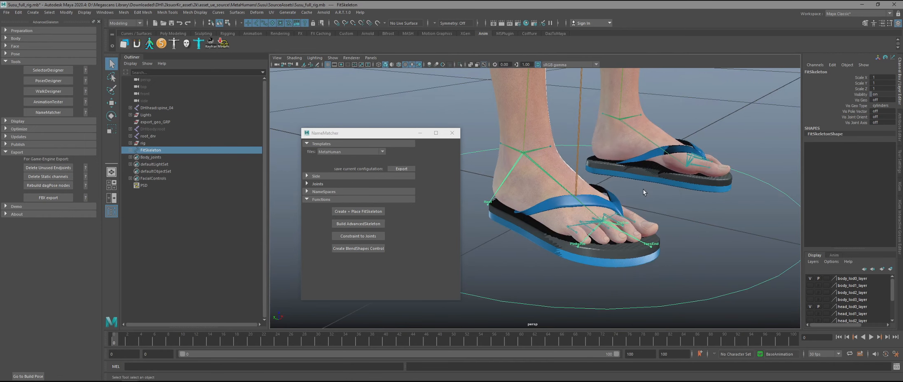
left_click_drag(644, 190, 617, 192, "alt")
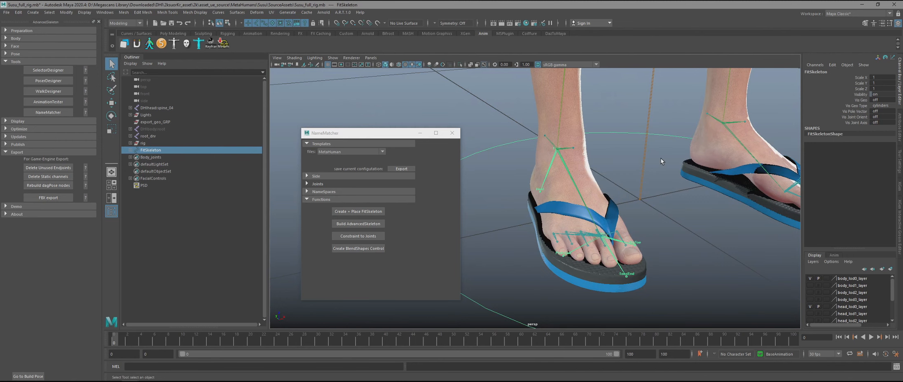
right_click_drag(661, 158, 484, 89, "alt")
middle_click_drag(550, 109, 567, 233, "alt")
right_click_drag(563, 230, 536, 198, "alt")
left_click_drag(536, 198, 547, 172, "alt")
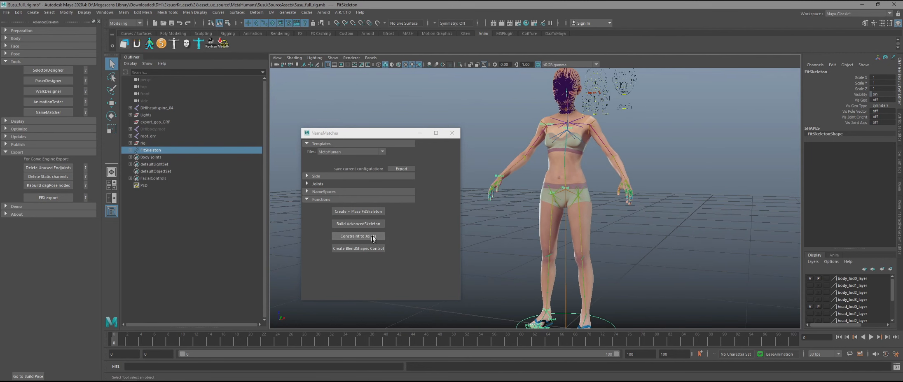
- Build the AdvancedSkeleton rig from the FitSkeleton and constrain the MetaHuman joints to it
left_click(361, 222)
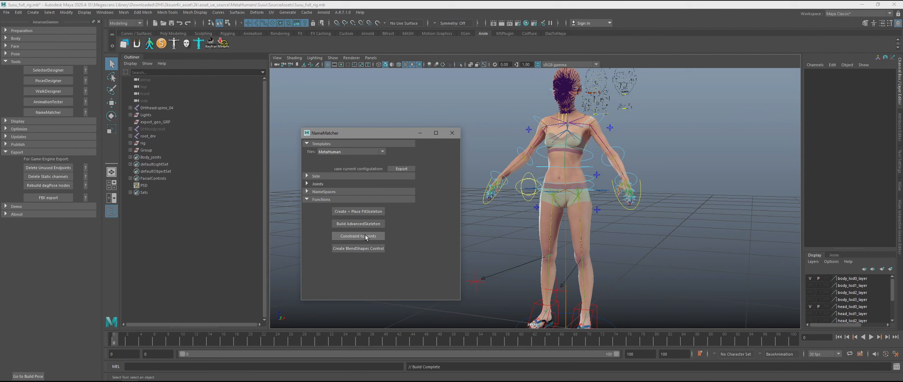
left_click(366, 235)
- Test the rig by rotating the left elbow FK control about 45 degrees, inspect the bent arm and undo the rotation
left_click(618, 146)
left_click(622, 149)
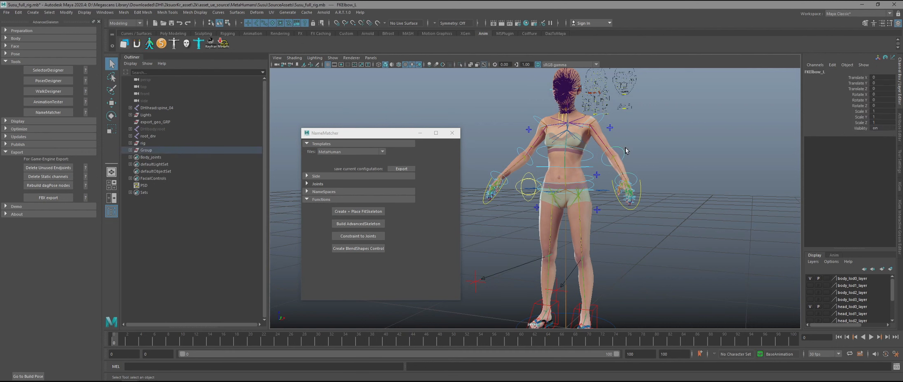
key("e")
left_click_drag(615, 176, 570, 142)
left_click_drag(632, 155, 643, 201, "alt")
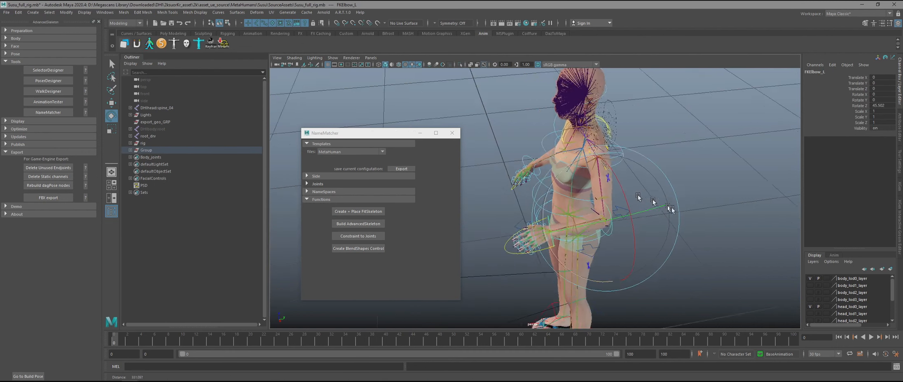
right_click_drag(643, 201, 679, 212, "alt")
middle_click_drag(622, 216, 609, 230, "alt")
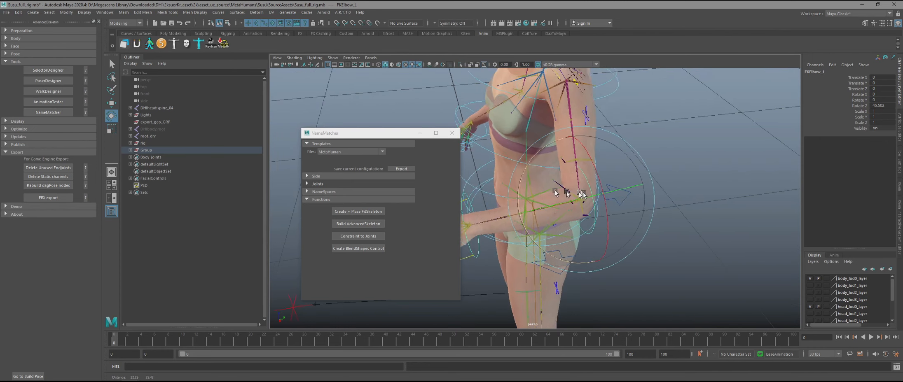
left_click_drag(585, 181, 623, 192, "alt")
key("ctrl+z")
right_click_drag(642, 198, 566, 218, "alt")
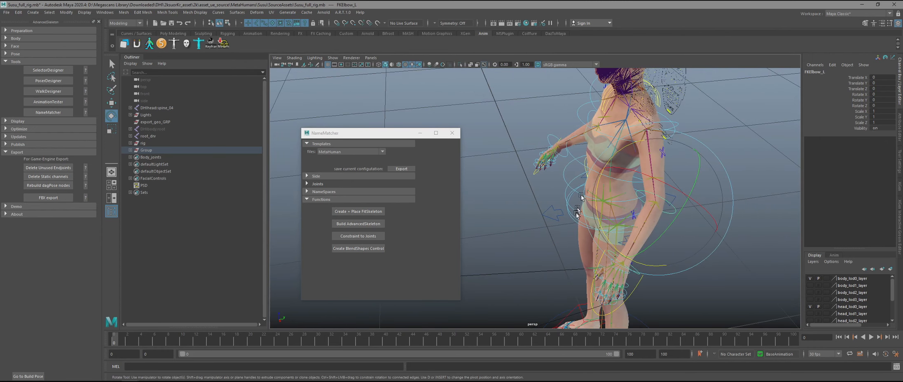
left_click_drag(567, 218, 597, 210, "alt")
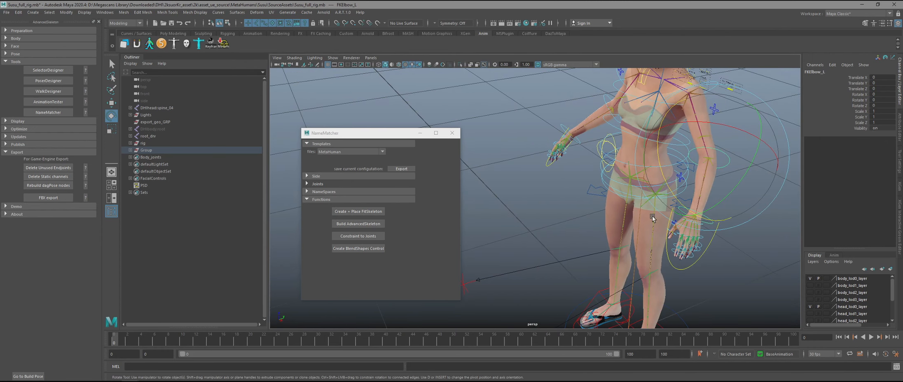
- Test the left shoulder FK control by rotating the arm away from the body, and undo the rotations
left_click(712, 237)
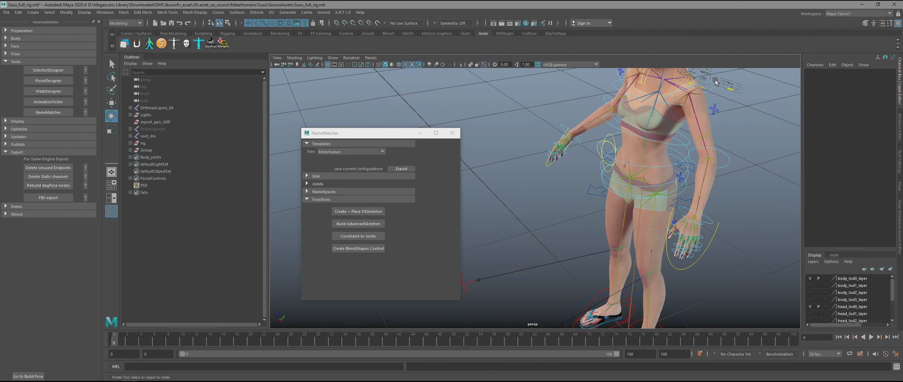
left_click(712, 85)
left_click_drag(664, 137, 693, 149)
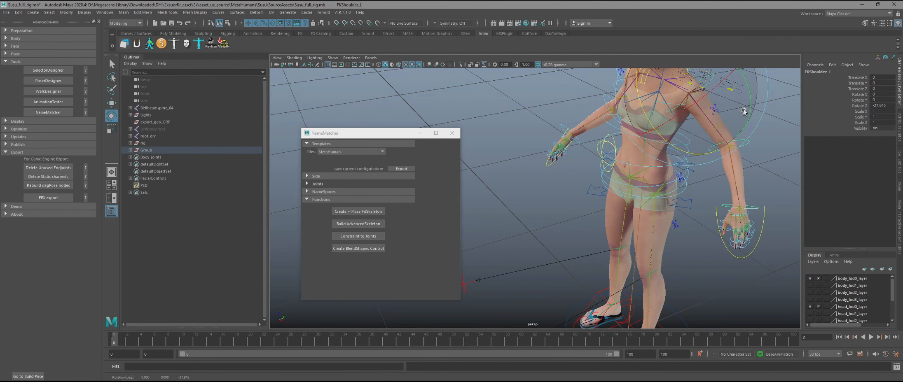
left_click_drag(750, 107, 729, 75)
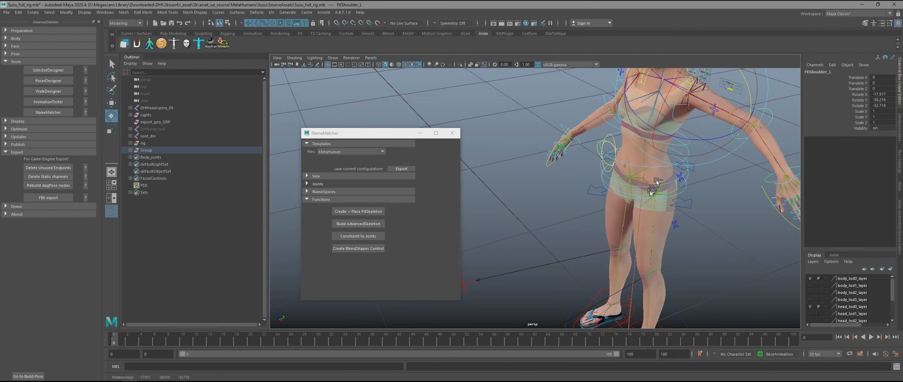
key("ctrl+z")
key("ctrl+z")
left_click(520, 253)
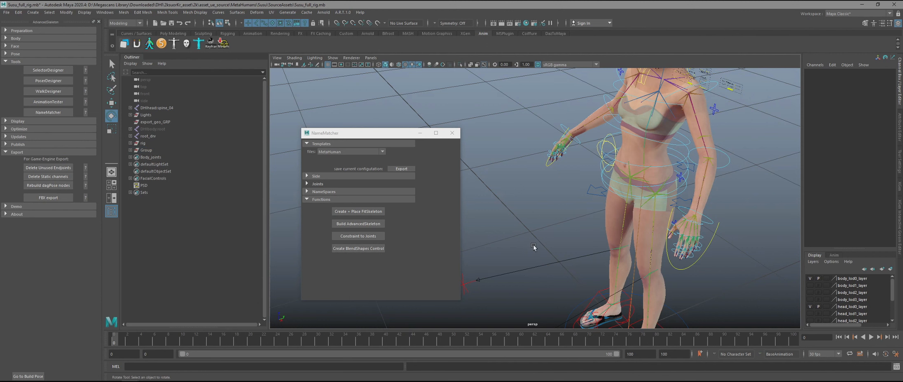
- Create the blend shape controls with NameMatcher and frame the new control circles beside the head
left_click(351, 249)
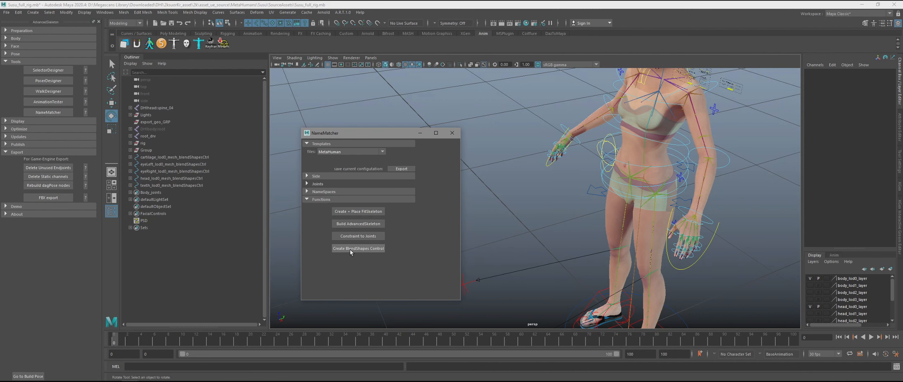
left_click_drag(554, 259, 645, 186, "alt")
middle_click_drag(644, 185, 583, 293, "alt")
middle_click_drag(606, 203, 579, 274, "alt")
right_click_drag(538, 131, 645, 171, "alt")
middle_click_drag(645, 171, 610, 236, "alt")
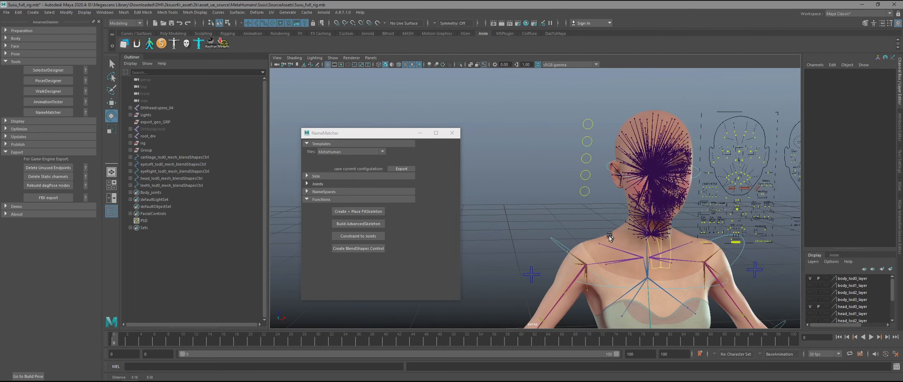
- Inspect the blend shape attributes of the teeth, head, right eye, left eye and cartilage controls
left_click(589, 125)
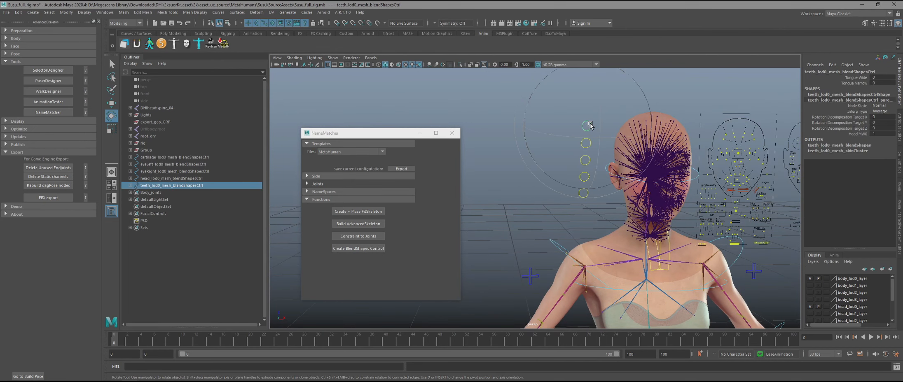
key("q")
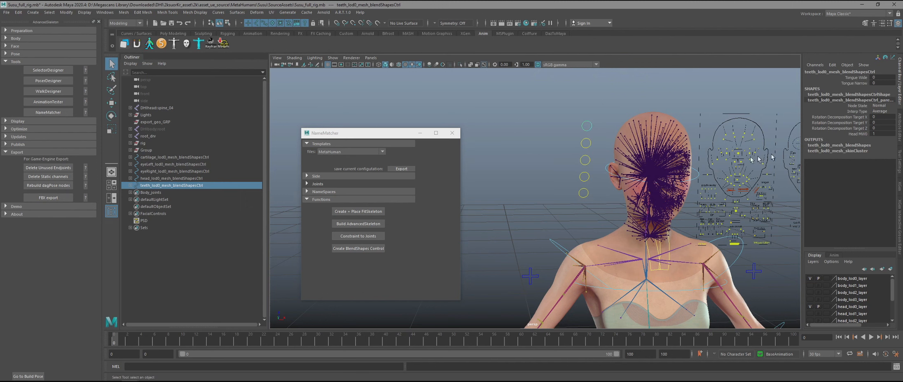
left_click_drag(579, 139, 594, 147)
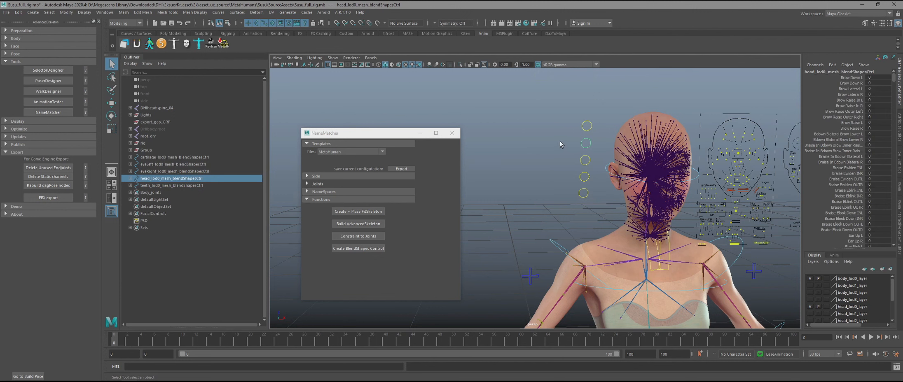
key("Up")
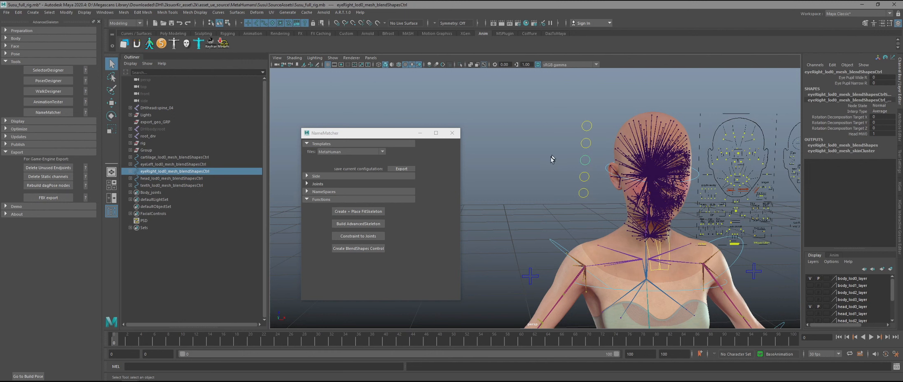
key("Up")
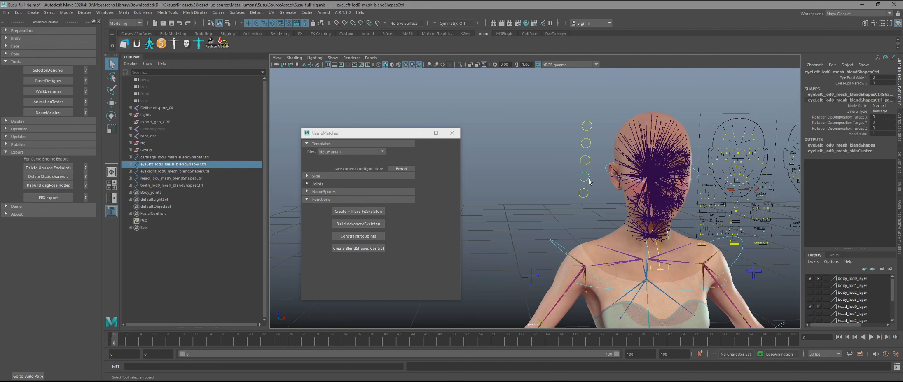
key("Up")
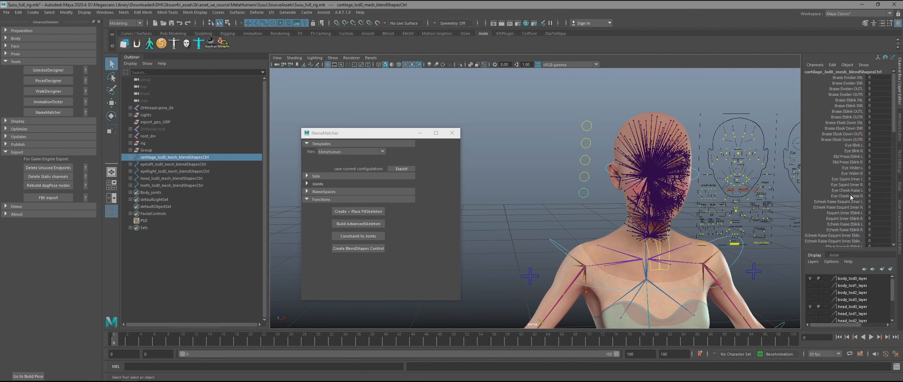
- Clear the selection and hide the joints in the perspective viewport
middle_click_drag(575, 229, 563, 173, "alt")
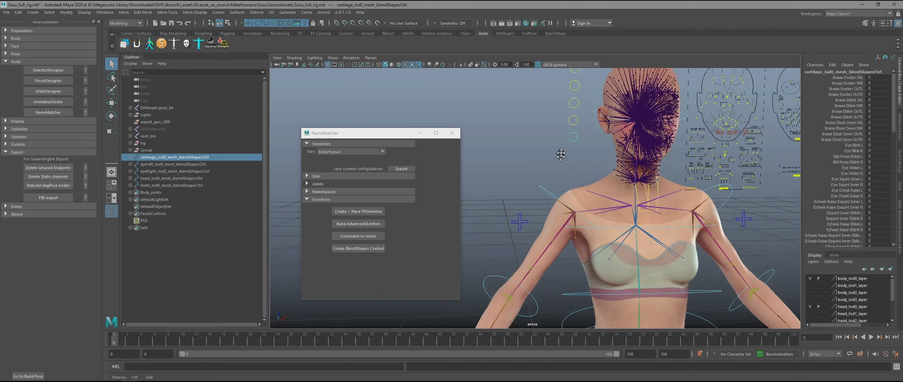
right_click_drag(563, 173, 410, 135, "alt")
left_click_drag(609, 243, 593, 230, "alt")
right_click_drag(593, 230, 653, 209, "alt")
left_click(528, 130)
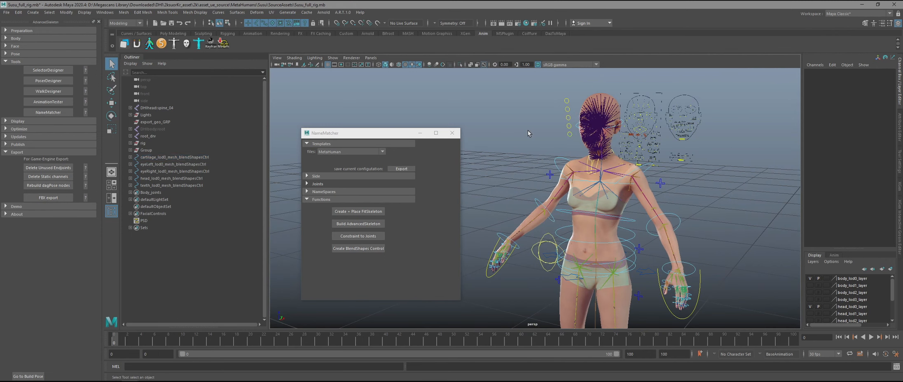
left_click(336, 57)
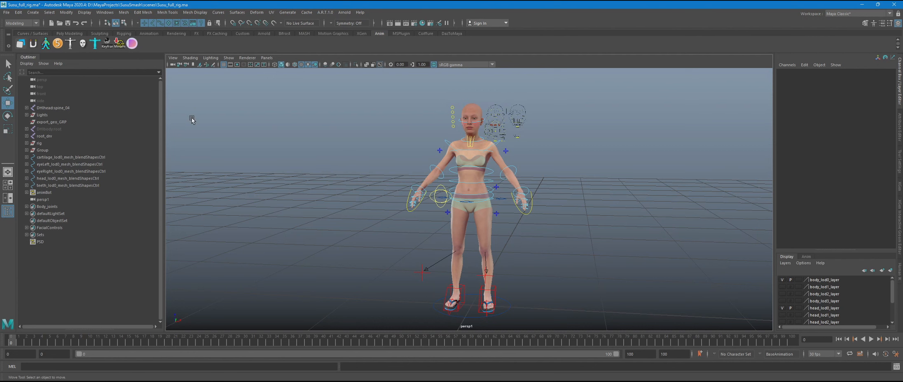
- Frame the MetaHuman's head from the front and examine the face beside the facial control boards
right_click_drag(398, 131, 510, 173, "alt")
middle_click_drag(443, 142, 451, 189, "alt")
left_click(489, 127)
key("f")
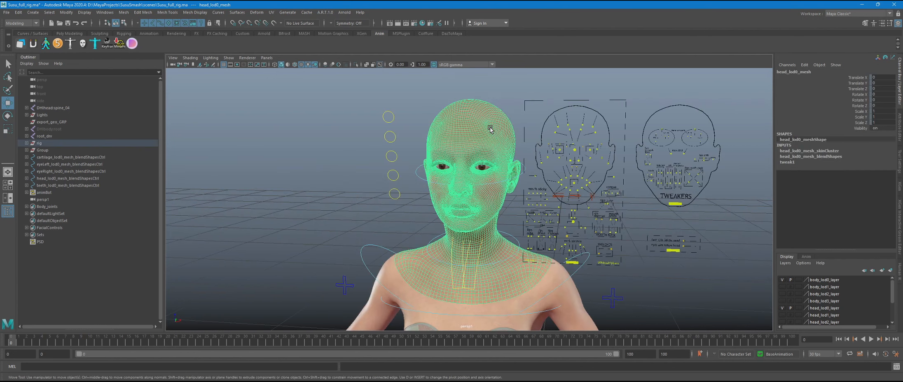
left_click(353, 195)
left_click_drag(285, 200, 331, 208, "alt")
right_click_drag(331, 208, 357, 215, "alt")
left_click_drag(357, 215, 353, 220, "alt")
right_click_drag(353, 219, 305, 214, "alt")
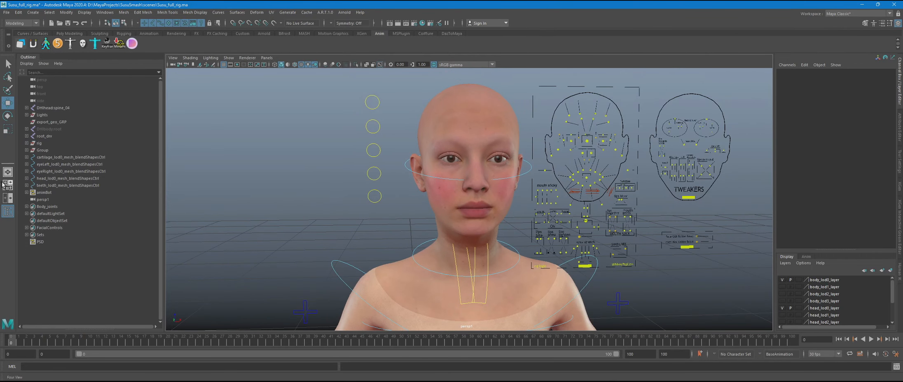
- Split the workspace into side-by-side front and perspective views and frame the head in the front view
left_click(7, 198)
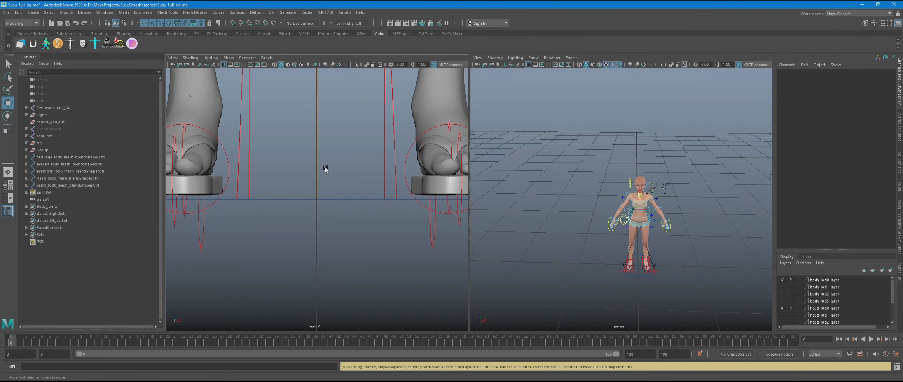
scroll(322, 163, "down", 4)
middle_click_drag(318, 127, 289, 329, "alt")
middle_click_drag(287, 126, 296, 336, "alt")
middle_click_drag(286, 73, 287, 329, "alt")
middle_click_drag(287, 148, 288, 292, "alt")
right_click_drag(276, 245, 304, 232, "alt")
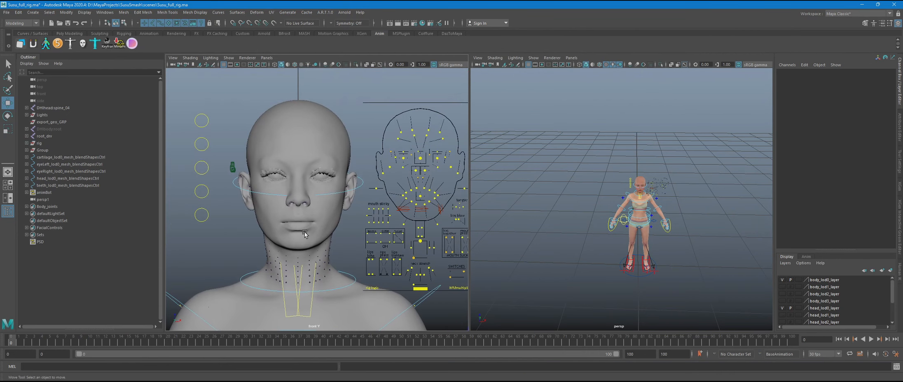
- Display the front view shaded with textures and all scene lights
key("5")
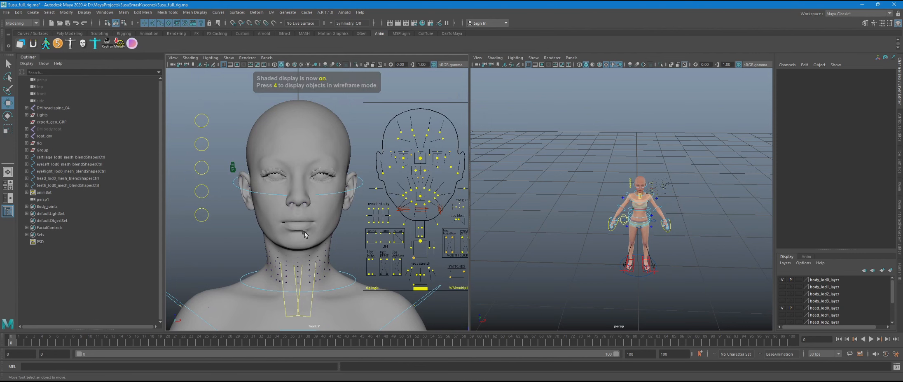
key("6")
key("7")
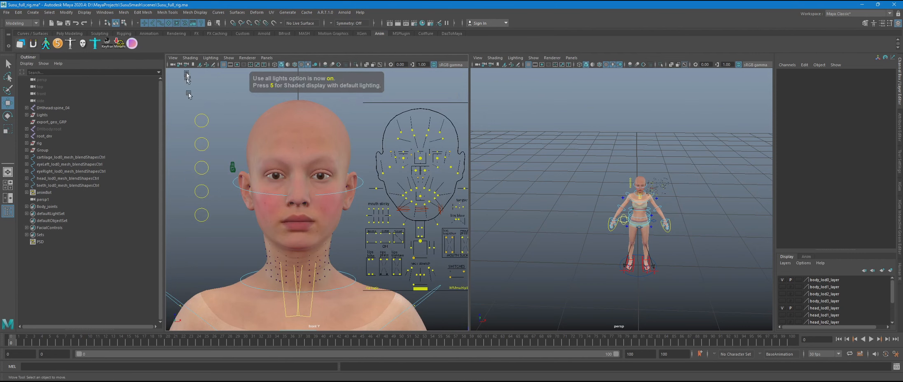
- Restrict the front view to showing only polygon objects and frame the face with its control board
left_click(185, 59)
left_click(193, 59)
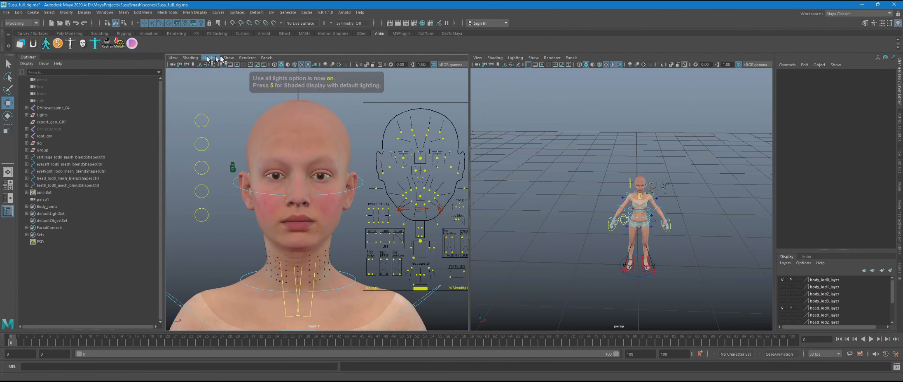
left_click(228, 58)
left_click(240, 86)
left_click(228, 58)
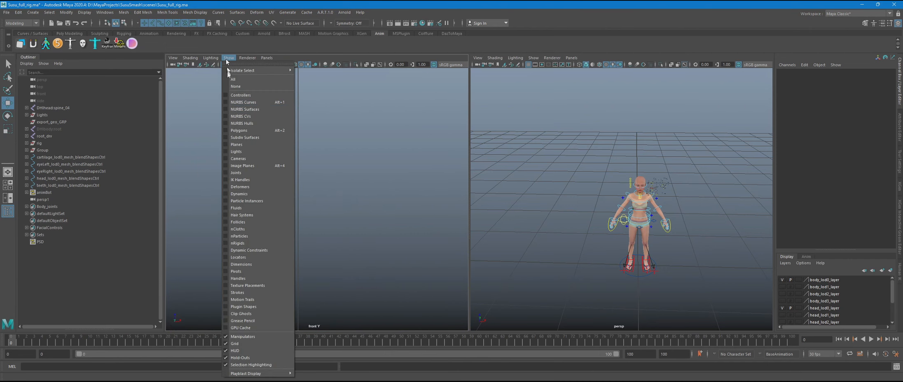
left_click(239, 132)
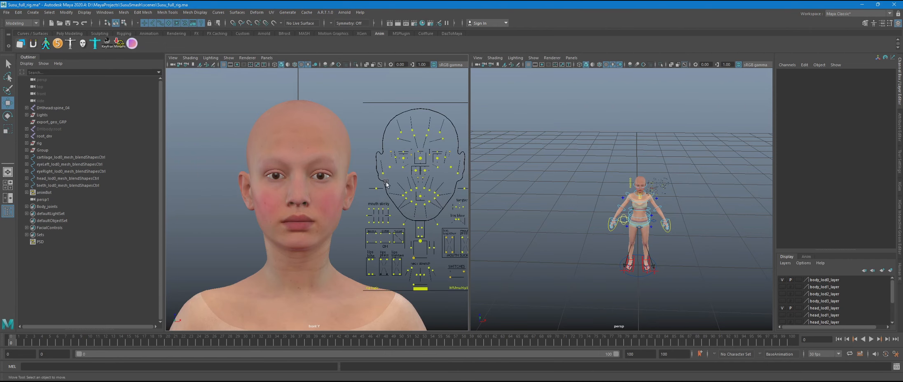
scroll(314, 146, "up", 4)
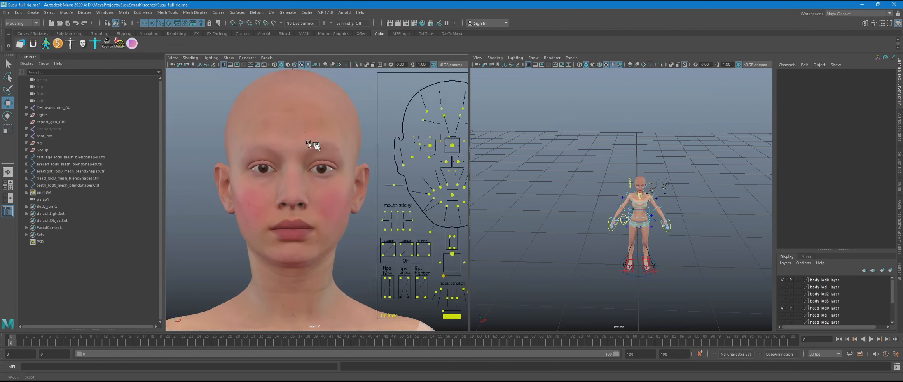
scroll(268, 137, "down", 2)
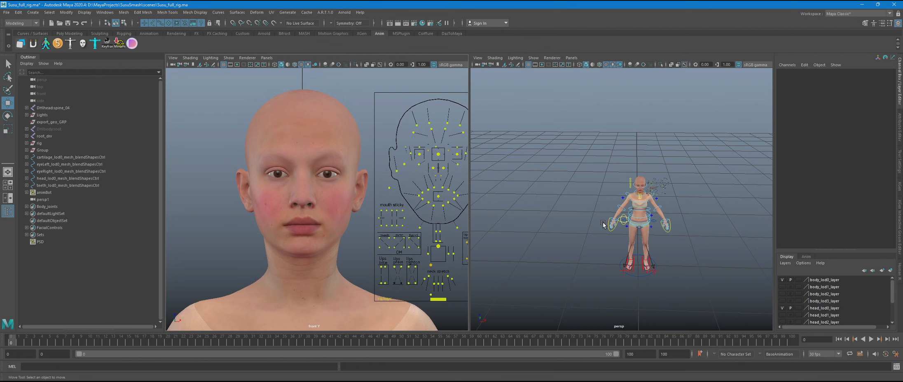
- Frame the head and shoulders at a three-quarter angle in the perspective view and examine the face and controls
left_click_drag(614, 187, 578, 188, "alt")
middle_click_drag(595, 201, 500, 210, "alt")
right_click_drag(501, 210, 575, 235, "alt")
left_click_drag(578, 236, 618, 207, "alt")
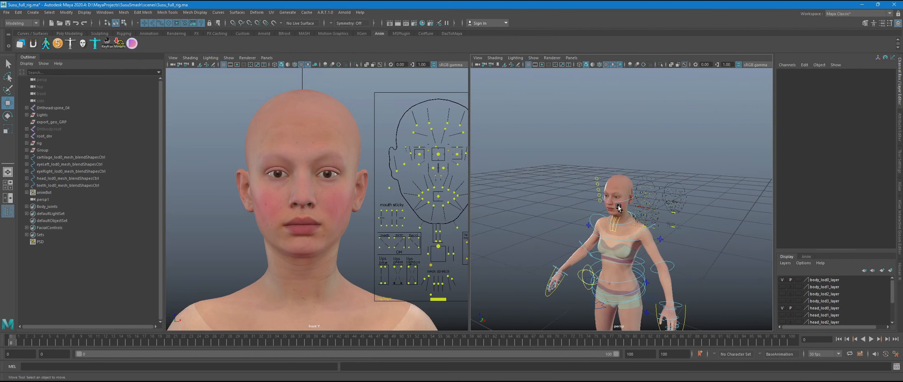
left_click(621, 201)
key("f")
scroll(496, 208, "down", 4)
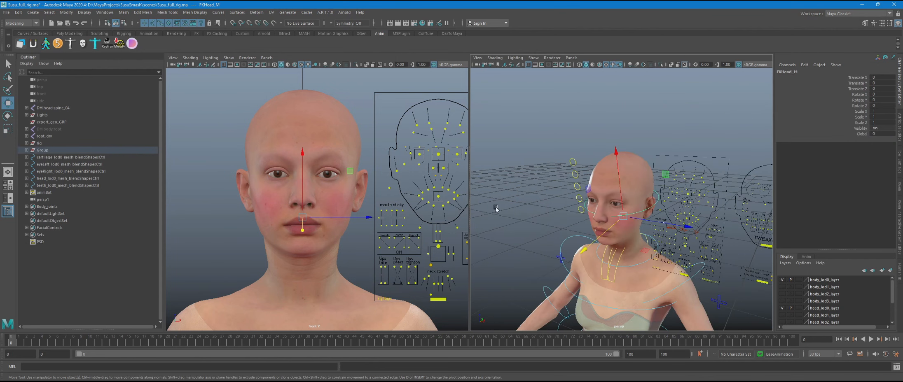
left_click(526, 223)
left_click_drag(526, 223, 554, 231, "alt")
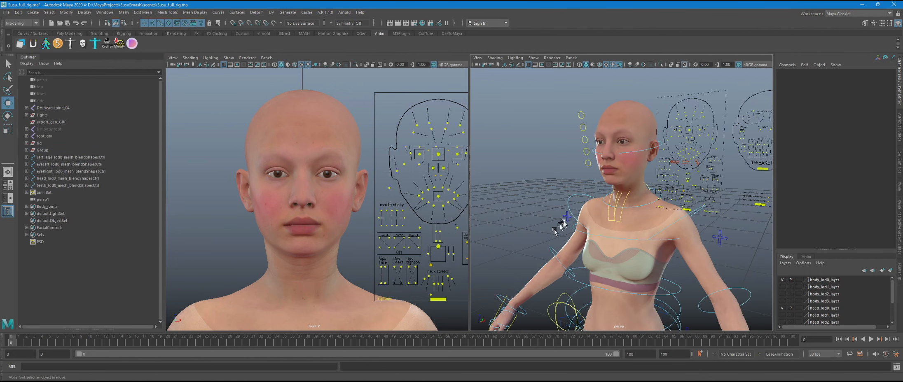
left_click(628, 154)
key("f")
left_click_drag(543, 265, 518, 260, "alt")
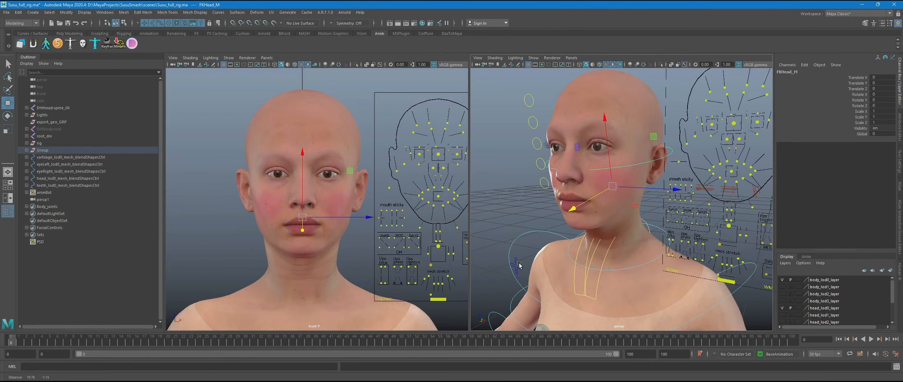
left_click(485, 191)
mouse_move(557, 192)
right_mouse_down("alt")
mouse_move(522, 205)
mouse_move(545, 197)
right_mouse_up("alt")
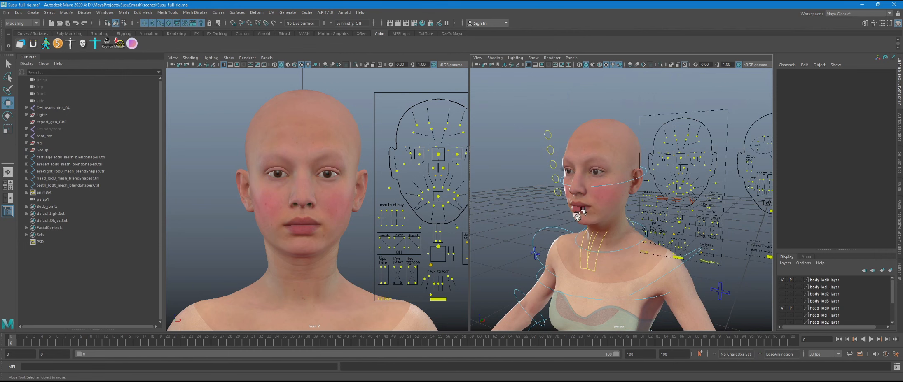
left_click_drag(577, 216, 527, 200, "alt")
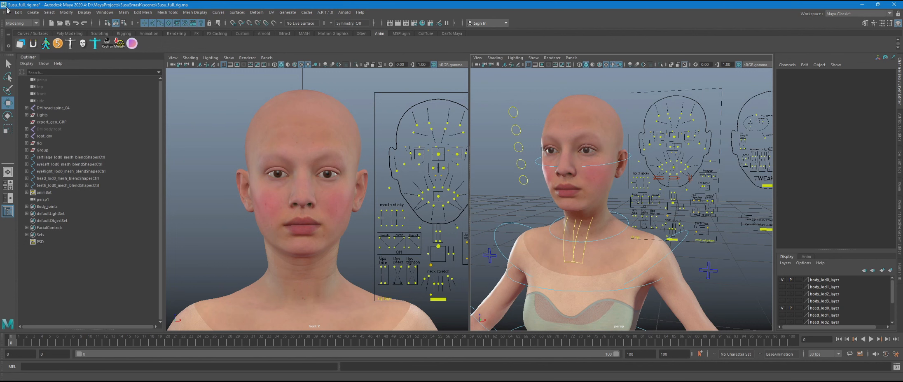
- Create a standard camera and look through camera1 in place of the perspective view
left_click(33, 12)
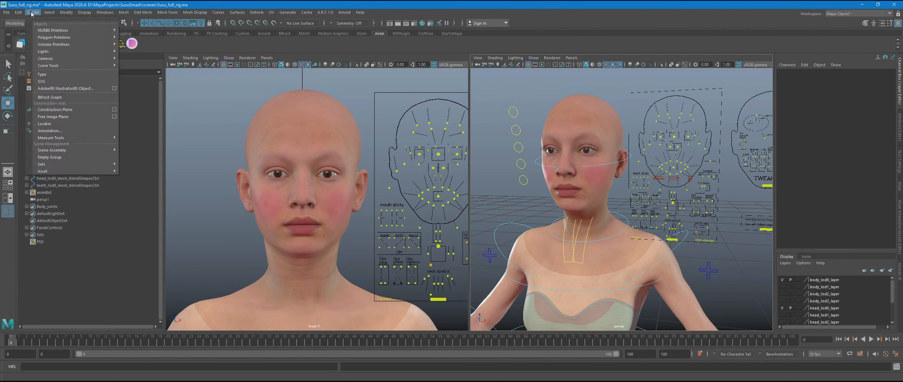
mouse_move(82, 58)
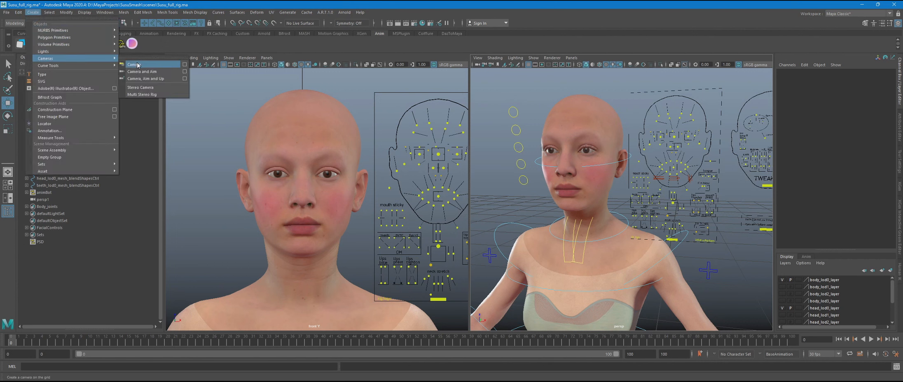
left_click(138, 64)
left_click(570, 58)
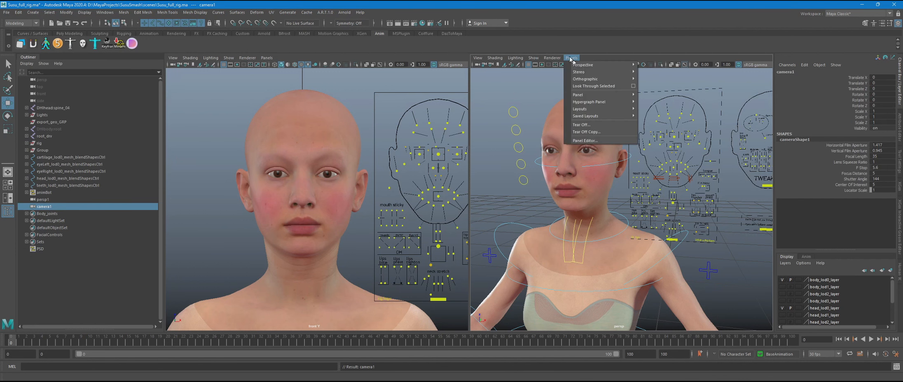
mouse_move(597, 65)
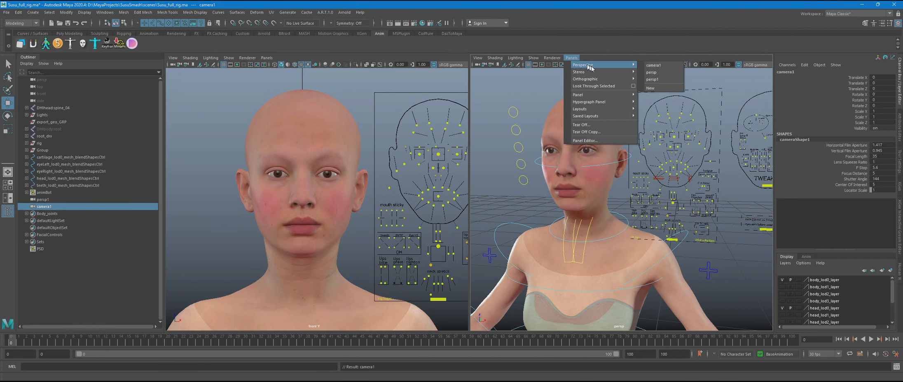
left_click(659, 65)
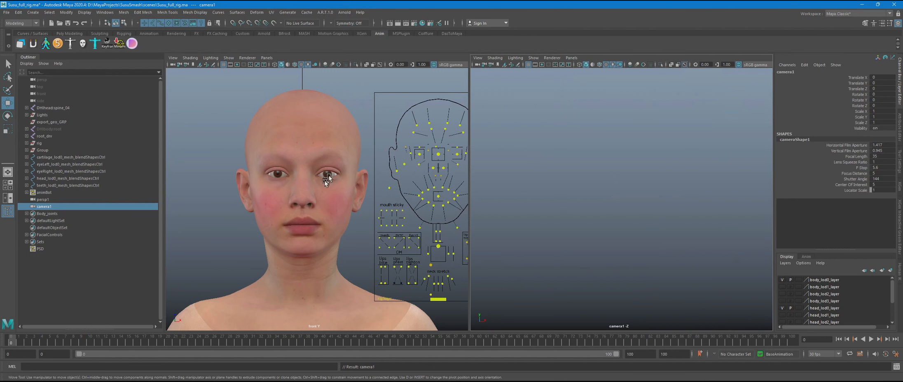
- Frame the head and shoulders in the camera1 view at a slight three-quarter angle beside the face control boards
left_click(364, 182)
left_click_drag(623, 185, 547, 173, "alt")
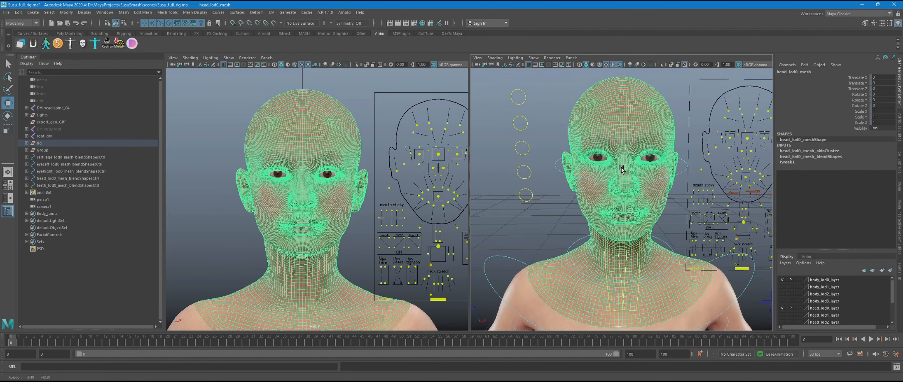
left_click(517, 214)
left_click_drag(567, 217, 582, 226, "alt")
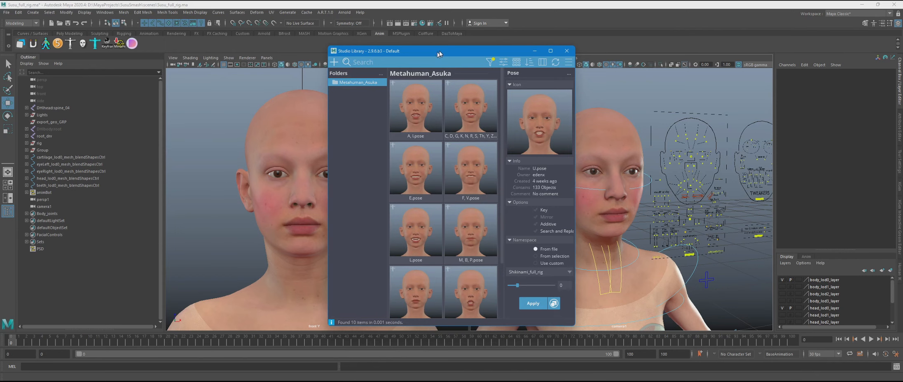
- Move the Studio Library window clear of the camera view and create a root folder named Metahuman_Susu in it
left_click_drag(439, 53, 136, 68)
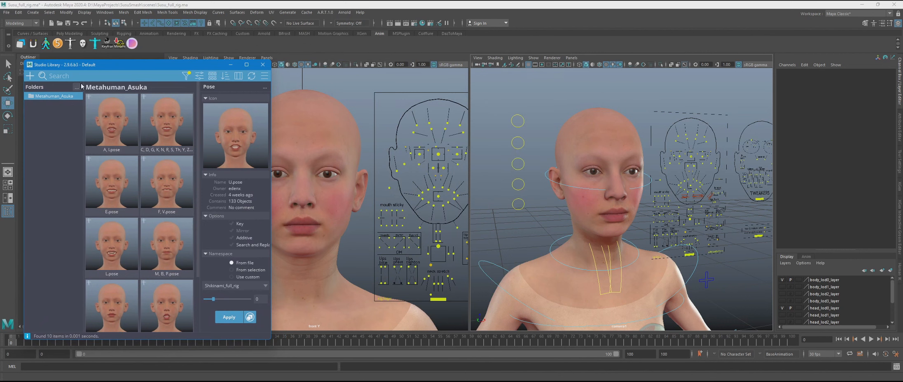
scroll(123, 181, "down", 3)
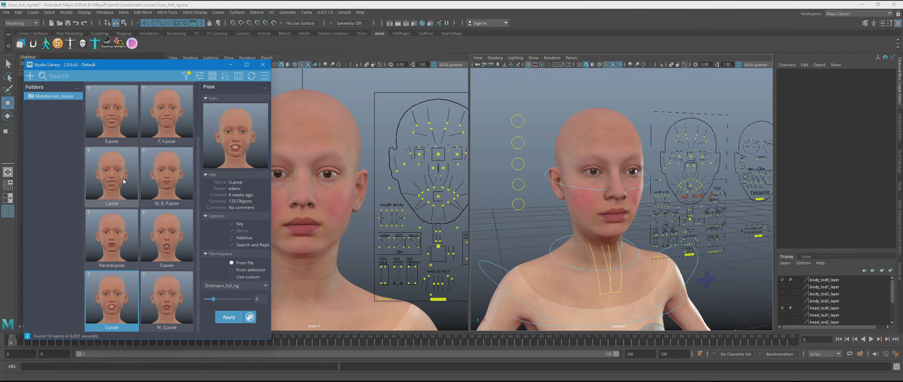
scroll(123, 180, "up", 3)
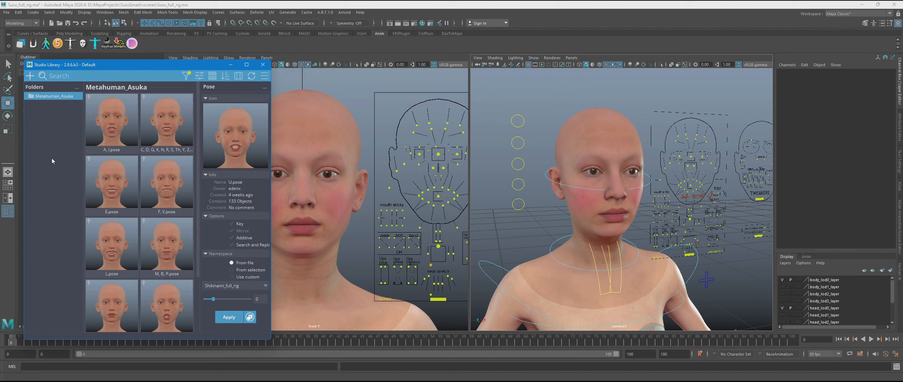
left_click(39, 88)
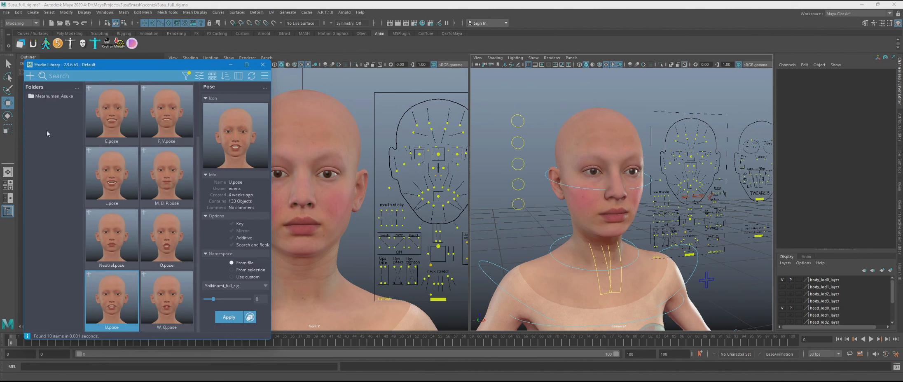
right_click(45, 129)
left_click(98, 137)
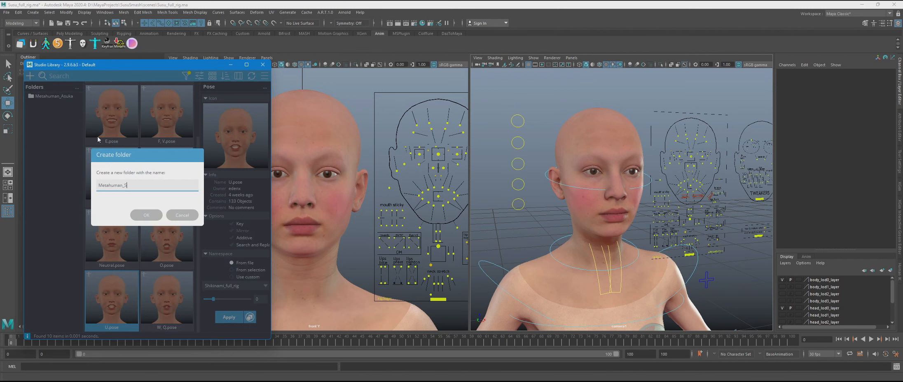
key("Return")
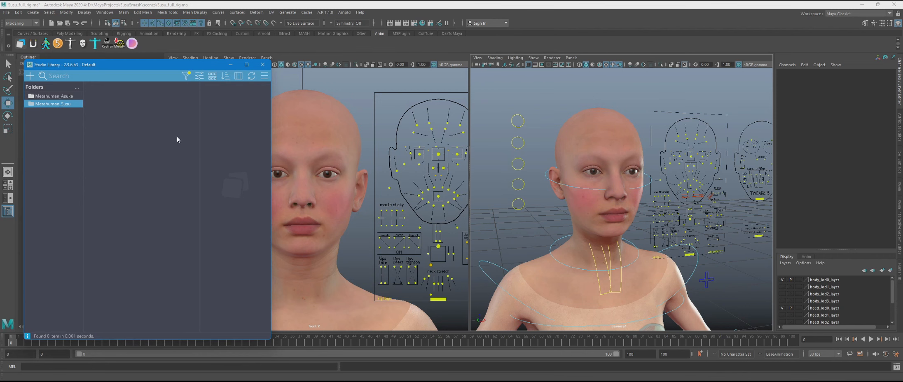
- Show the animBot toolbar and hide the NURBS curves in the camera1 view
left_click(33, 44)
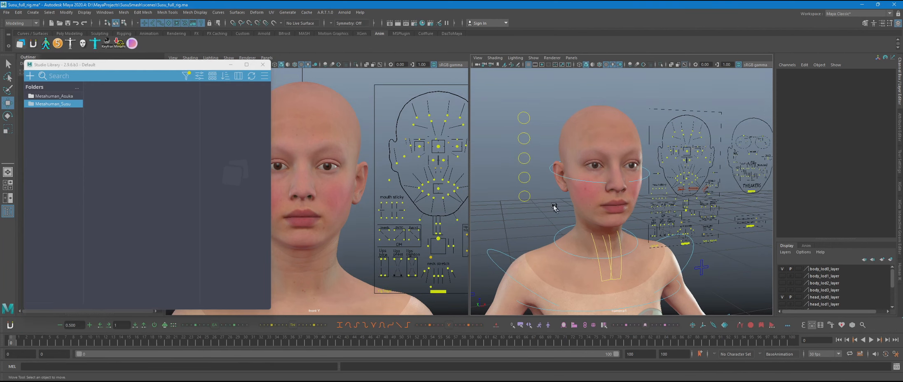
left_click_drag(589, 184, 596, 206, "alt")
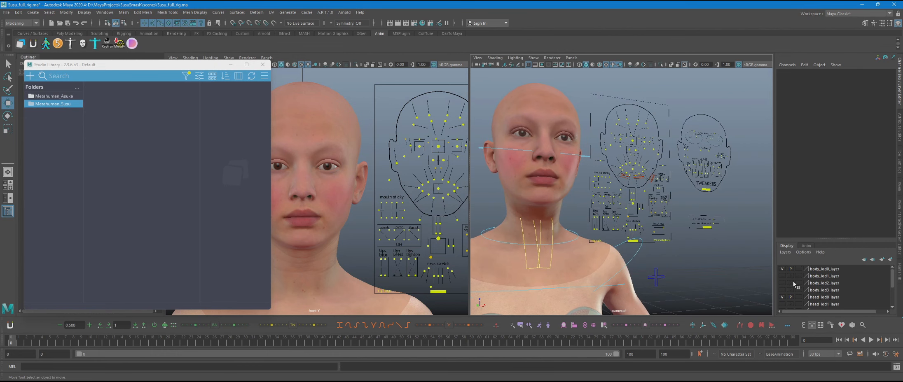
left_click(534, 58)
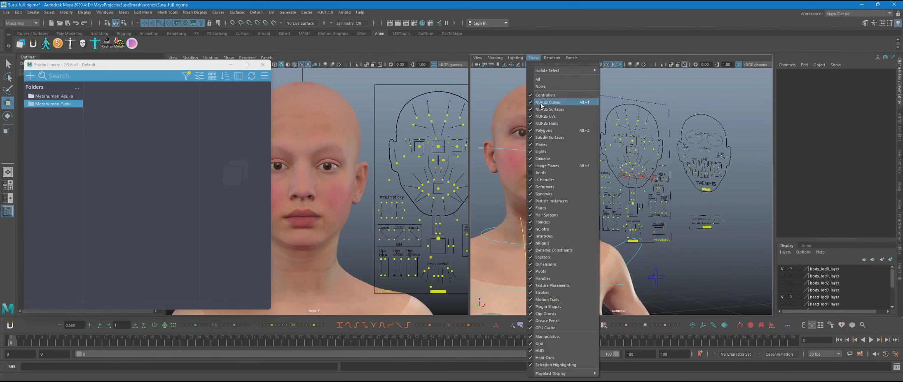
left_click(545, 103)
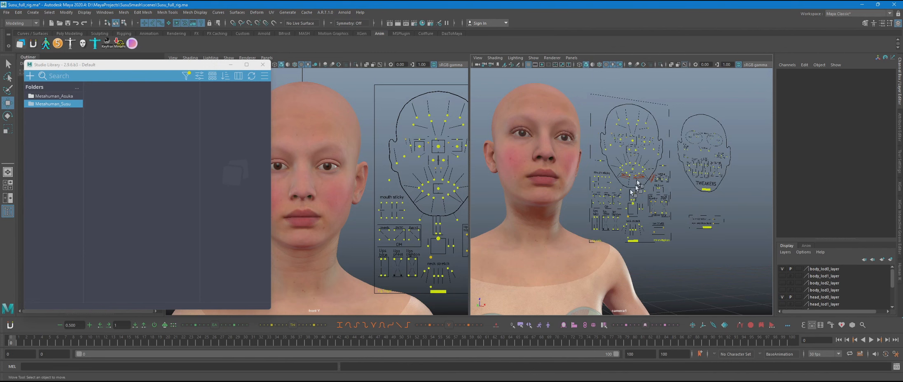
scroll(636, 181, "down", 2)
left_click_drag(617, 153, 748, 240)
left_click(727, 230)
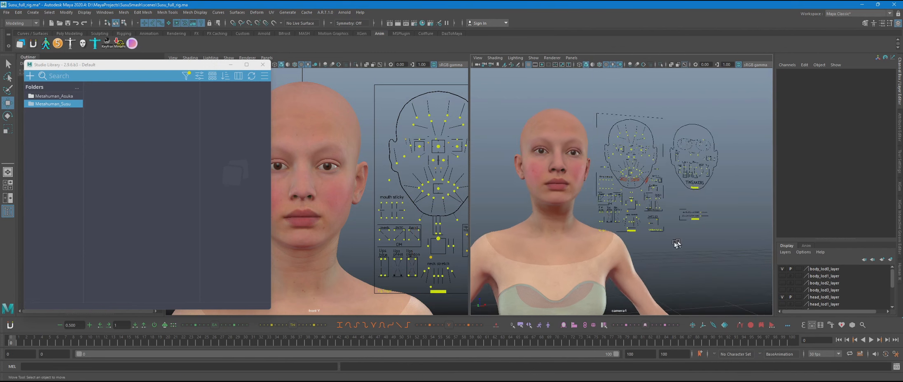
left_click_drag(677, 245, 662, 242, "alt")
left_click(533, 57)
left_click(547, 187)
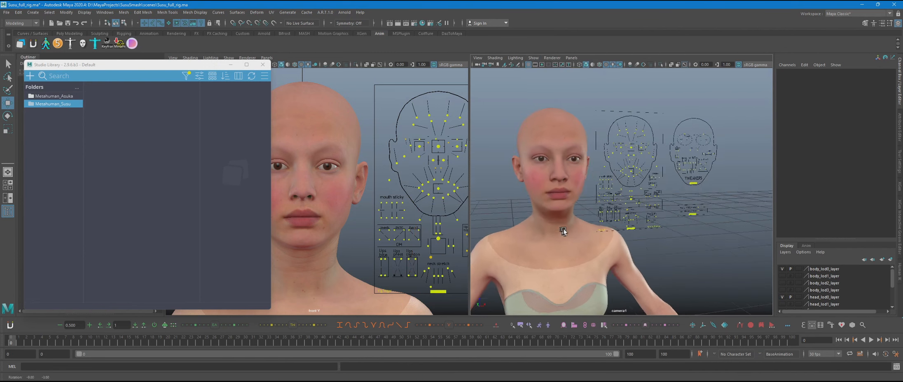
left_click_drag(596, 97, 727, 238)
scroll(612, 195, "up", 5)
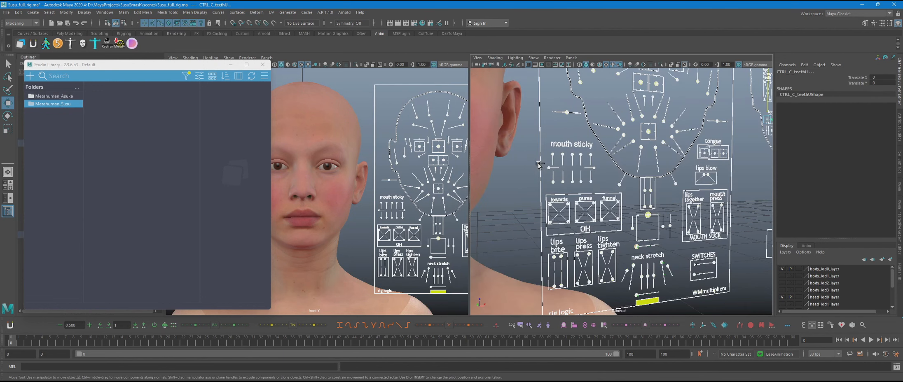
scroll(614, 192, "down", 5)
left_click_drag(614, 223, 626, 239, "alt")
mouse_move(626, 238)
right_mouse_down("alt")
mouse_move(682, 239)
mouse_move(639, 239)
right_mouse_up("alt")
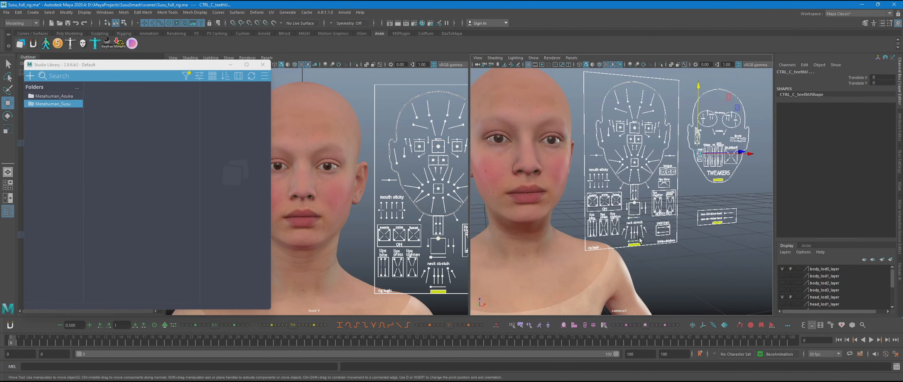
scroll(694, 265, "up", 3)
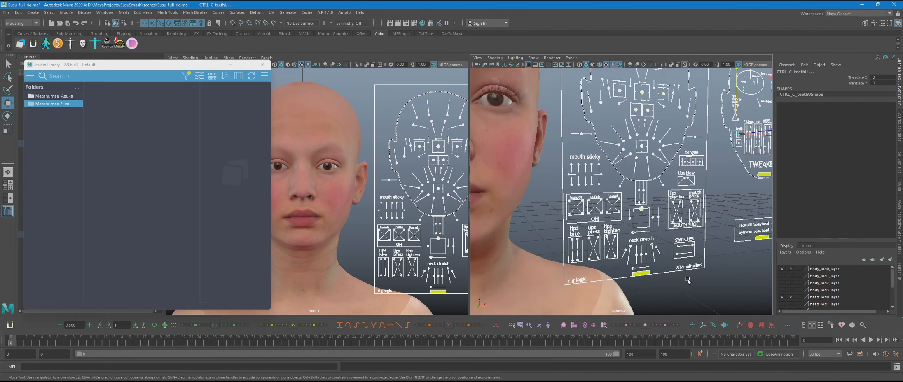
left_click(628, 261)
left_click(570, 240)
- Select all the controls on the main face board with the Select tool, from the lip and neck sliders up to the brows
key("q")
scroll(655, 249, "down", 2)
left_click(564, 218)
left_click_drag(564, 219, 698, 248)
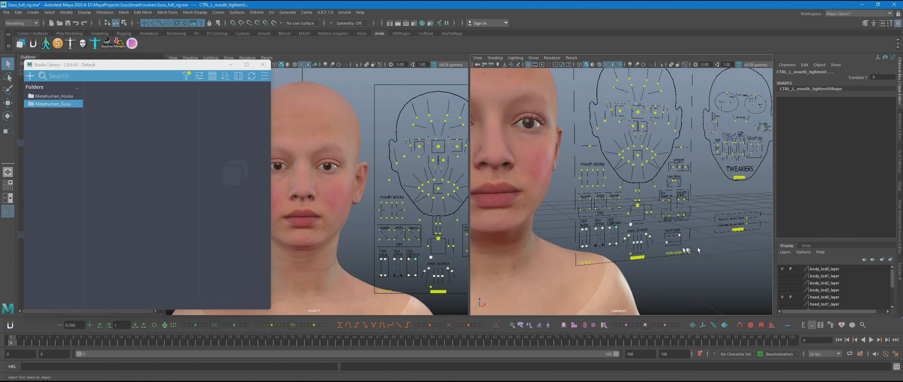
left_click_drag(643, 257, 642, 253, "shift")
left_click_drag(563, 191, 696, 224, "shift")
left_click_drag(570, 159, 703, 200, "shift")
left_click_drag(579, 128, 672, 158, "shift")
middle_click_drag(659, 161, 651, 210, "alt")
left_click_drag(576, 117, 682, 205, "shift")
middle_click_drag(659, 206, 618, 130, "alt")
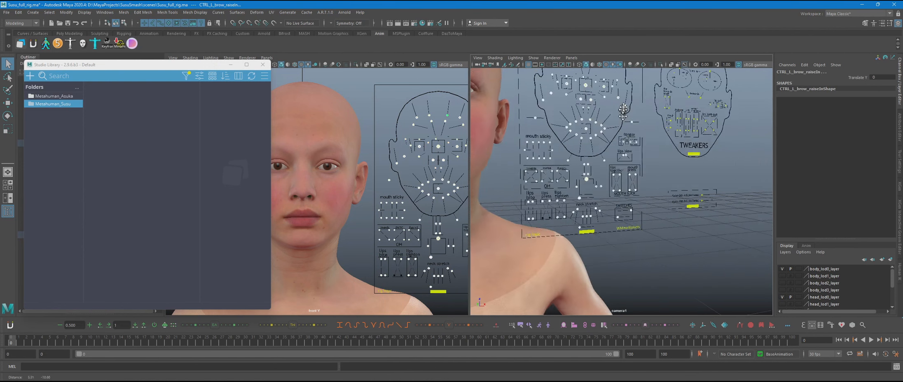
- Add the face GUI follow head and eyes aim follow head switches to the selection
scroll(578, 232, "up", 3)
scroll(670, 175, "down", 3)
middle_click_drag(671, 175, 579, 192, "alt")
scroll(617, 231, "up", 4)
left_click_drag(581, 208, 596, 229, "shift")
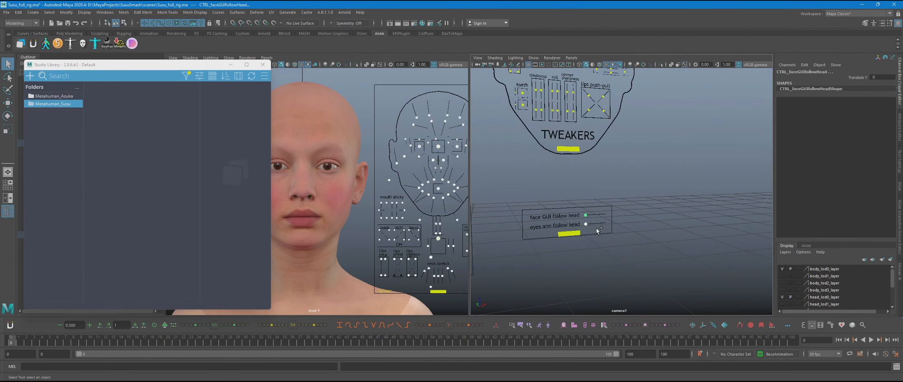
- Add all the controls inside the TWEAKERS head outline to the selection
middle_click_drag(508, 99, 542, 200, "alt")
left_click_drag(538, 186, 655, 228, "shift")
left_click_drag(545, 146, 668, 192, "shift")
left_click_drag(542, 107, 651, 152, "shift")
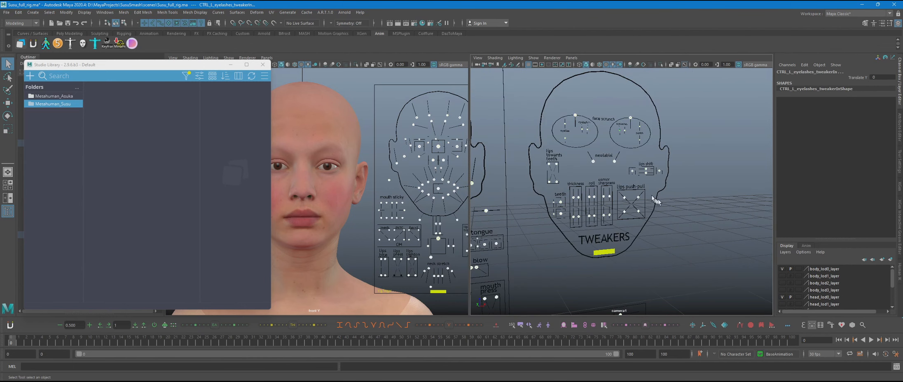
- Save the selected facial controls as a yellow animBot select set named FaceCTRLs
scroll(577, 224, "down", 4)
middle_click_drag(574, 228, 681, 184, "alt")
scroll(681, 187, "down", 3)
left_click(521, 325)
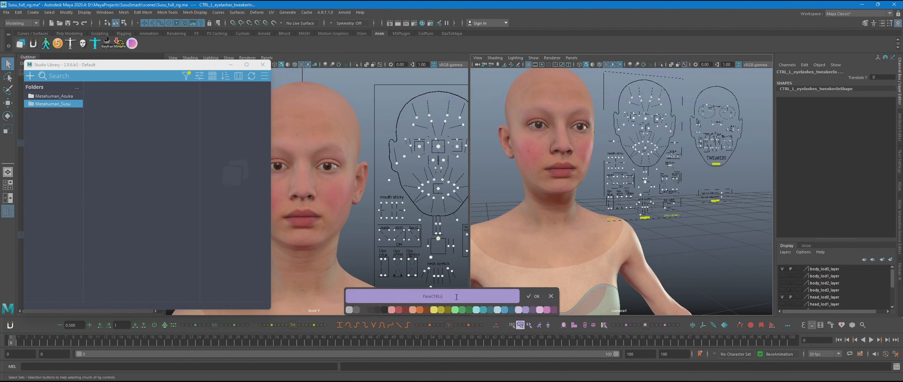
type("FaceCTRLs")
left_click(437, 310)
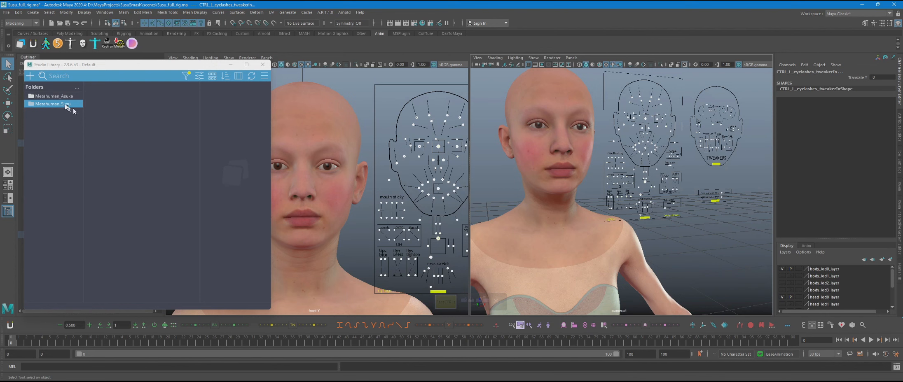
- Start a new pose item in the Metahuman_Susu folder and open the capture window for its thumbnail
right_click(74, 109)
left_click(197, 106)
middle_click(340, 129)
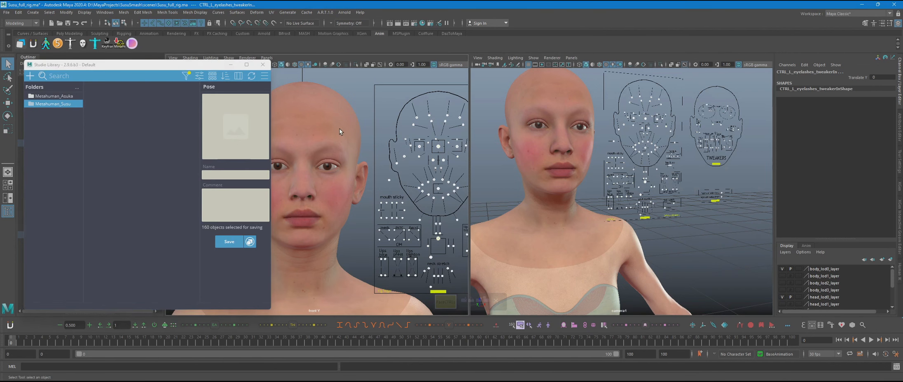
left_click(230, 149)
- Select the head meshes and isolate them in the front view so the body and control boards are hidden
scroll(451, 196, "up", 3)
middle_click_drag(429, 180, 449, 205, "alt")
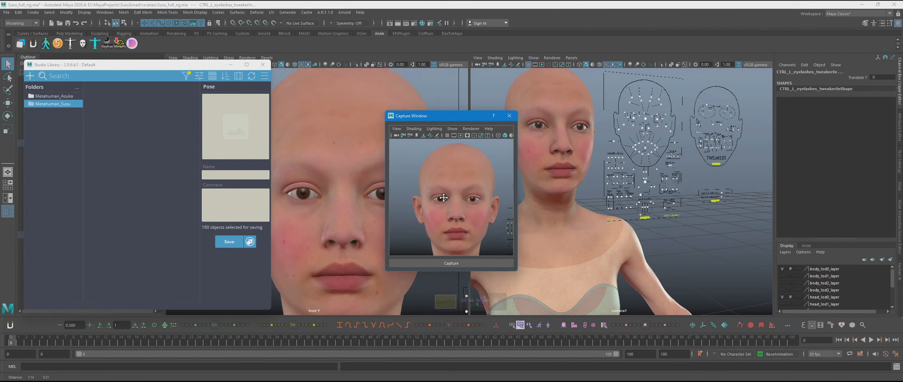
scroll(445, 200, "down", 1)
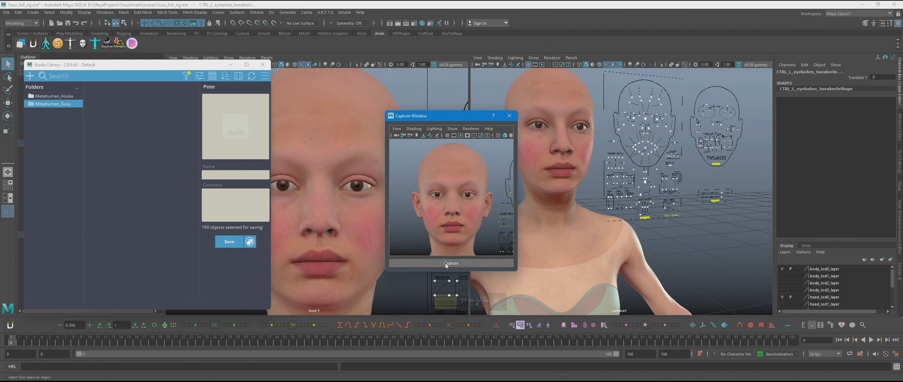
scroll(329, 149, "down", 4)
left_click(330, 149)
left_click(351, 222)
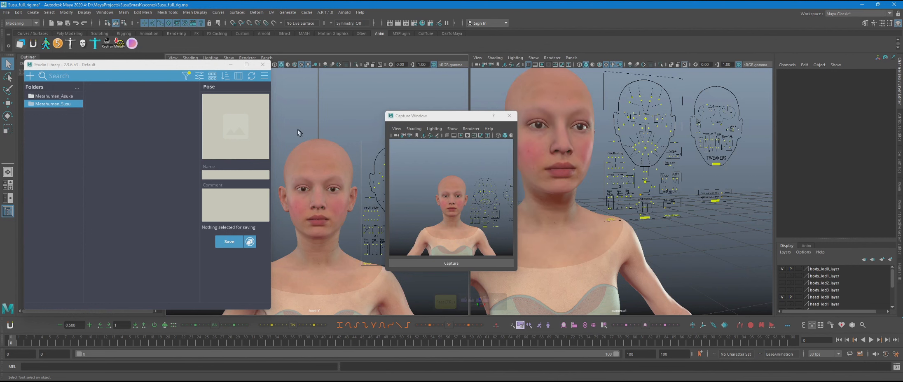
left_click_drag(288, 122, 356, 259)
key("ctrl+1")
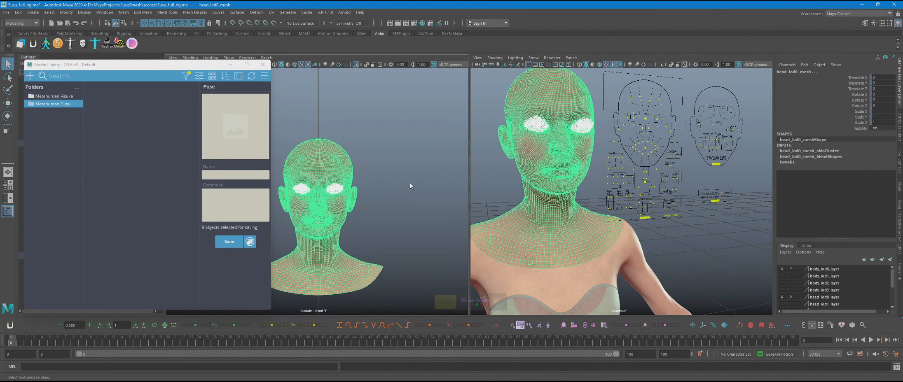
- Frame the isolated head in the capture window with nothing selected and capture it as the pose thumbnail
left_click(413, 188)
left_click_drag(418, 162, 463, 213)
left_click(415, 155)
key("f")
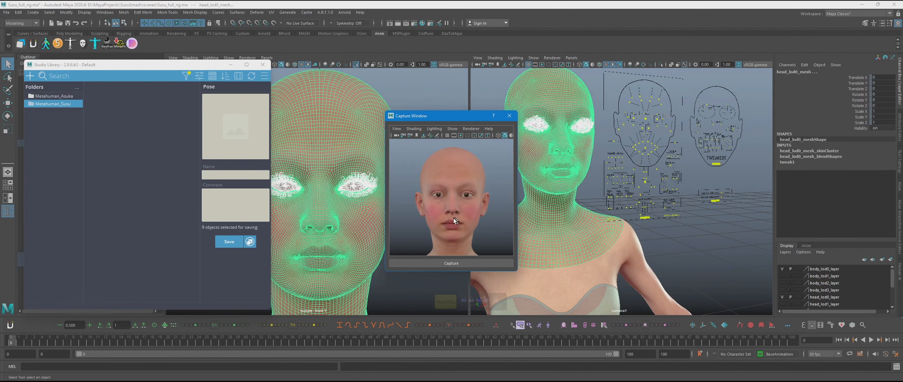
left_click(448, 262)
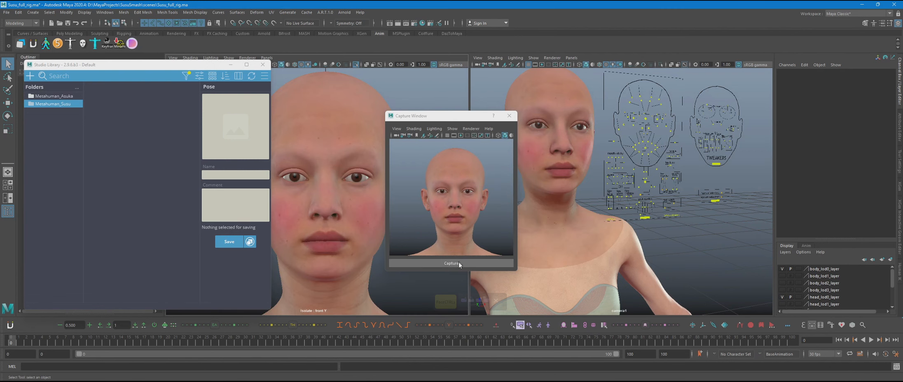
- Capture the thumbnail and save the pose as Neutral with all facial controls selected from the FaceCTRLs select set
left_click(448, 262)
left_click(238, 175)
type("Neutral")
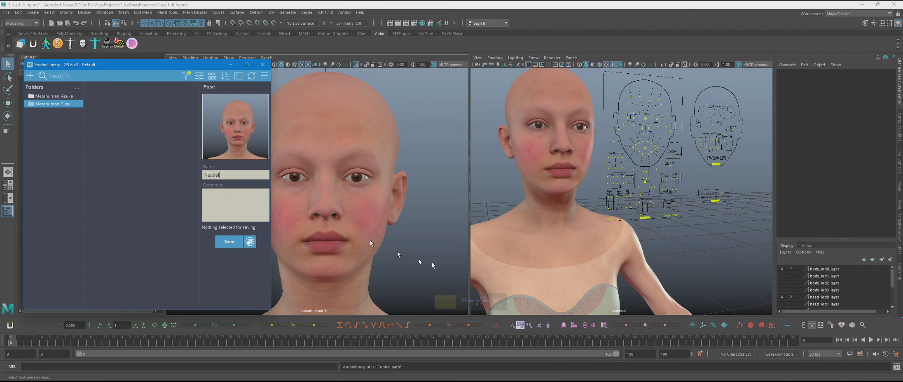
left_click(445, 302)
left_click(229, 241)
left_click(173, 181)
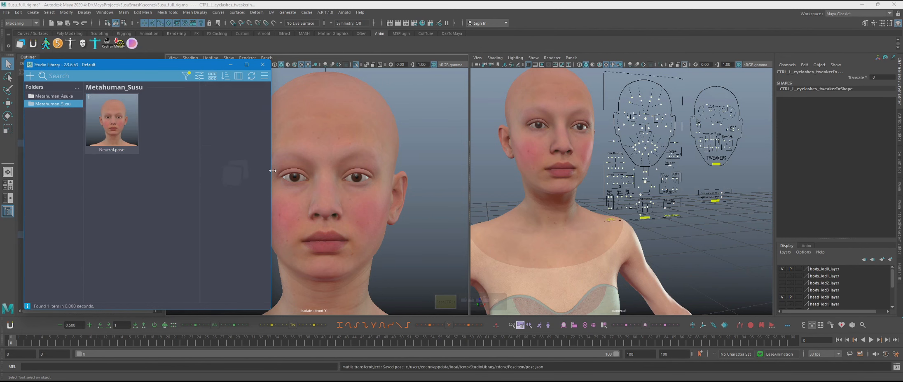
- Widen the Studio Library window and review the reference poses in the Metahuman_Asuka folder, ending back in Metahuman_Susu
left_click_drag(271, 177, 327, 177)
left_click(54, 96)
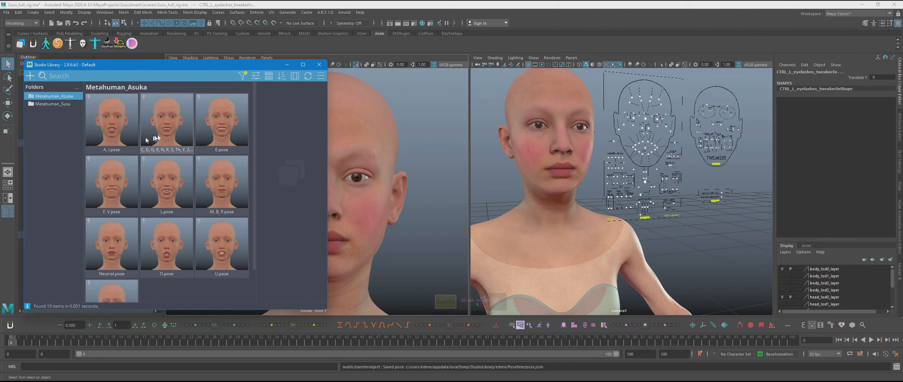
scroll(178, 284, "down", 1)
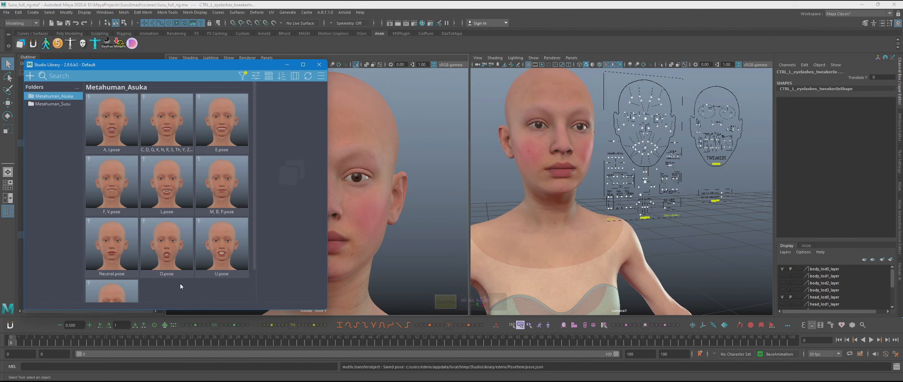
left_click(52, 104)
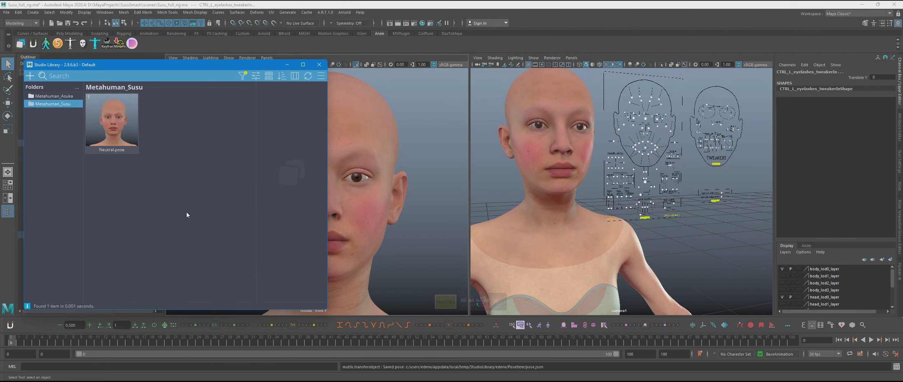
left_click(62, 97)
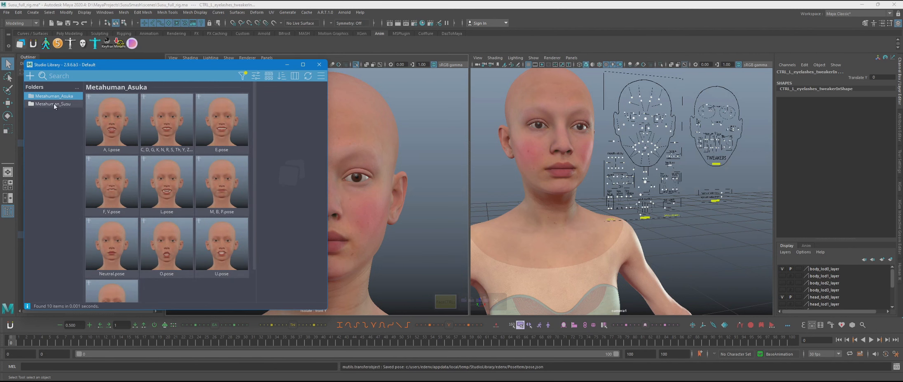
left_click(55, 104)
- Try moving the central mouth control upward on the face board, and undo the move
scroll(616, 161, "up", 3)
left_click_drag(643, 160, 666, 128, "alt")
left_click(615, 160)
left_click(662, 163)
key("w")
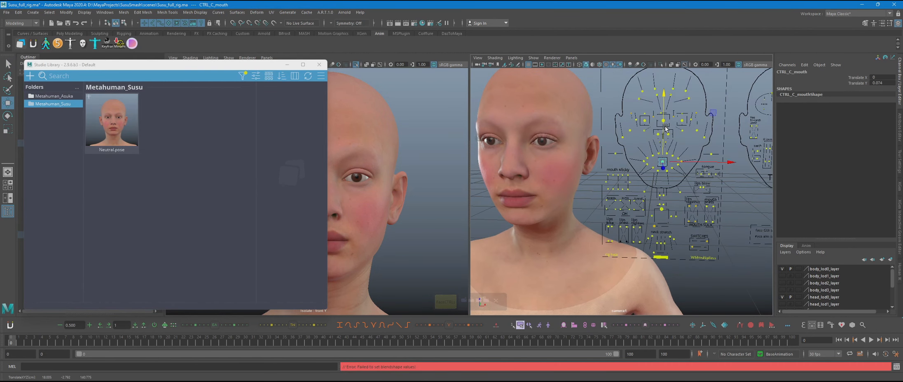
scroll(739, 199, "up", 5)
scroll(714, 188, "down", 5)
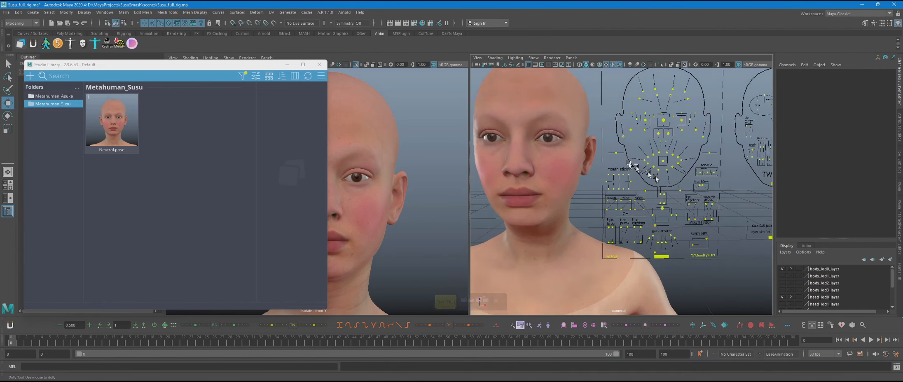
scroll(634, 167, "up", 5)
mouse_move(659, 166)
left_mouse_down()
mouse_move(658, 176)
mouse_move(658, 155)
left_mouse_up()
key("ctrl+z")
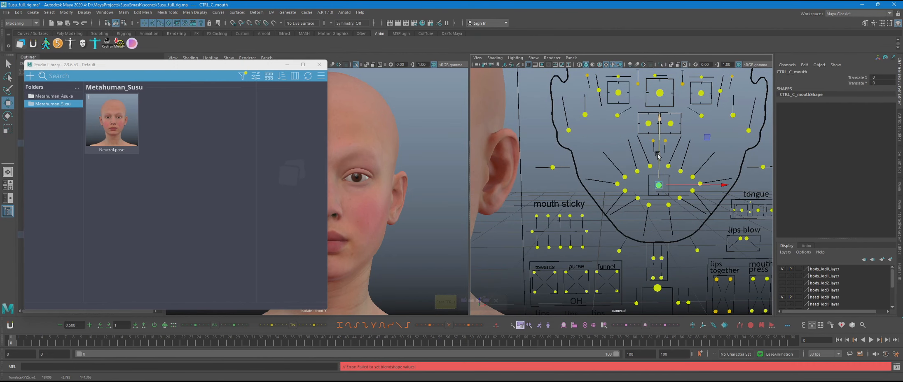
left_click(666, 205)
scroll(655, 214, "down", 5)
scroll(632, 212, "up", 5)
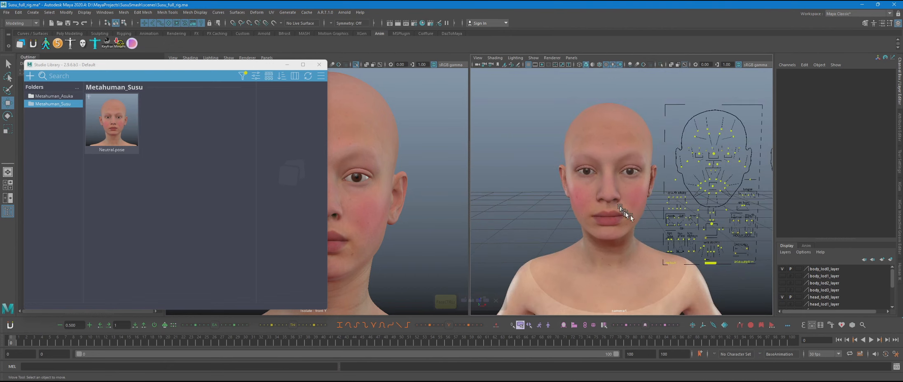
- Lower the central jaw control to open the mouth for the A, I shape, checking it from the side
left_click_drag(672, 218, 653, 209, "alt")
left_click(657, 182)
scroll(648, 212, "down", 3)
key("q")
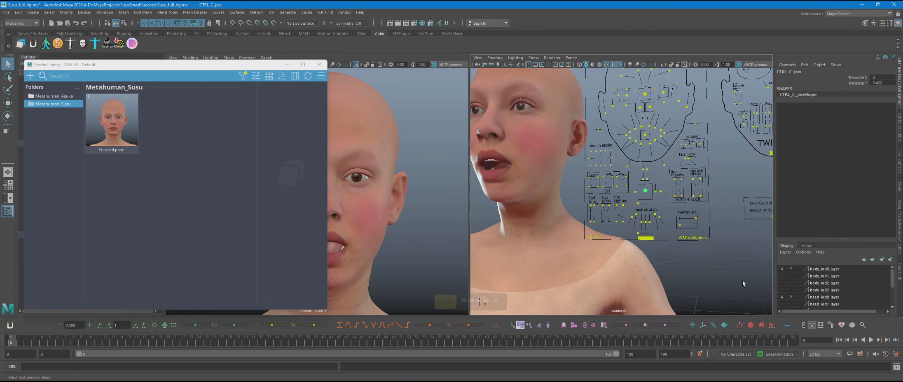
left_click_drag(700, 231, 659, 247, "alt")
right_click_drag(659, 246, 674, 241, "alt")
left_click_drag(674, 241, 621, 202, "alt")
key("w")
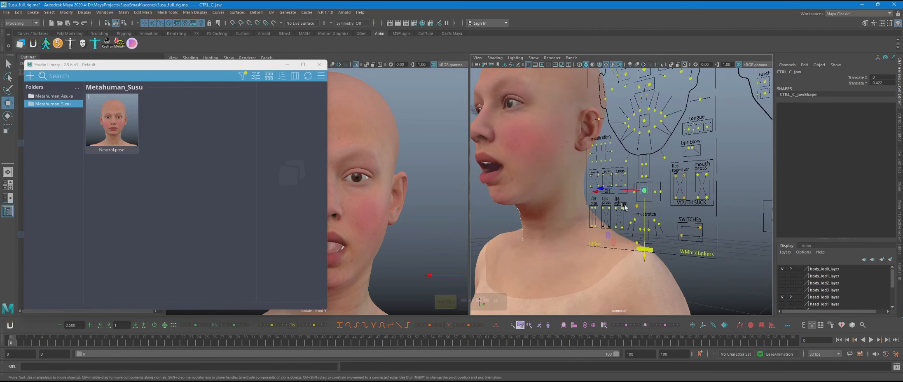
left_click_drag(646, 228, 646, 237)
left_click_drag(548, 173, 645, 165, "alt")
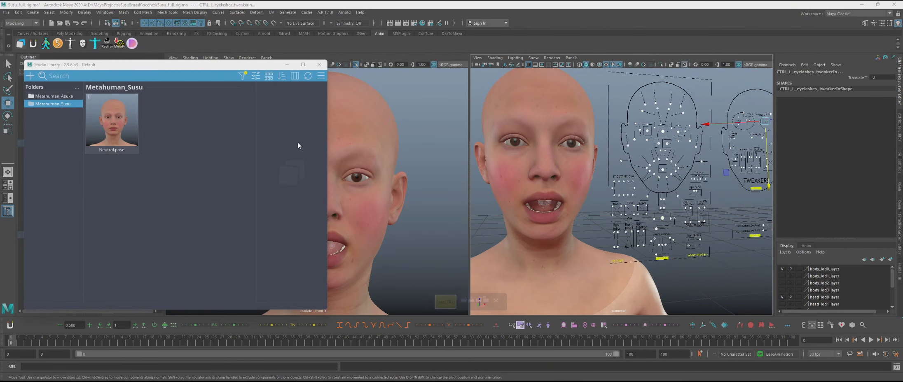
- Save the facial controls as a new A, I pose in Metahuman_Susu, with the isolated, framed head captured as its thumbnail
right_click(235, 136)
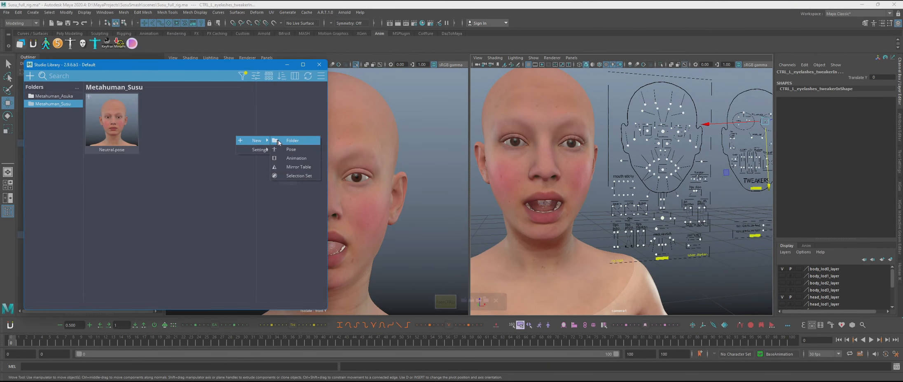
left_click(280, 150)
left_click(292, 150)
left_click_drag(403, 160, 484, 224)
key("ctrl+1")
key("f")
right_click_drag(474, 214, 482, 223, "alt")
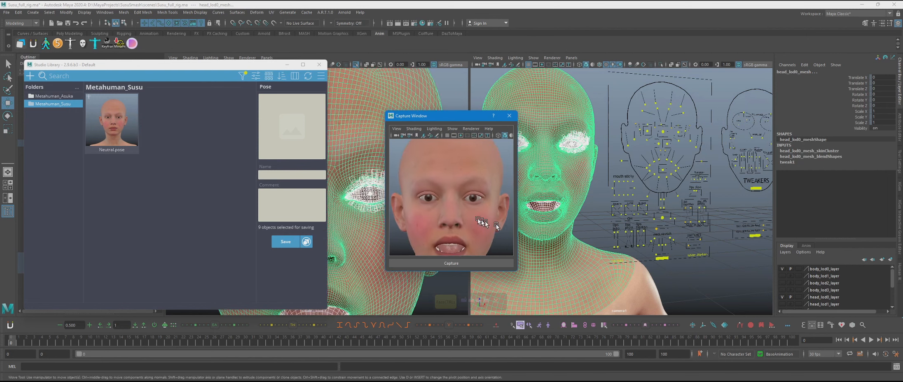
middle_click_drag(443, 184, 441, 197, "alt")
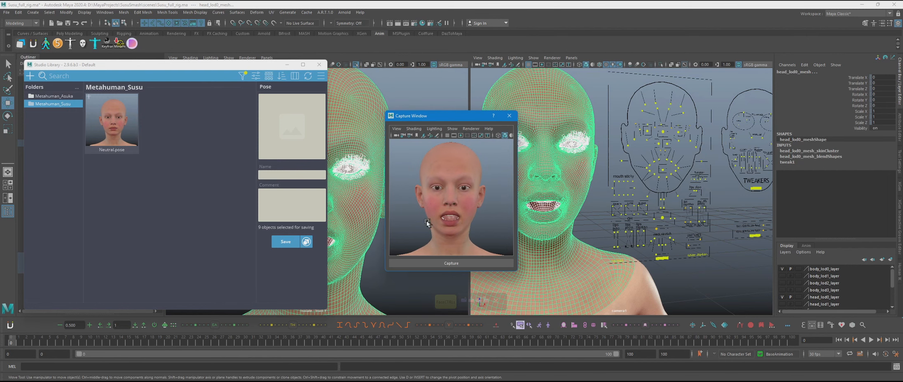
left_click(431, 260)
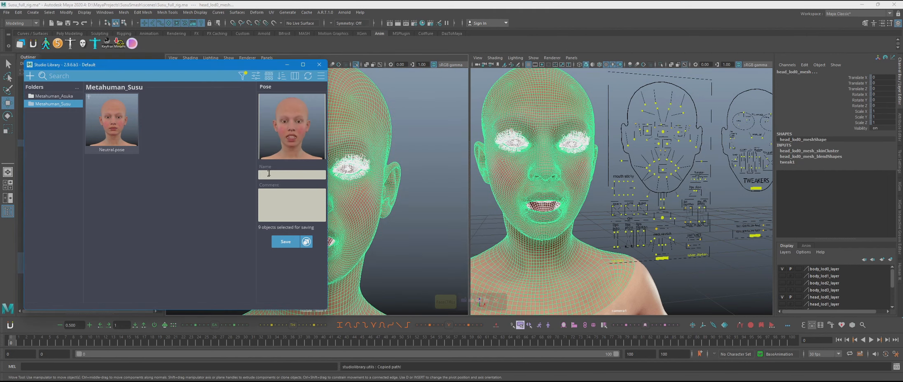
left_click(292, 243)
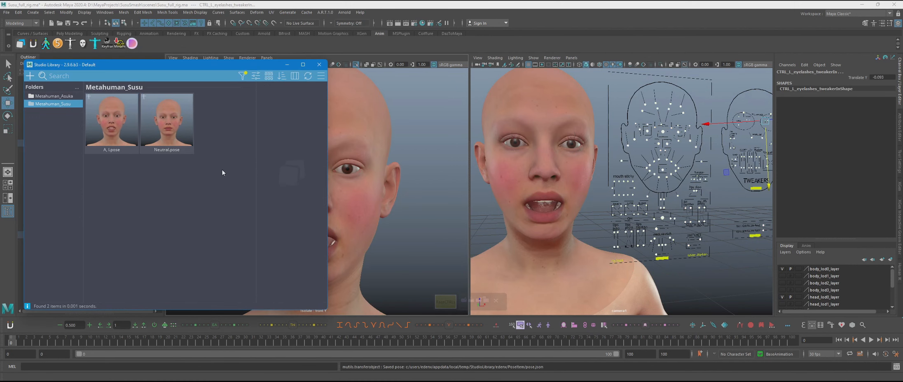
- Reset the face by applying the saved Neutral pose
left_click(162, 122)
double_click(162, 121)
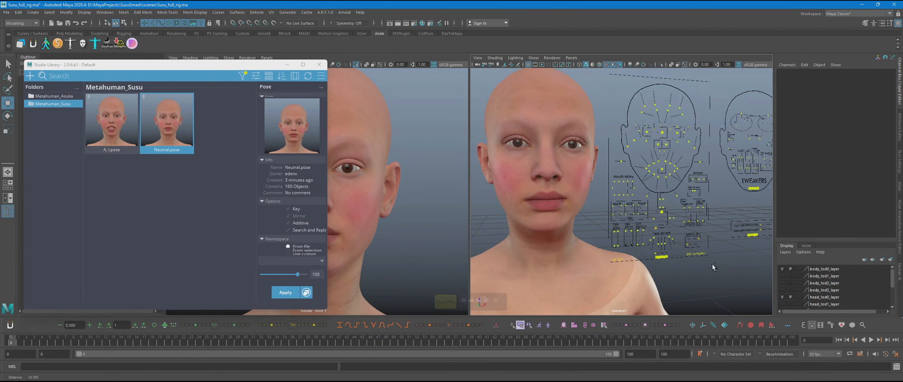
scroll(676, 250, "down", 3)
scroll(644, 239, "up", 1)
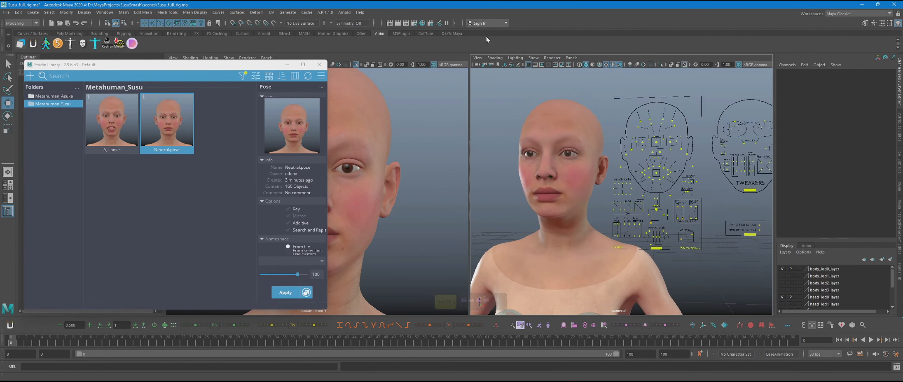
- Temporarily show NURBS curves in the camera view to inspect the blend shape control circles beside the head
left_click(534, 58)
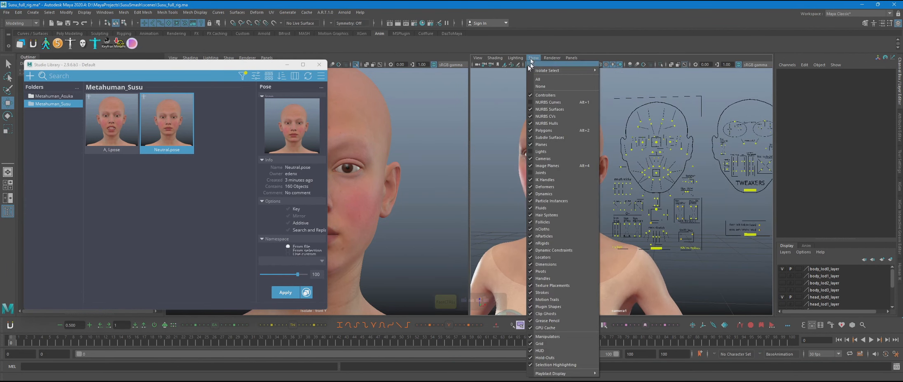
left_click(551, 103)
left_click_drag(482, 181, 498, 216)
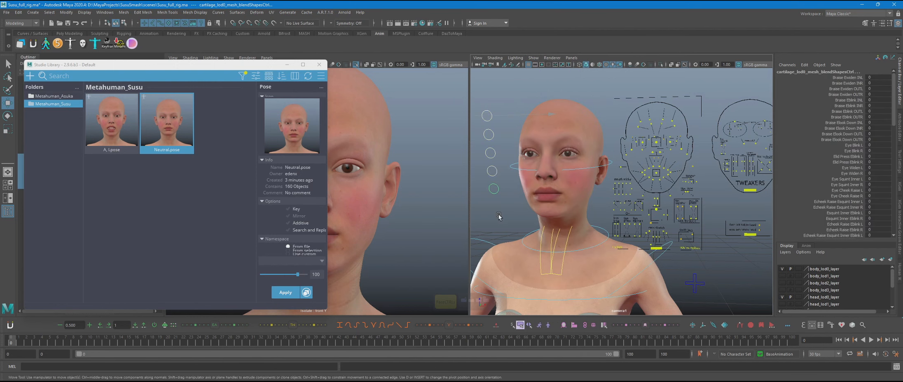
left_click(520, 182)
left_click(533, 57)
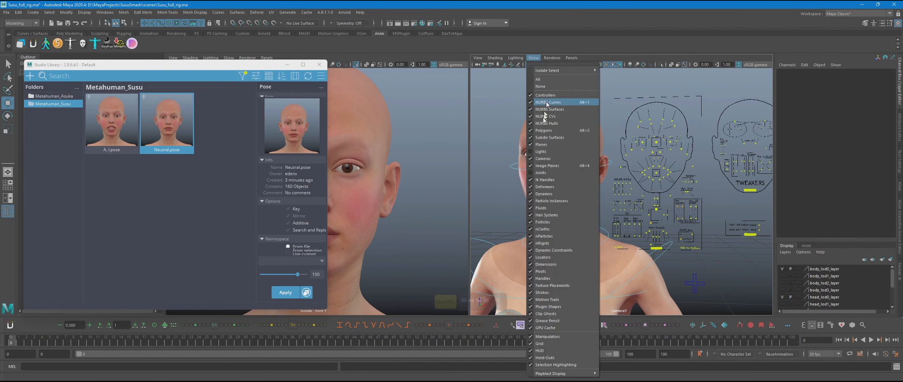
left_click(573, 103)
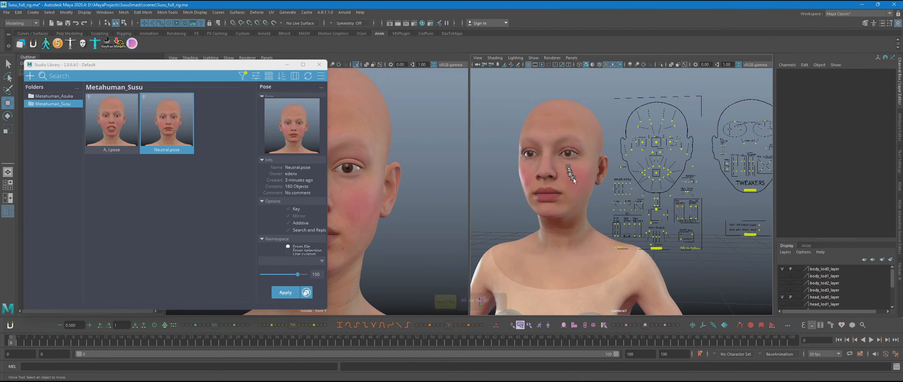
- Test the central jaw control, read the error history in the Script Editor, and return the jaw to neutral
left_click(658, 212)
left_click_drag(656, 220, 659, 237)
left_click(896, 366)
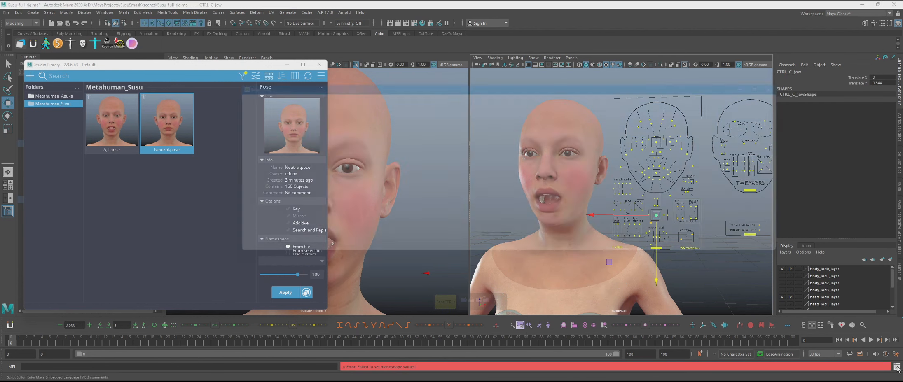
scroll(386, 147, "up", 3)
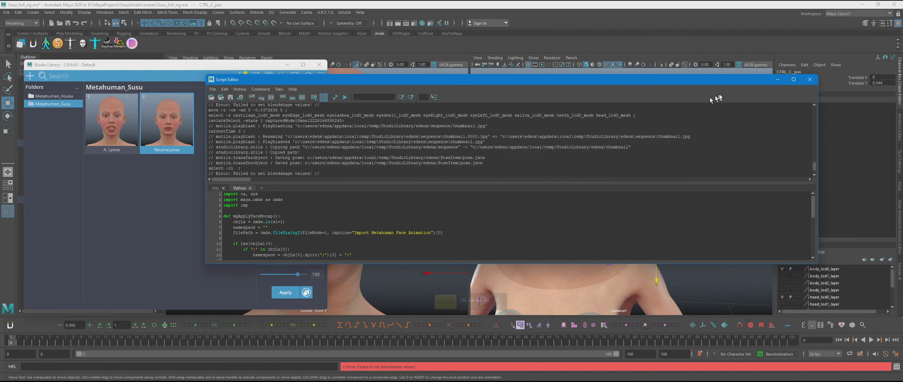
scroll(732, 118, "up", 1)
left_click(809, 80)
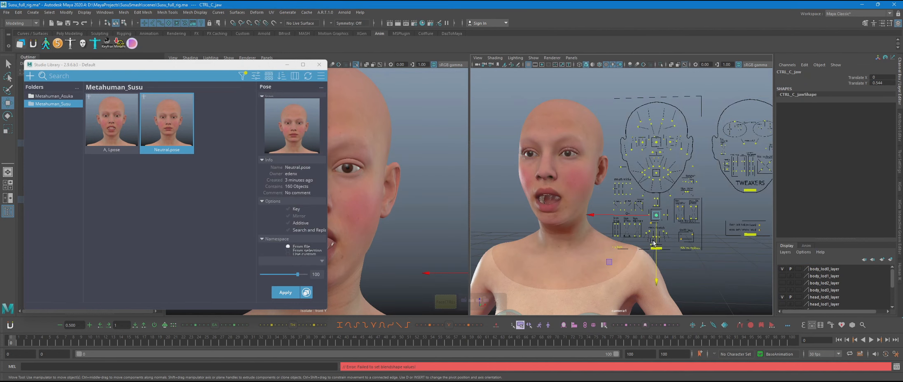
left_click_drag(653, 243, 653, 237)
left_click(582, 79)
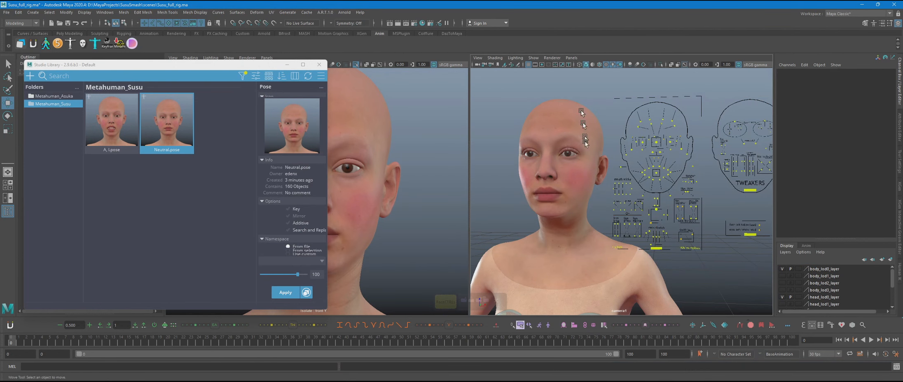
- Check the Metahuman_Asuka folder for the next reference mouth shape and return to the Metahuman_Susu folder
left_click_drag(646, 169, 682, 194, "alt")
left_click(185, 191)
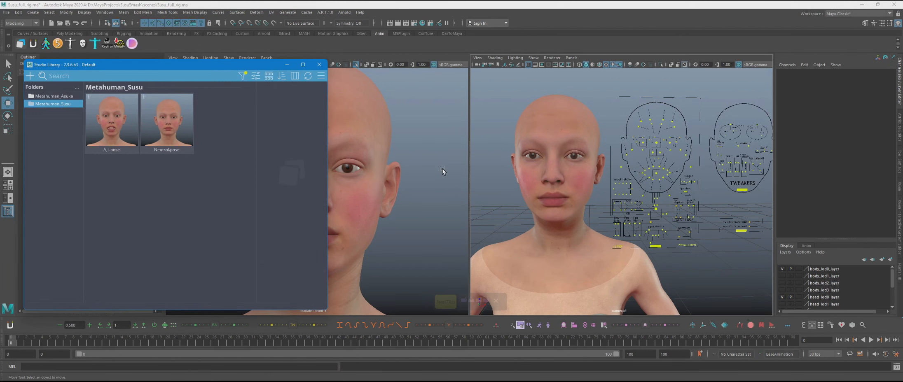
left_click(45, 97)
left_click(58, 104)
- Select the corner pull and dimple controls on both sides of the mouth and pull them slightly outward
right_click_drag(532, 187, 669, 161, "alt")
key("q")
left_click(657, 159)
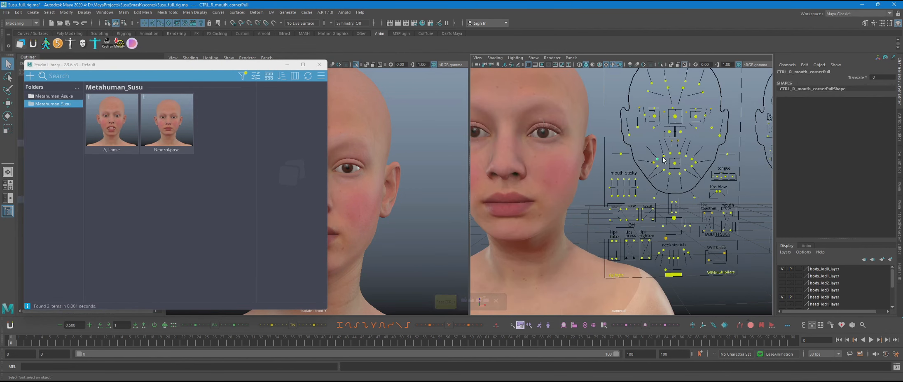
left_click(686, 157)
left_click(656, 158)
key("w")
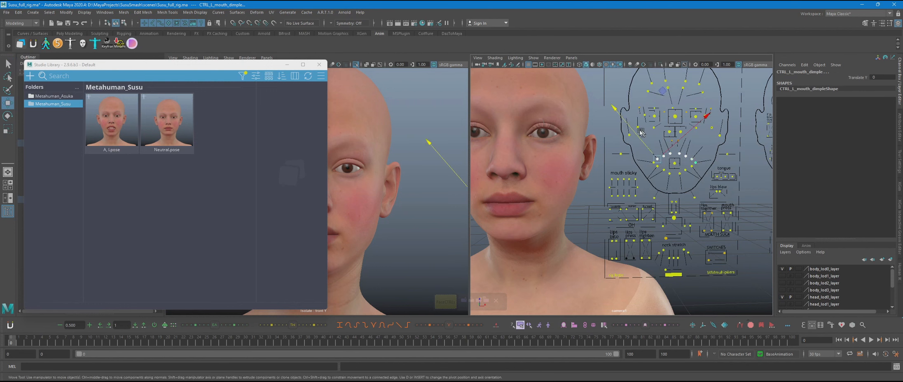
left_click_drag(638, 140, 633, 133)
- Select the left and right corner depress controls with the neighbouring lower-lip controls and adjust them slightly
key("q")
left_click(657, 168)
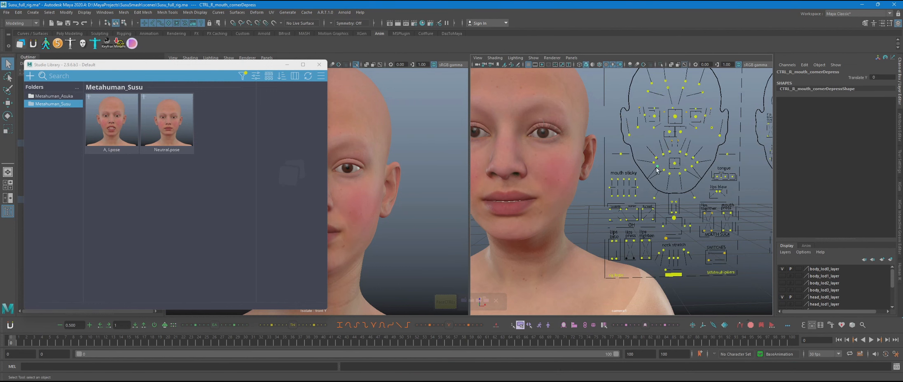
left_click(691, 167, "shift")
key("w")
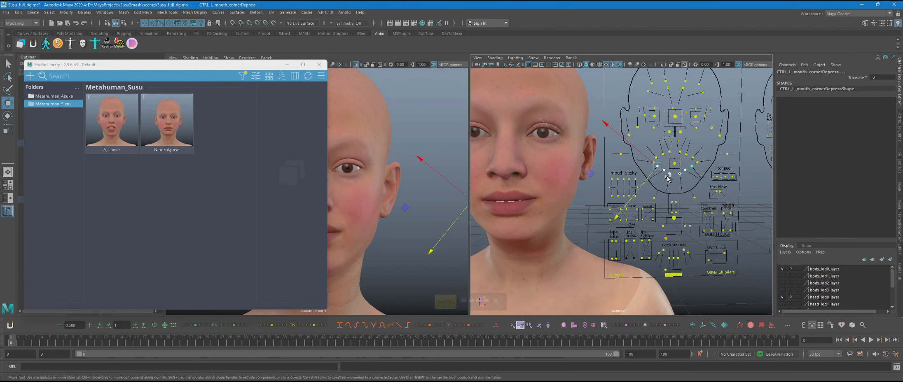
left_click_drag(640, 190, 645, 185)
- Lower the central jaw control slightly, to a Translate Y of about 0.064
left_click(675, 220)
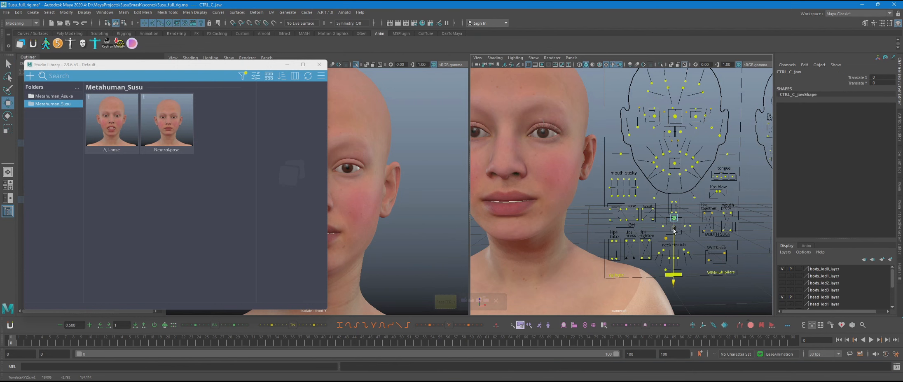
left_click_drag(674, 220, 673, 233)
scroll(684, 223, "up", 5)
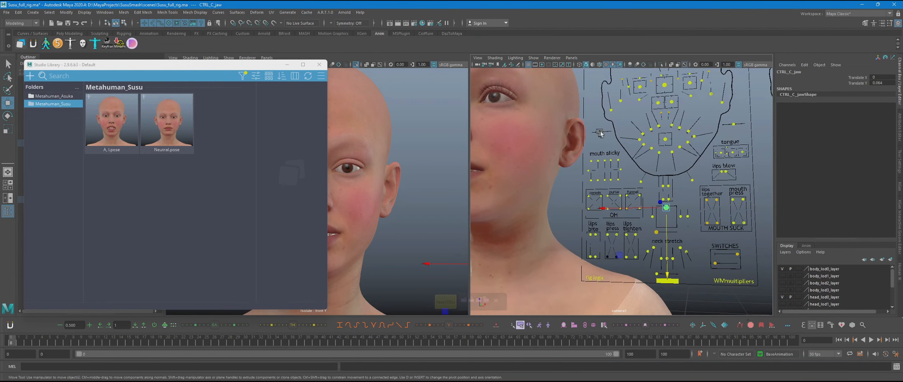
- Select the corner depress and lower-lip depress controls on both sides of the mouth and adjust them to a Translate Y of about 0.066
left_click(600, 132)
key("q")
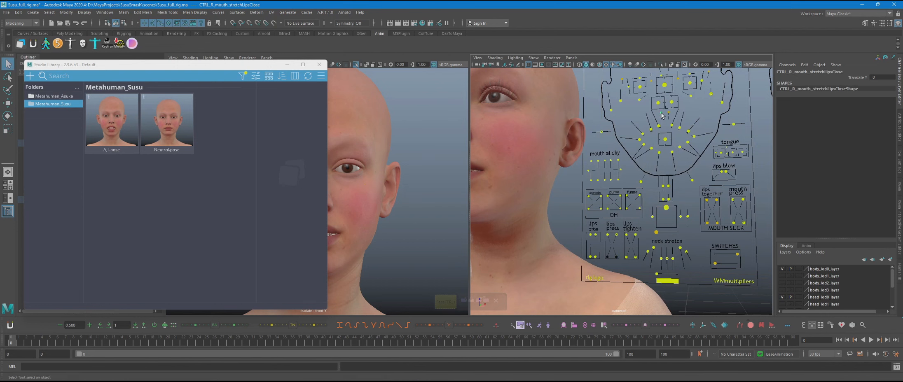
left_click(658, 103)
scroll(679, 196, "down", 2)
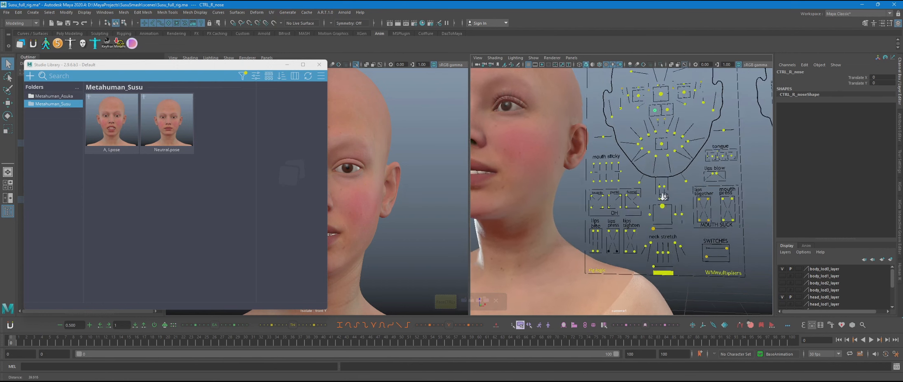
left_click(667, 212)
mouse_move(661, 185)
left_mouse_down("alt")
mouse_move(676, 173)
mouse_move(662, 182)
left_mouse_up("alt")
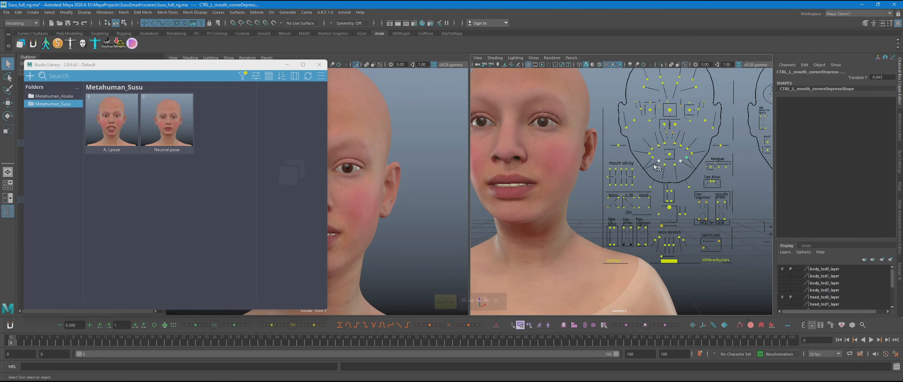
key("w")
left_click(659, 160)
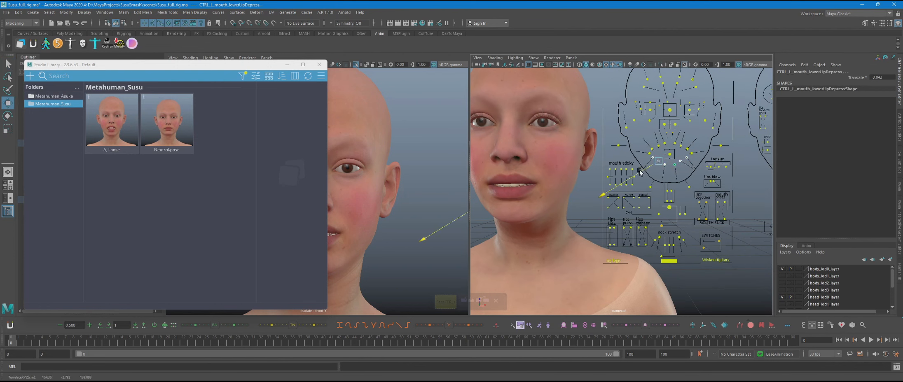
left_click_drag(640, 173, 650, 208, "alt")
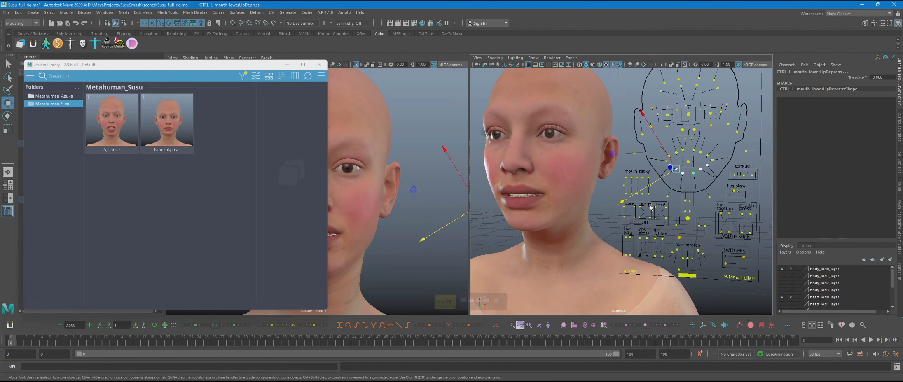
- Start a new pose in Metahuman_Susu, capture its thumbnail and begin naming it "C, D,"
left_click(446, 302)
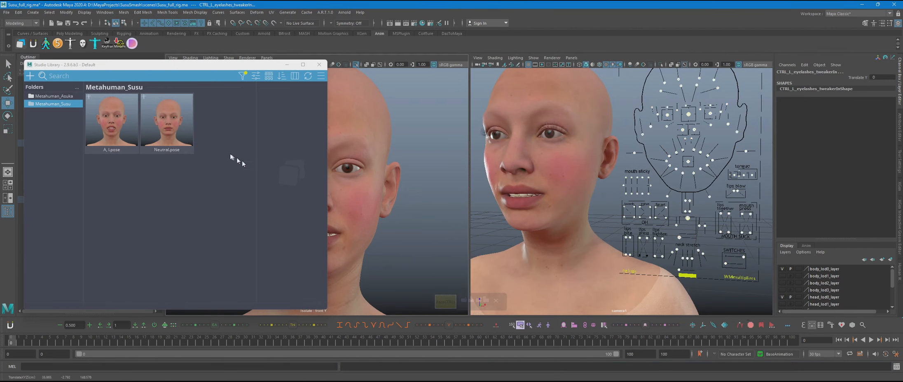
left_click(298, 151)
left_click(472, 204)
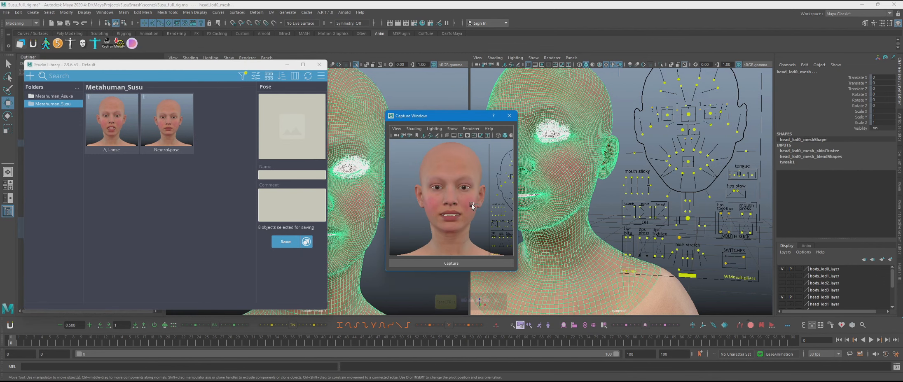
left_click(500, 192)
left_click(459, 260)
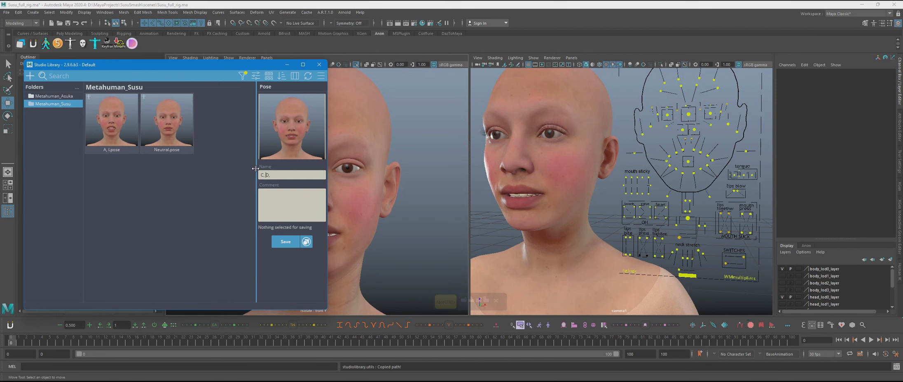
- Check the name of the second phoneme pose in the Metahuman_Asuka folder and return to the Metahuman_Susu folder
left_click(54, 96)
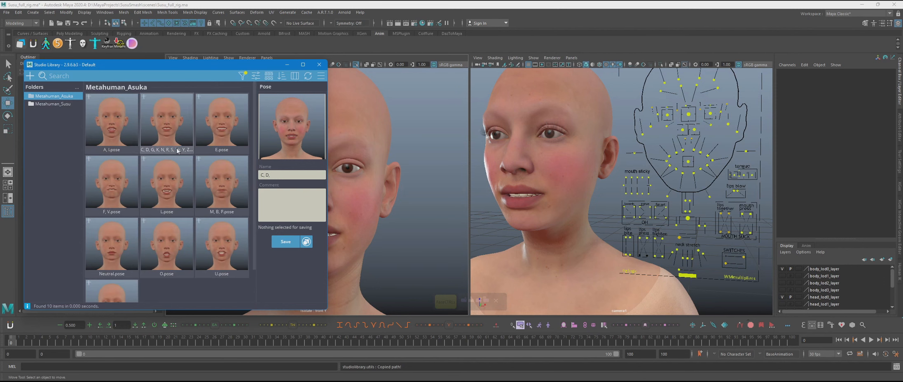
left_click(167, 123)
left_click(53, 104)
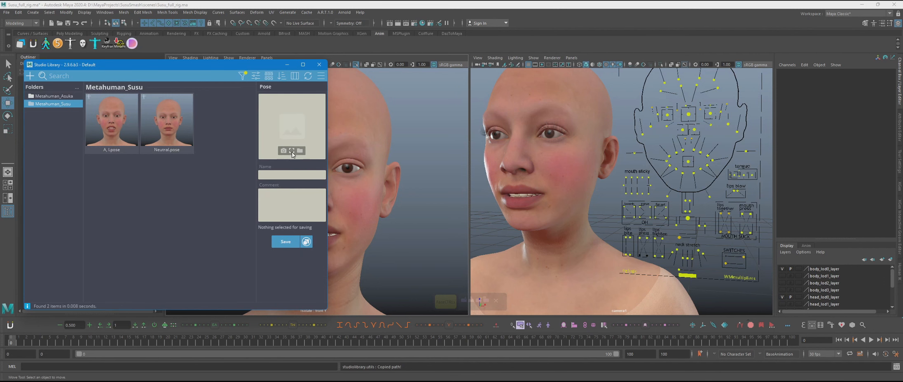
- Capture a front-view thumbnail for the new pose and save it as "C, D, G, K, N, R, S, T" in Metahuman_Susu
left_click(292, 152)
left_click(469, 206)
left_click(463, 263)
left_click(279, 177)
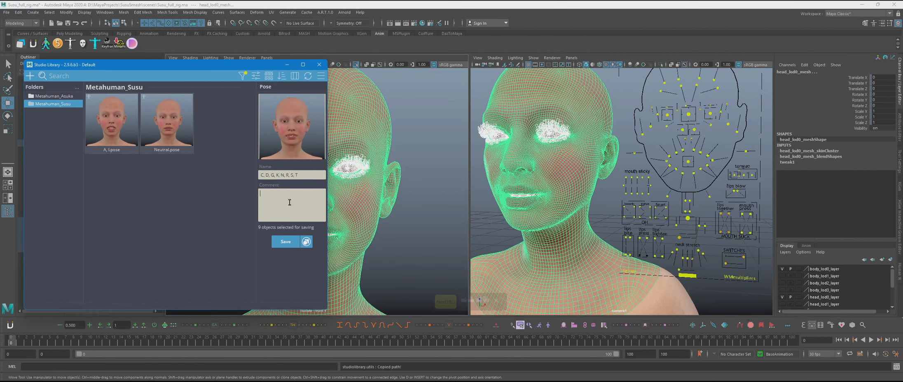
left_click(285, 242)
- Apply Neutral.pose from the Metahuman_Susu folder to the face and select a mouth sharp corner pull control on the face board
left_click(59, 98)
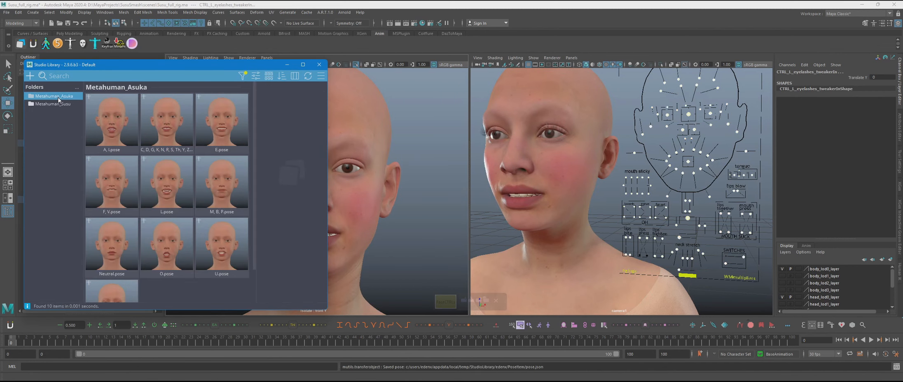
left_click(53, 104)
left_click(222, 123)
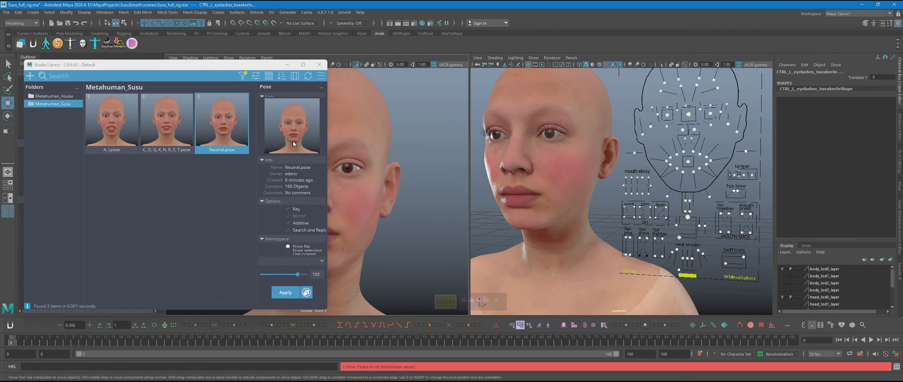
left_click(708, 161)
key("q")
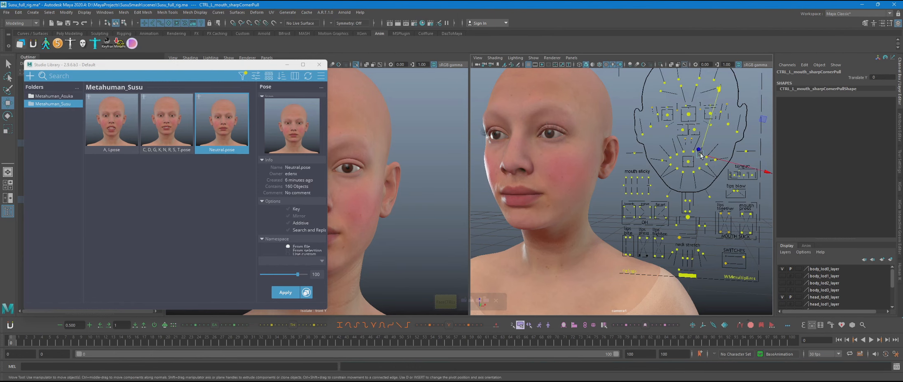
left_click(705, 157)
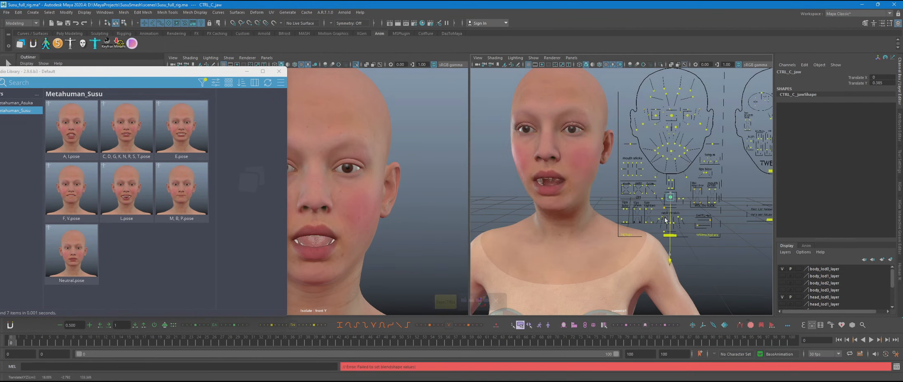
scroll(664, 220, "up", 2)
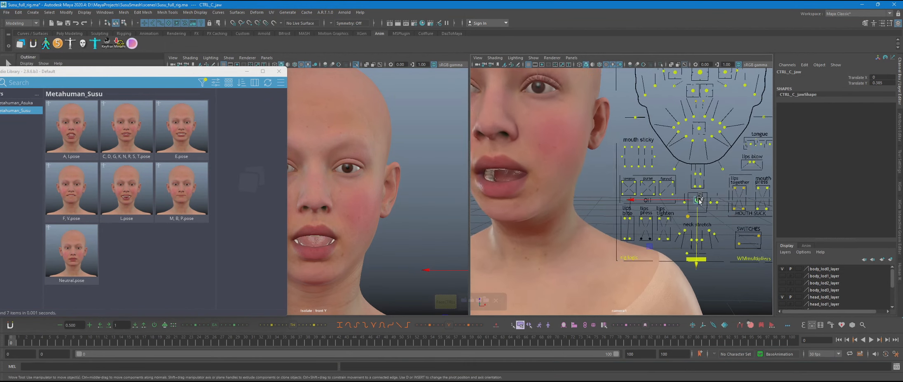
middle_click_drag(709, 195, 685, 196, "alt")
left_click_drag(709, 175, 732, 158)
scroll(716, 167, "down", 1)
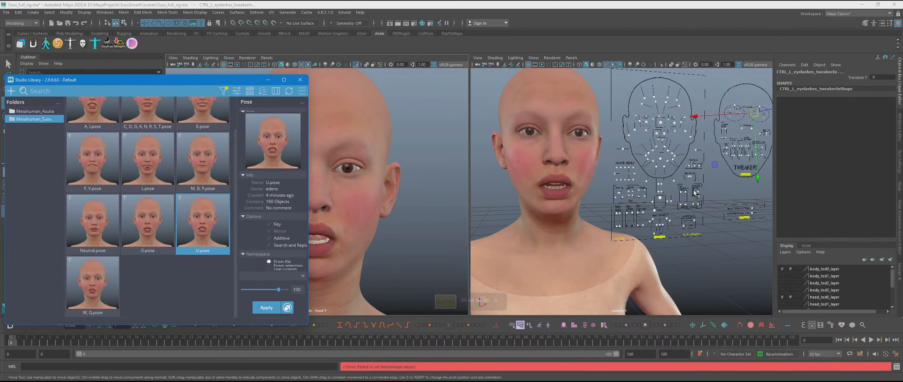
- Try moving the mouth corner sharpness tweakers to a Translate Y of about 0.41, and reapply U.pose
middle_click_drag(695, 193, 614, 208, "alt")
scroll(660, 190, "up", 4)
middle_click_drag(696, 152, 618, 182, "alt")
left_click_drag(634, 157, 649, 169)
middle_click_drag(577, 190, 684, 187, "alt")
scroll(692, 194, "down", 3)
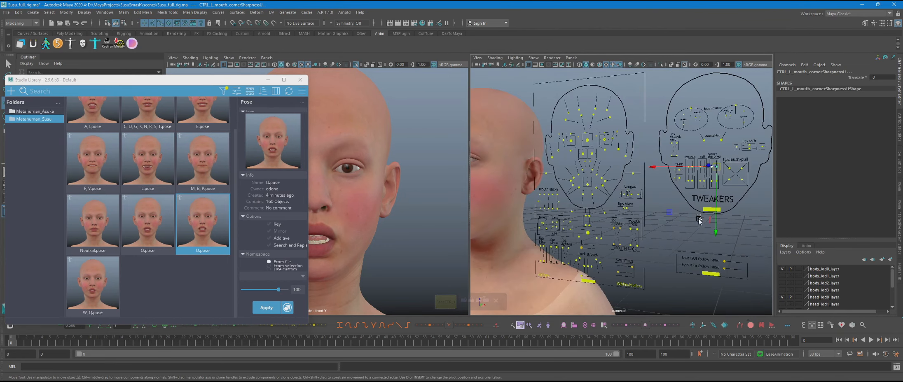
left_click(700, 221)
left_click_drag(710, 161, 746, 223)
middle_click_drag(746, 222, 676, 214, "alt")
left_click_drag(700, 211, 700, 208)
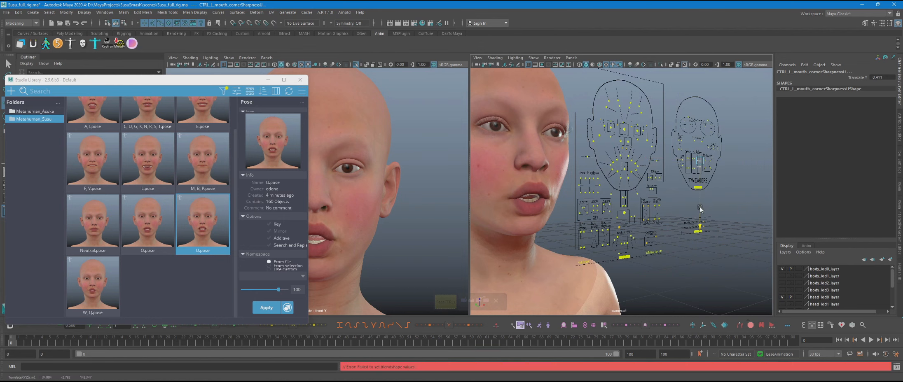
left_click(422, 219)
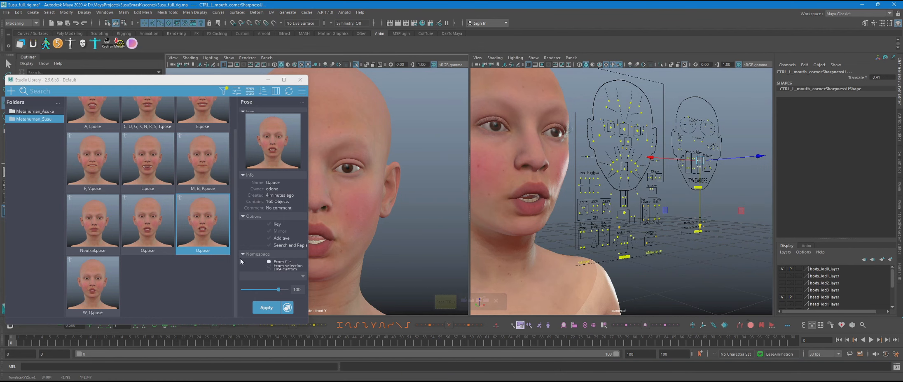
left_click(448, 303)
left_click(269, 307)
- Select the mouth corner sharpness controls on the TWEAKERS board and move them to a Translate Y of about 0.125
left_click(747, 208)
left_click_drag(747, 208, 702, 226, "alt")
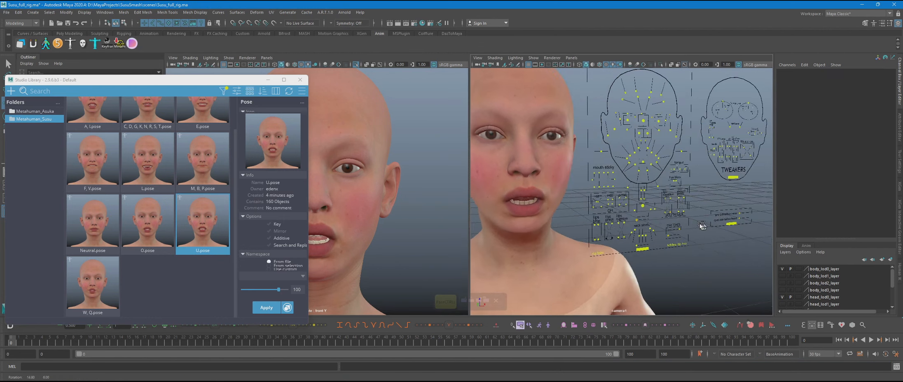
middle_click_drag(701, 225, 628, 231, "alt")
scroll(641, 196, "up", 5)
left_click_drag(687, 117, 702, 159)
left_click_drag(695, 188, 695, 192)
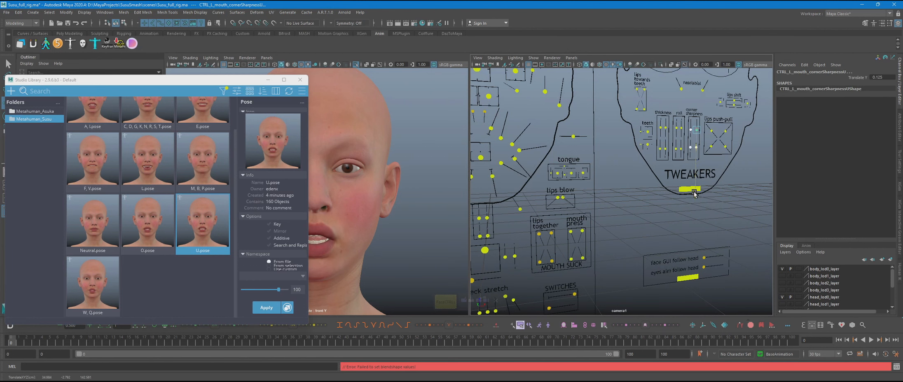
scroll(613, 224, "down", 5)
- Select all face controls and overwrite U.pose in Metahuman_Susu with the current mouth shape
left_click(706, 96)
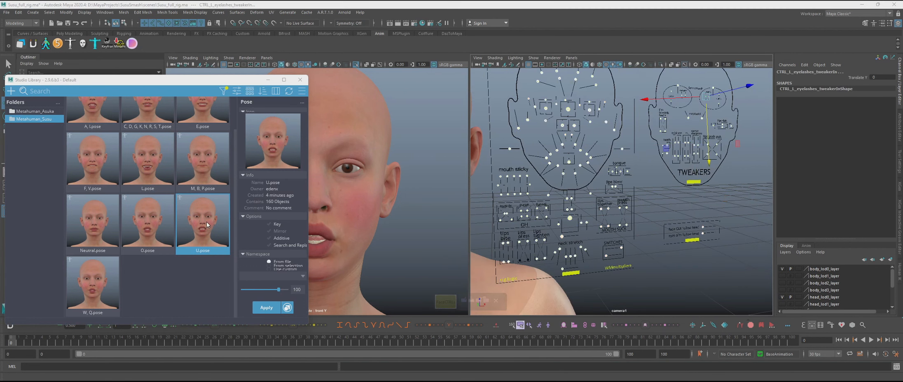
right_click(208, 230)
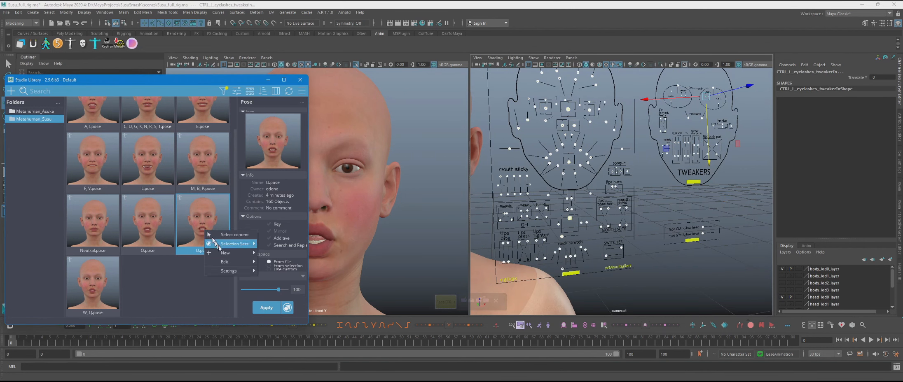
left_click(283, 307)
left_click(266, 257)
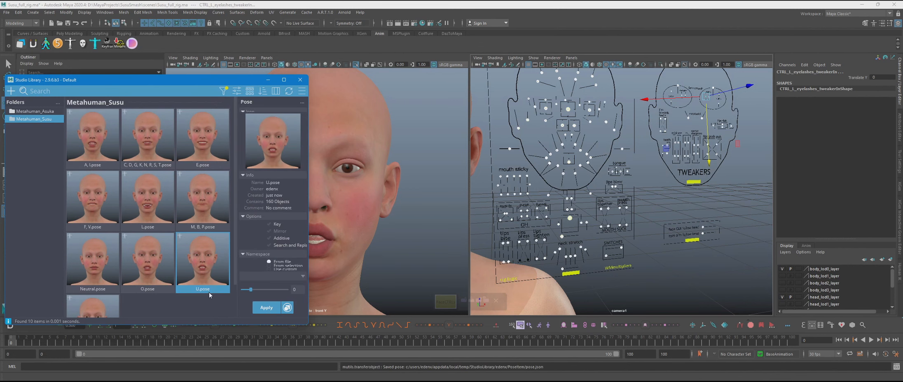
- Overwrite U.pose once more from all face controls, with a newly captured front-view thumbnail
key("ctrl+z")
right_click(210, 270)
mouse_move(238, 304)
left_click(280, 303)
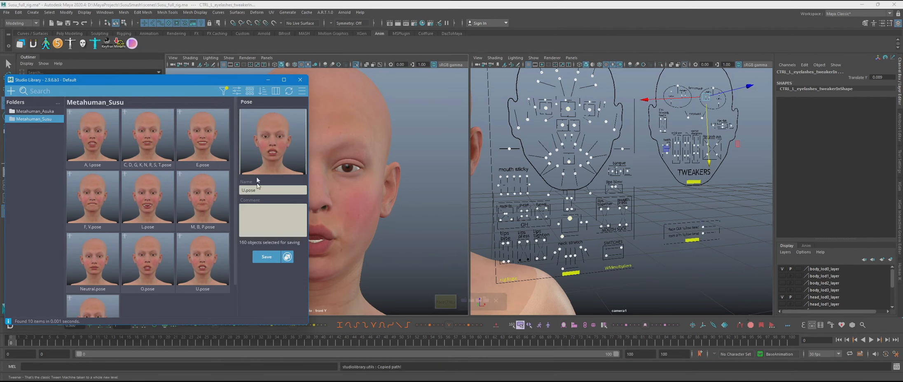
left_click(273, 165)
left_click(474, 232)
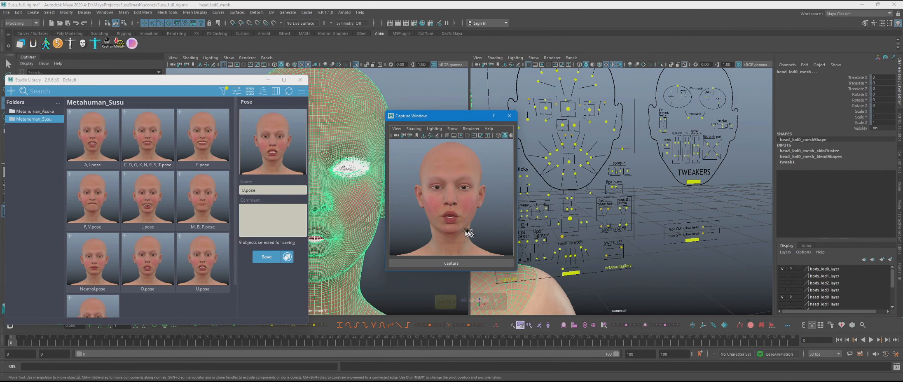
left_click(449, 262)
left_click(445, 302)
left_click(266, 257)
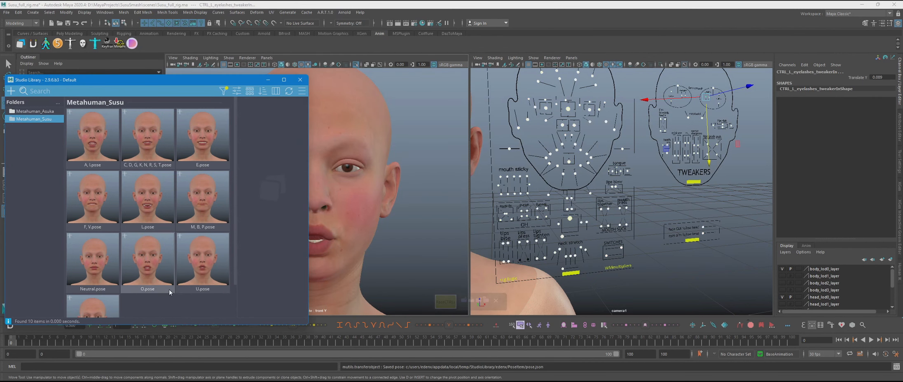
- Apply Neutral.pose and O.pose to the face in turn, and select the central mouth control
scroll(168, 289, "down", 1)
left_click(156, 223)
double_click(102, 222)
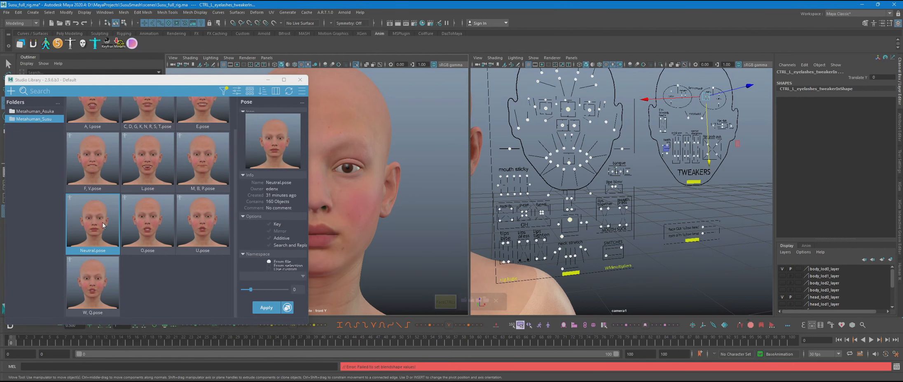
double_click(146, 222)
left_click_drag(671, 208, 598, 202, "alt")
left_click(667, 157)
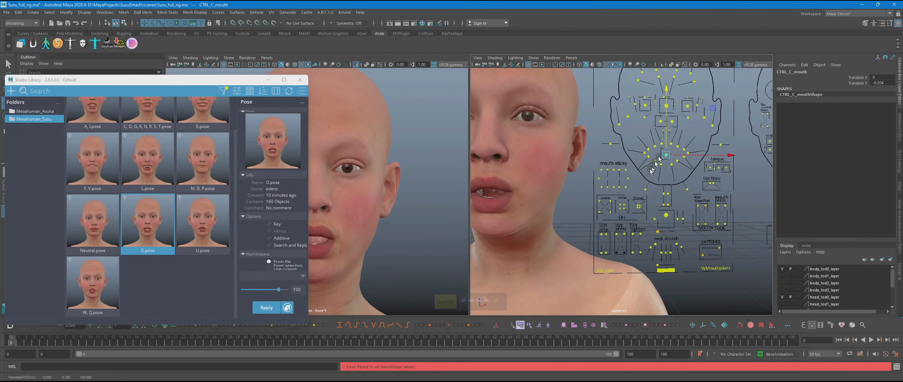
middle_click_drag(702, 198, 542, 234, "alt")
scroll(642, 205, "up", 3)
scroll(630, 194, "down", 2)
left_click_drag(676, 160, 711, 192)
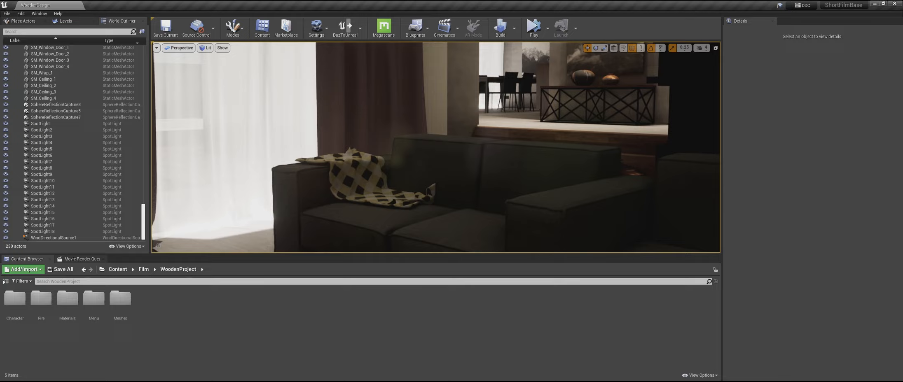
- Switch to Unreal Engine, look around the living room set from the sofa to the fireplace and select the sofa SM_Sofa_1
right_click_drag(436, 147, 182, 161)
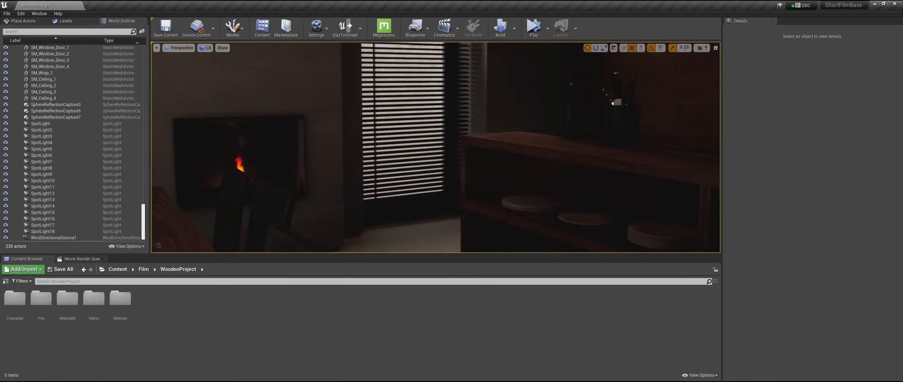
right_click_drag(436, 147, 309, 113)
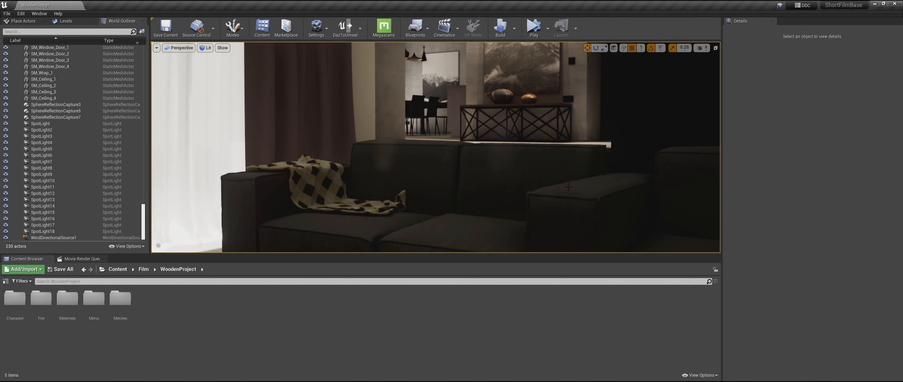
left_click(499, 170)
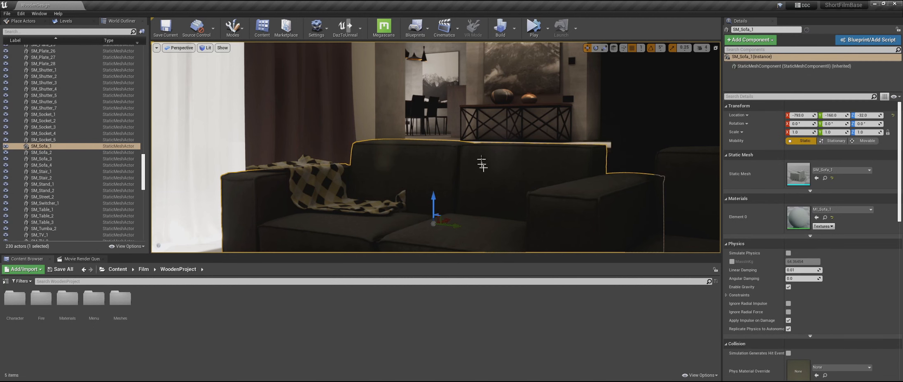
right_click_drag(482, 164, 454, 199)
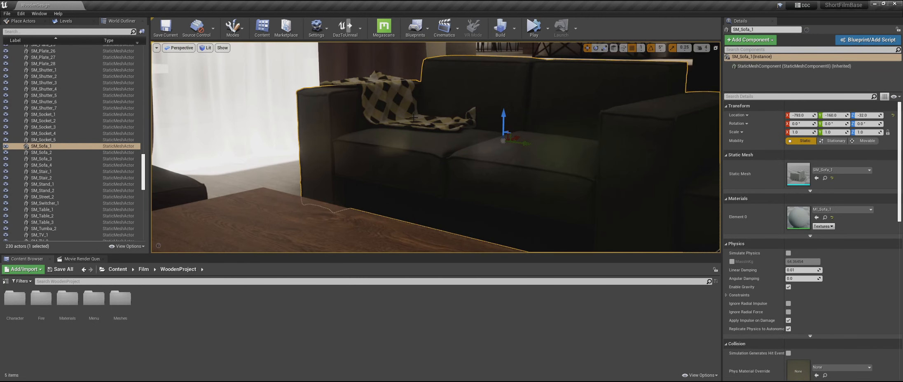
- Add the checkered blanket on the sofa, the floor beside it and the dark carpet SM_Carpet_1 to the sofa selection
left_click(414, 118, "ctrl")
right_click_drag(414, 118, 463, 169)
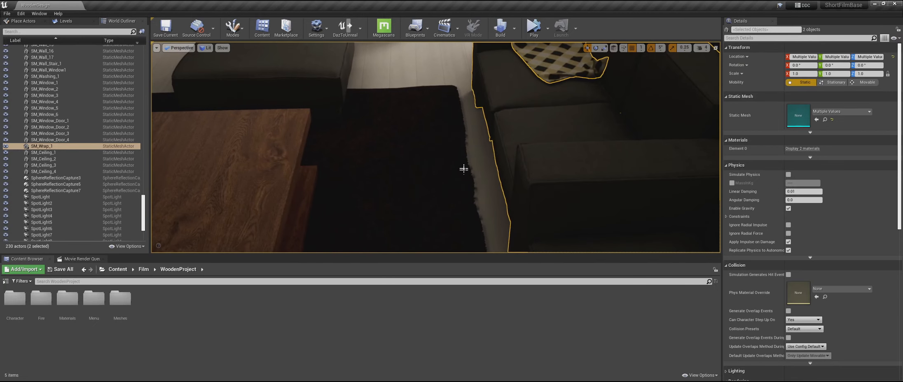
left_click(487, 173, "ctrl")
right_click_drag(450, 173, 405, 165)
left_click(460, 167, "ctrl")
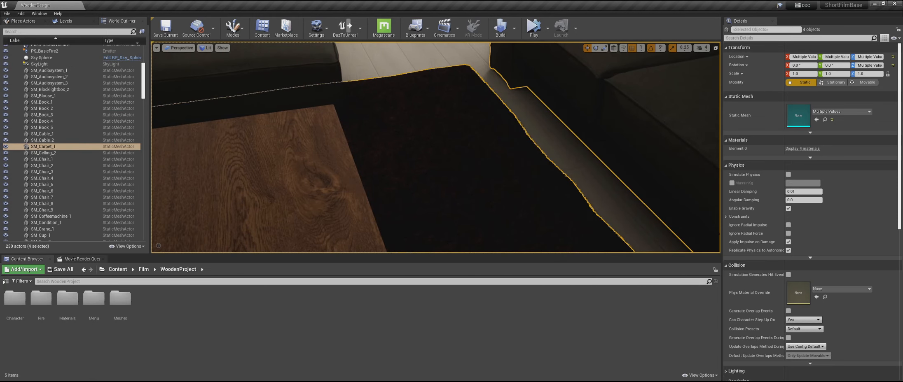
right_click_drag(460, 167, 378, 154)
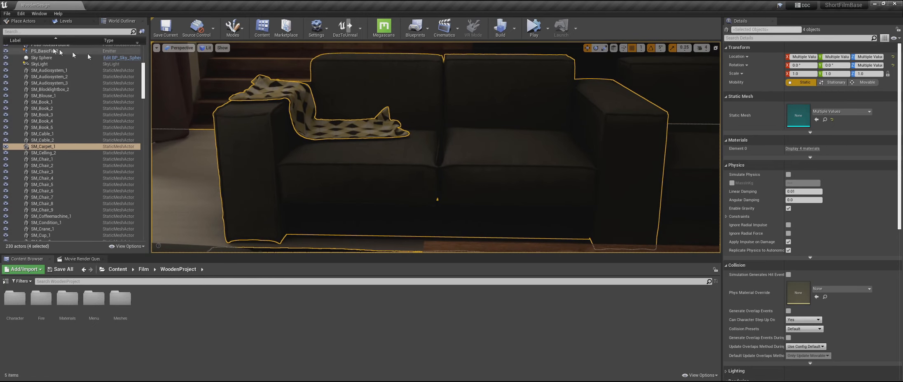
- Export the selected set pieces as the FBX file WoodenDesign in the project's Export folder
left_click(7, 13)
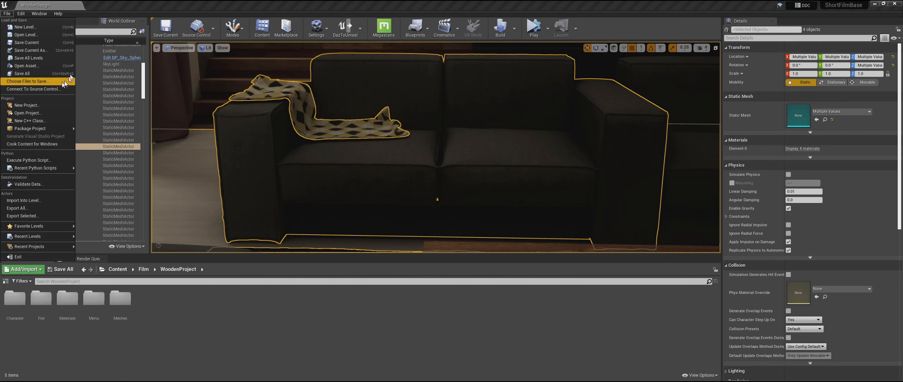
mouse_move(20, 16)
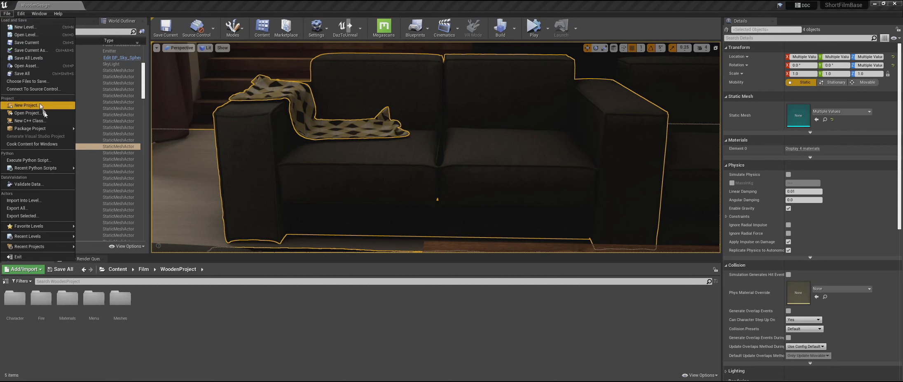
mouse_move(62, 128)
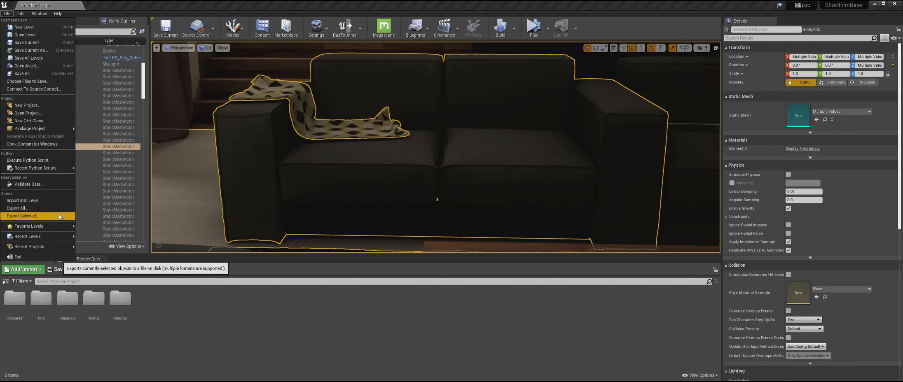
left_click(60, 216)
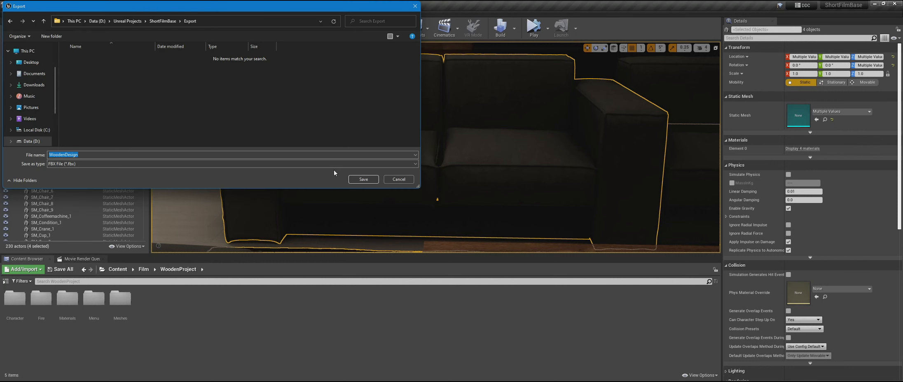
key("Return")
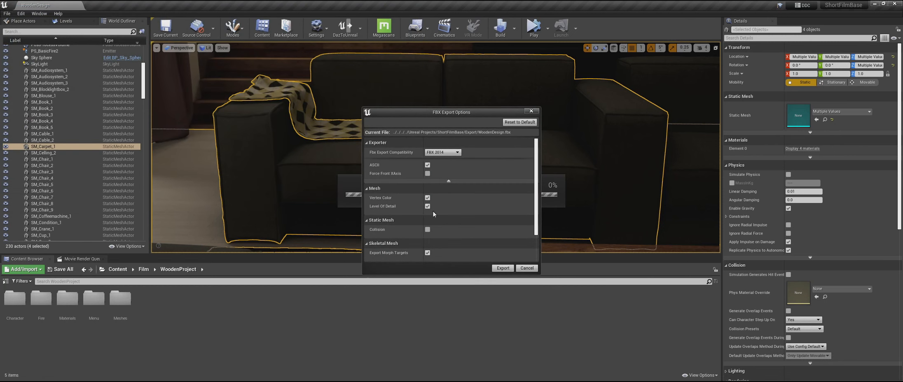
- Set the FBX compatibility to FBX 2018, turn off morph targets and level of detail, and run the export
left_click(444, 153)
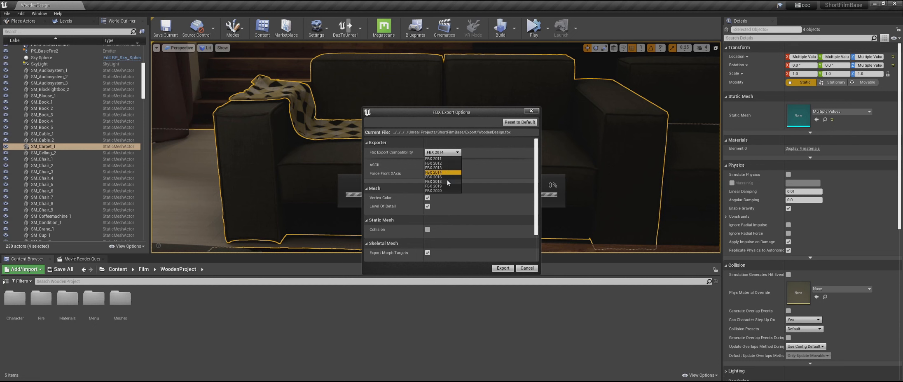
left_click(447, 181)
scroll(453, 181, "down", 2)
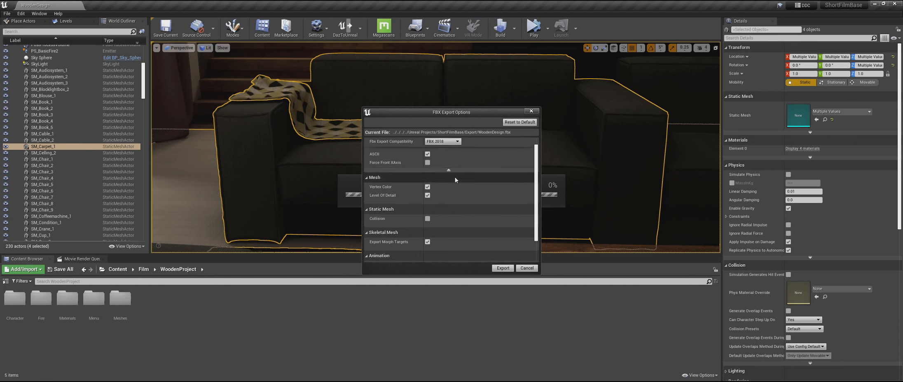
scroll(456, 180, "down", 1)
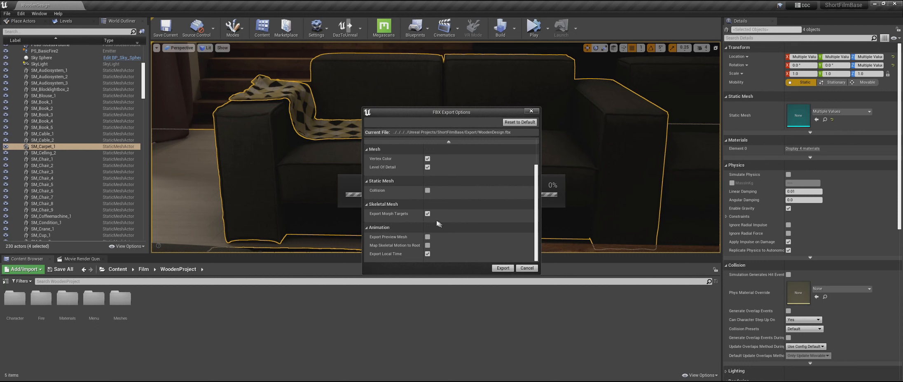
left_click(428, 214)
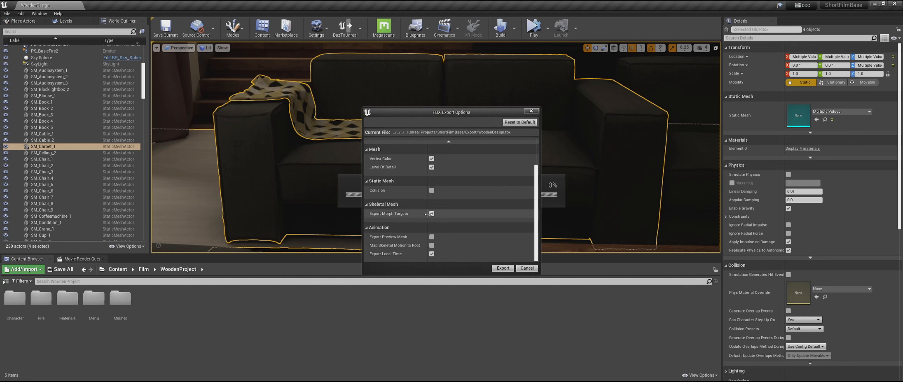
scroll(446, 241, "up", 3)
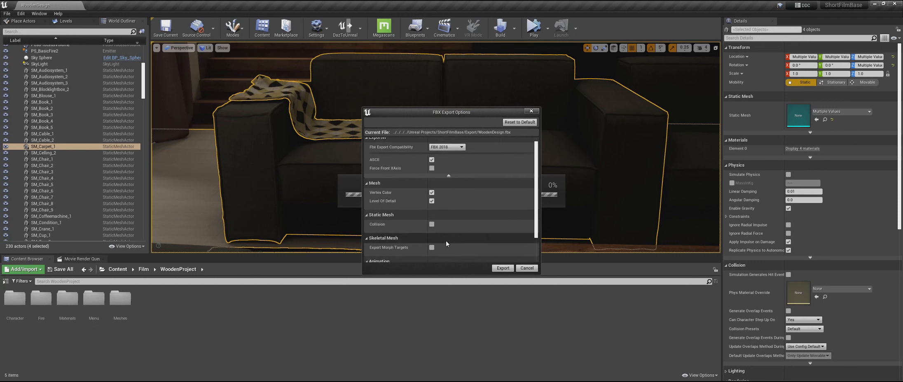
scroll(450, 214, "down", 3)
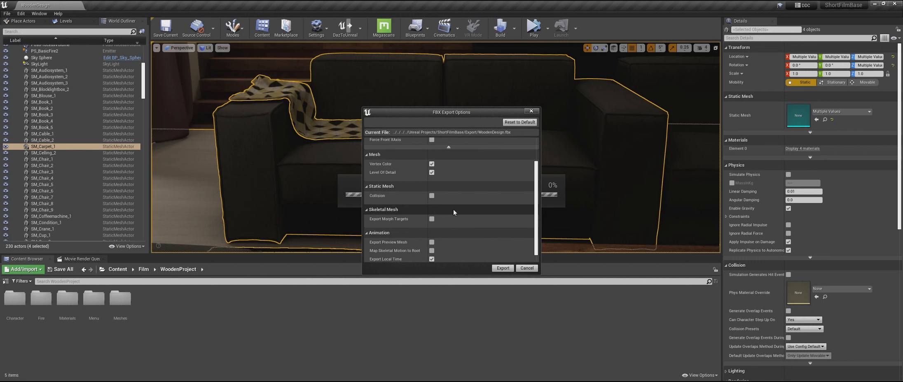
scroll(453, 209, "down", 1)
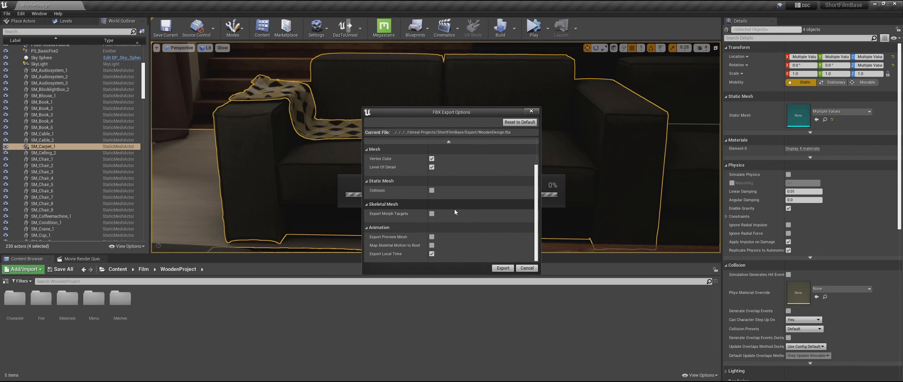
left_click(431, 167)
scroll(481, 198, "up", 1)
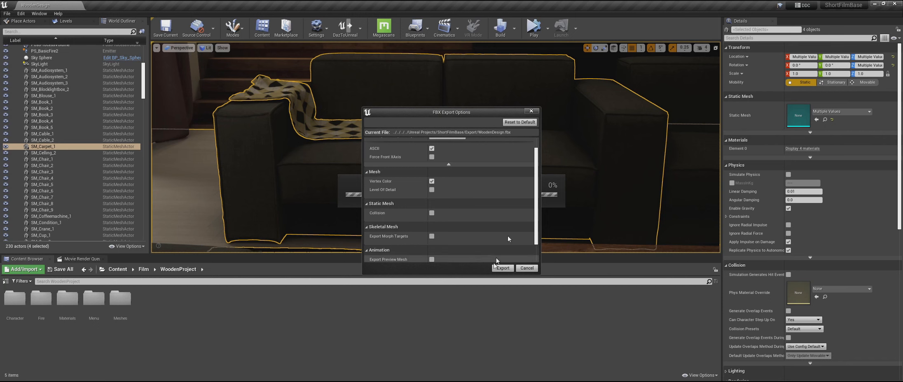
left_click(502, 268)
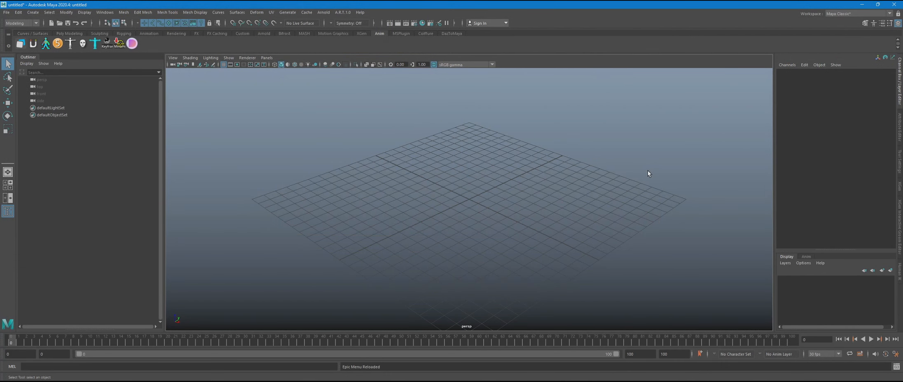
- Switch to Maya and import Susu_full_rig.ma into the empty scene, resolving clashing nodes with the file name
left_click(6, 12)
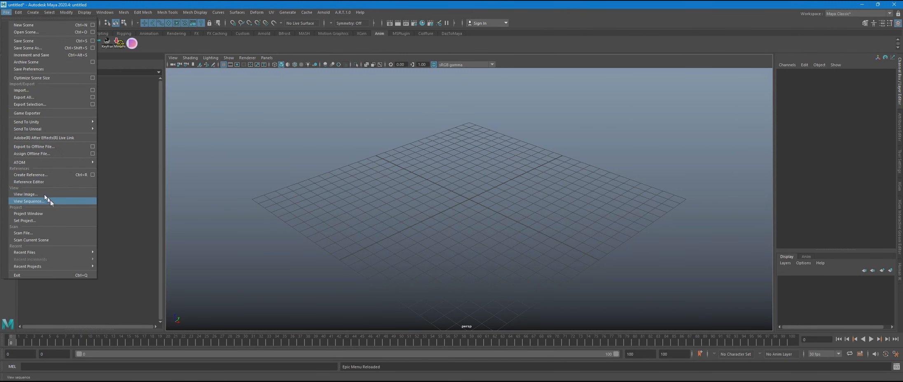
left_click(37, 90)
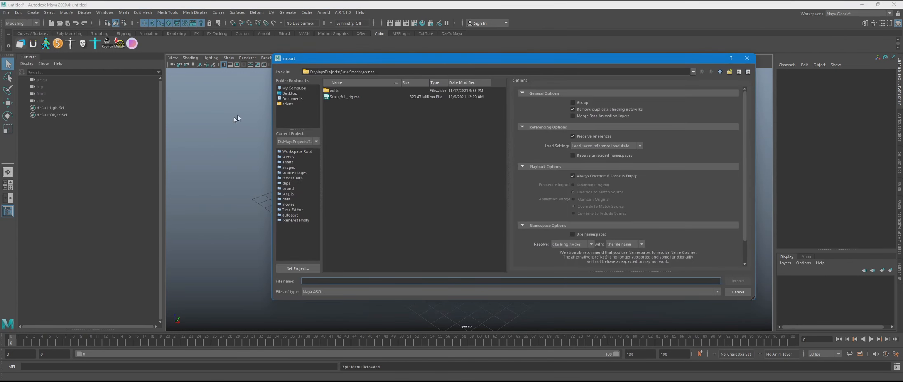
left_click(342, 99)
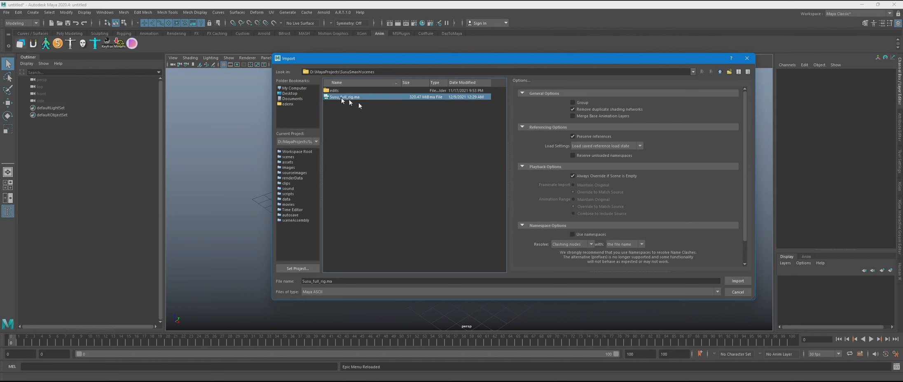
left_click(577, 244)
left_click(564, 257)
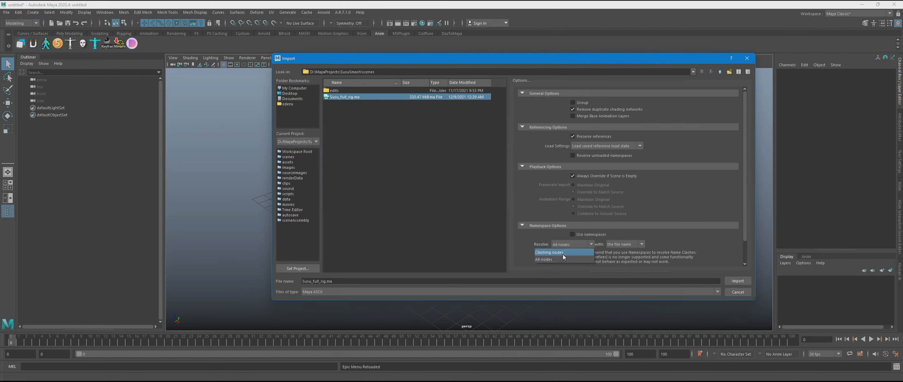
left_click(563, 254)
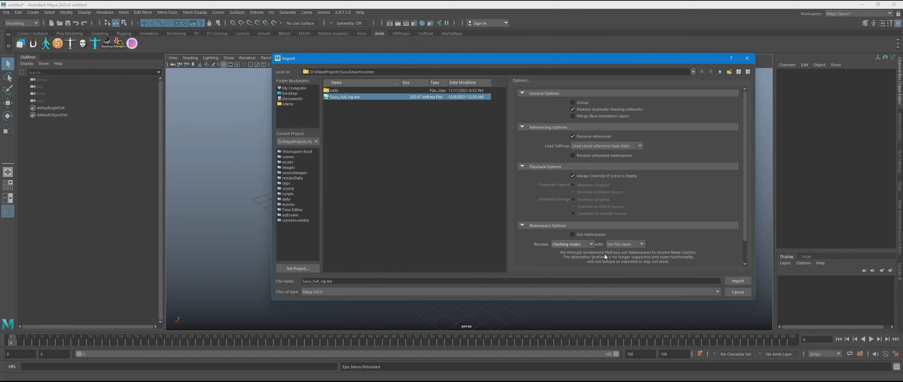
left_click(579, 243)
left_click(578, 248)
left_click(577, 246)
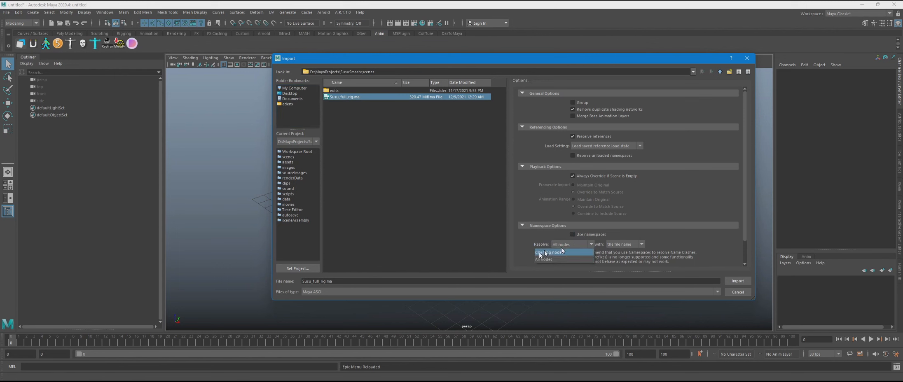
left_click(544, 254)
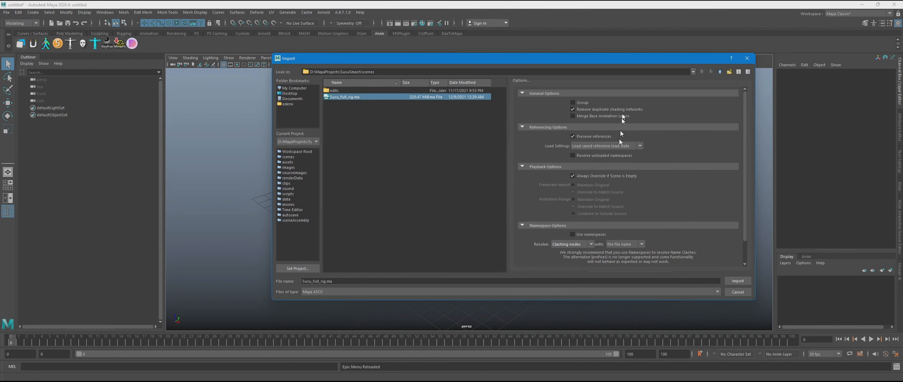
left_click(734, 281)
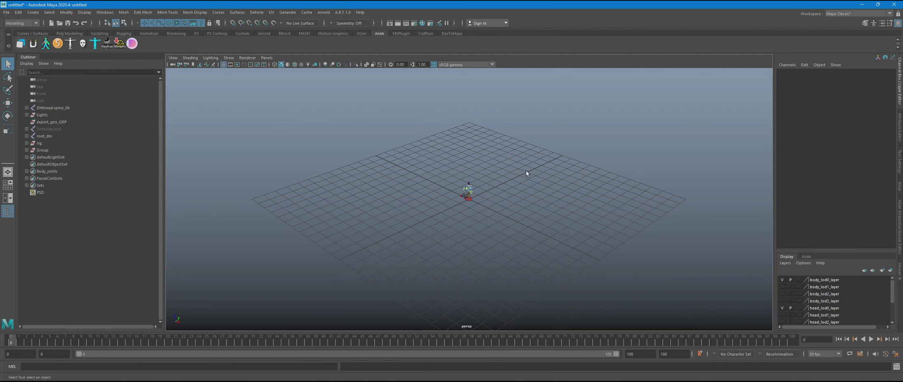
- Display the imported character with textures and all scene lights, and hide the joints in the perspective viewport
key("f")
key("7")
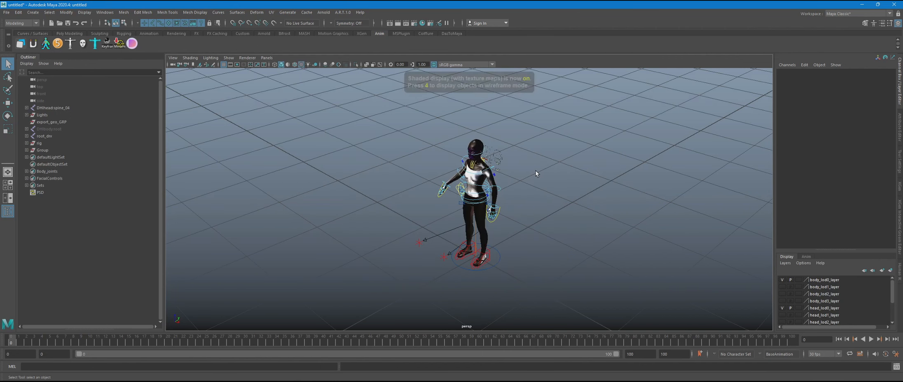
left_click_drag(536, 160, 566, 159, "alt")
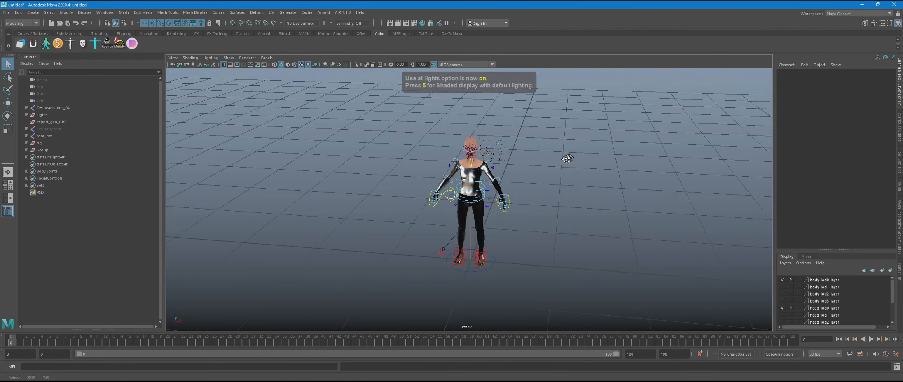
right_click_drag(567, 159, 711, 218, "alt")
right_click_drag(612, 153, 716, 229, "alt")
middle_click_drag(715, 229, 645, 198, "alt")
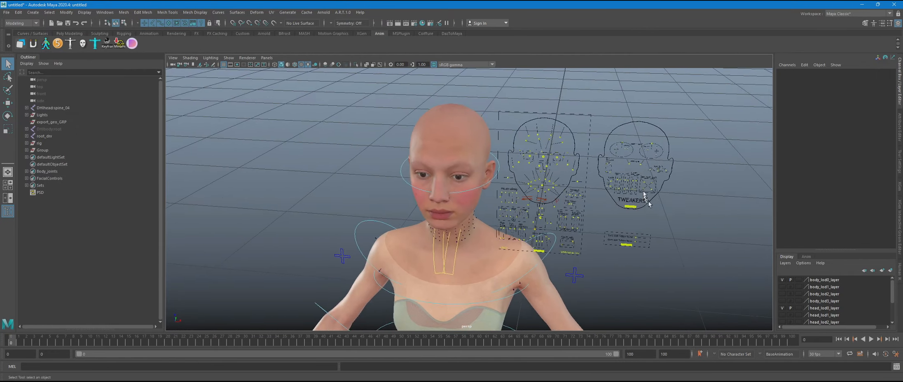
left_click_drag(645, 198, 639, 168, "alt")
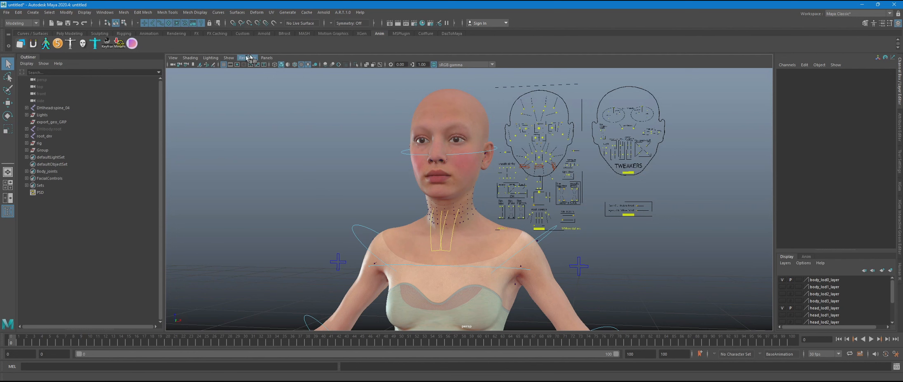
left_click(230, 58)
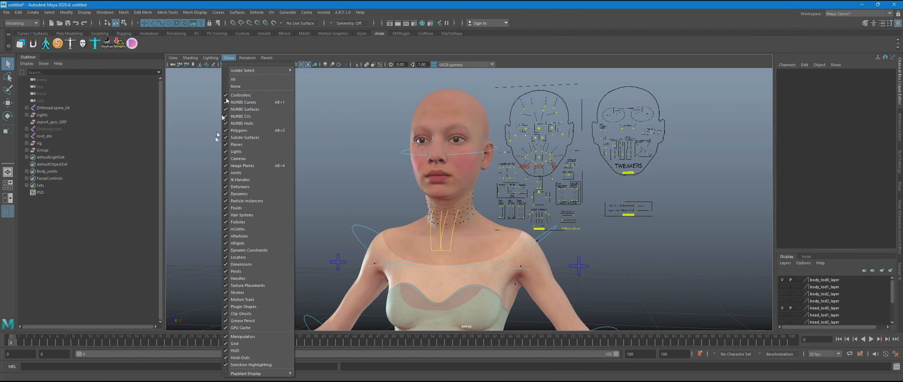
left_click(249, 172)
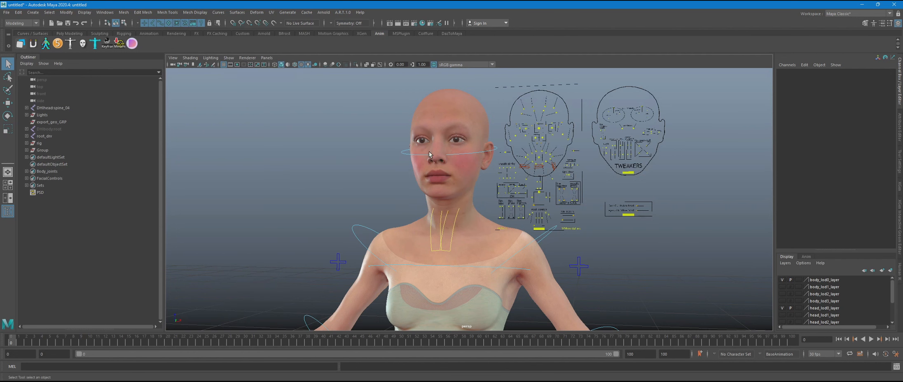
- Open Studio Library and test the Metahuman_Susu poses on the rig by applying E.pose, A, I.pose and Neutral.pose in turn
left_click(21, 46)
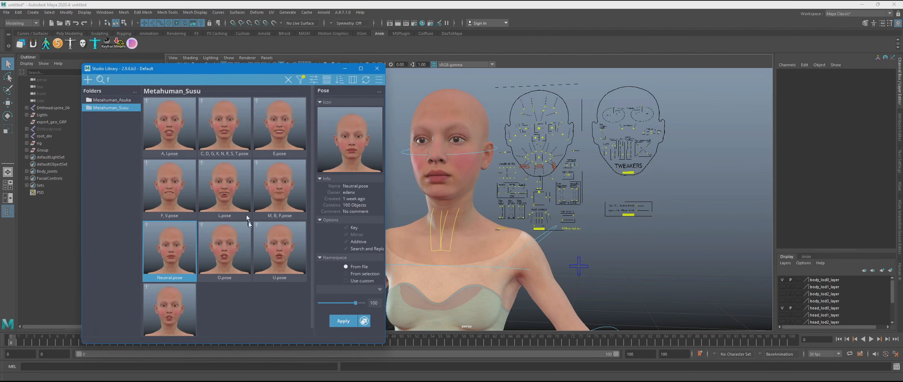
double_click(271, 141)
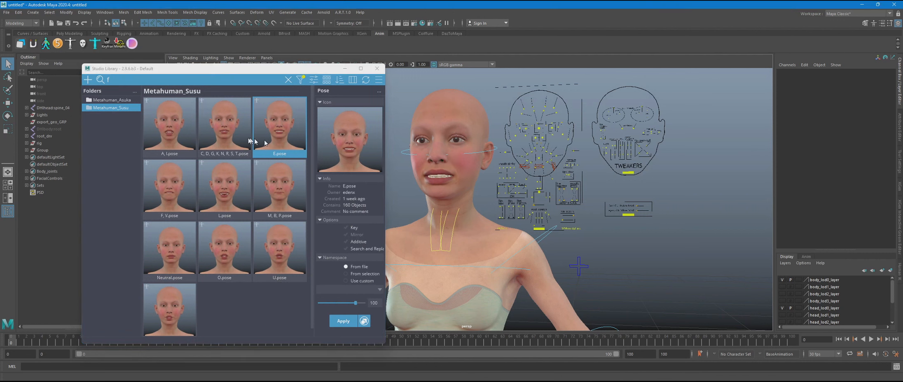
double_click(177, 128)
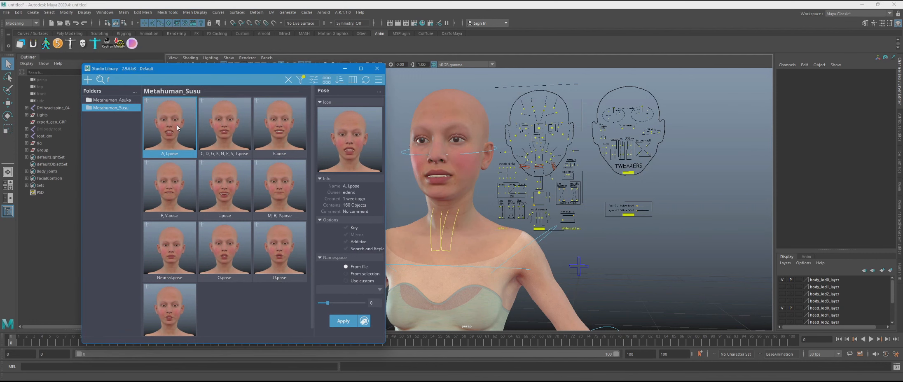
double_click(177, 250)
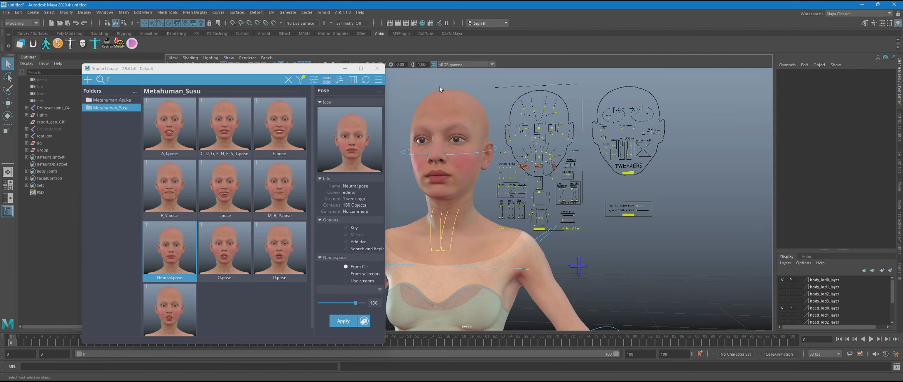
- Close Studio Library and import WoodenDesign.fbx from the project's Export folder, using the FBX file type with grouping enabled
left_click_drag(371, 71, 375, 75)
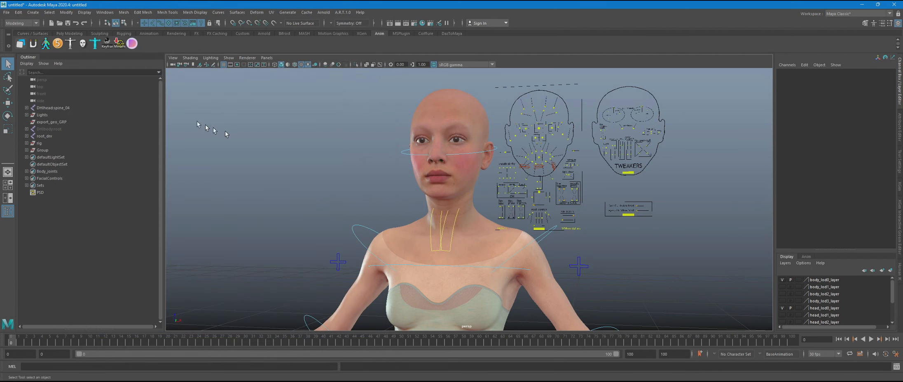
left_click(7, 12)
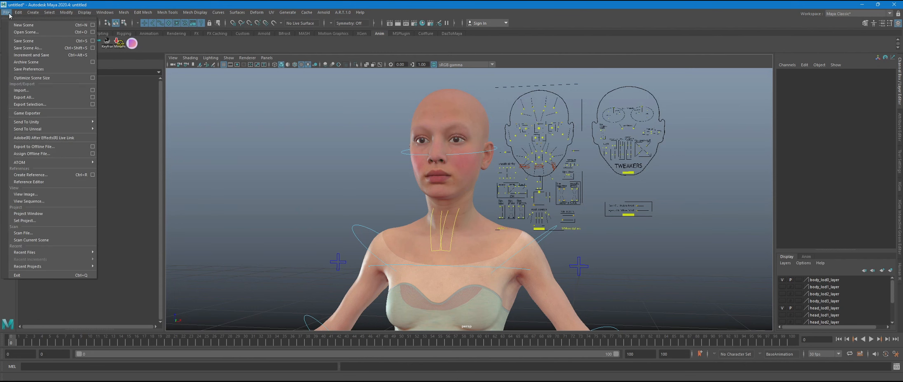
left_click(19, 91)
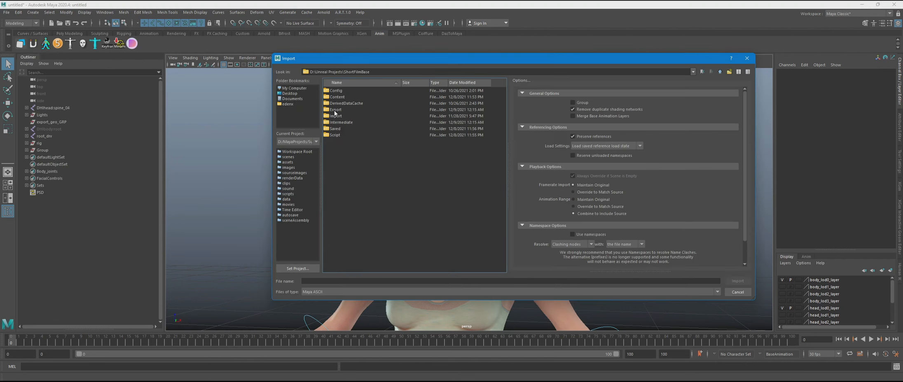
left_click(335, 110)
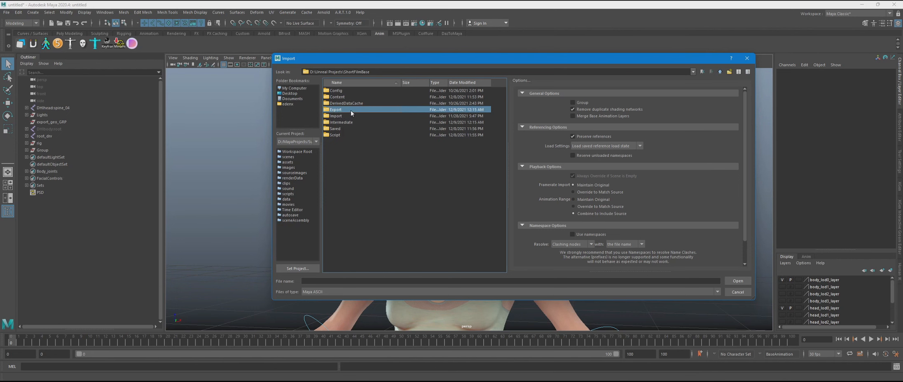
double_click(351, 109)
left_click(330, 292)
scroll(329, 307, "down", 10)
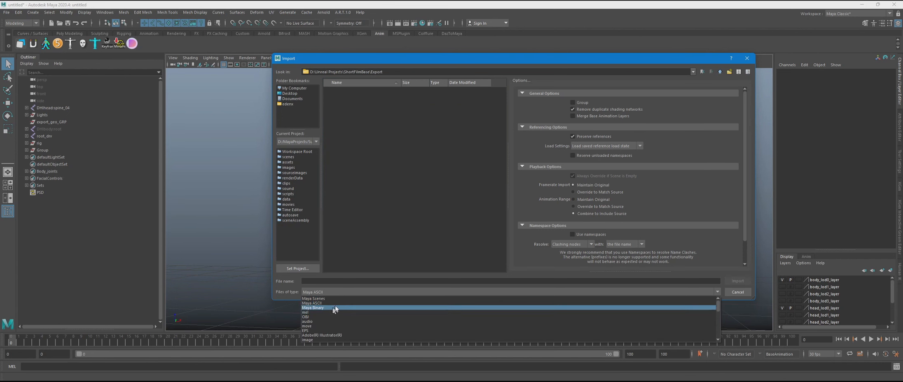
scroll(320, 325, "down", 2)
left_click(321, 325)
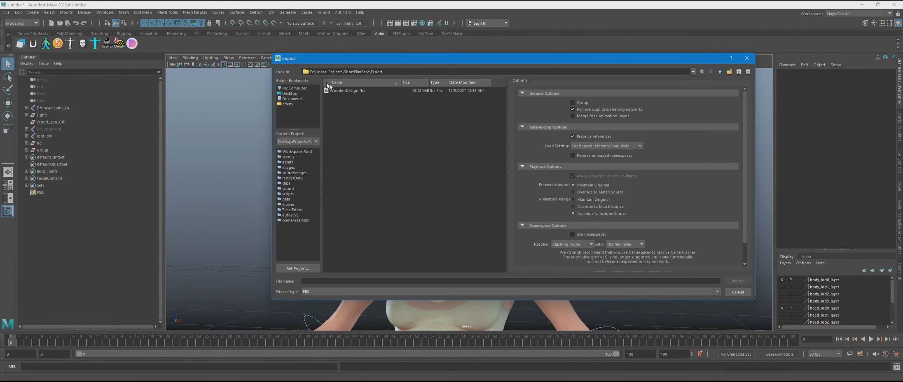
left_click(379, 91)
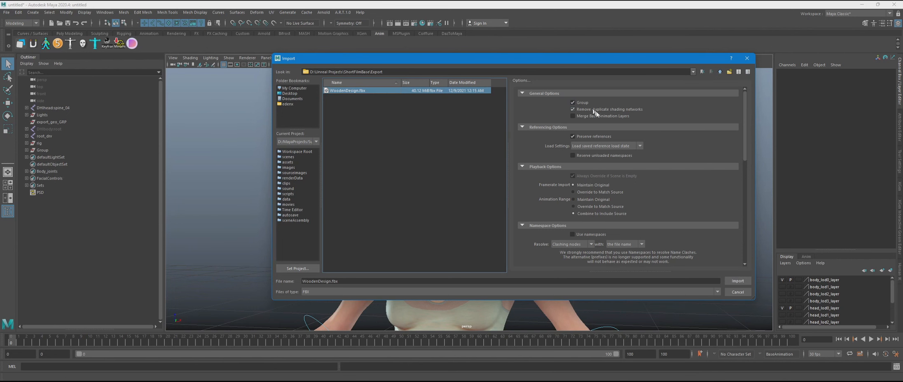
left_click(737, 281)
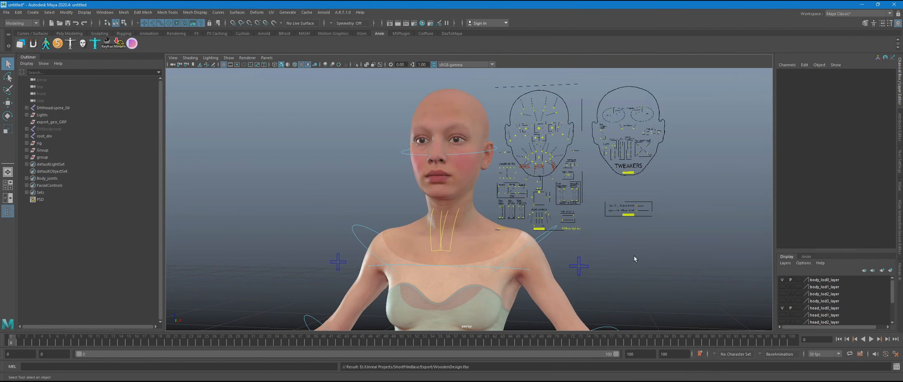
- Start the time range at frame -5 and set a keyframe there on all the character's rig controls
scroll(635, 259, "down", 8)
left_click_drag(536, 224, 268, 150, "alt")
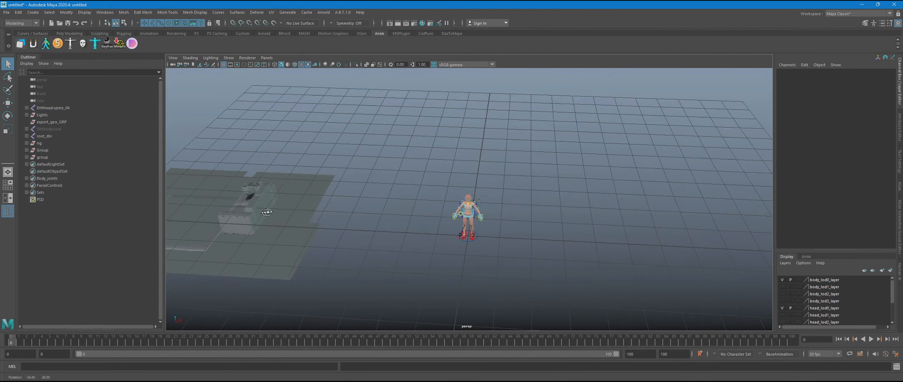
right_click_drag(268, 149, 348, 211, "alt")
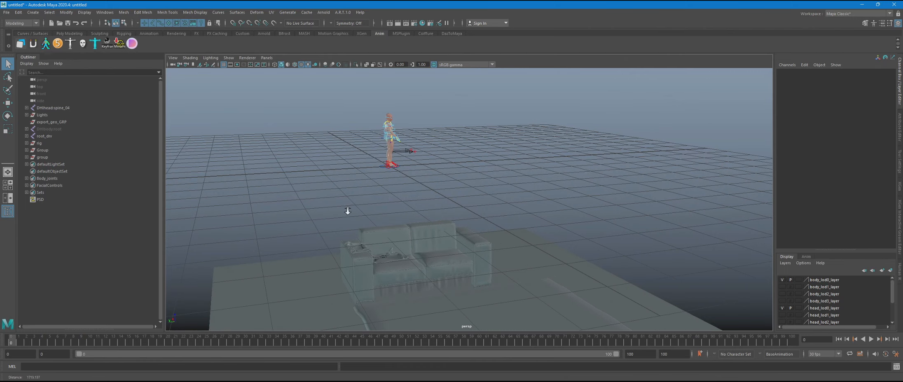
left_click_drag(352, 246, 369, 159, "alt")
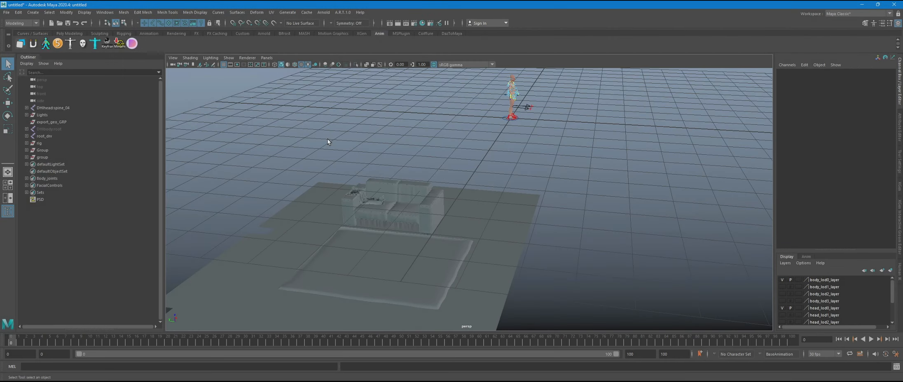
left_click_drag(328, 142, 488, 182, "alt")
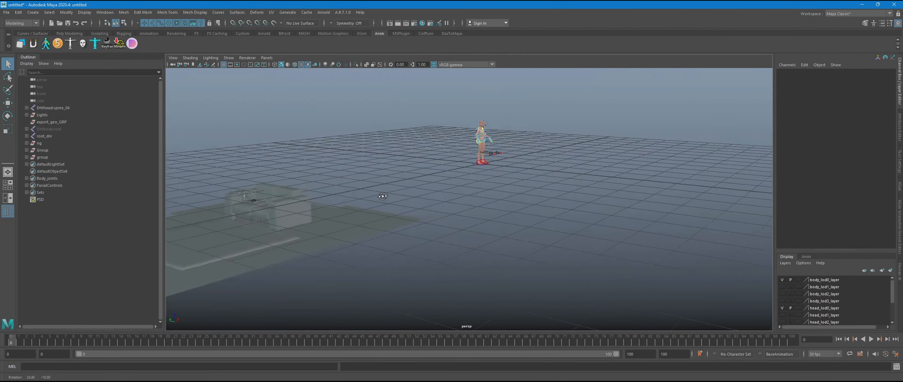
type("-5")
key("Tab")
type("-5")
key("Return")
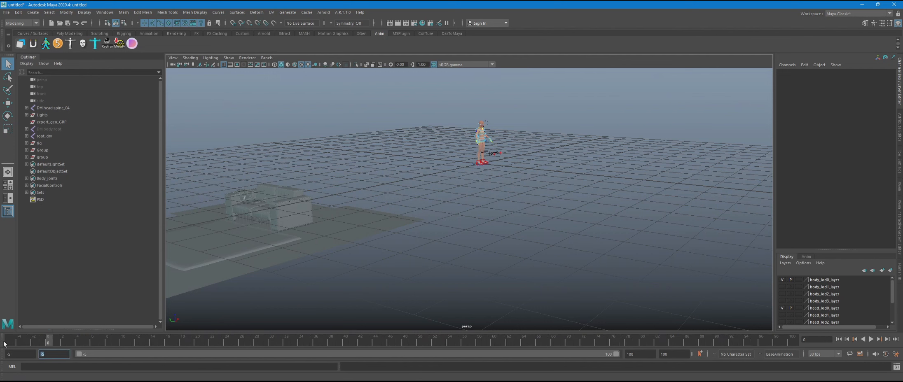
left_click(4, 342)
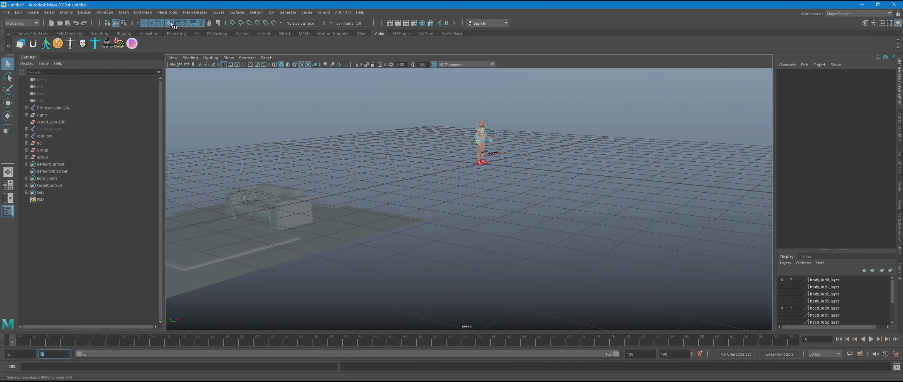
left_click_drag(468, 158, 525, 167)
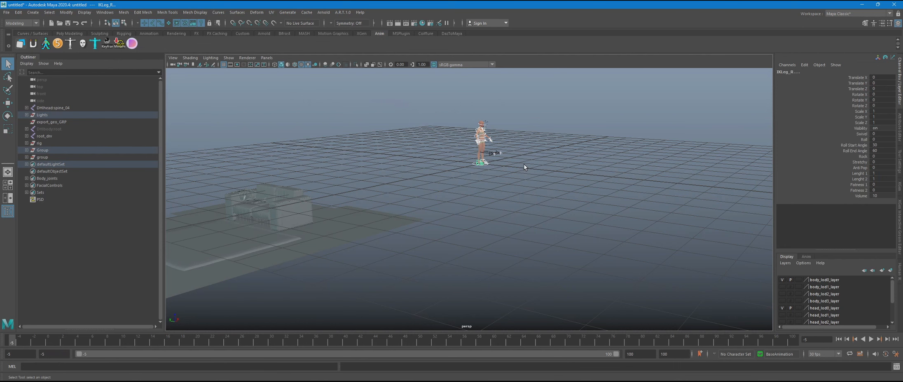
key("s")
left_click(439, 141)
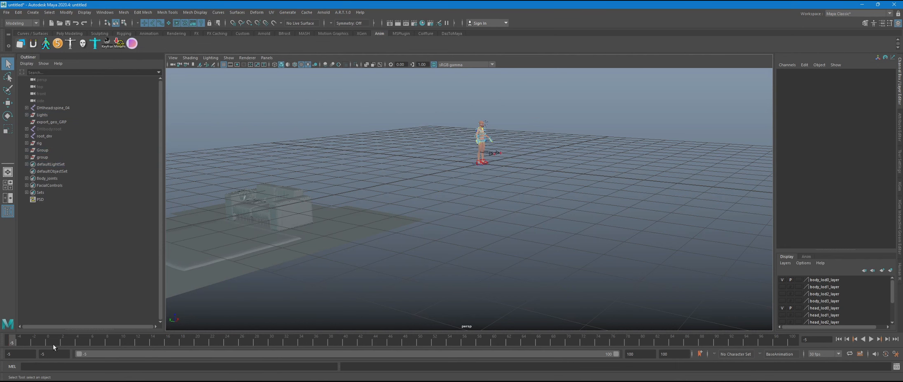
- At frame 0, move the rig's Main control in front of the sofa, about -932 in X and -145 in Z
left_click_drag(452, 182, 558, 225, "alt")
left_click(593, 227)
right_click_drag(473, 237, 383, 266, "alt")
middle_click_drag(433, 243, 495, 192, "alt")
key("w")
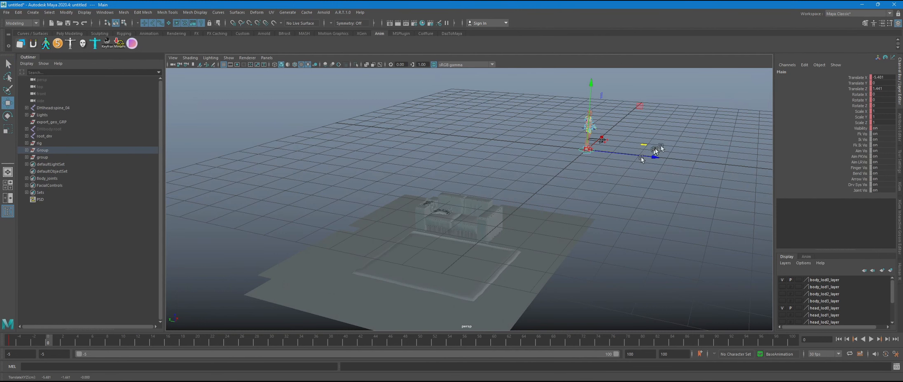
left_click_drag(610, 159, 395, 241)
right_click_drag(420, 241, 577, 231, "alt")
middle_click_drag(337, 169, 392, 213, "alt")
left_click_drag(392, 212, 606, 215)
left_click_drag(574, 238, 457, 216, "alt")
key("space")
key("space")
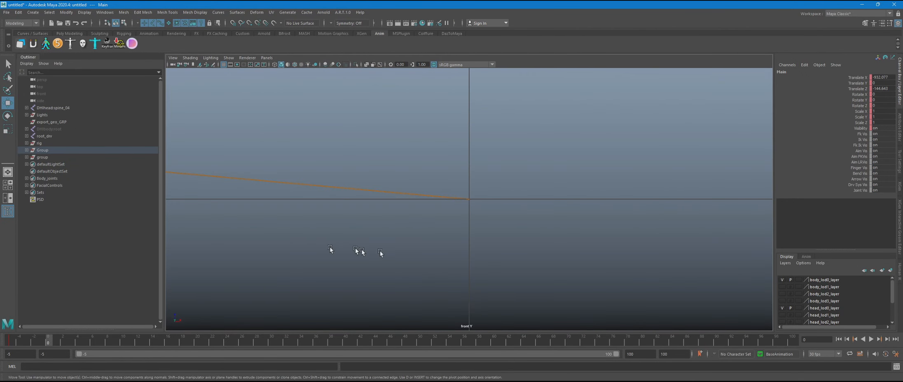
- Set the perspective camera's near clip plane to 1 and reframe the character with the sofa
scroll(355, 195, "down", 5)
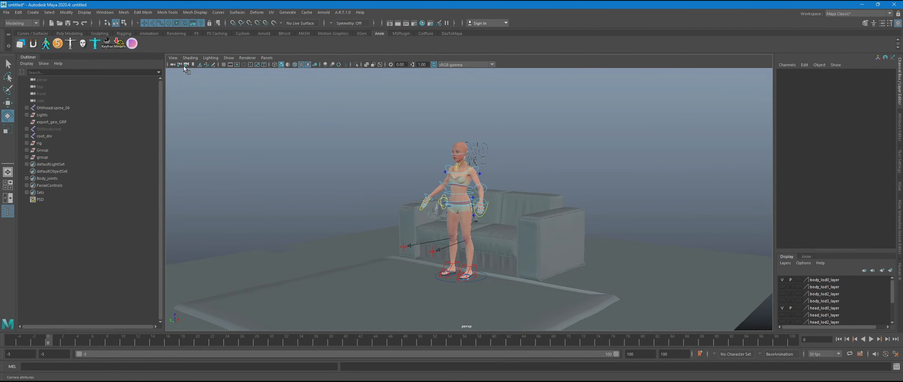
left_click(184, 66)
type("1")
key("Return")
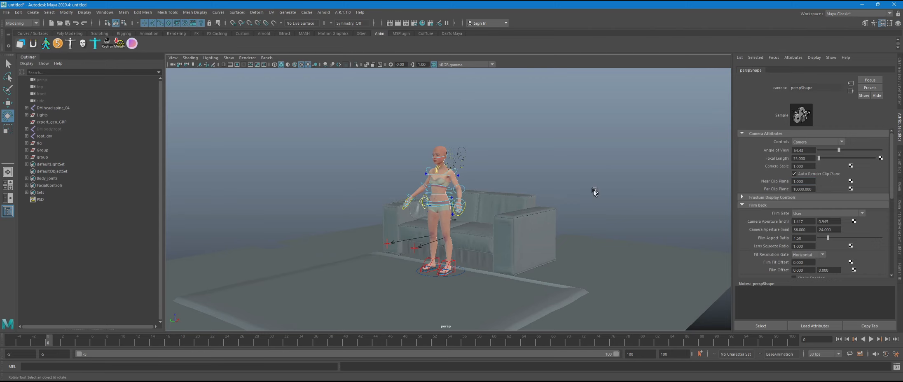
left_click_drag(593, 191, 365, 215, "alt")
right_click_drag(364, 214, 412, 201, "alt")
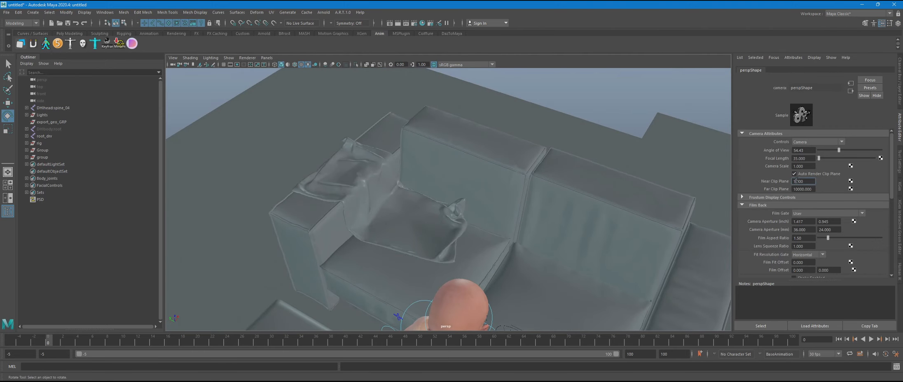
left_click_drag(680, 192, 577, 231, "alt")
middle_click_drag(577, 231, 577, 208, "alt")
key("ctrl+a")
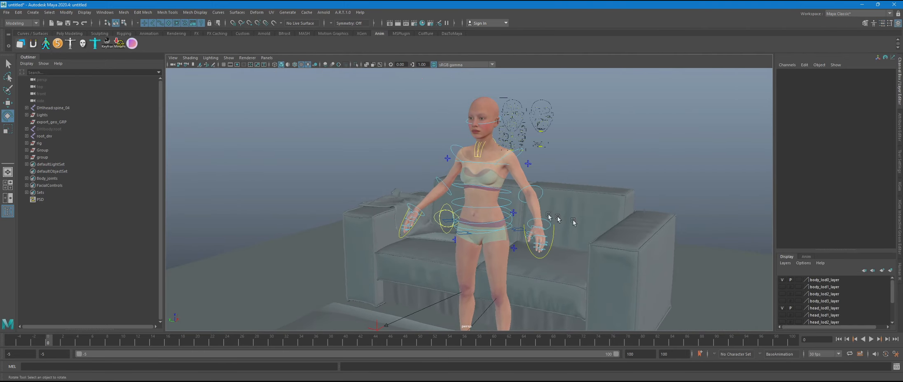
- Save the scene as Susu_Smash in Maya ASCII format in the project's scenes folder
left_click(6, 12)
left_click(24, 45)
type("Susu_Smash")
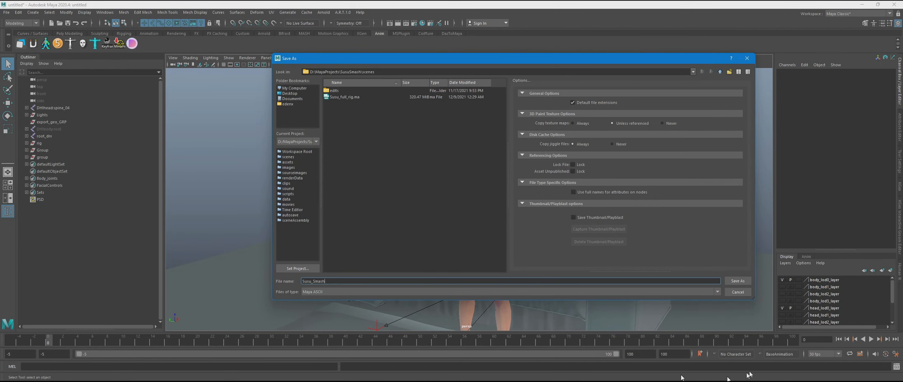
left_click(738, 281)
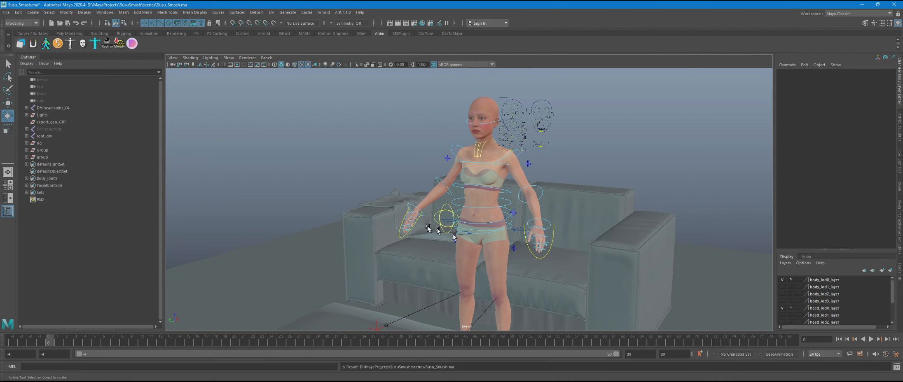
- Rename the imported set's group to SetGeo
left_click_drag(365, 184, 433, 199, "alt")
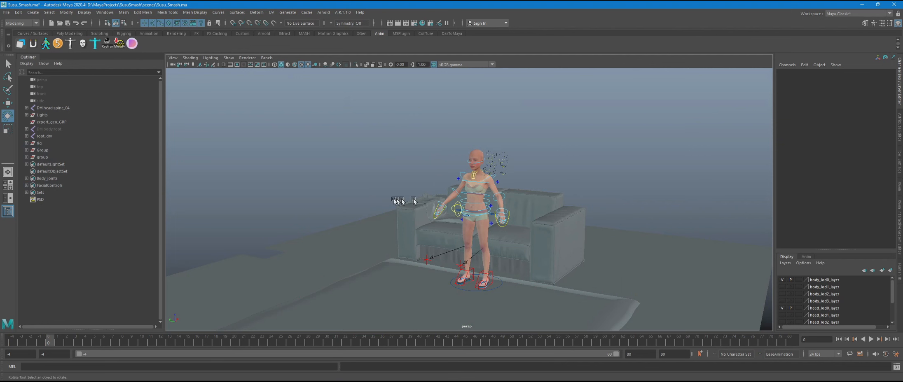
left_click(42, 157)
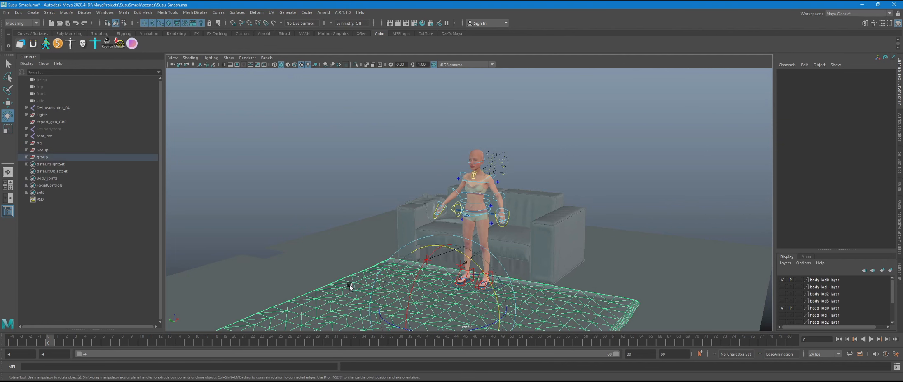
double_click(42, 157)
type("setGeo")
key("Return")
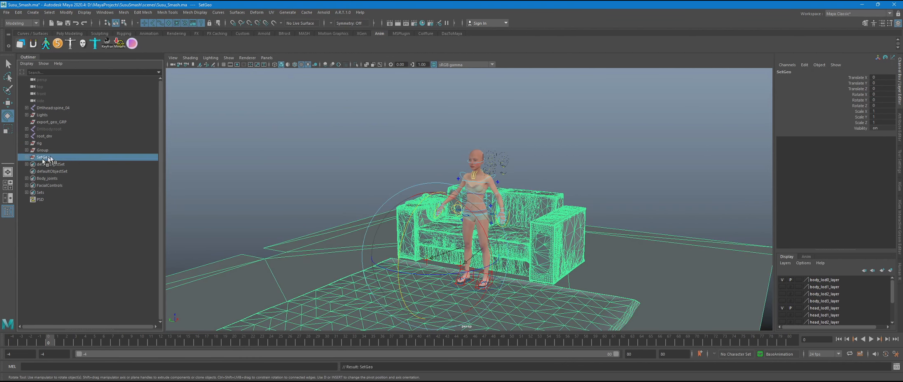
- Create a display layer named SetLayer from the selected SetGeo group
left_click(890, 270)
double_click(808, 280)
type("SetLa")
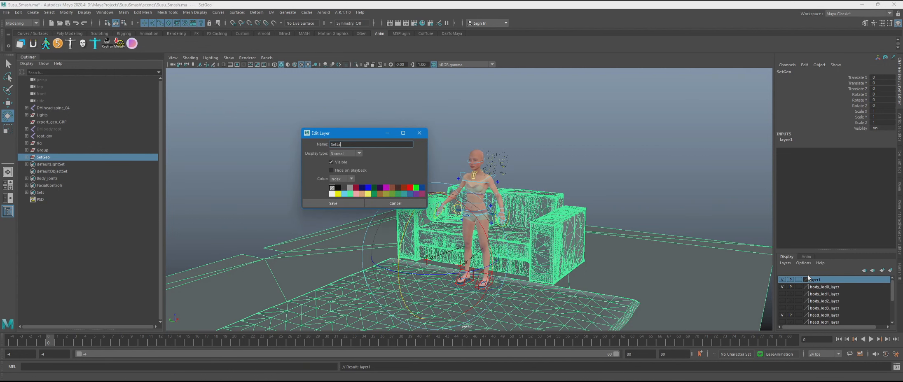
type("yer")
left_click(333, 203)
- Hide SetLayer and select the whole character together with its body and facial controls
left_click(782, 280)
left_click(350, 164)
left_click_drag(356, 110, 659, 330)
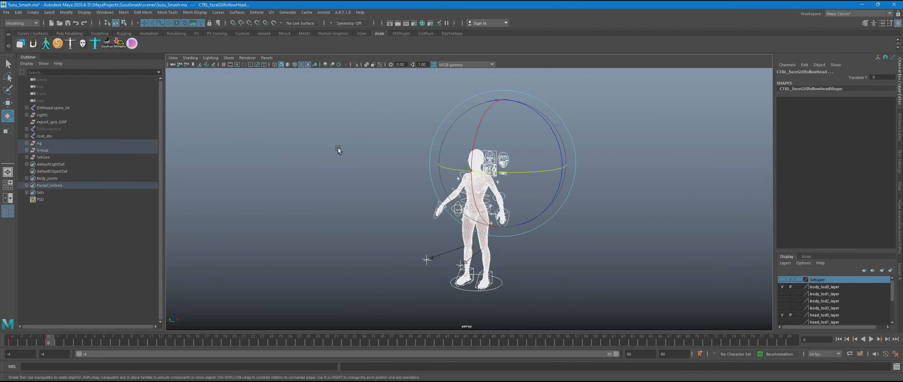
left_click(337, 149)
left_click_drag(387, 105, 502, 259)
- Start the time range at frame -5 and move the rig's keys from frame -4 to frame -5
left_click(12, 342)
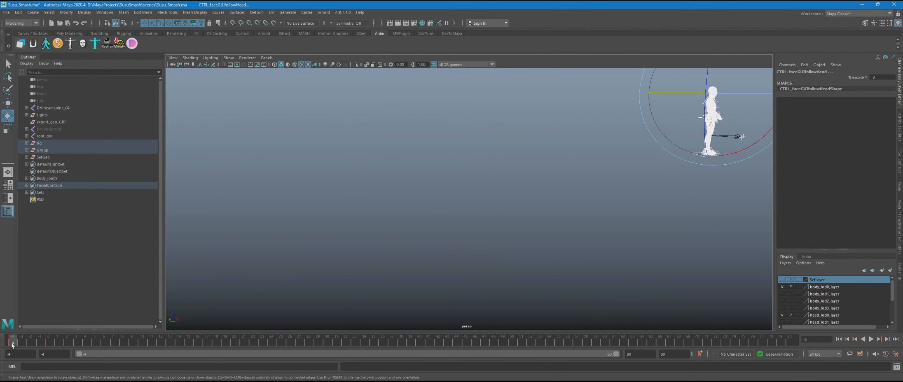
double_click(19, 354)
type("-5")
key("Return")
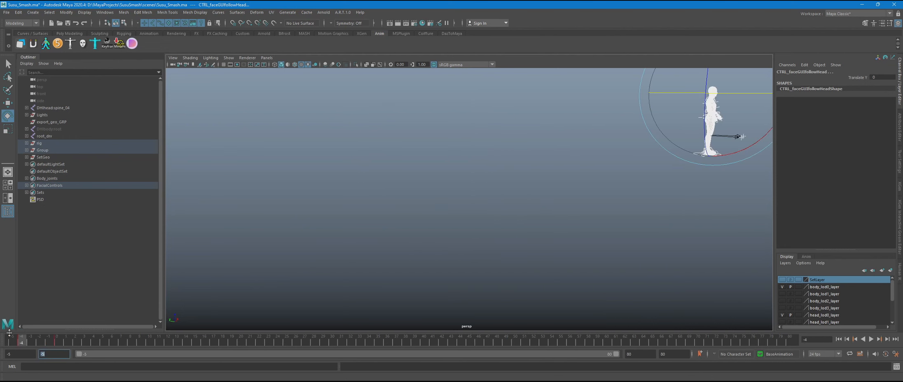
mouse_move(22, 343)
left_mouse_down("shift")
mouse_move(13, 342)
mouse_move(30, 343)
mouse_move(21, 343)
left_mouse_up("shift")
right_click(22, 341)
mouse_move(36, 221)
left_click(35, 208)
left_click(13, 342)
right_click(14, 342)
left_click(102, 223)
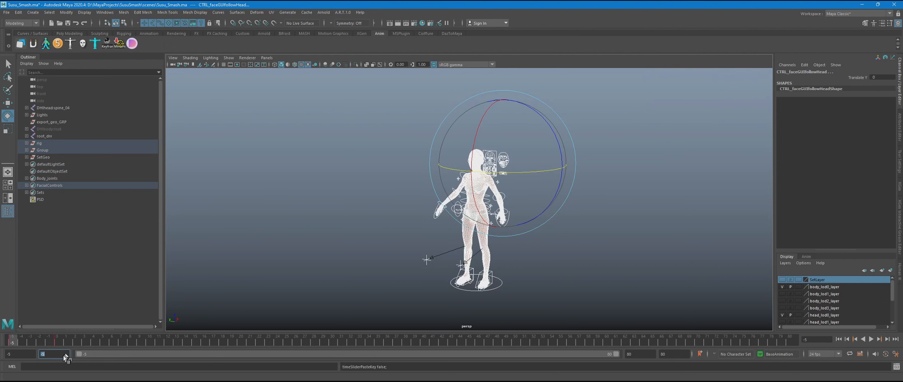
- Deselect the rig, show the set layer and compare the character's position at frames -5 and 0
left_click(56, 341)
left_click(177, 310)
left_click(13, 341)
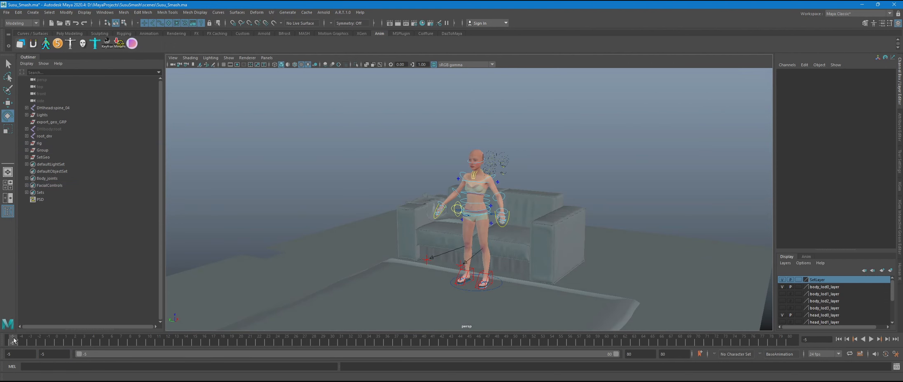
left_click(57, 341)
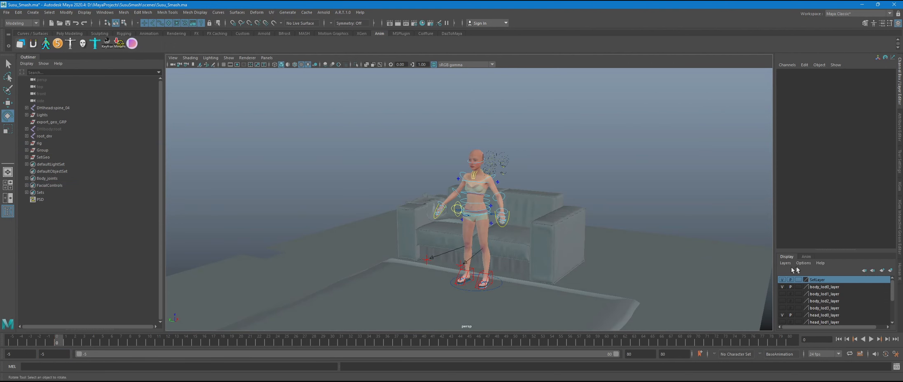
- With the set layer hidden, edit the Main control's translation and rotation values together at frame -5
left_click(783, 279)
left_click_drag(375, 124, 601, 322)
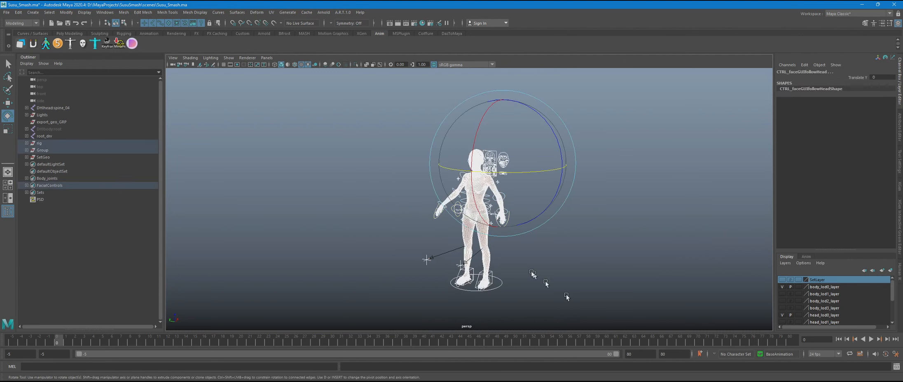
left_click(10, 344)
left_click(480, 297)
left_click(481, 291)
left_click_drag(880, 77, 887, 100)
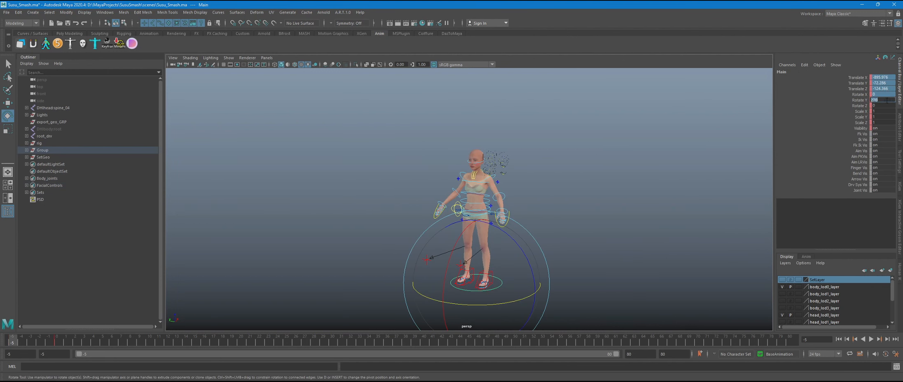
key("Return")
- Return to frame 0, deselect the rig and show the set layer
left_click(56, 344)
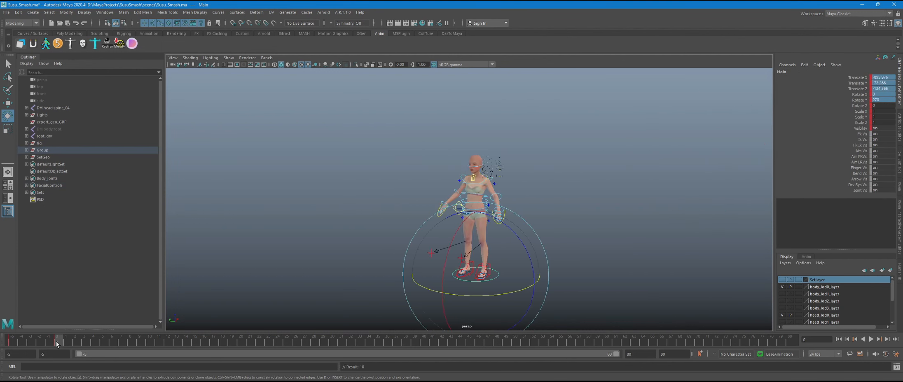
left_click(354, 237)
left_click(781, 279)
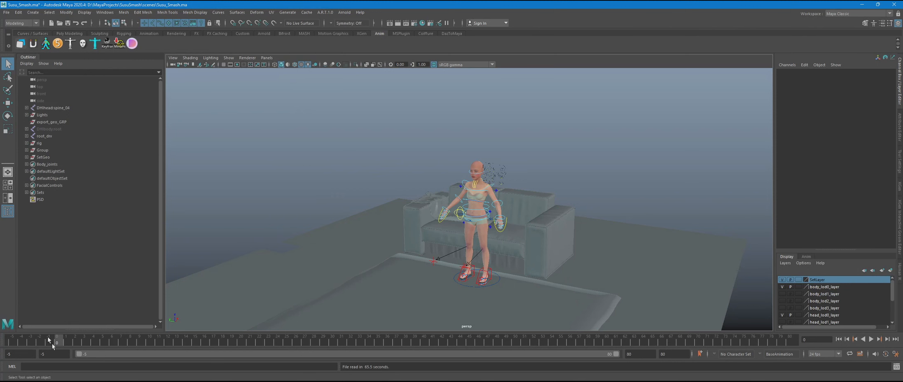
- Set both the animation start and the playback start to frame 0
double_click(15, 353)
type("0")
key("Tab")
type("0")
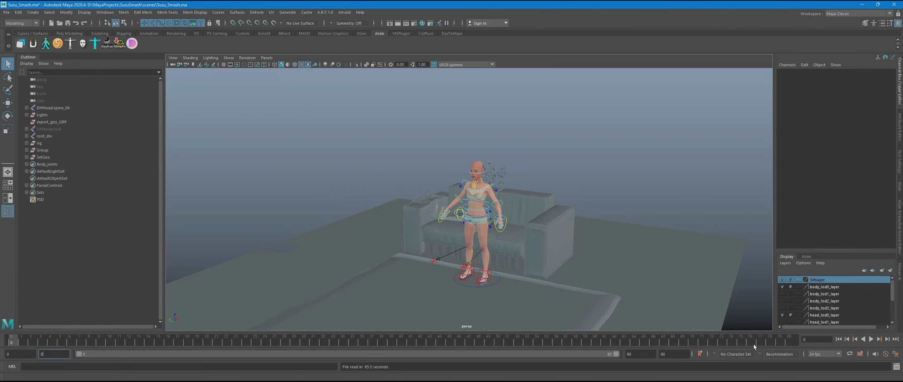
- Import the SusuDialogue.wav audio file from the project's sound folder into the timeline
right_click(632, 345)
mouse_move(668, 324)
left_click(708, 329)
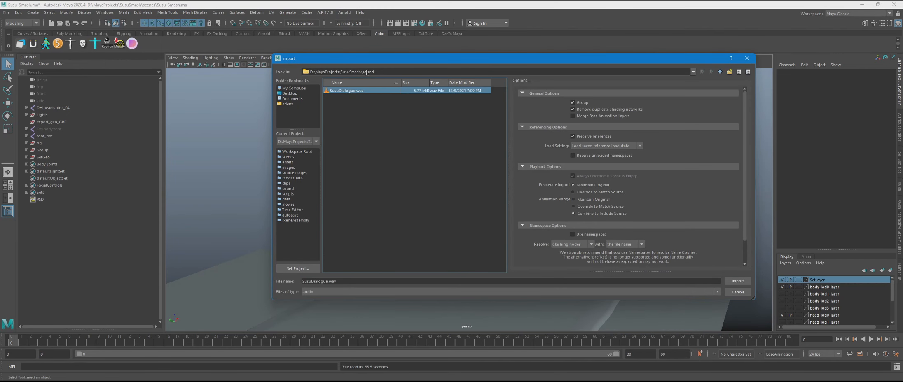
scroll(637, 165, "down", 2)
left_click(738, 280)
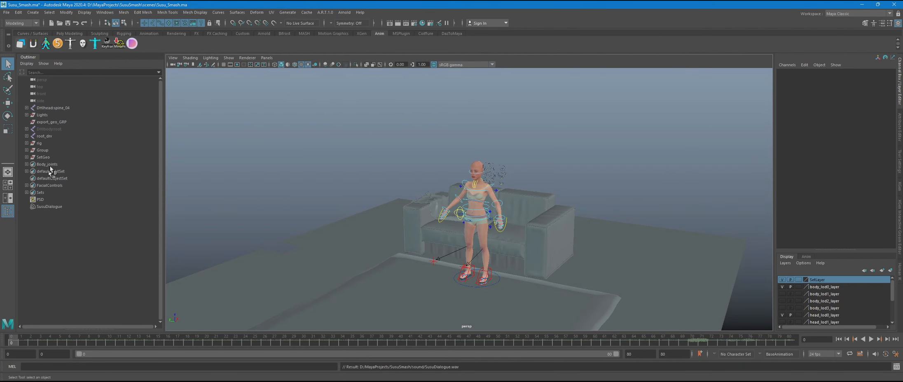
- Inspect the SusuDialogue audio node's duration and extend the time range's end to frame 823
left_click(44, 207)
key("ctrl+a")
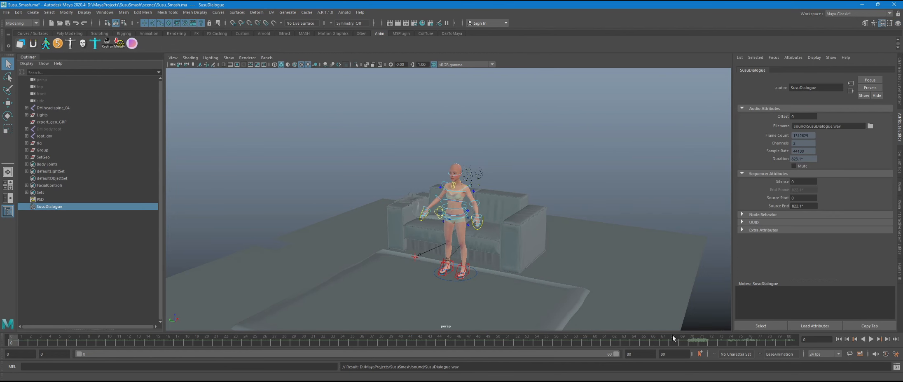
left_click_drag(639, 355, 607, 337)
type("823")
key("Tab")
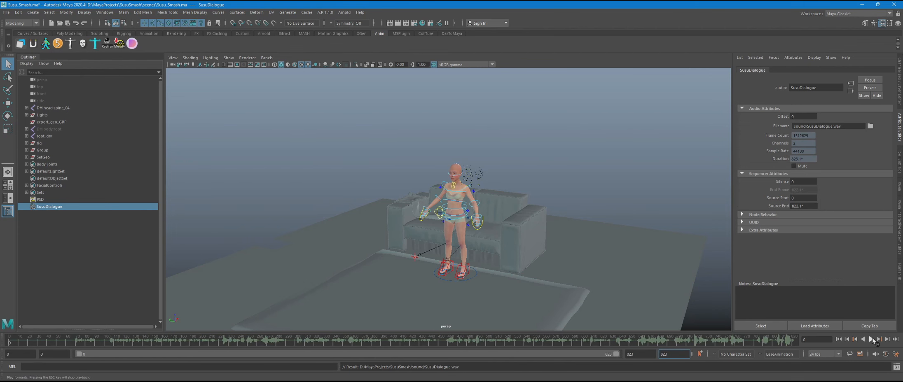
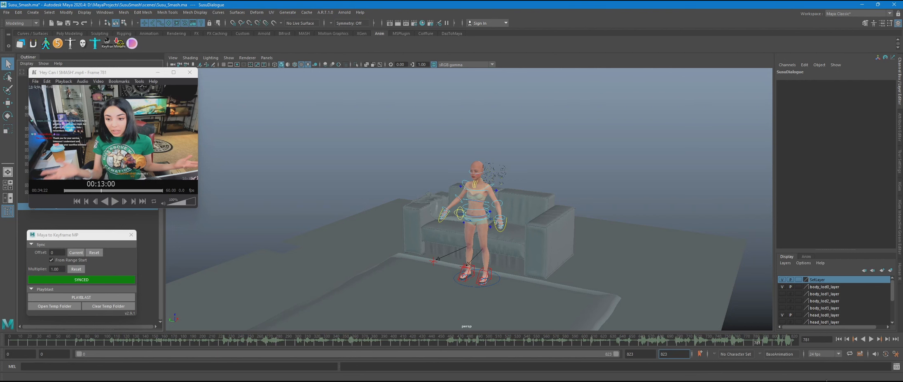
- Return to the first frame and move the Main control toward the sofa, to a Translate X of about -854.35
left_click(840, 339)
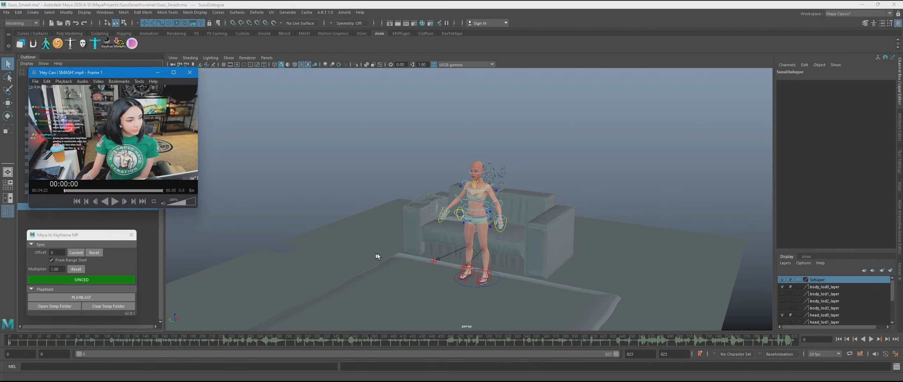
left_click_drag(362, 145, 412, 198, "alt")
left_click(353, 282)
key("w")
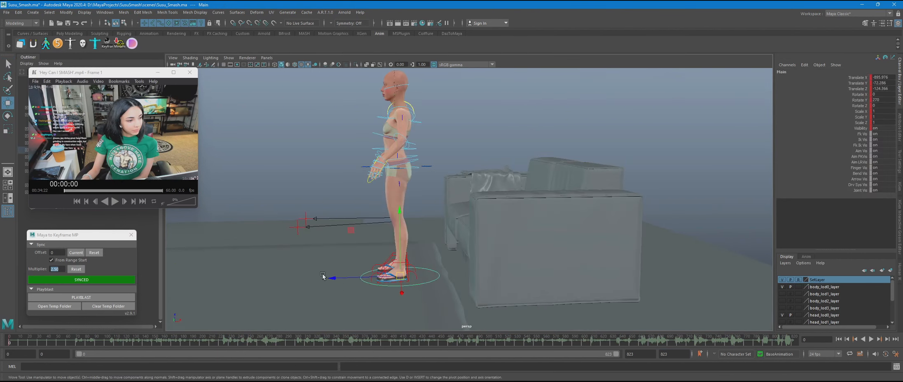
left_click_drag(330, 243, 377, 251, "alt")
scroll(377, 250, "up", 3)
left_click(872, 300)
left_click_drag(453, 231, 393, 227, "alt")
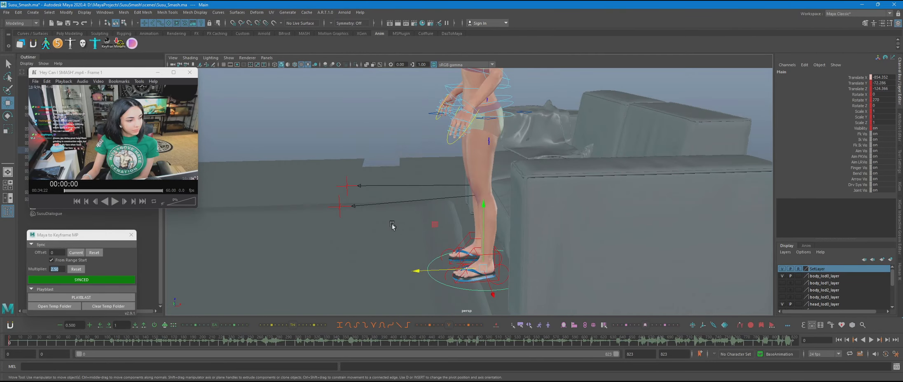
- Lower the RootX_M hip control onto the cushion, Translate Y about -29.1 and Z about -69.5, and turn on viewport ambient occlusion
middle_click_drag(393, 228, 342, 272, "alt")
left_click(428, 196)
left_click_drag(406, 155, 480, 194)
left_click_drag(395, 235, 449, 215, "alt")
left_click(325, 64)
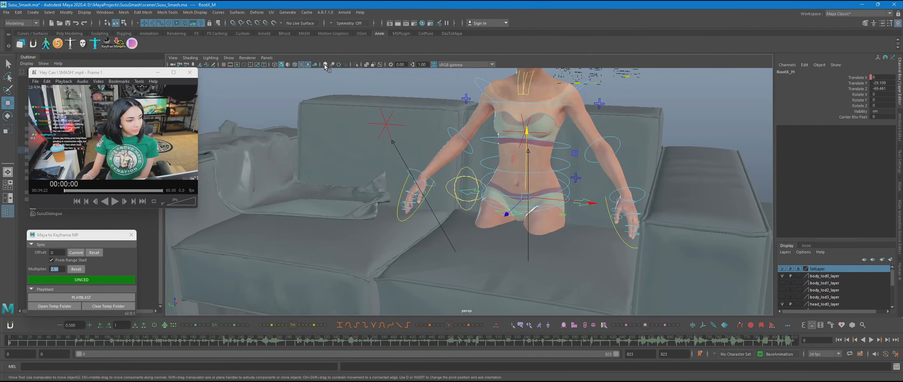
- Reposition the foot controls in front of the seat and raise the right foot to a Translate Y of about 38
scroll(371, 186, "down", 4)
left_click(407, 270)
left_click(426, 257, "shift")
left_click_drag(391, 245, 424, 202)
mouse_move(346, 227)
left_mouse_down("alt")
mouse_move(406, 229)
mouse_move(350, 230)
left_mouse_up("alt")
left_click(515, 226)
left_click_drag(515, 226, 477, 237)
- Set the right foot's Rock to about 57.9 and shift the foot sideways to a Translate X of about 18.25
left_click(863, 157)
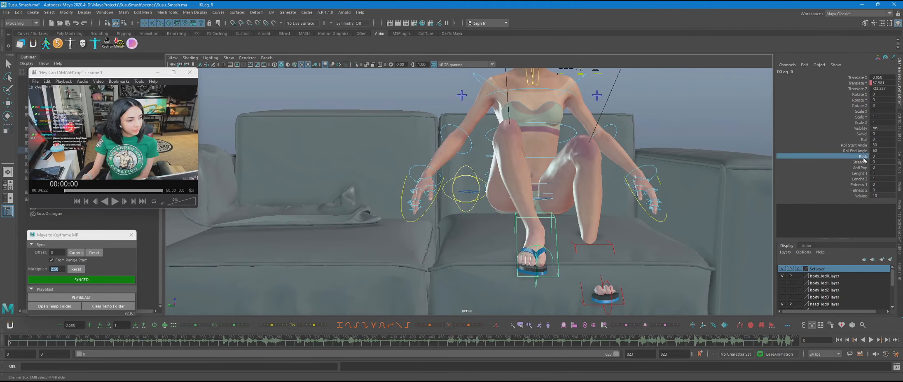
middle_click_drag(474, 223, 527, 223)
left_click(862, 134)
middle_click_drag(454, 214, 466, 214)
left_click_drag(465, 214, 531, 223, "alt")
left_click(549, 228)
left_click_drag(581, 228, 600, 228)
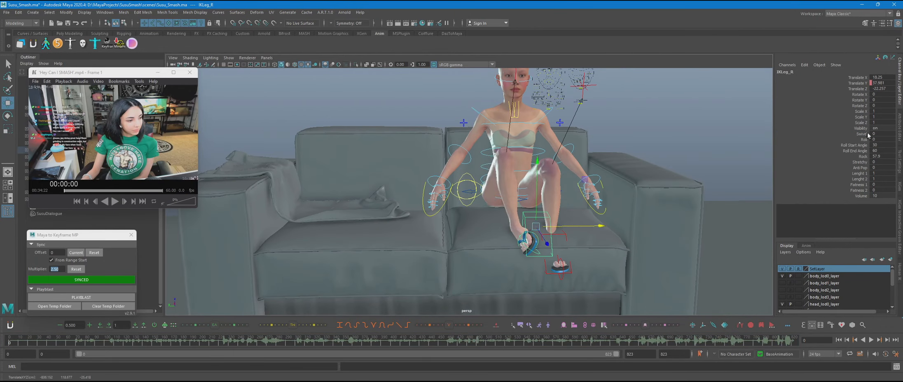
- Adjust the right leg's Swivel and reposition its foot control to cross the leg
left_click(862, 134)
middle_click_drag(527, 231, 513, 232)
mouse_move(513, 235)
left_mouse_down("alt")
mouse_move(480, 225)
mouse_move(500, 227)
left_mouse_up("alt")
key("w")
left_click_drag(556, 214, 542, 218)
left_click_drag(542, 218, 577, 224, "alt")
- Adjust the chest and torso controls to lean the character back against the sofa
left_click(565, 220)
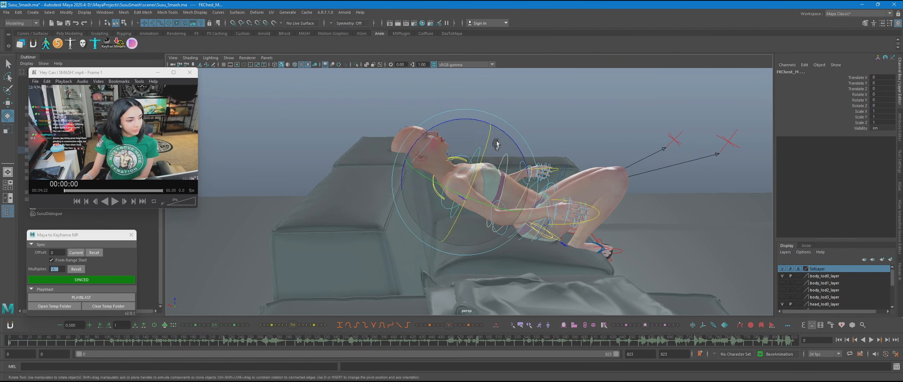
left_click(529, 179)
left_click_drag(532, 151, 412, 194)
key("w")
left_click(447, 210)
mouse_move(520, 205)
left_mouse_down()
mouse_move(502, 203)
mouse_move(531, 206)
left_mouse_up()
left_click_drag(531, 206, 420, 197, "alt")
- Pose the right arm by moving and rotating its controls to bend the elbow and lift the hand
left_click_drag(410, 138, 387, 225)
key("e")
left_click(359, 217)
key("w")
key("e")
key("space")
key("space")
left_click(387, 224)
left_click_drag(403, 237, 437, 219)
left_click_drag(436, 218, 406, 165)
left_click(406, 165)
left_click_drag(417, 172, 408, 170)
mouse_move(477, 161)
left_mouse_down()
mouse_move(486, 151)
mouse_move(478, 159)
left_mouse_up()
left_click_drag(478, 159, 461, 124, "alt")
- Adjust the FKNeck_M control to tilt the neck forward, with Rotate Z about 7.7
left_click(473, 117)
left_click_drag(455, 98, 490, 206)
left_click(499, 198)
key("e")
right_click_drag(490, 206, 463, 155, "alt")
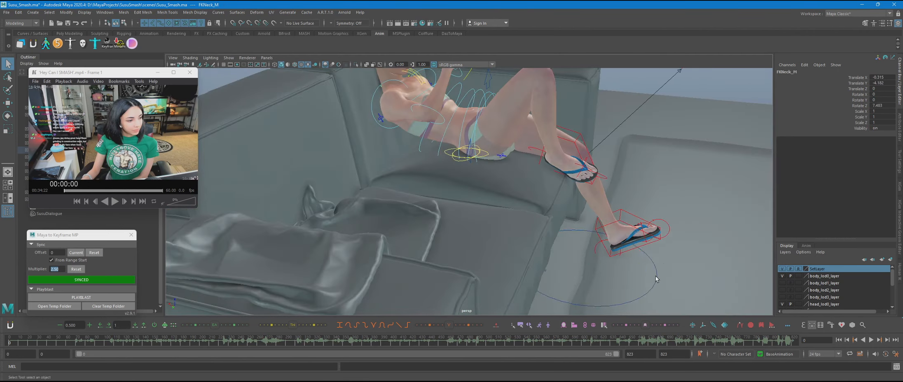
- Rotate the left elbow control to bend the forearm beside the body
left_click(463, 155)
key("w")
left_click_drag(464, 154, 386, 201, "alt")
left_click(592, 211)
key("e")
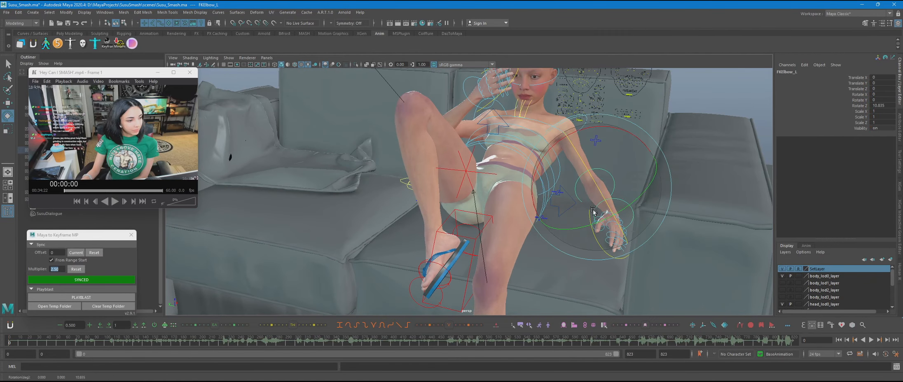
left_click(572, 214)
left_click_drag(550, 226, 540, 230, "alt")
- Curl all five left-hand fingers together through the Fingers_L control and adjust their Spread
left_click(602, 237)
left_click_drag(856, 82, 856, 101)
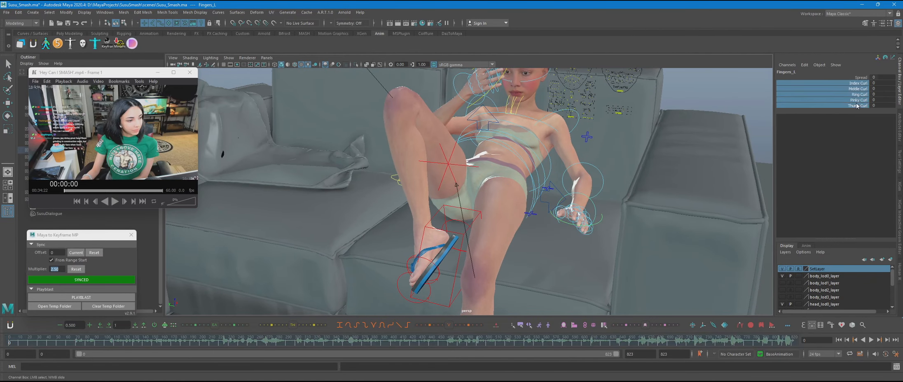
middle_click_drag(719, 121, 742, 123)
right_click_drag(676, 198, 742, 206, "alt")
left_click_drag(585, 194, 435, 151, "alt")
left_click(857, 77)
left_click(508, 226)
- Rotate the FKWrist_L control so the closed left hand rests on the sofa cushion
left_click(461, 195)
right_click_drag(435, 151, 414, 76, "alt")
left_click(425, 123)
left_click_drag(465, 144, 474, 164)
left_click(506, 182)
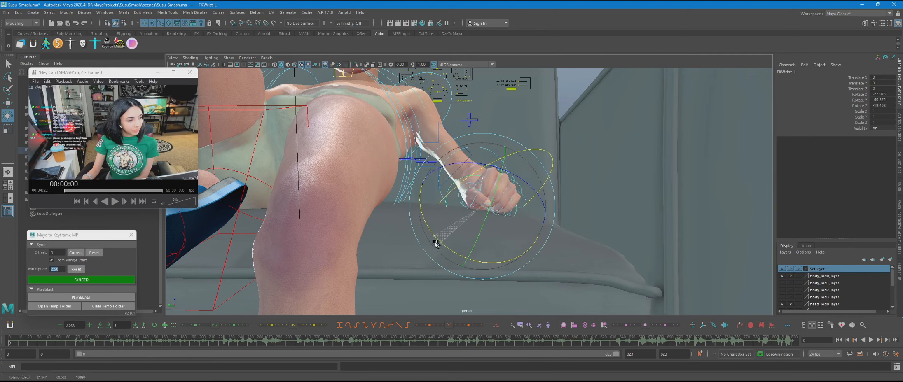
left_click_drag(435, 243, 434, 240)
left_click_drag(433, 240, 404, 173, "alt")
- Reposition the right foot control and set its Rock to about 27
right_click_drag(404, 173, 449, 208, "alt")
left_click(449, 208)
key("w")
left_click(863, 156)
middle_click_drag(430, 153, 447, 153)
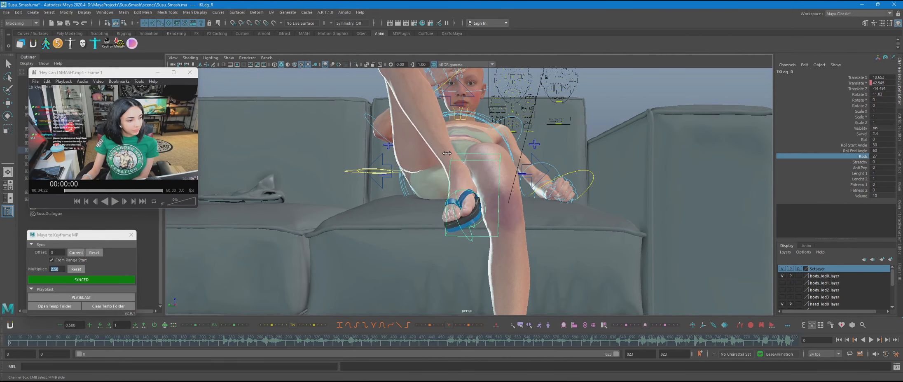
- Refine the upper-body pose by rotating the right arm's controls to bring the hand onto the chest
left_click_drag(589, 181, 540, 191, "alt")
right_click_drag(540, 192, 453, 165, "alt")
left_click(453, 164)
key("e")
left_click_drag(438, 175, 447, 165)
mouse_move(447, 164)
left_mouse_down("alt")
mouse_move(536, 181)
mouse_move(457, 169)
left_mouse_up("alt")
left_click_drag(458, 169, 515, 153)
key("q")
- Lower the gaze by moving both eye controls on the facial board to a Translate Y of about -0.18
right_click_drag(515, 152, 558, 116, "alt")
middle_click_drag(558, 117, 454, 177, "alt")
left_click(586, 112)
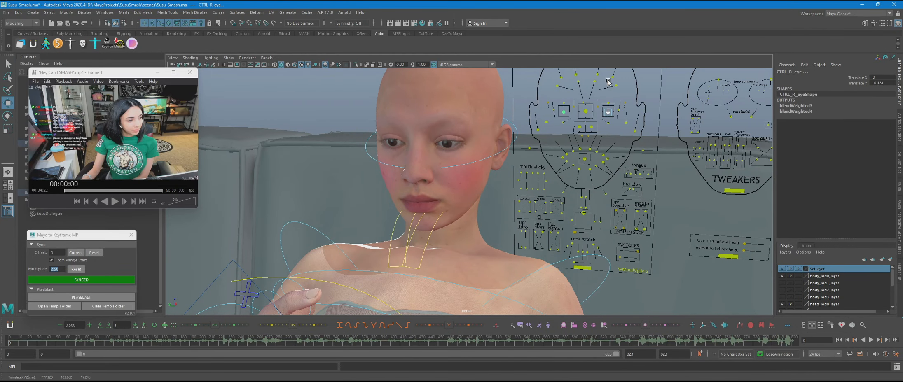
left_click_drag(608, 80, 608, 82)
left_click_drag(608, 83, 682, 205, "alt")
- Raise the CTRL_C_mouth control on the facial board to a Translate Y of about 0.26
key("q")
left_click_drag(535, 225, 523, 185, "alt")
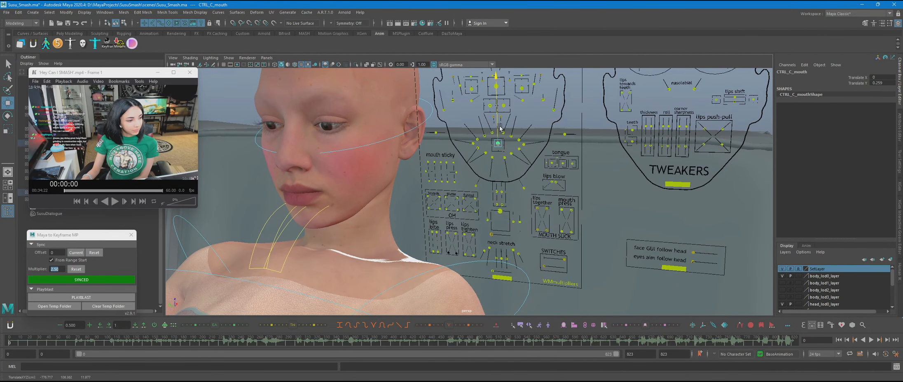
right_click_drag(570, 136, 375, 166, "alt")
key("q")
left_click(375, 166)
- Select the whole character with its controls and remove the body meshes from the selection
left_click_drag(375, 166, 363, 103, "alt")
left_click_drag(362, 103, 633, 294)
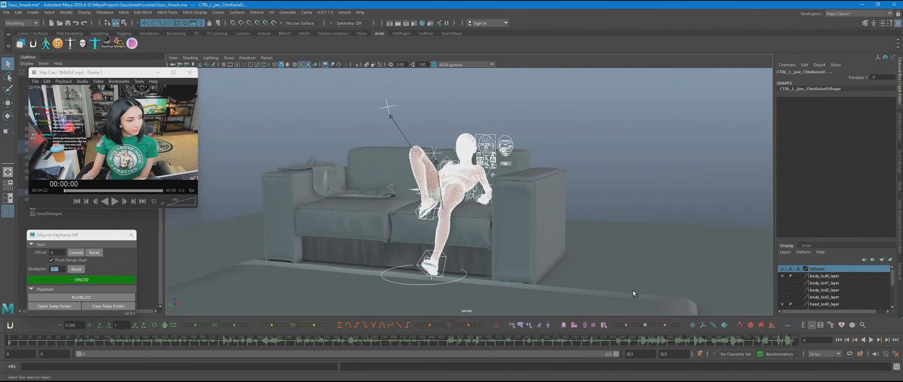
right_click_drag(412, 144, 522, 144, "alt")
middle_click_drag(522, 144, 479, 211, "alt")
right_click_drag(478, 211, 548, 197, "alt")
left_click(424, 118, "shift")
left_click(425, 118, "shift")
left_click(424, 121, "shift")
left_click(424, 117, "shift")
- Refine the selection on the two facial boards to the controls, leaving out the board outlines
right_click_drag(424, 117, 330, 198, "alt")
middle_click_drag(428, 309, 488, 214, "alt")
right_click_drag(487, 214, 535, 213, "alt")
middle_click_drag(535, 124, 489, 247, "alt")
left_click_drag(456, 75, 728, 206)
right_click_drag(619, 168, 568, 167, "alt")
left_click(582, 197, "shift")
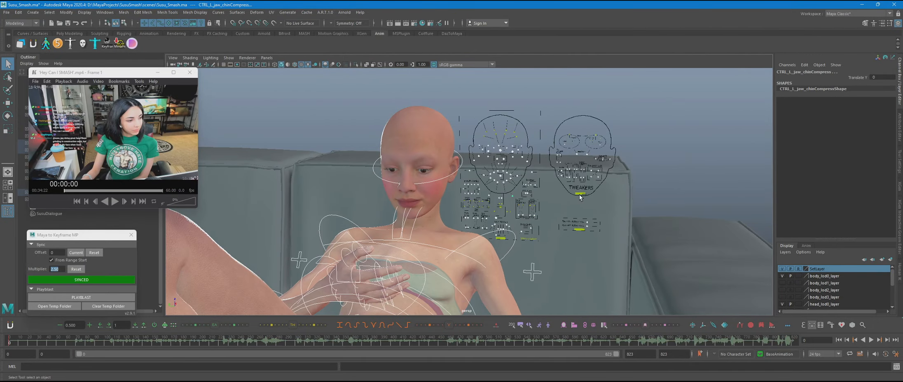
- Adjust which neck, lip and tweaker controls of the facial boards are selected, and clear the selection
right_click_drag(582, 197, 700, 197, "alt")
left_click_drag(488, 203, 525, 235, "shift")
middle_click_drag(525, 206, 495, 257, "alt")
left_click_drag(663, 105, 758, 149, "shift")
right_click_drag(618, 185, 472, 247, "alt")
middle_click_drag(472, 271, 502, 193, "alt")
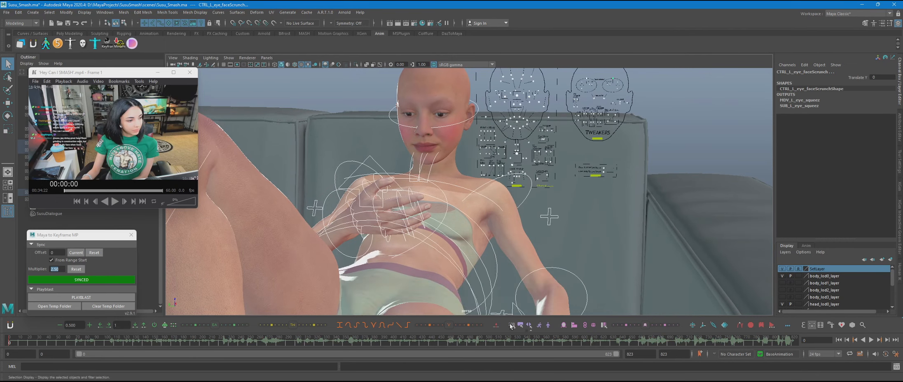
right_click_drag(483, 272, 453, 173, "alt")
left_click_drag(657, 157, 412, 198, "alt")
left_click(304, 204)
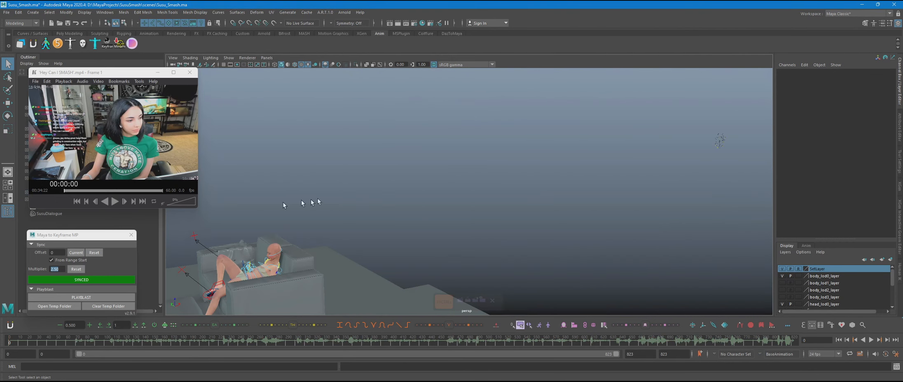
- Move the reference video window off the outliner and select the parent constraint of GRP_faceGUI in the head GUI group
left_click_drag(107, 73, 229, 81)
left_click(21, 129)
key("ctrl+z")
key("ctrl+z")
key("ctrl+z")
left_click(26, 143)
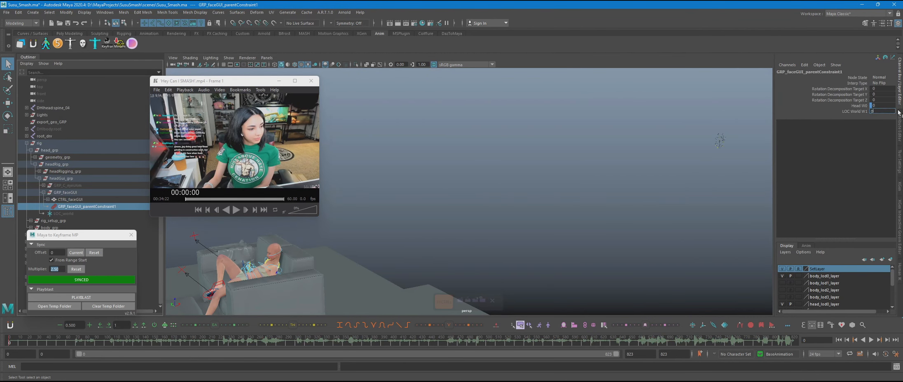
- Undo the last selection changes and look through the list of selected body and facial controls
key("ctrl+z")
key("ctrl+z")
key("ctrl+z")
key("ctrl+z")
left_click(520, 325)
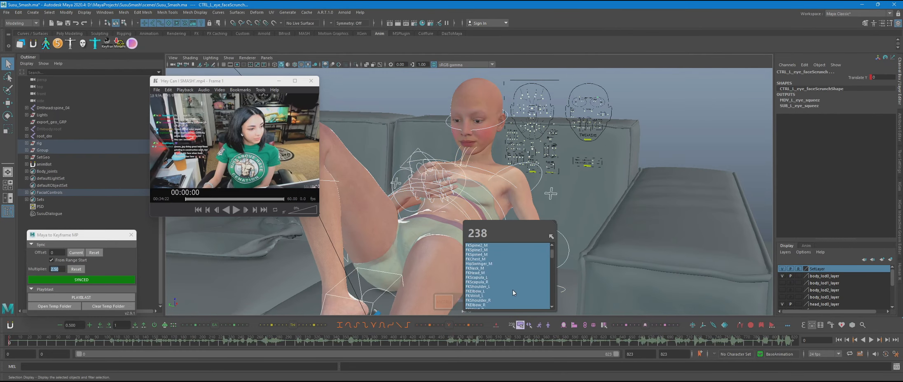
scroll(513, 290, "down", 15)
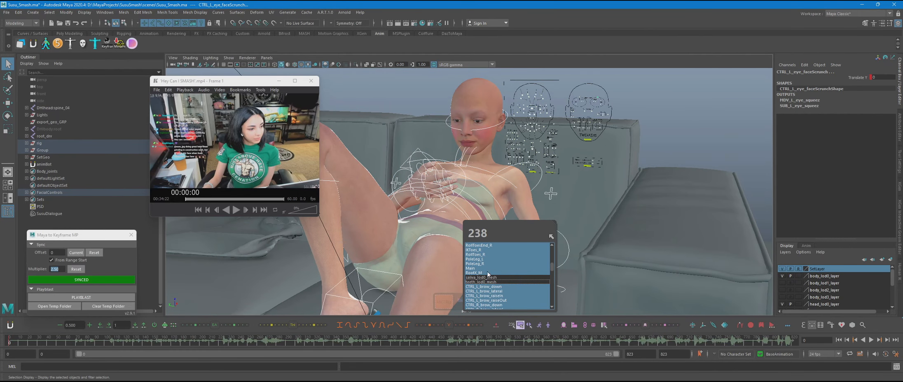
right_click(449, 340)
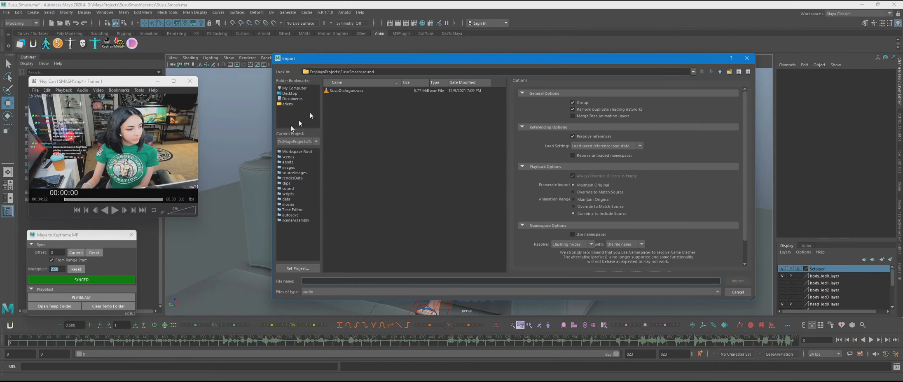
- Import the phone scene file into the sofa shot
left_click(346, 90)
left_click(737, 281)
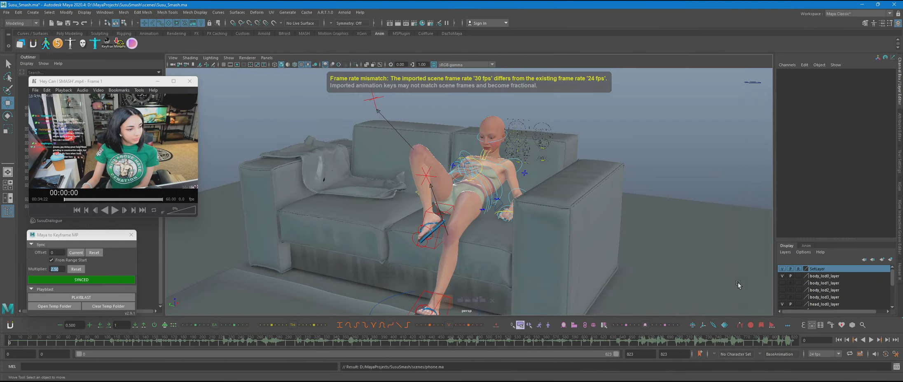
left_click(469, 192)
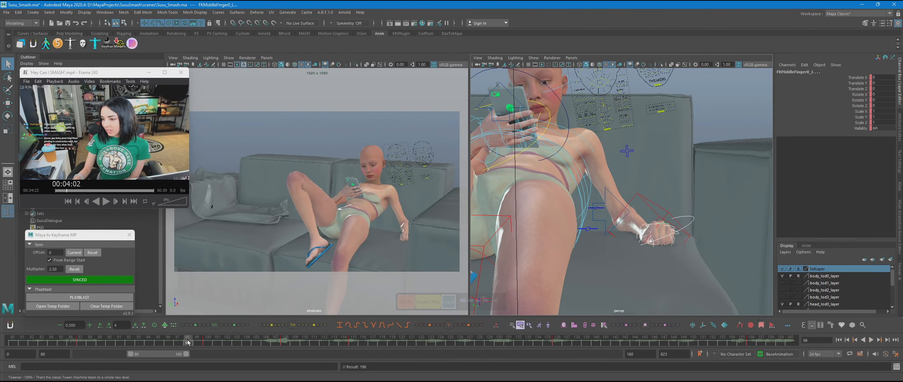
- Set the index, middle, ring and pinky curl of the left-hand Fingers_L control to 0 at frame 96
right_click_drag(655, 231, 700, 231, "alt")
left_click(679, 225)
left_click_drag(882, 83, 881, 105)
type("0")
key("Return")
right_click_drag(643, 209, 621, 209, "alt")
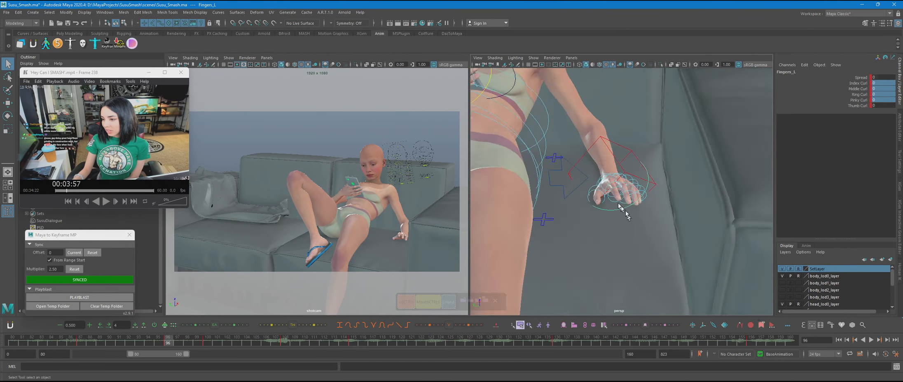
- Select the whole set of left-hand finger controls, nudge their keys in time and play the shot back
left_click(861, 77)
left_click_drag(630, 193, 608, 184, "alt")
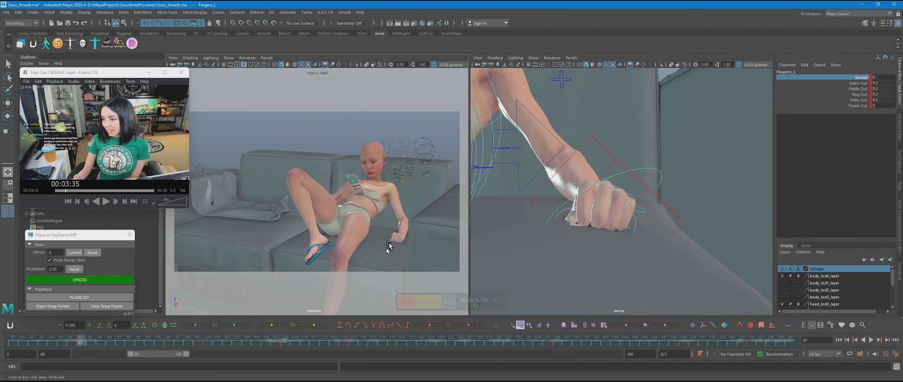
left_click(449, 302)
scroll(117, 325, "down", 2)
left_click(109, 325)
key("alt+v")
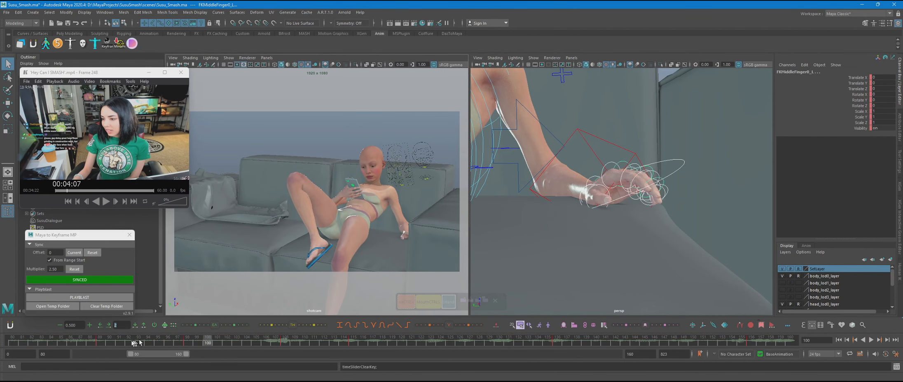
- Adjust the left arm IK control at frame 102 so the left hand rests against the sofa cushion
left_click_drag(138, 342, 227, 347)
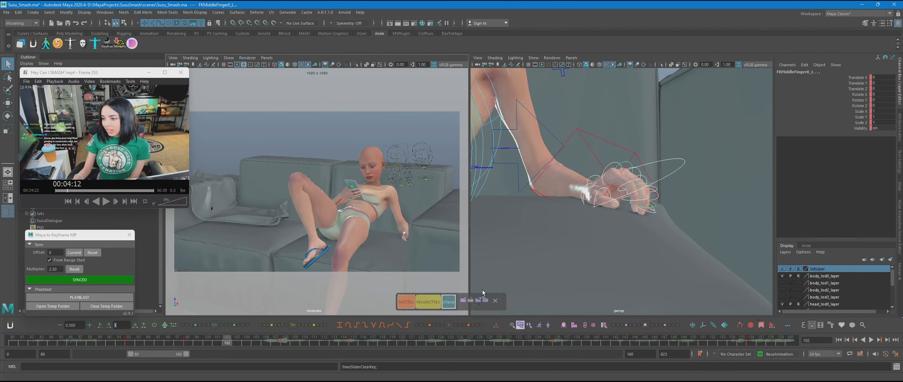
mouse_move(618, 193)
left_mouse_down("alt")
mouse_move(593, 206)
mouse_move(630, 193)
left_mouse_up("alt")
left_click(629, 193)
key("e")
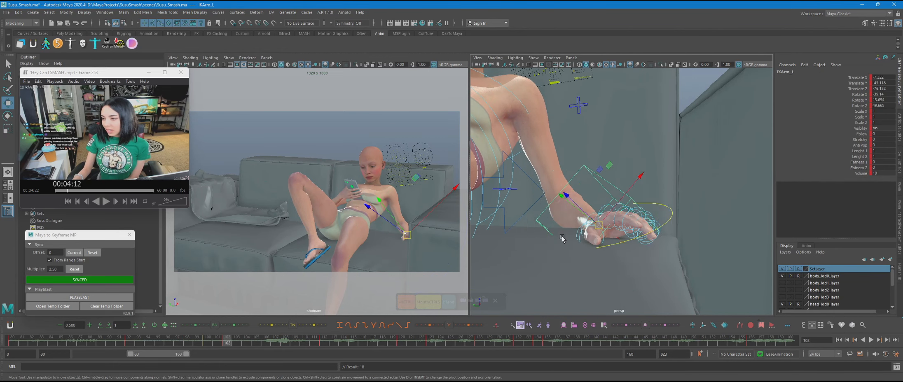
left_click_drag(563, 238, 577, 263, "alt")
left_click_drag(605, 140, 603, 141)
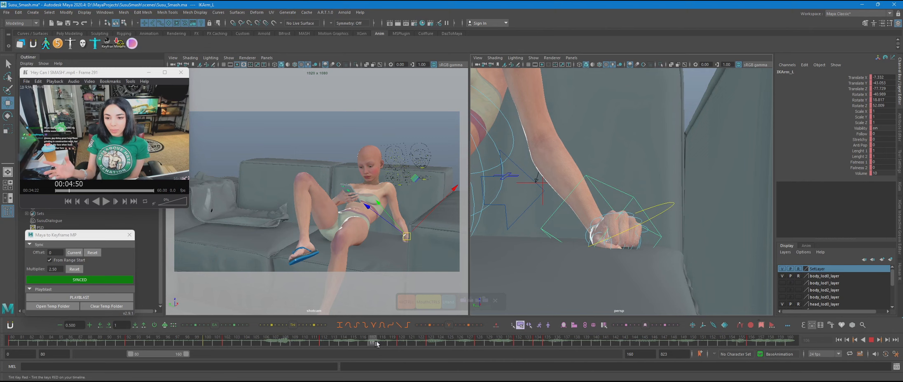
- Rotate the left arm IK control about a temporary pivot at frame 112 to lay the hand on the cushion
key("period")
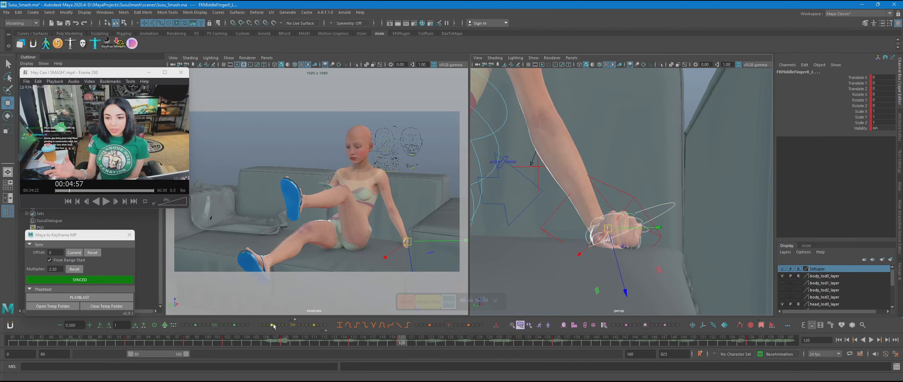
key("comma")
key("period")
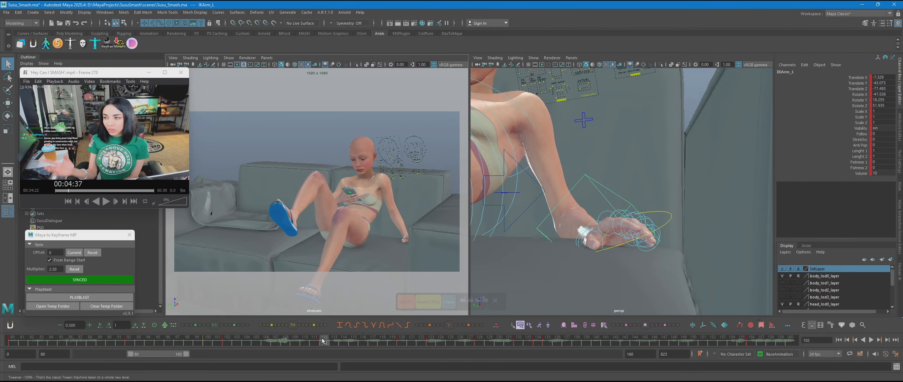
left_click(703, 325)
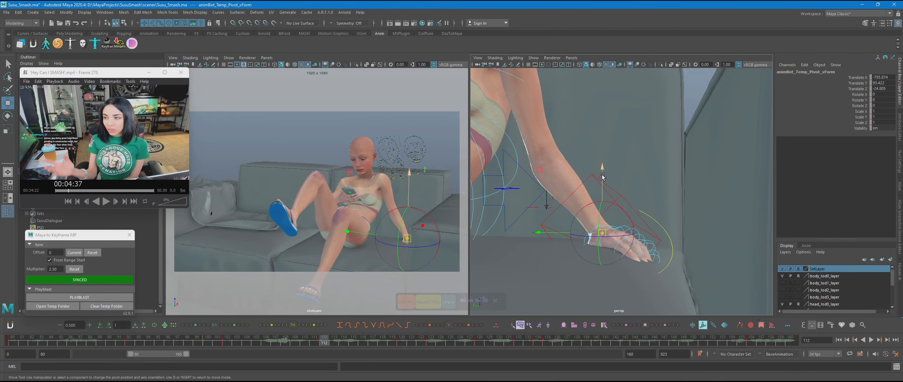
left_click_drag(634, 256, 571, 214, "alt")
- Rotate the left thumb control FKThumbFinger1_L at frame 112 and delete its in-between key ahead of that frame
left_click(583, 257)
left_click(570, 213)
key("e")
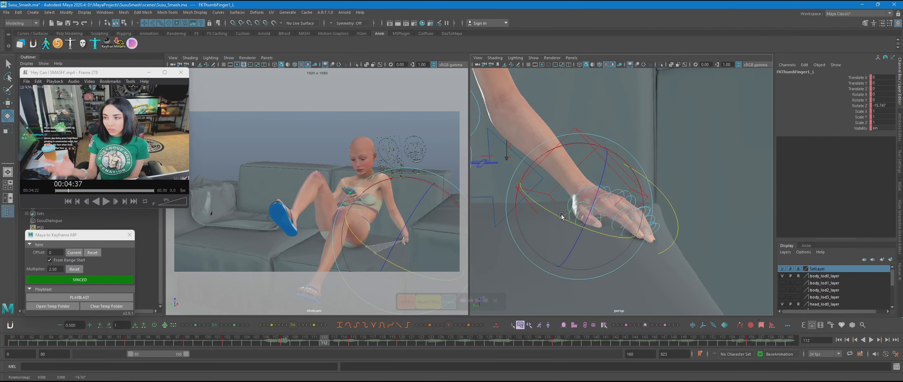
key("q")
left_click(448, 302)
mouse_move(305, 342)
left_mouse_down()
mouse_move(276, 343)
mouse_move(288, 344)
left_mouse_up()
key("ctrl+z")
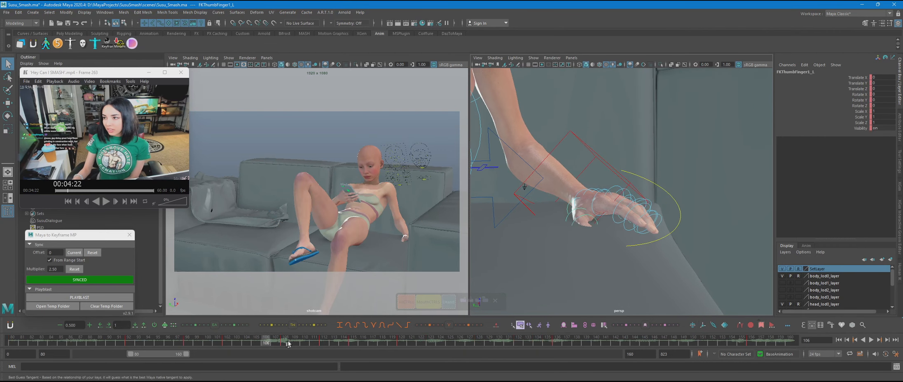
key("Delete")
key("period")
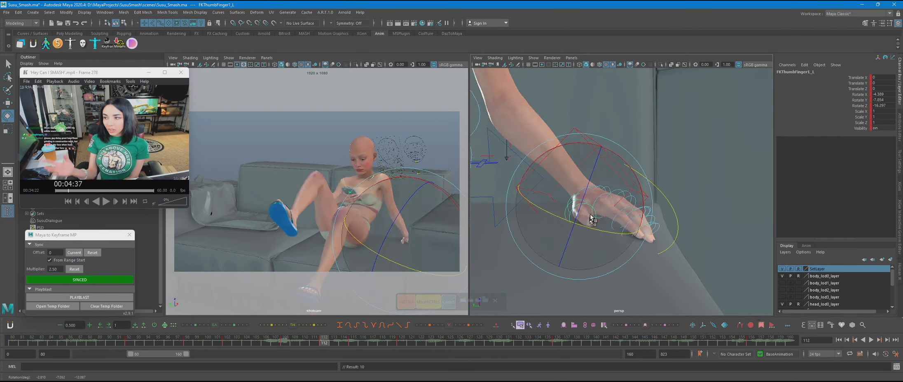
- Rotate and key the left thumb control FKThumbFinger1_L at frame 115, and adjust its rotation at frame 120
key("comma")
key("period")
key("q")
left_click_drag(287, 344, 353, 344)
key("e")
key("q")
key("e")
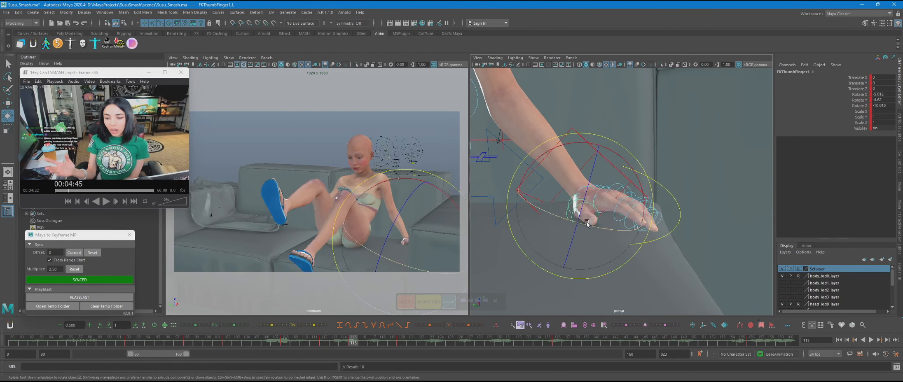
left_click_drag(564, 227, 563, 226)
key("s")
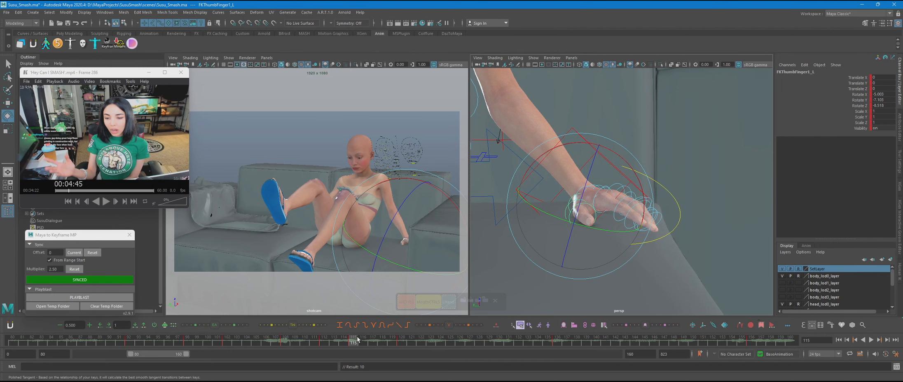
left_click_drag(358, 339, 402, 342)
left_click_drag(517, 238, 538, 264)
- Rotate the left arm IK control at frame 128 and key it at frame 125
left_click_drag(403, 344, 479, 344)
key("q")
left_click(535, 193)
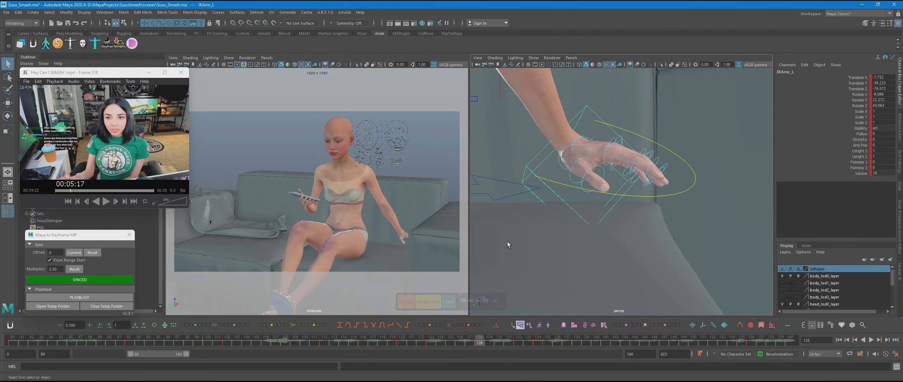
left_click_drag(507, 242, 474, 235, "alt")
key("e")
left_click_drag(635, 136, 649, 121)
left_click_drag(470, 343, 450, 342)
key("s")
key("period")
left_click_drag(609, 226, 610, 219)
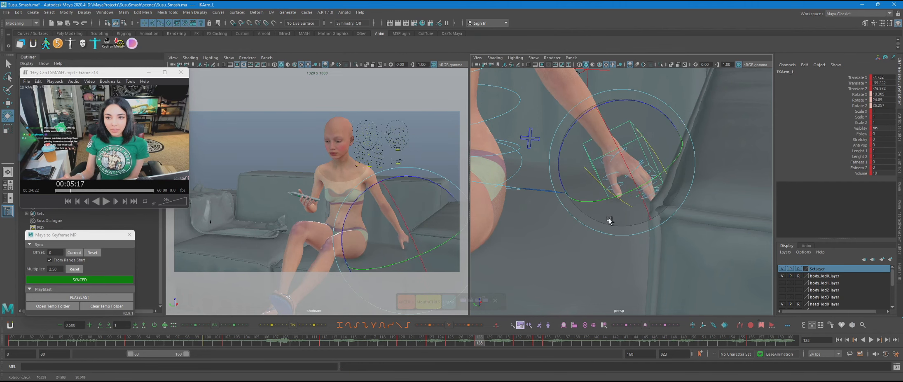
- Try to move the left arm IK control at frame 125
key("comma")
key("w")
left_click_drag(406, 242, 409, 244)
key("ctrl+z")
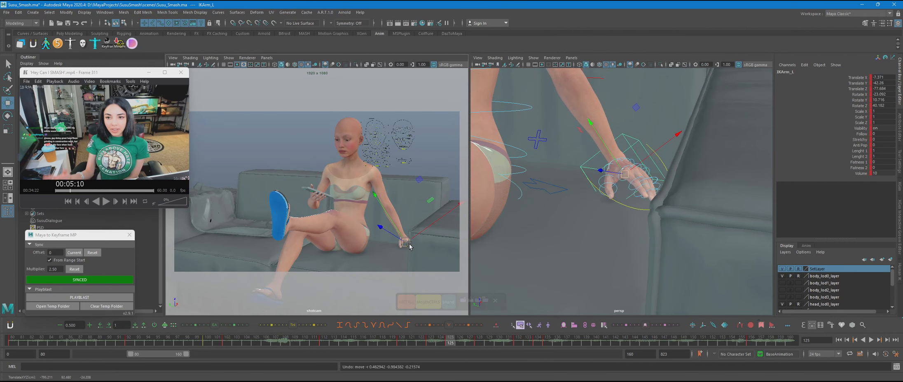
- Scrub the hand motion between frames 120 and 124 and reposition the left arm IK control around frame 120
left_click(437, 344)
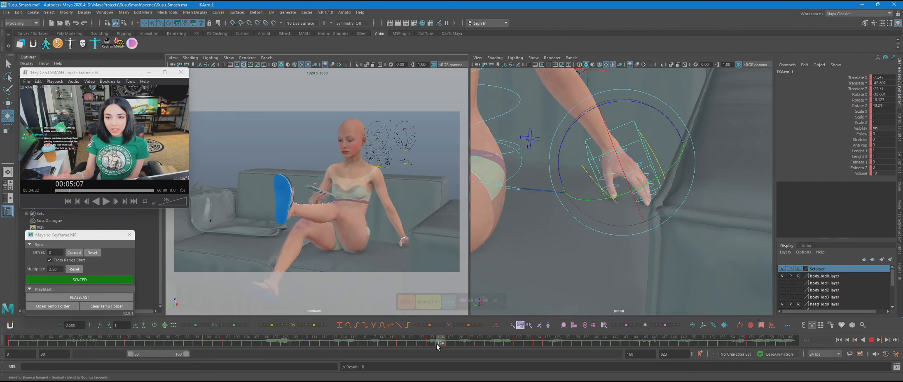
left_click(406, 345)
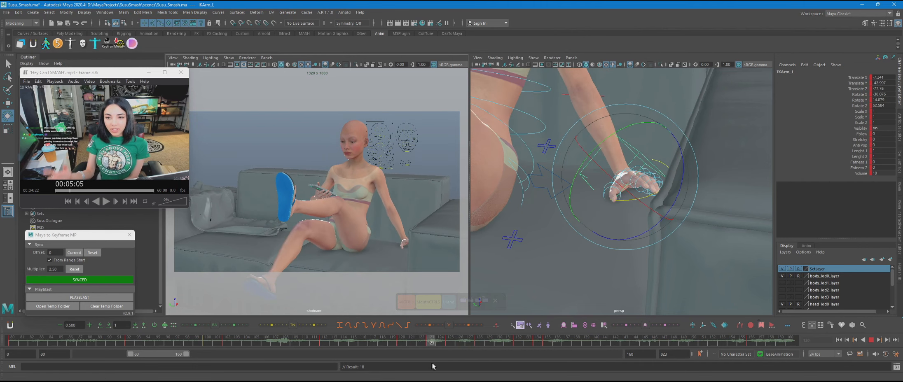
left_click_drag(394, 372, 401, 362)
left_click_drag(501, 259, 645, 255, "alt")
key("w")
left_click_drag(619, 183, 621, 164)
key("e")
key("w")
right_click_drag(622, 194, 664, 194, "alt")
left_click_drag(643, 206, 601, 206, "alt")
key("comma")
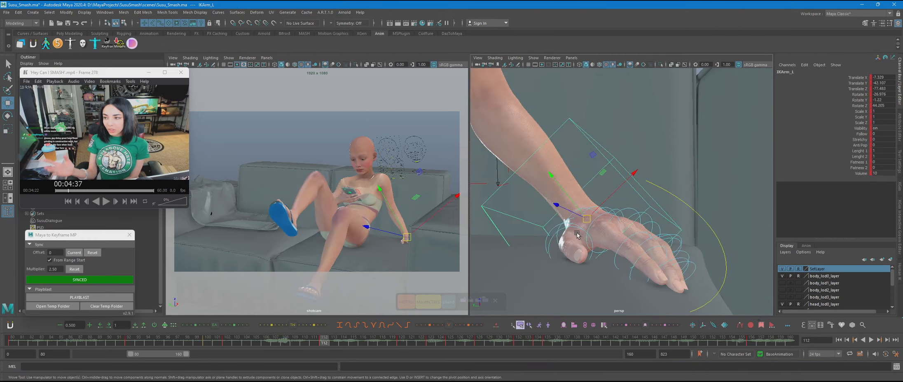
- Try different rotations of the left thumb control at frames 120 and 115, and undo them
key("period")
left_click(565, 218)
key("e")
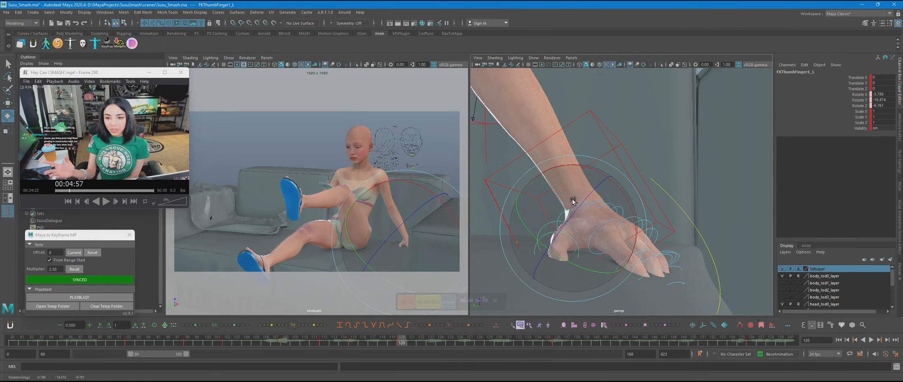
key("comma")
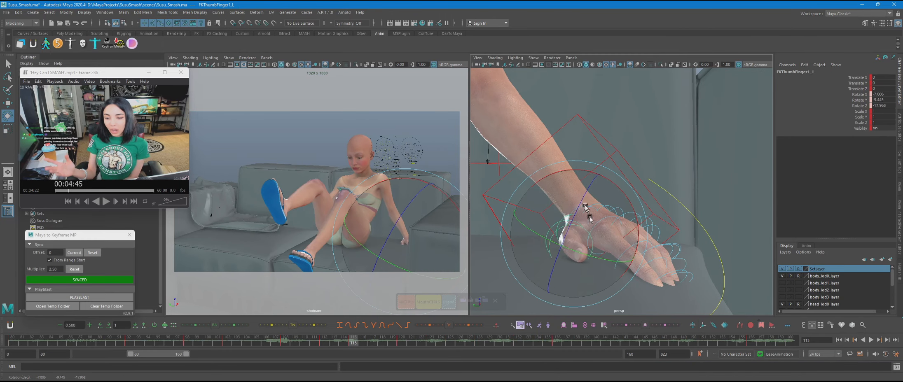
key("ctrl+z")
key("ctrl+z")
key("ctrl+z")
key("ctrl+z")
key("ctrl+z")
key("ctrl+z")
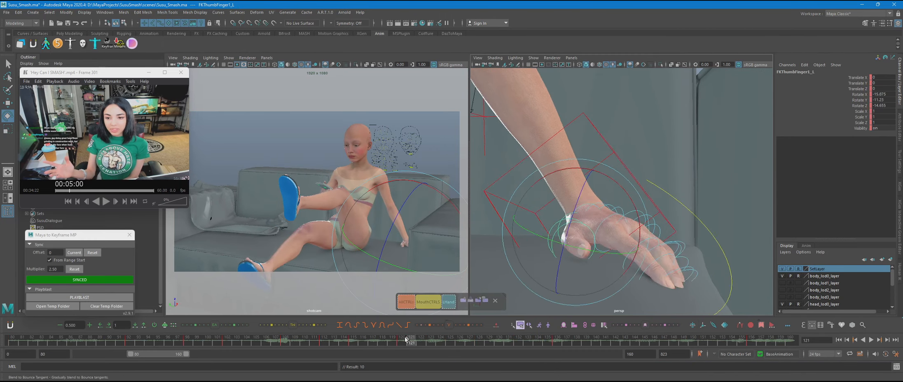
- Rotate the left thumb control on the frames following 120 and set a key for it
key("comma")
key("period")
key("period")
key("period")
left_click_drag(589, 224, 579, 265)
key("s")
- Move the left arm IK control slightly to keep the hand in contact with the sofa, and scrub the following frames
key("period")
key("period")
key("w")
left_click_drag(391, 208, 391, 212)
key("period")
key("period")
key("period")
left_click_drag(571, 342, 517, 342)
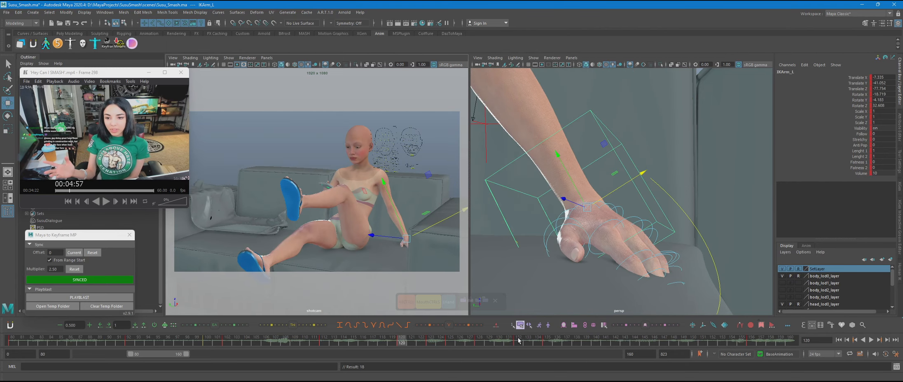
- Adjust the index, middle, ring and pinky curl of Fingers_L across the keys where the hand rests on the cushion
left_click(686, 212)
left_click_drag(858, 83, 858, 100)
key("comma")
key("comma")
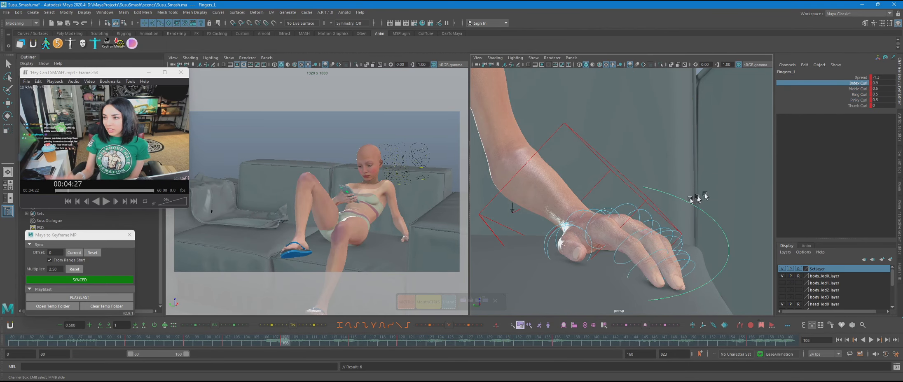
key("comma")
- Play and scrub the shot from the start of the range to review the left arm and hand motion
key("alt+v")
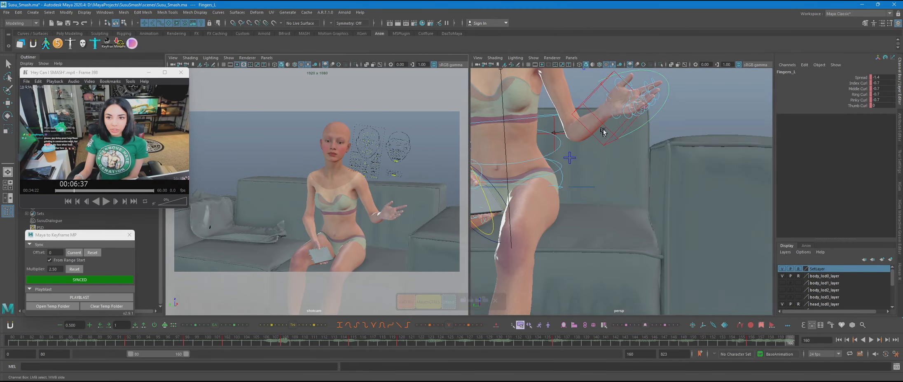
left_click_drag(741, 343, 431, 346)
left_click(13, 342)
left_click(871, 342)
left_click_drag(618, 215, 585, 252, "alt")
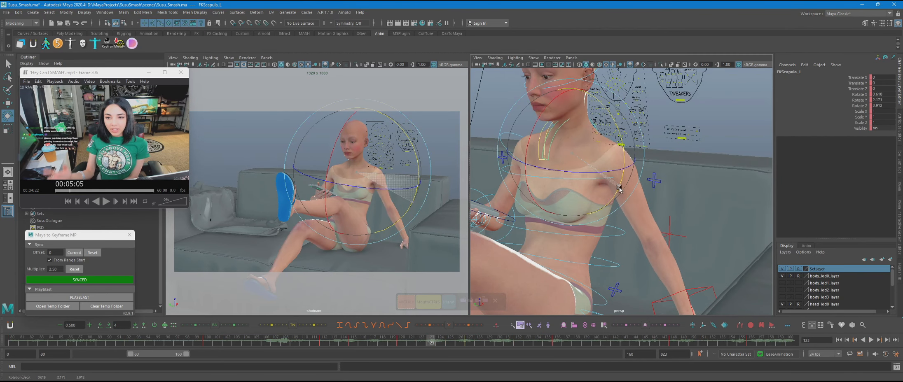
- Reposition and rotate the left arm IK control at frame 128, and hide the sofa set layer
left_click(414, 344)
left_click_drag(437, 346, 478, 345)
key("e")
left_click_drag(713, 214, 660, 250, "alt")
left_click(672, 265)
key("w")
key("e")
left_click_drag(609, 279, 562, 250, "alt")
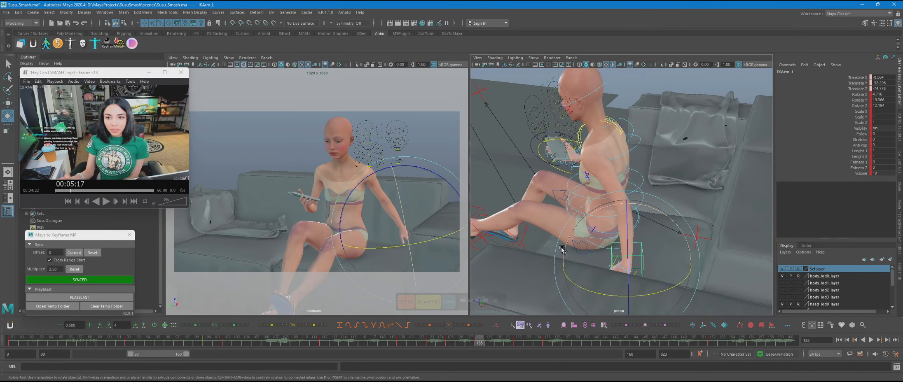
left_click(781, 269)
key("period")
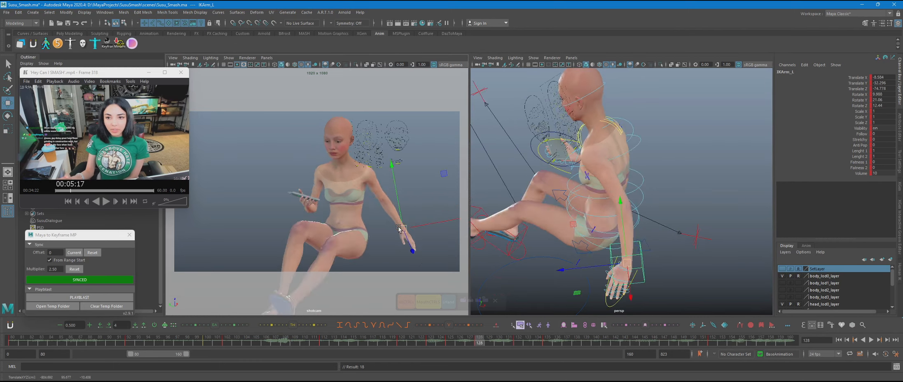
- Rotate the left scapula control FKScapula_L at frame 125 to adjust the shoulder of the supporting arm
left_click(567, 156)
key("e")
left_click_drag(568, 159, 614, 195, "alt")
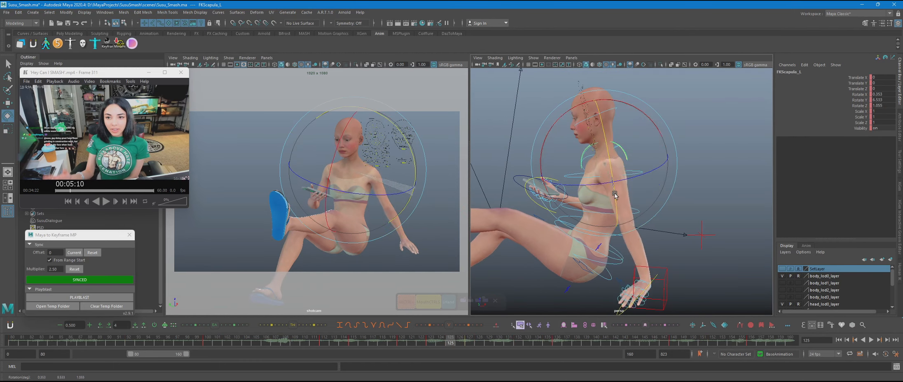
- Reposition the left arm IK control at frame 125 and play the shot to check the supporting hand
left_click(665, 270)
key("w")
left_click_drag(664, 270, 634, 284, "alt")
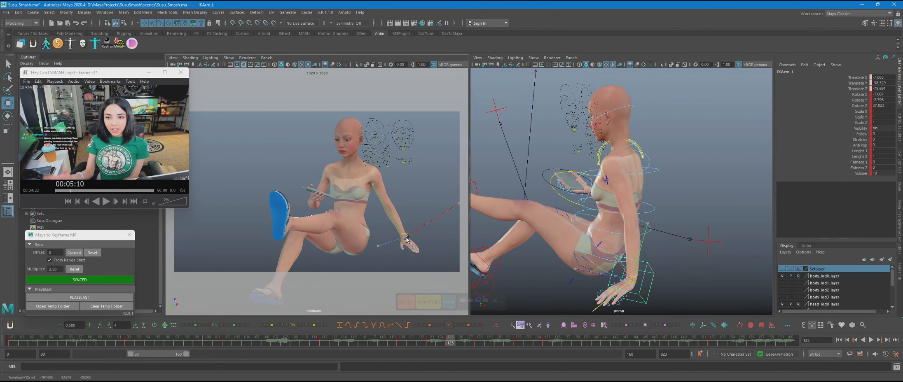
left_click(871, 340)
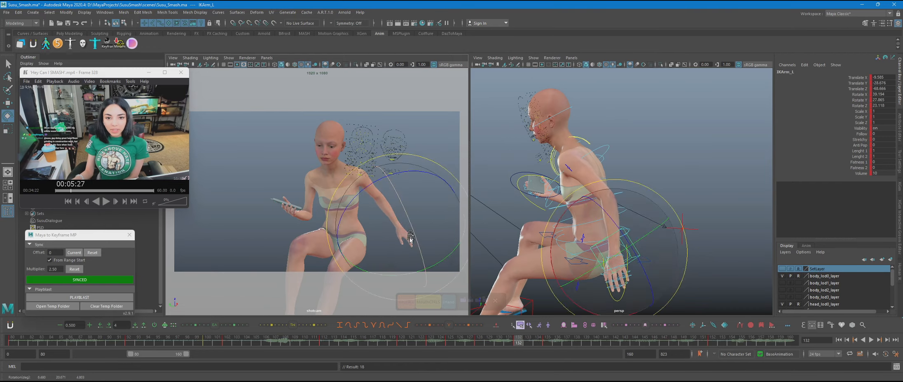
key("q")
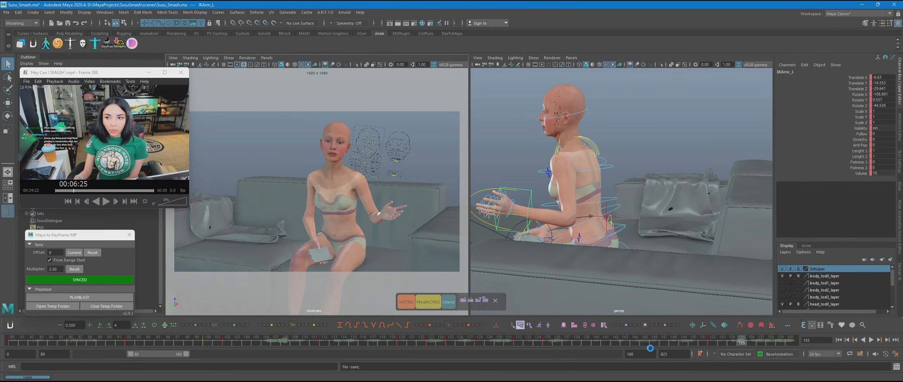
- Go to frame 160 and adjust the left arm IK control's position and rotation so the hand rests on the thigh
left_click(786, 344)
left_click_drag(585, 223, 692, 223, "alt")
key("w")
key("e")
left_click_drag(655, 206, 603, 239)
left_click_drag(700, 276, 659, 294, "alt")
right_click_drag(597, 247, 654, 243, "alt")
left_click_drag(585, 225, 577, 218)
key("e")
left_click_drag(548, 259, 544, 229, "alt")
left_click_drag(578, 196, 700, 205, "alt")
- Move the left elbow pole vector control PoleArm_L outward at frame 160 and play back the result
left_click(630, 222)
key("w")
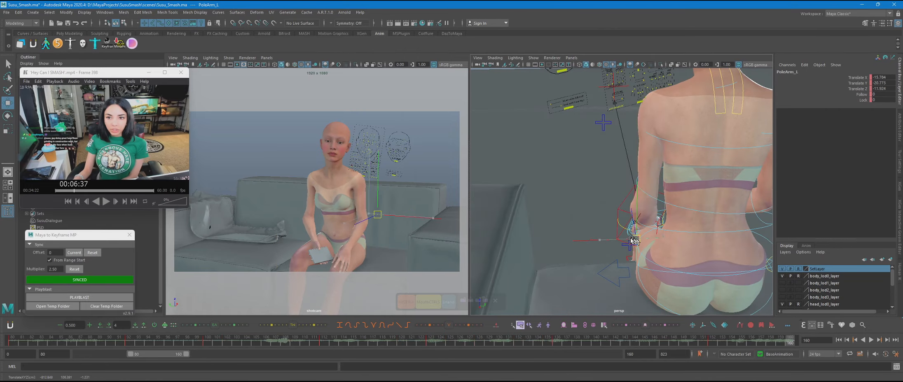
left_click_drag(631, 223, 609, 222)
left_click_drag(585, 227, 696, 234, "alt")
right_click_drag(696, 234, 648, 239, "alt")
key("alt+v")
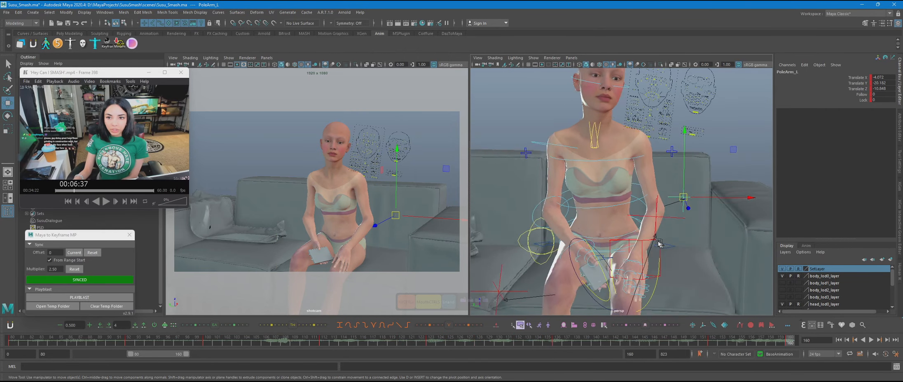
- Scrub to frame 156 and turn on the IK control visibility for the right arm switch FKIKArm_R
key("q")
left_click_drag(484, 353, 751, 344)
left_click_drag(594, 206, 655, 194, "alt")
left_click(515, 135)
left_click(863, 94)
right_click_drag(593, 123, 523, 119, "alt")
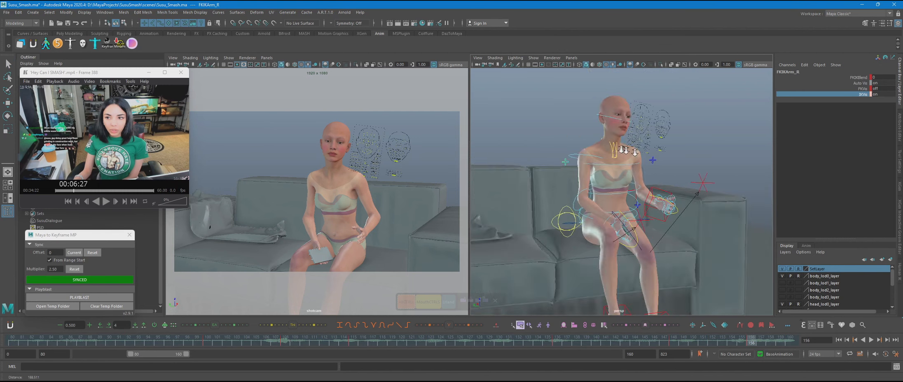
- Lower the right elbow pole vector control PoleArm_R at frame 157 to correct the elbow direction
left_click_drag(523, 120, 535, 128, "alt")
right_click_drag(535, 128, 562, 127, "alt")
left_click(551, 140)
key("w")
left_click_drag(551, 140, 519, 198, "alt")
left_click_drag(520, 197, 576, 214, "alt")
left_click_drag(511, 194, 643, 181, "alt")
left_click(641, 92)
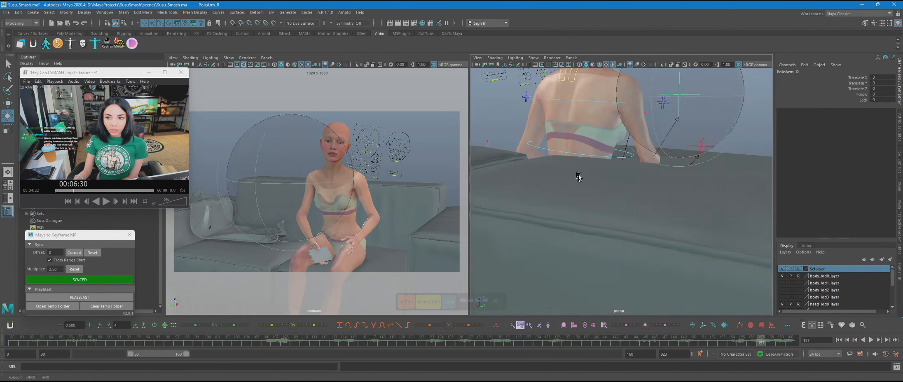
key("w")
left_click_drag(641, 93, 610, 164)
- Select the right arm IK control together with its pole vector and key both around frame 156
left_click_drag(609, 177, 563, 232, "alt")
left_click(564, 216, "shift")
key("alt+comma")
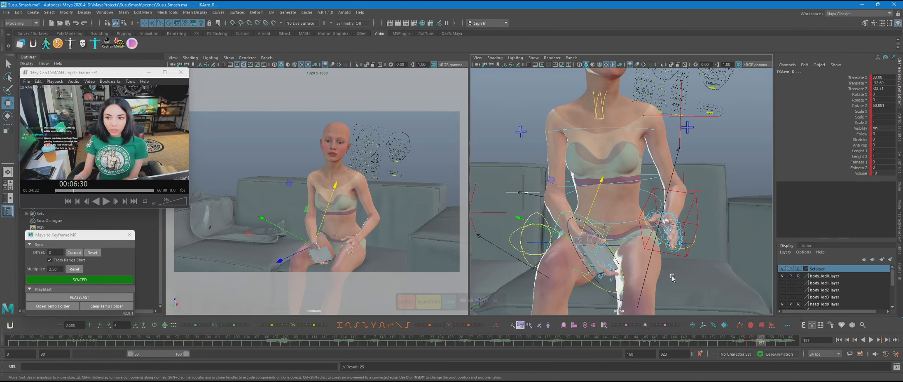
- Nudge the position of the right arm IK control at frame 157 and inspect the phone hand close up
left_click_drag(672, 278, 706, 250, "alt")
scroll(707, 249, "up", 5)
left_click(709, 189)
key("e")
left_click_drag(602, 212, 656, 154, "alt")
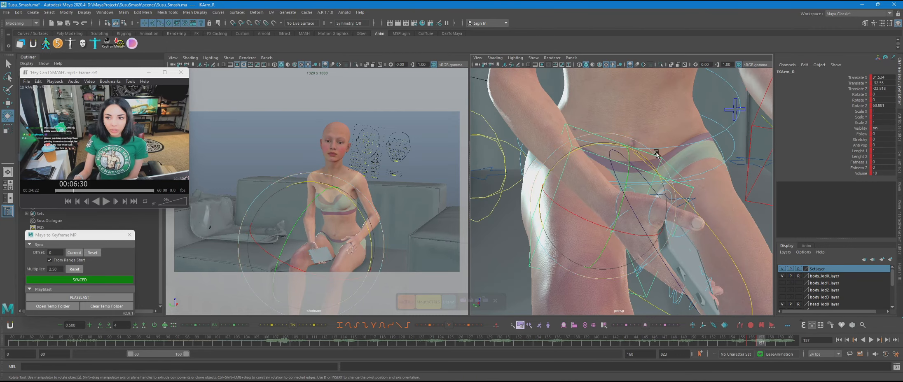
left_click_drag(612, 193, 595, 193, "alt")
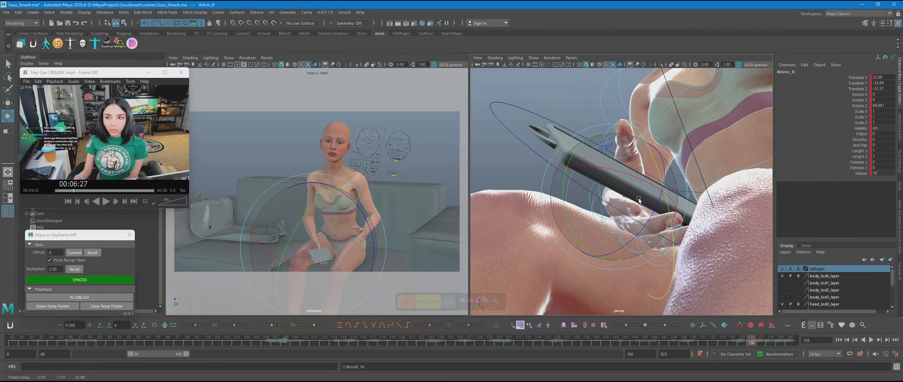
- Rotate and reposition the right arm IK control at frame 157, comparing with frame 156, to settle the phone hand between the thighs
key("w")
key("e")
key("comma")
left_click_drag(635, 203, 634, 199)
key("period")
key("w")
key("e")
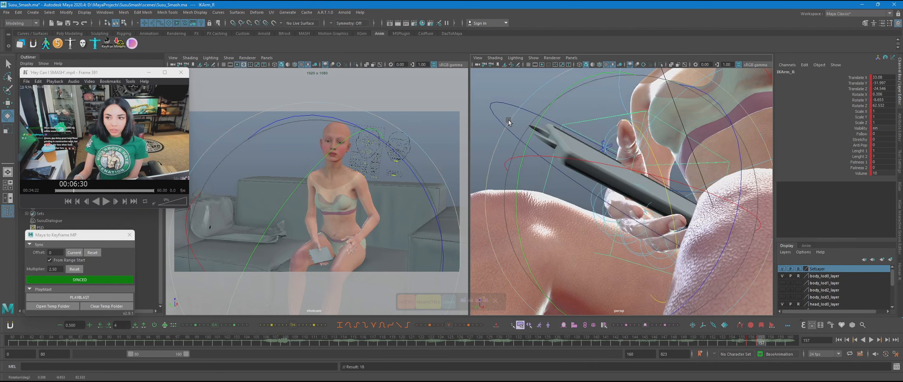
left_click_drag(509, 122, 613, 161, "alt")
key("w")
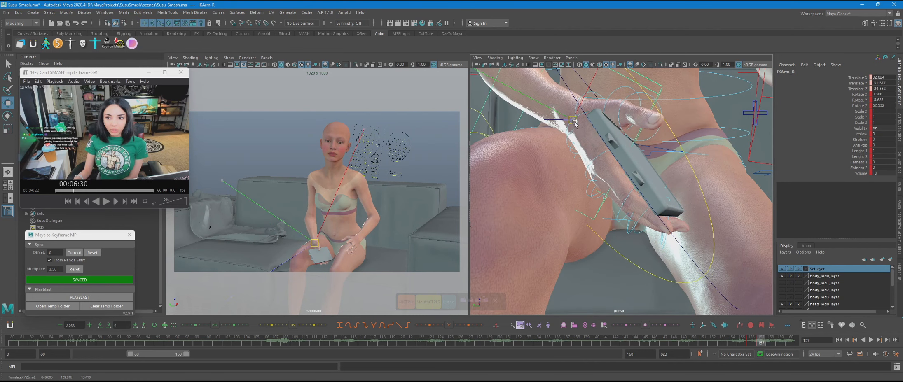
- Reposition the right arm's IK control at frame 157 so the hand and phone settle on the thigh, comparing neighbouring keys
left_click(572, 120)
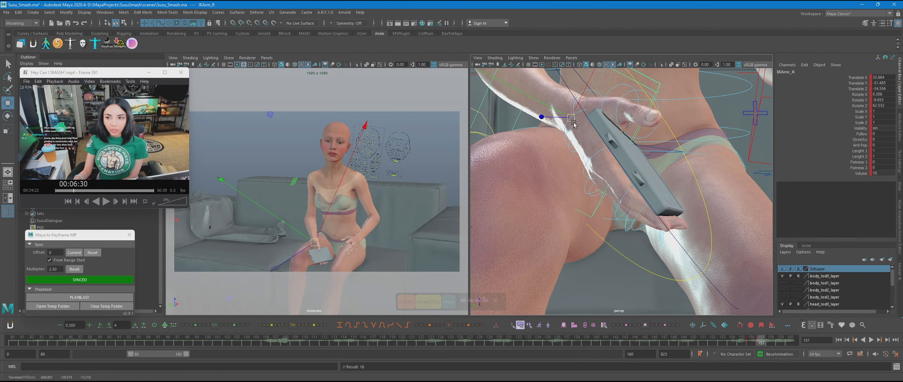
left_click_drag(574, 123, 576, 175, "alt")
key("comma")
key("period")
left_click_drag(672, 153, 634, 164)
left_click(565, 174)
right_click_drag(634, 165, 501, 206, "alt")
key("comma")
key("period")
- Clear the selection and save the scene
left_click(408, 236)
key("q")
key("ctrl+s")
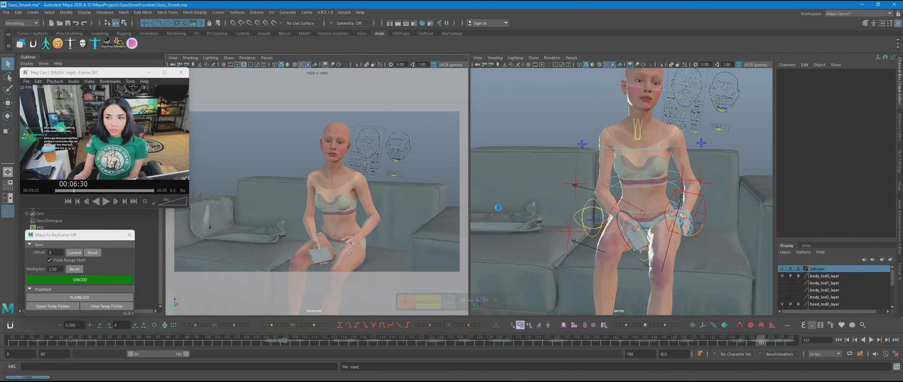
left_click(749, 342)
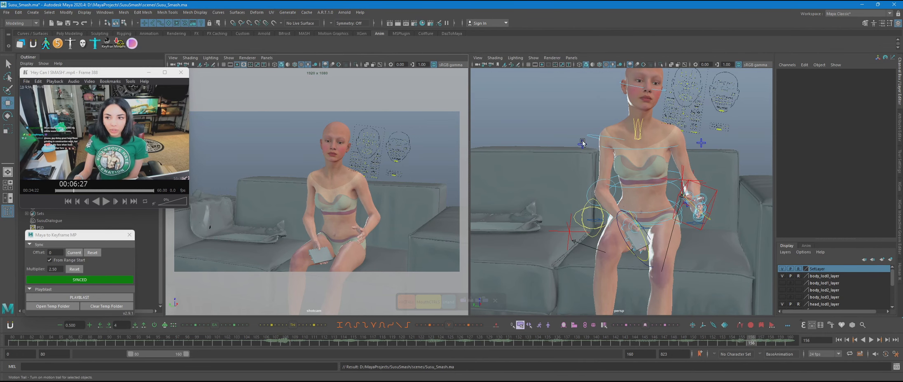
right_click_drag(582, 142, 611, 251, "alt")
key("ctrl+z")
key("ctrl+z")
key("ctrl+z")
key("ctrl+z")
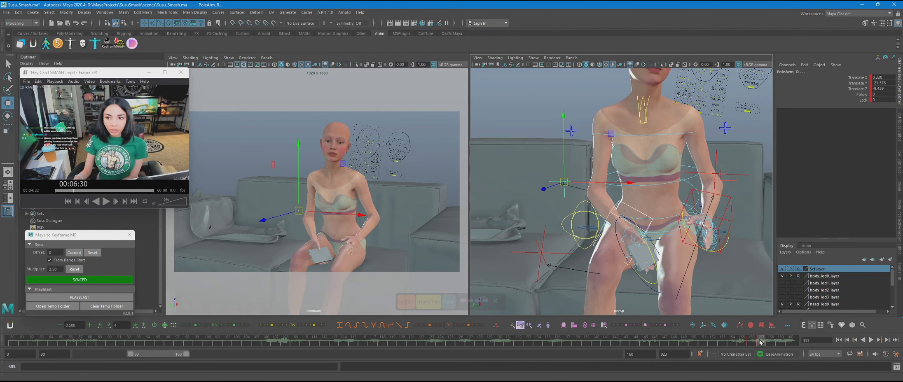
- Delete the right arm FK/IK switch's key at frame 156
left_click_drag(761, 342, 761, 371)
left_click(570, 131)
left_click(667, 343)
left_click(751, 343)
right_click(751, 343)
left_click(768, 235)
key("q")
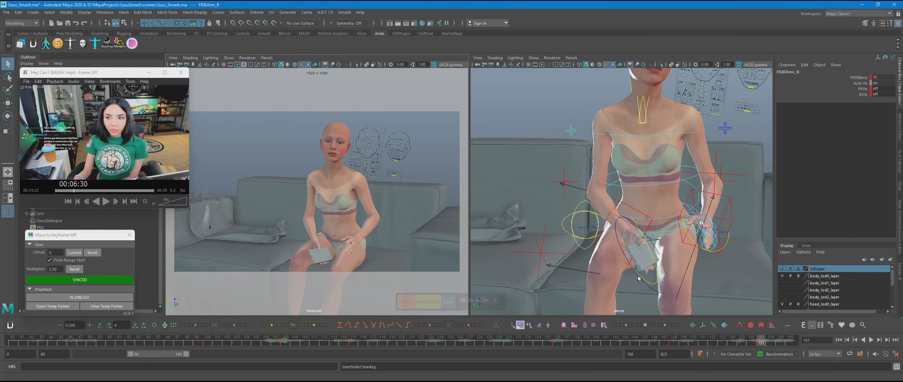
- Check the right arm's FK/IK blend and hand pose around frame 137 from the side
left_click(558, 339)
left_click_drag(642, 198, 593, 202, "alt")
left_click(618, 204)
left_click(742, 341)
left_click(526, 130)
left_click(567, 341)
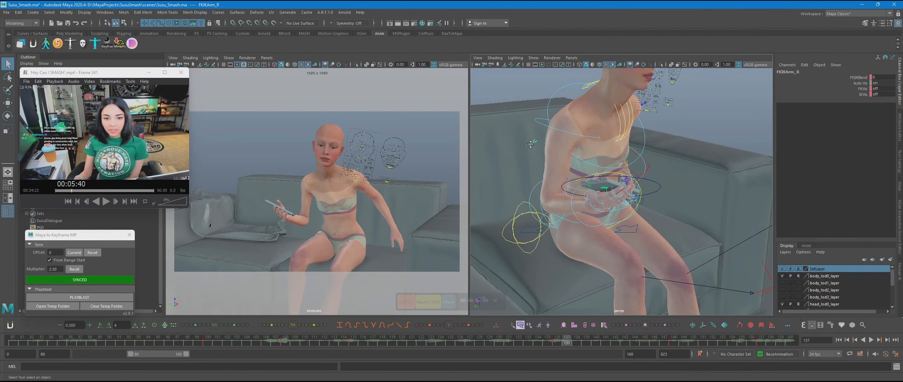
- Try to parent-constrain the phone's Root_ctrl to the right IKArm control at frame 136 with that target's weight at 0
left_click(761, 341)
left_click(623, 206)
left_click(557, 341)
left_click(658, 186, "shift")
left_click(22, 23)
left_click(17, 38)
left_click(180, 12)
left_click(206, 30)
left_click(882, 184)
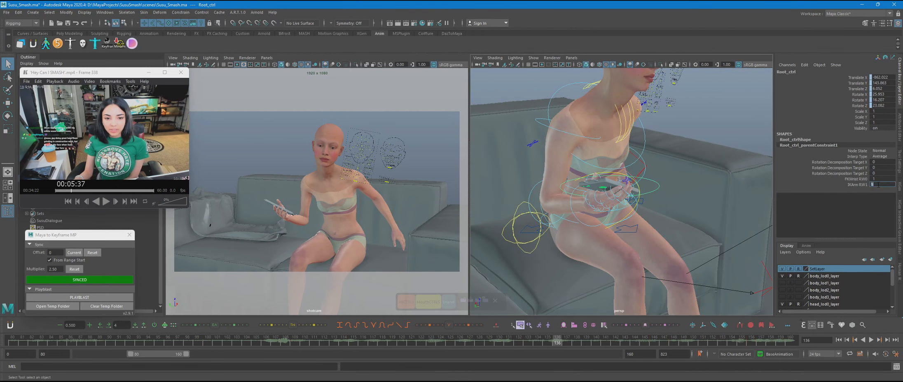
type("0")
left_click_drag(859, 182, 858, 185)
- Extend the playback range to start at frame 0 and key the phone constraint's two weights on the first frame
left_click_drag(130, 353, 78, 354)
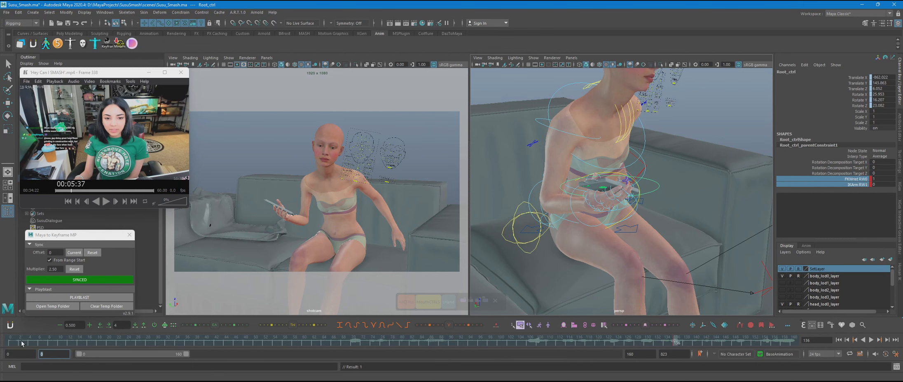
left_click(10, 341)
right_click(828, 180)
left_click(836, 9)
left_click(675, 341)
double_click(54, 354)
type("s")
- Try changing the phone constraint's FK wrist weight at frame 156, and undo the constraint changes
left_click_drag(694, 178, 672, 183, "alt")
left_click(774, 341)
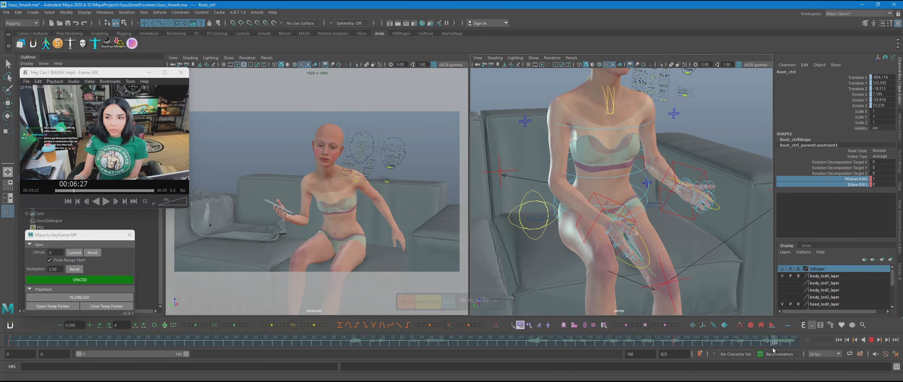
left_click(882, 179)
key("Return")
left_click_drag(756, 346, 774, 346)
mouse_move(672, 231)
left_mouse_down("alt")
mouse_move(651, 232)
mouse_move(687, 233)
mouse_move(679, 229)
left_mouse_up("alt")
key("ctrl+z")
key("ctrl+z")
key("ctrl+z")
key("ctrl+z")
- Display the skeleton joints around the right hand in the perspective view
left_click(655, 218)
left_click(623, 206)
left_click_drag(623, 206, 639, 208, "alt")
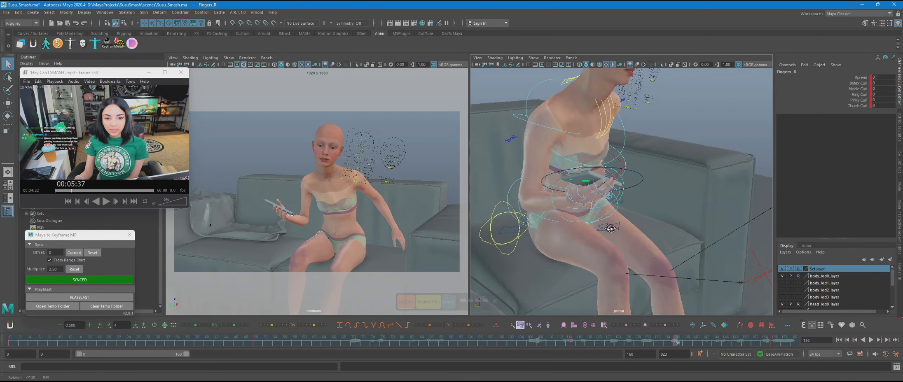
right_click_drag(576, 199, 598, 200, "alt")
middle_click_drag(597, 199, 636, 215, "alt")
left_click_drag(635, 215, 614, 214, "alt")
left_click(533, 58)
left_click(538, 168)
scroll(585, 223, "up", 4)
- Parent-constrain the phone's Root_ctrl to the right wrist joint and hide the joints again
left_click(585, 223)
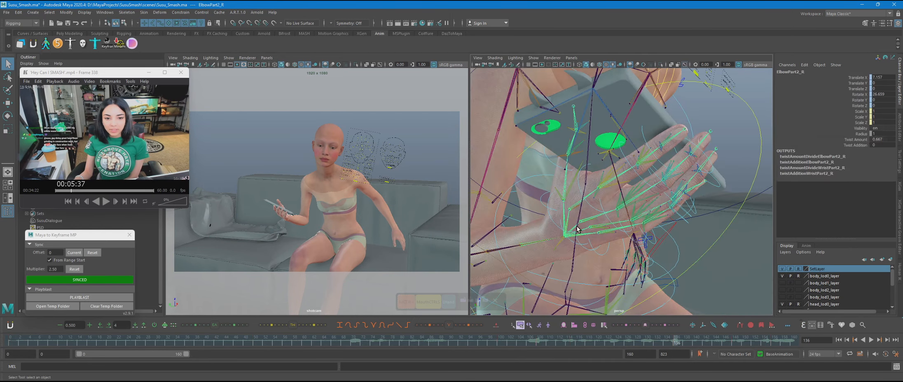
left_click(576, 230)
scroll(578, 231, "down", 4)
left_click(577, 200, "shift")
left_click(180, 12)
left_click(189, 29)
left_click(494, 58)
left_click(509, 143)
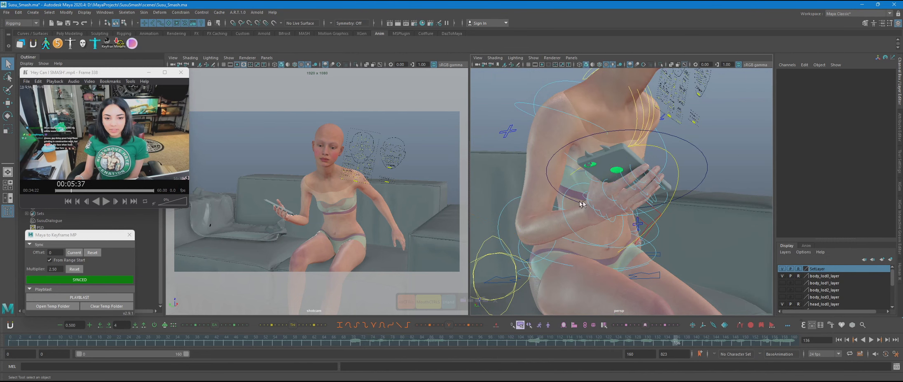
- Key the phone's FK wrist and wrist joint constraint weights at frame 0
scroll(621, 192, "down", 3)
left_click(675, 189)
left_click(882, 184)
key("alt+shift+v")
left_click_drag(893, 181, 886, 184)
right_click(886, 184)
left_click(837, 9)
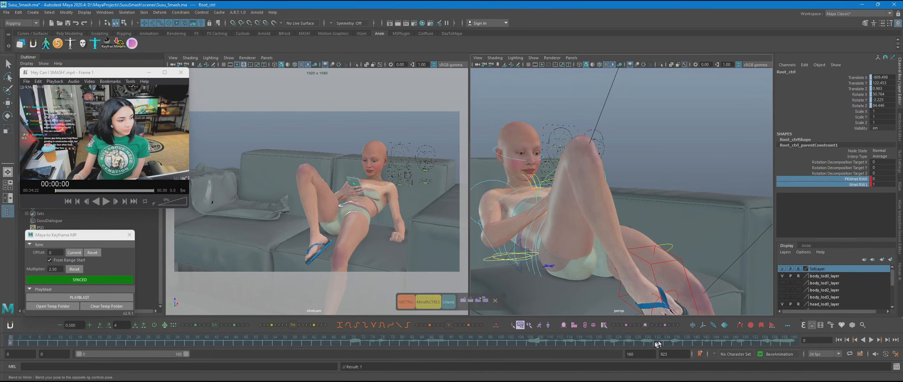
- Set a key on the right arm's control and check the arm's FK/IK switch at frame 142
left_click_drag(657, 344, 725, 352)
left_click(558, 210)
left_click(585, 205)
key("w")
key("s")
left_click_drag(620, 247, 670, 247, "alt")
left_click(568, 141)
mouse_move(705, 345)
left_mouse_down()
mouse_move(744, 356)
mouse_move(711, 354)
left_mouse_up()
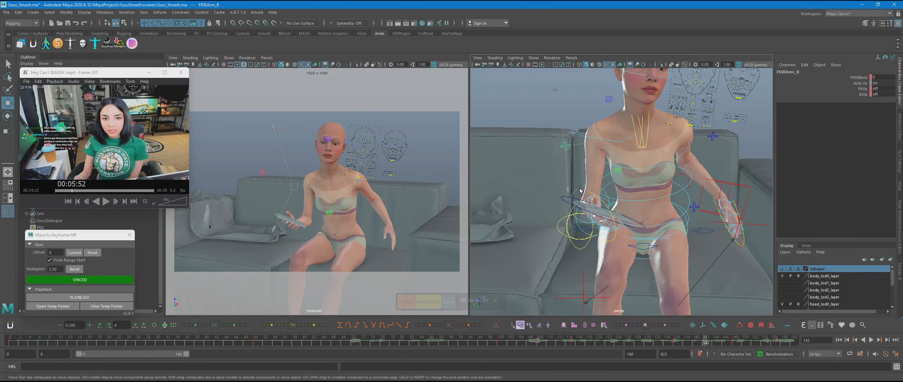
- Rotate the right FK elbow to raise the forearm and phone around frame 144, and key the pose
left_click(578, 212)
right_click_drag(578, 212, 622, 222, "alt")
left_click_drag(745, 342, 707, 342, "shift")
left_click(724, 325)
key("e")
key("s")
key("q")
- Play back the animation to check the right arm and phone motion, and inspect the left arm's pole control
key("alt+v")
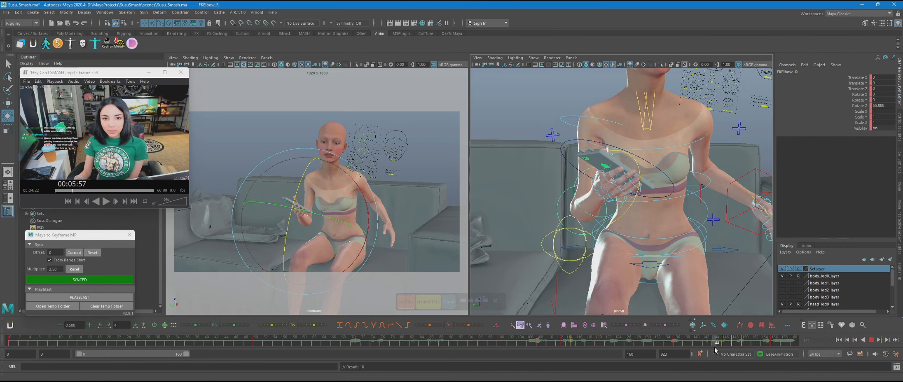
left_click(872, 341)
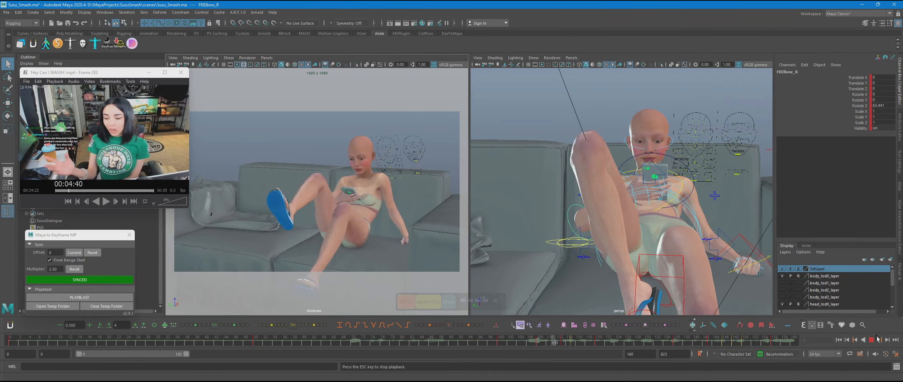
left_click(871, 340)
left_click_drag(577, 252, 535, 265, "alt")
left_click(666, 219)
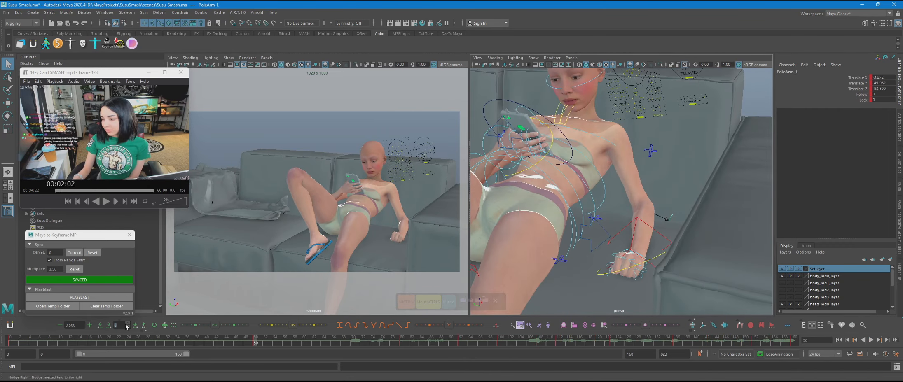
left_click(9, 341)
middle_click(288, 268)
left_click(871, 340)
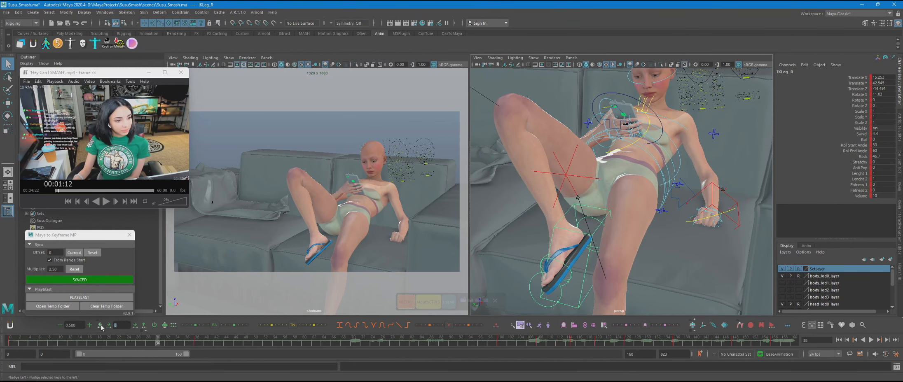
- Replay the shot from different frames to check the leg, right shoulder and wrist motion
left_click(872, 341)
left_click(28, 342)
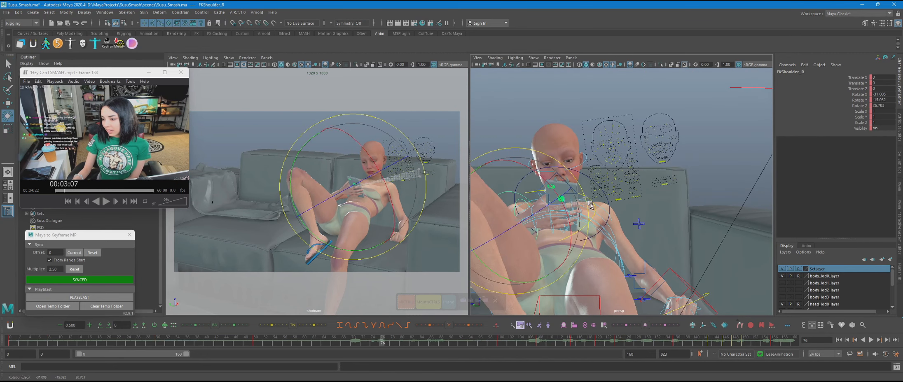
key("q")
left_click(872, 340)
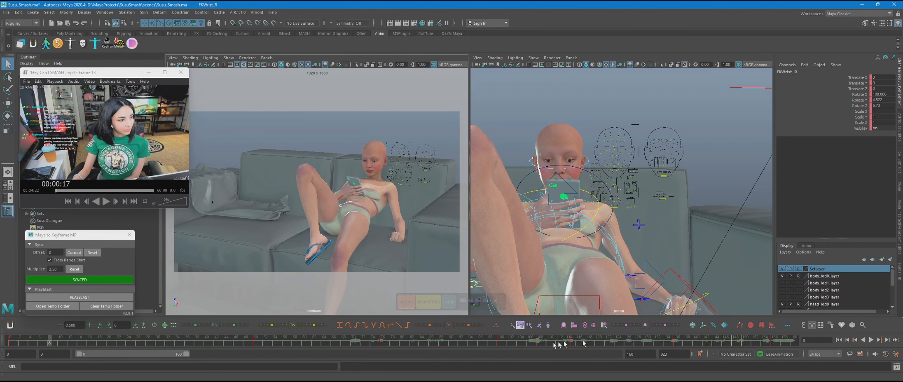
left_click(500, 341)
left_click(872, 340)
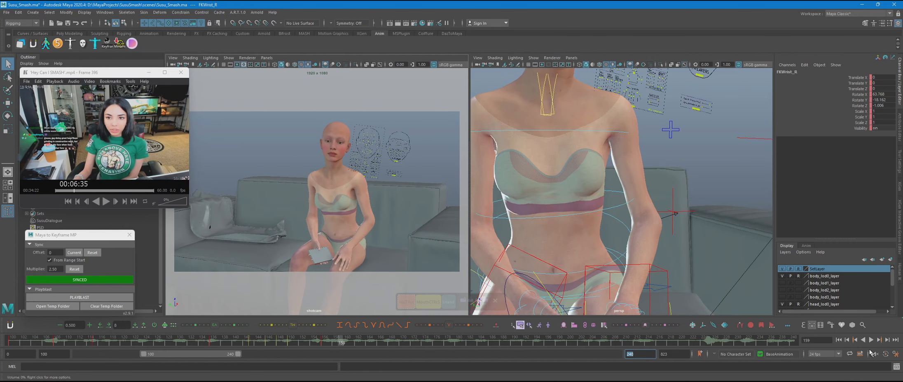
- Rotate the neck and head controls to adjust the character's gaze at frame 168
left_click(392, 343)
mouse_move(577, 190)
left_mouse_down("alt")
mouse_move(659, 190)
mouse_move(593, 194)
left_mouse_up("alt")
left_click(593, 175)
key("e")
left_click_drag(274, 128, 258, 142)
key("q")
left_click(577, 111)
key("e")
left_click_drag(264, 180, 267, 185)
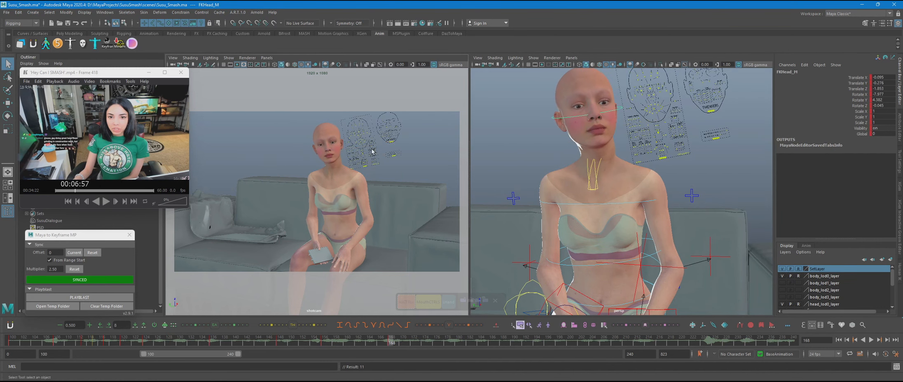
- Play back the head motion and rotate the neck control at frame 174
left_click(871, 340)
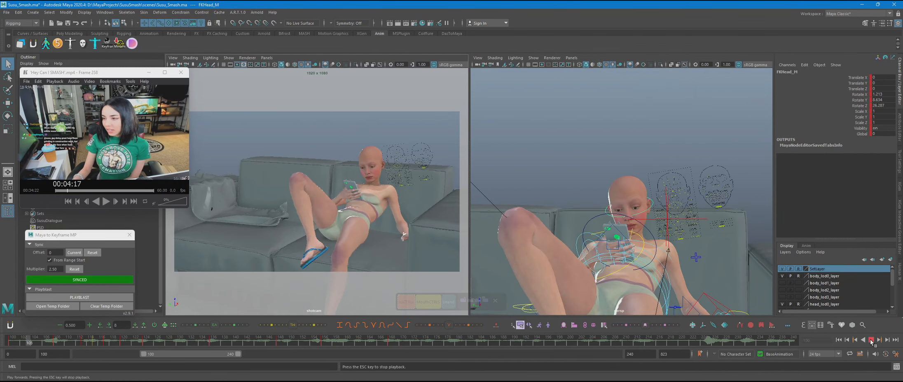
left_click_drag(303, 343, 425, 343)
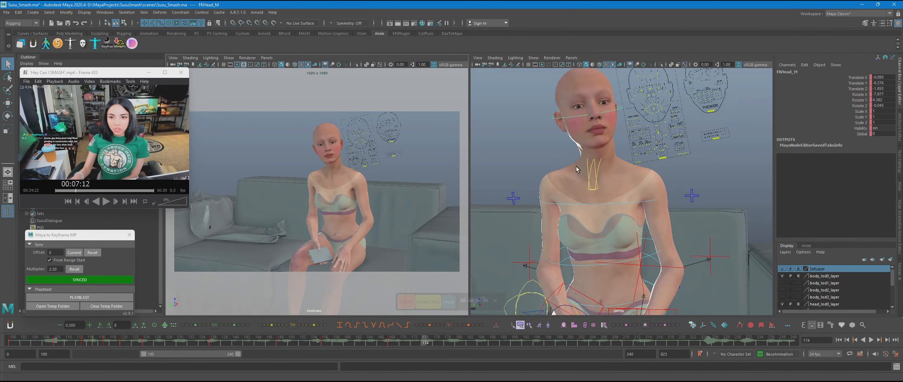
left_click_drag(576, 169, 659, 173, "alt")
mouse_move(425, 342)
left_mouse_down()
mouse_move(323, 342)
mouse_move(425, 343)
left_mouse_up()
mouse_move(659, 173)
left_mouse_down("alt")
mouse_move(576, 169)
mouse_move(659, 173)
left_mouse_up("alt")
left_click(589, 194)
key("e")
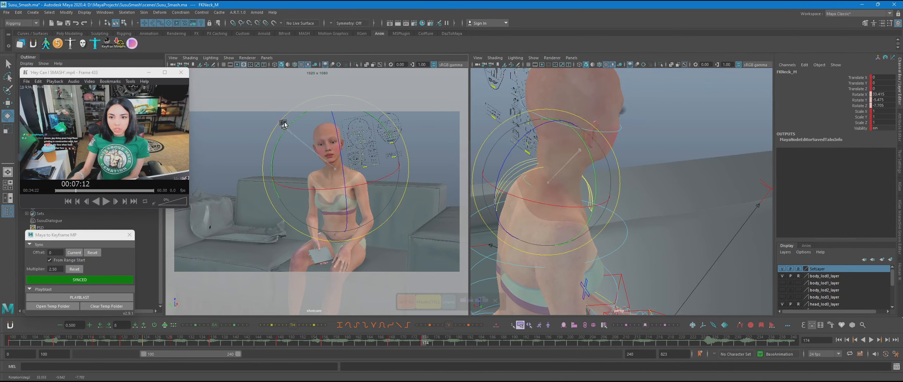
left_click_drag(283, 125, 292, 118)
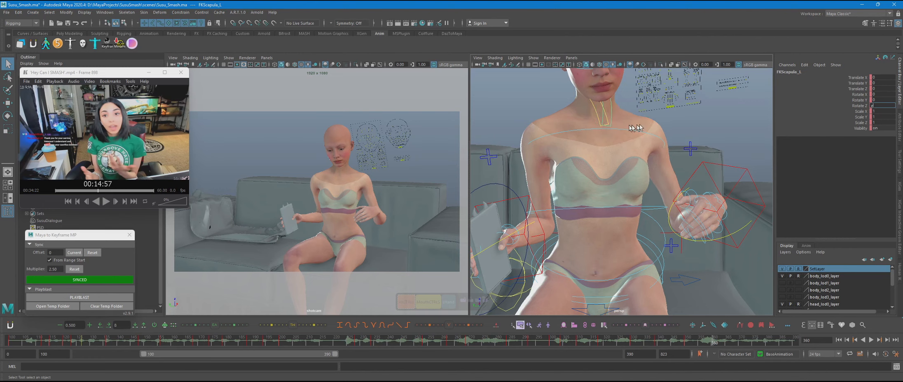
- Move and rotate the left arm's IK control at frame 360 to bring the left hand in front of the chest
key("e")
key("q")
scroll(659, 193, "down", 2)
left_click(682, 205)
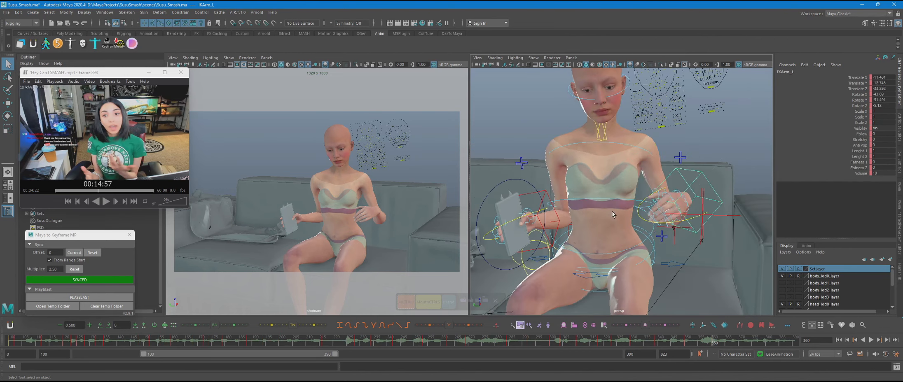
key("w")
key("e")
left_click_drag(682, 205, 628, 208)
key("w")
left_click_drag(628, 208, 692, 225, "alt")
key("e")
left_click(669, 222)
- Move and rotate the right arm's IK control at frame 360 to bring the phone in front of the chest
left_click(556, 206)
key("w")
left_click_drag(547, 227, 571, 219)
key("e")
left_click_drag(585, 259, 601, 249)
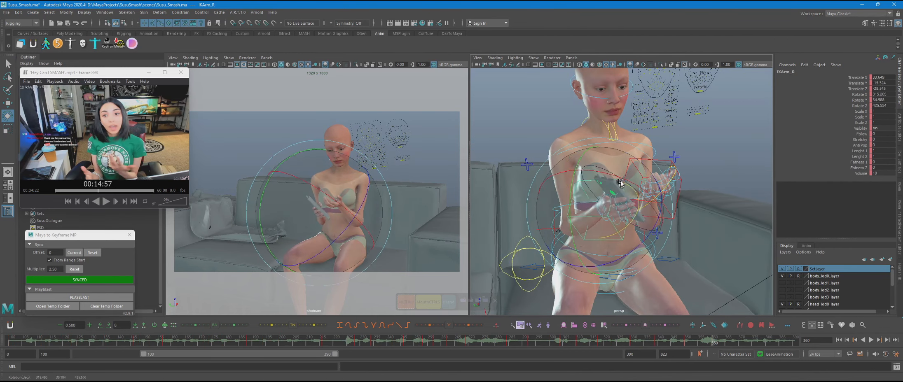
left_click(550, 231)
key("w")
key("q")
- Rotate the head control at frame 360 to lift and turn the face
left_click_drag(626, 228, 666, 226, "alt")
key("w")
scroll(659, 205, "down", 2)
left_click(624, 108)
key("e")
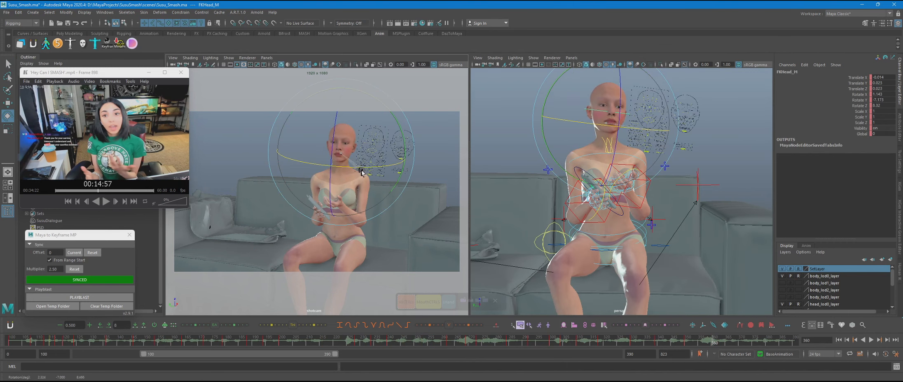
left_click_drag(361, 171, 351, 160)
- Rotate the raised left hand at frame 360 and select the left arm's pole control
left_click(639, 190)
key("e")
left_click_drag(362, 222, 348, 233)
key("q")
left_click(651, 221)
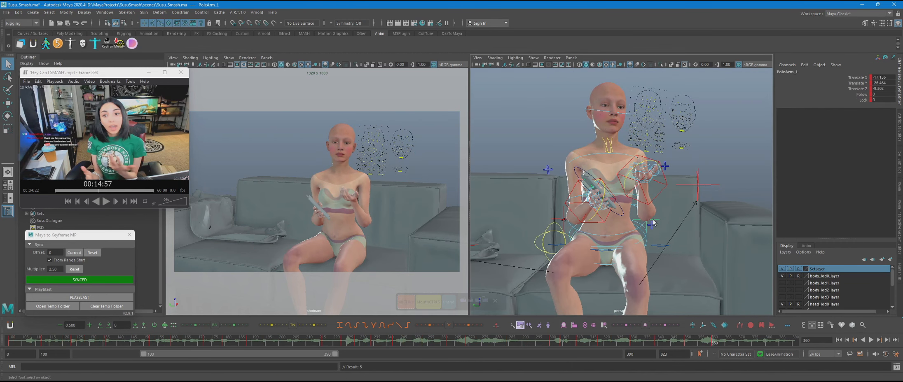
- Save the scene, play the full animation from the start and return to the first frame
left_click(405, 302)
key("alt+shift+v")
key("ctrl+s")
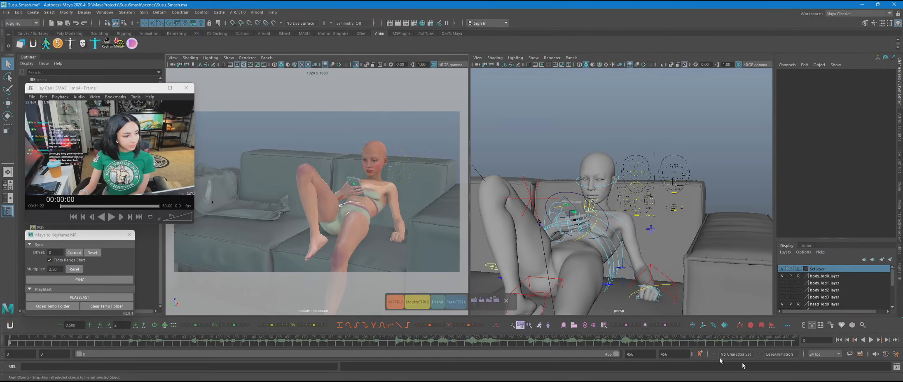
left_click(871, 340)
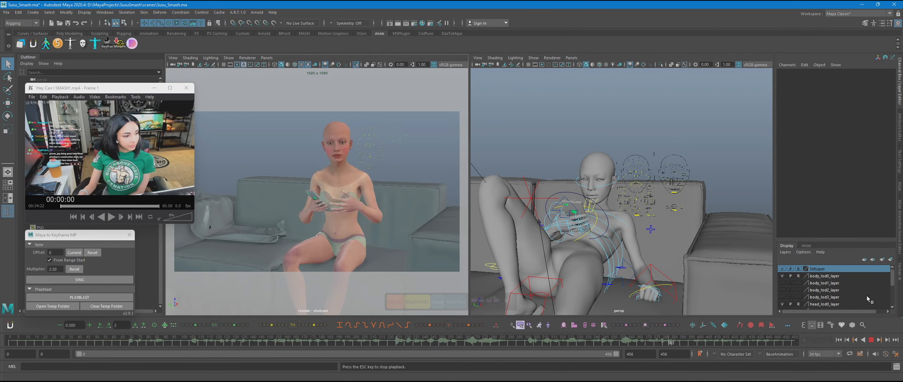
left_click(871, 340)
left_click(838, 340)
- Select only the face controls and create an animation layer named LipSyncAnim from the selection
left_click(394, 302)
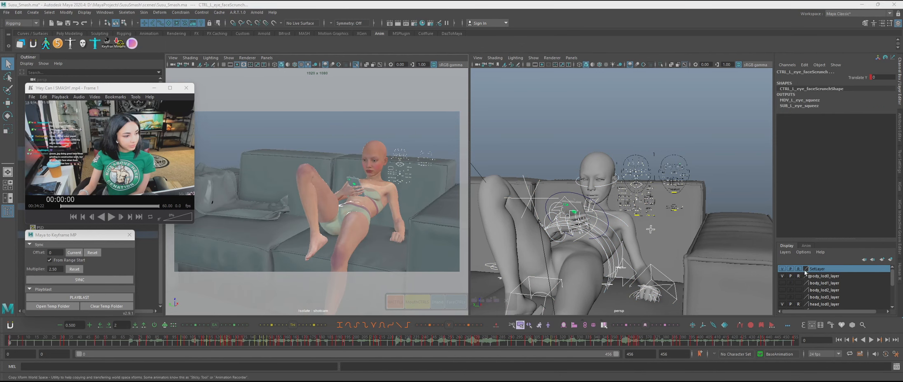
left_click(806, 245)
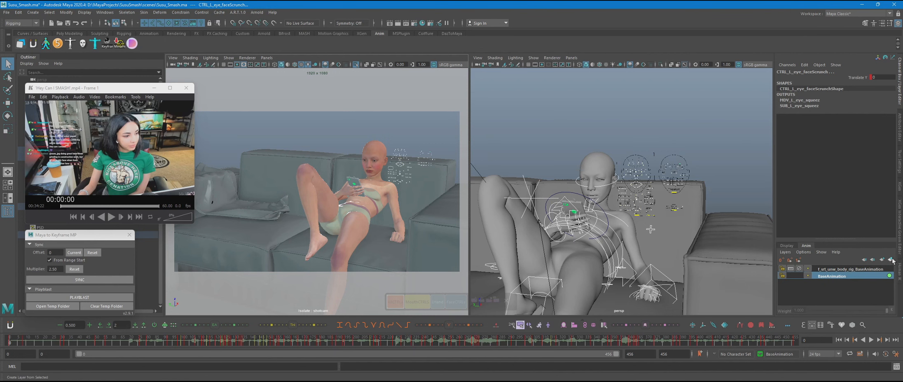
left_click(733, 185)
left_click(455, 302)
key("ctrl+1")
left_click_drag(589, 172, 565, 210, "ctrl")
key("ctrl+1")
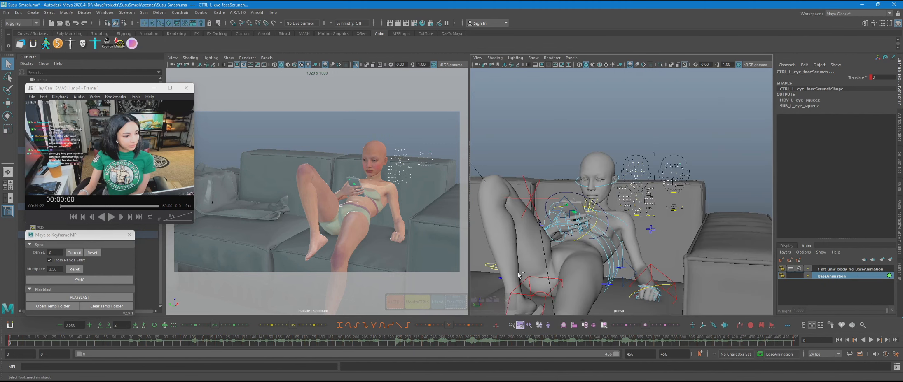
right_click(452, 301)
left_click(474, 328)
key("ctrl+1")
key("ctrl+1")
left_click(889, 260)
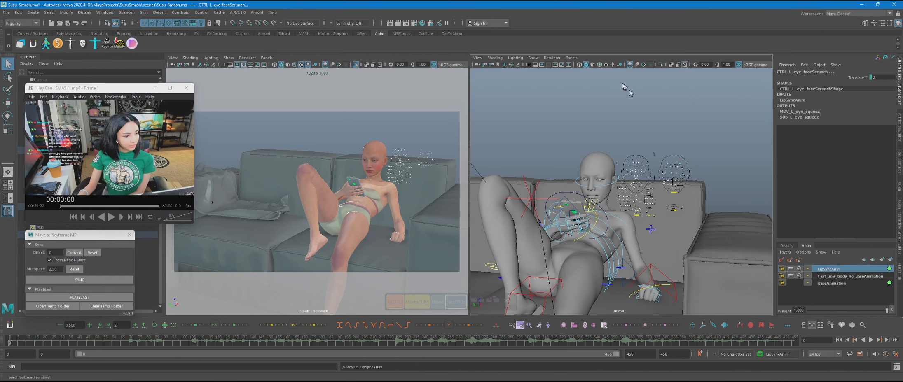
- Frame the face closely and open Studio Library on the Metahuman_Susu mouth poses
right_click_drag(670, 98, 708, 160, "alt")
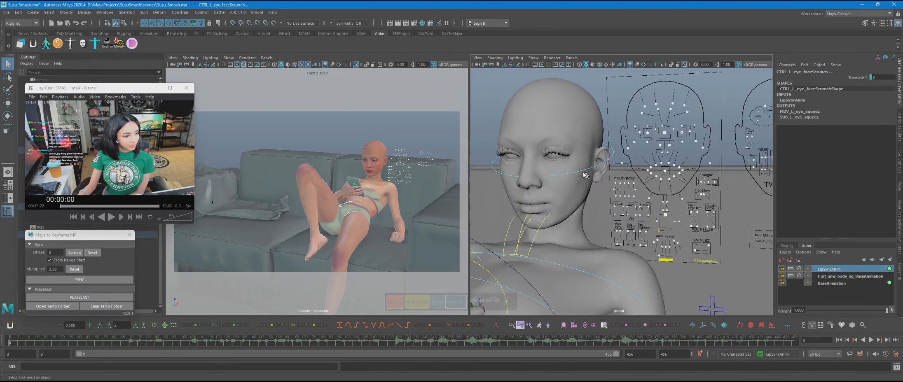
middle_click_drag(709, 161, 650, 200, "alt")
left_click(17, 43)
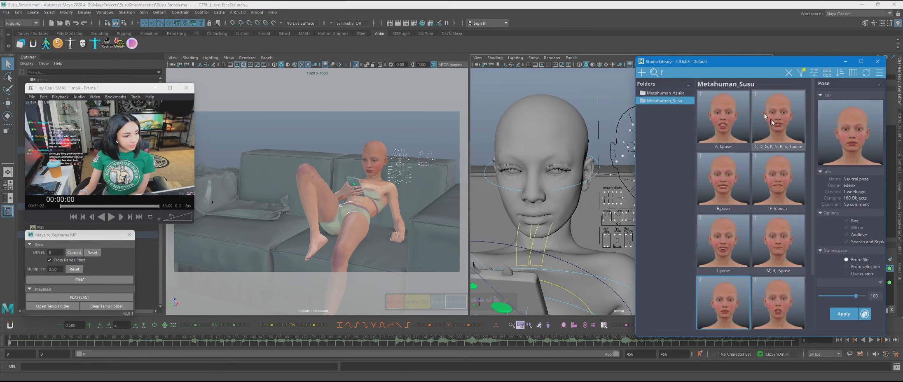
scroll(731, 236, "down", 2)
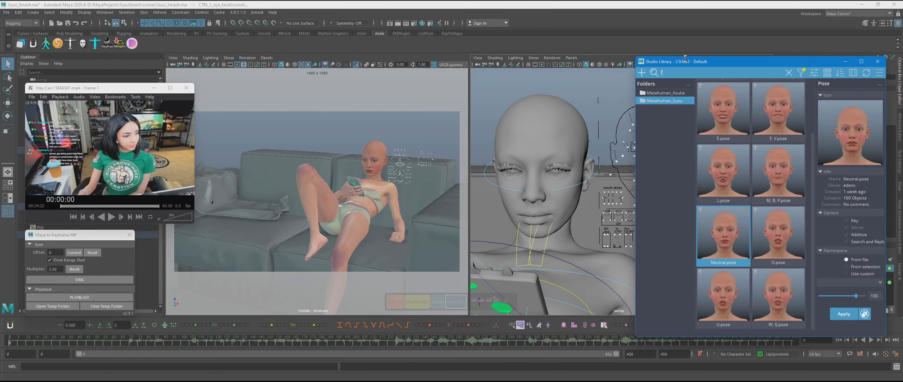
- Blend the E pose at 32% onto the face at frame 70, followed by the A, I pose at 56%
left_click(127, 345)
left_click(122, 343)
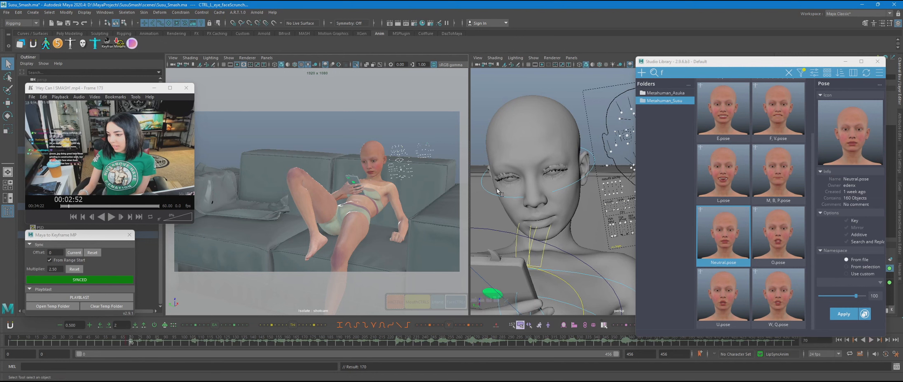
scroll(750, 211, "up", 2)
left_click(725, 194)
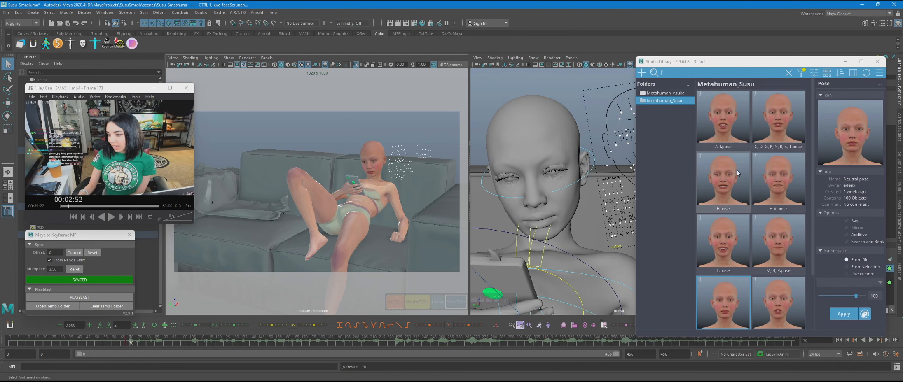
left_click_drag(585, 230, 582, 198, "alt")
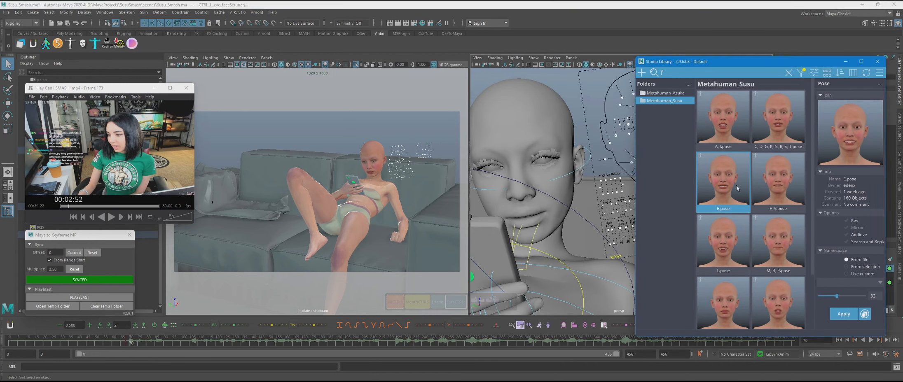
middle_click_drag(743, 122, 764, 122)
left_click_drag(589, 187, 561, 190, "alt")
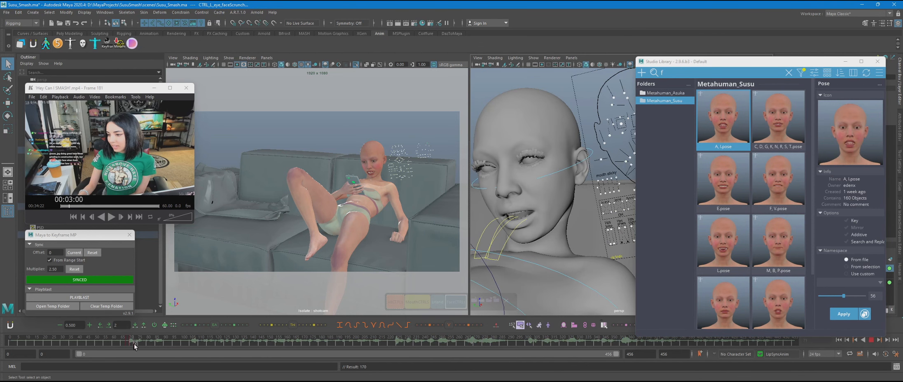
- Apply the C, D, G, K, N, R, S, T pose at 100% at frame 75 and blend in the A, I pose after it
double_click(784, 132)
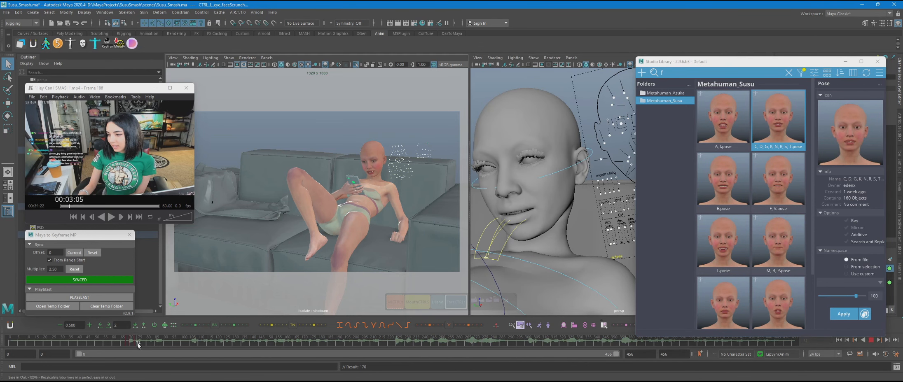
left_click_drag(138, 344, 140, 344)
scroll(764, 236, "down", 2)
scroll(764, 236, "up", 2)
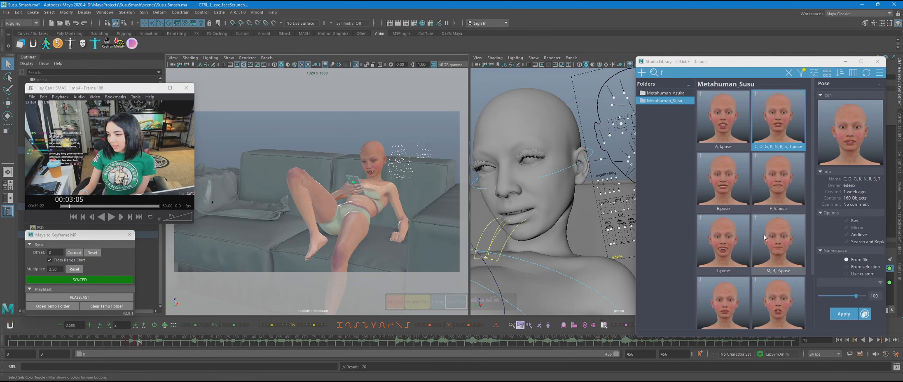
middle_click_drag(741, 125, 765, 126)
- Blend the M, B, P pose at 39% near frame 80 and apply the A, I pose at 100% at frame 85
left_click(140, 342)
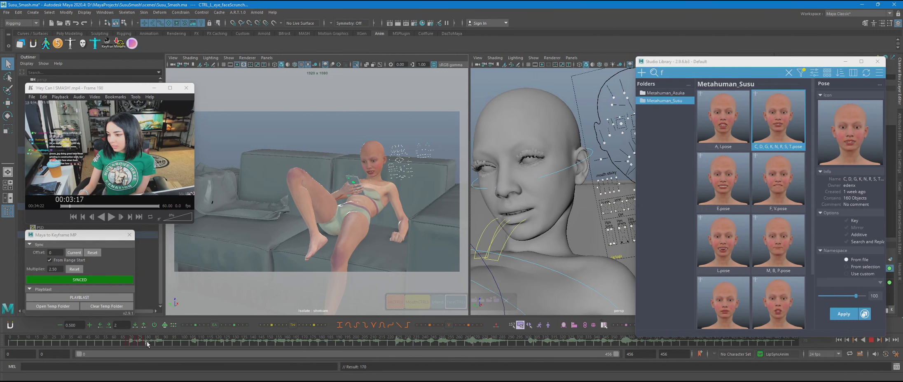
middle_click_drag(775, 250, 791, 250)
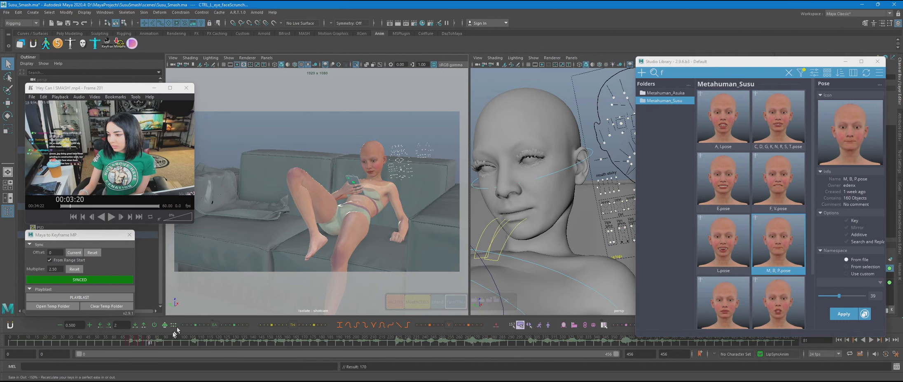
double_click(717, 128)
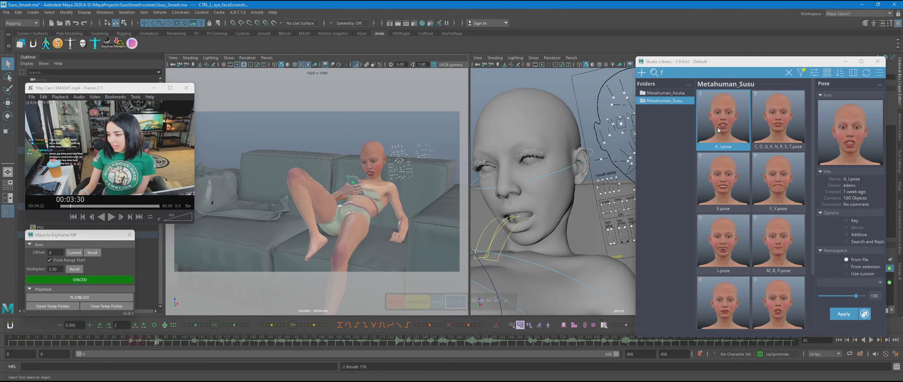
- Blend the Neutral pose at 27% and apply the C, D, G, K, N, R, S, T pose at 100% at frame 88
scroll(762, 243, "down", 3)
middle_click_drag(724, 241, 735, 241)
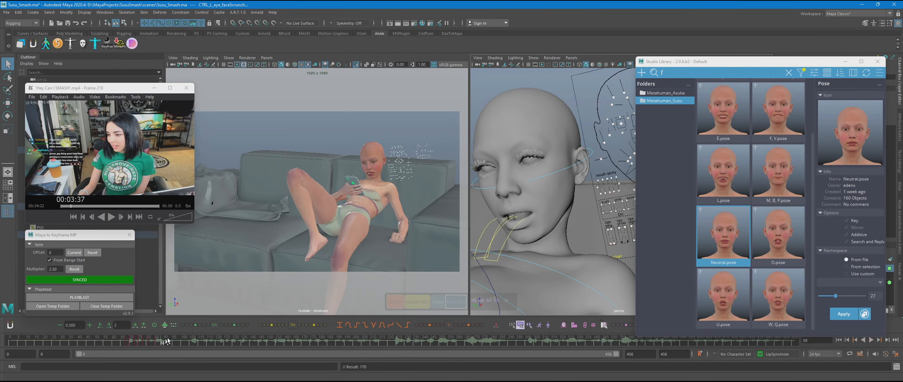
scroll(737, 220, "up", 3)
double_click(778, 121)
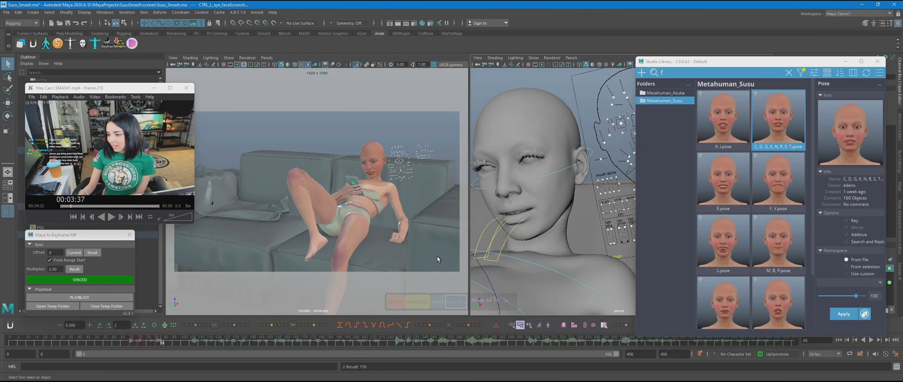
- Limit the playback range to frames 65 to 90 and play it back with the mouth framed closely
left_click(173, 344)
left_click(40, 355)
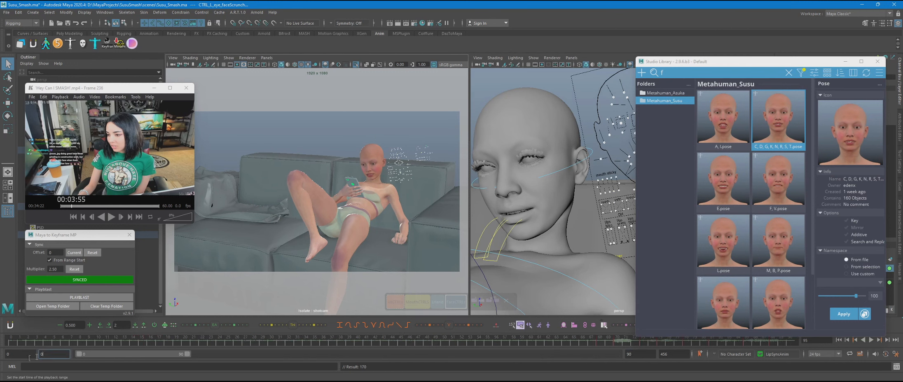
left_click(838, 342)
scroll(615, 220, "up", 3)
middle_click_drag(615, 220, 630, 140, "alt")
left_click(871, 341)
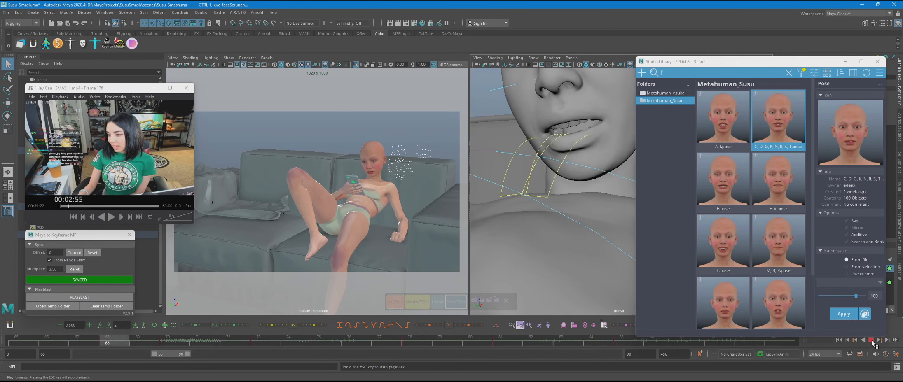
left_click(186, 345)
- Strengthen the lip closure just before the open A, I shape by blending the M, B, P pose at 70%
left_click_drag(186, 345, 461, 337)
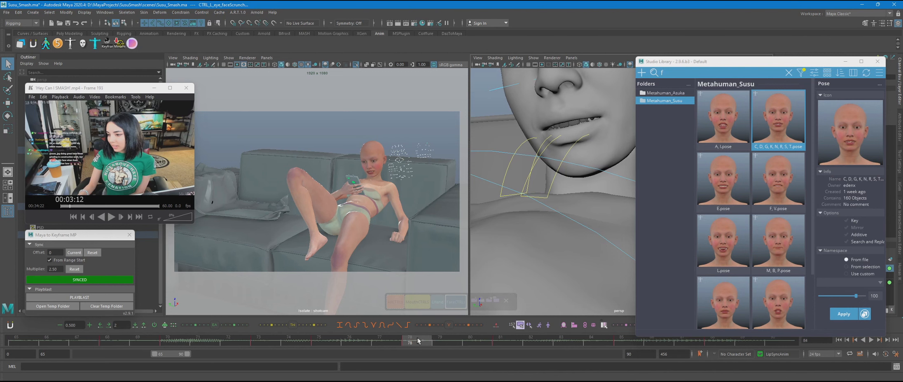
scroll(777, 243, "down", 3)
scroll(778, 243, "up", 3)
left_click_drag(540, 338, 508, 339)
middle_click_drag(774, 249, 818, 250)
- Extend the playback range to end at frame 95 and replay the mouth animation from its start
left_click(871, 340)
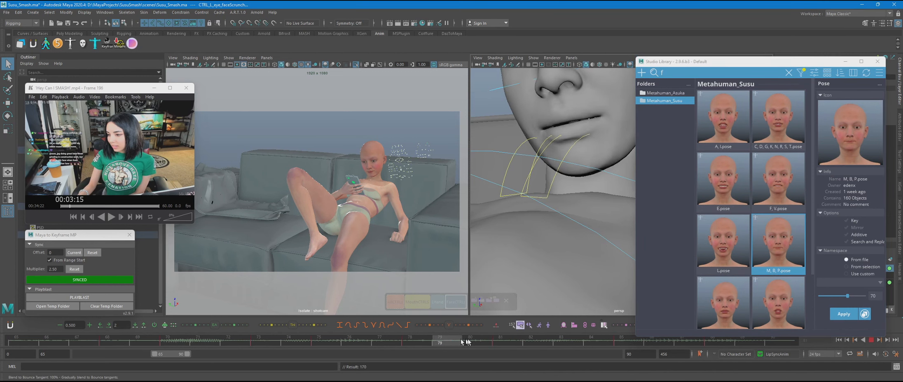
left_click(871, 340)
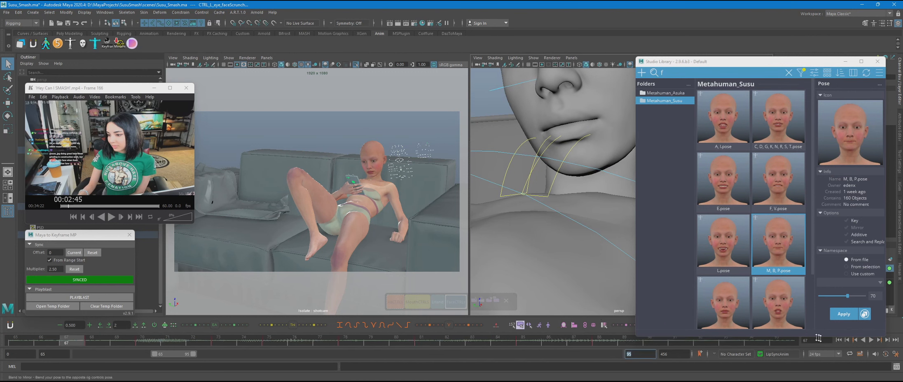
left_click(839, 340)
left_click(871, 339)
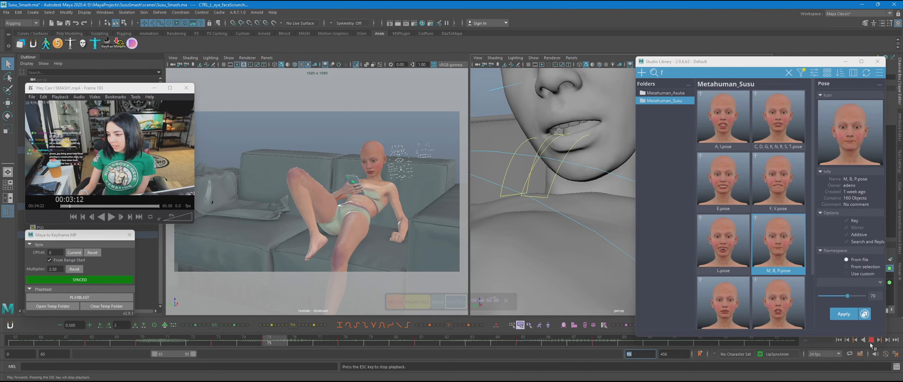
left_click(871, 340)
- Blend the A, I pose at 81% at frame 85 and the U pose at 33% at frame 91
left_click_drag(496, 344, 529, 343)
middle_click_drag(721, 130, 771, 130)
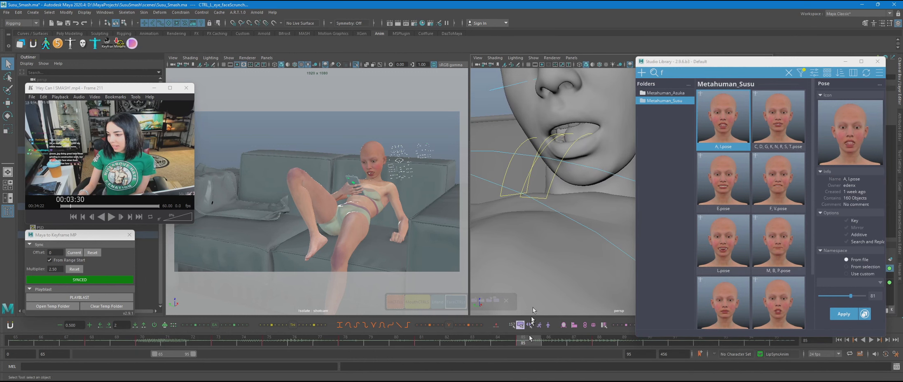
left_click_drag(548, 344, 680, 345)
scroll(745, 265, "down", 3)
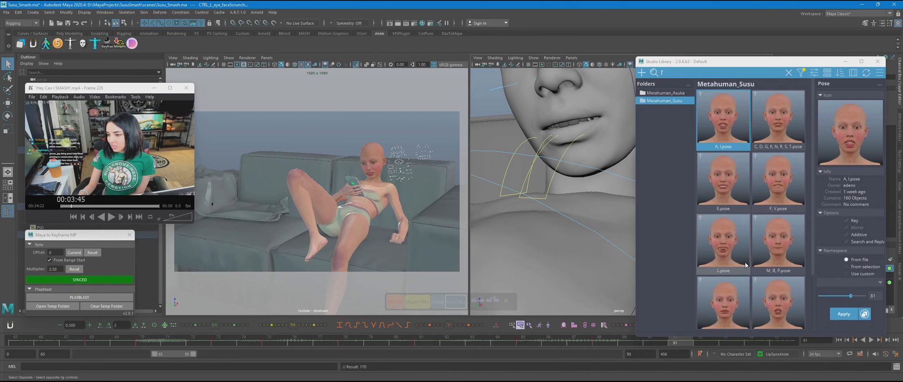
middle_click_drag(727, 289, 743, 296)
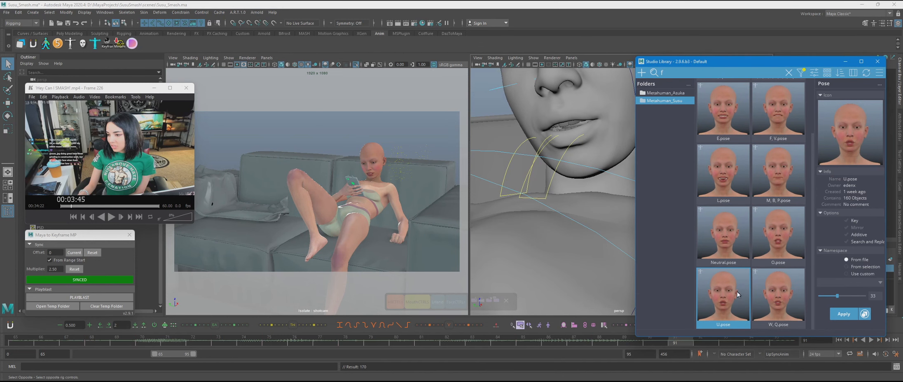
left_click_drag(522, 345, 597, 347)
left_click(871, 341)
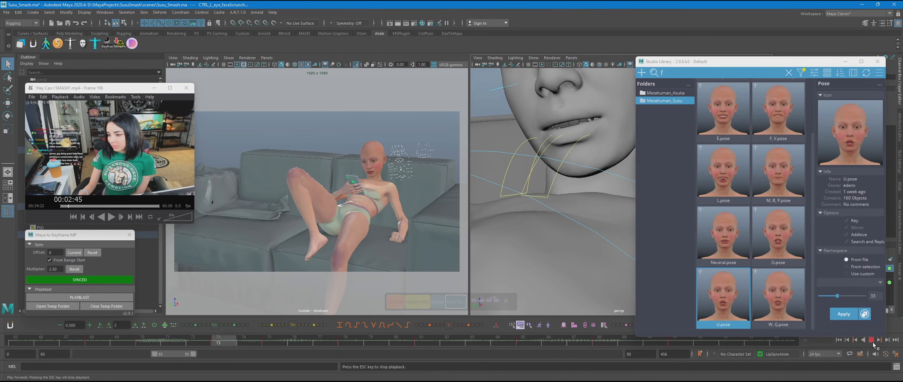
left_click(872, 342)
- Widen the playback range to frames 0 to 154 and play the animation from its start
scroll(488, 219, "down", 4)
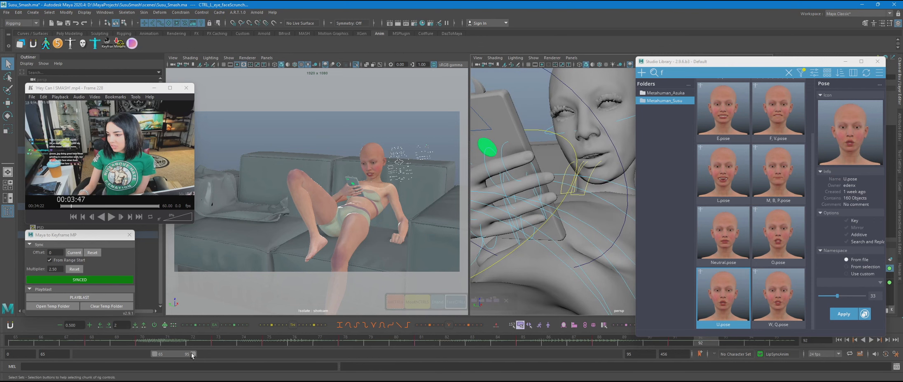
left_click_drag(191, 355, 332, 355)
left_click_drag(233, 356, 159, 356)
middle_click(414, 202)
left_click(840, 340)
left_click(871, 340)
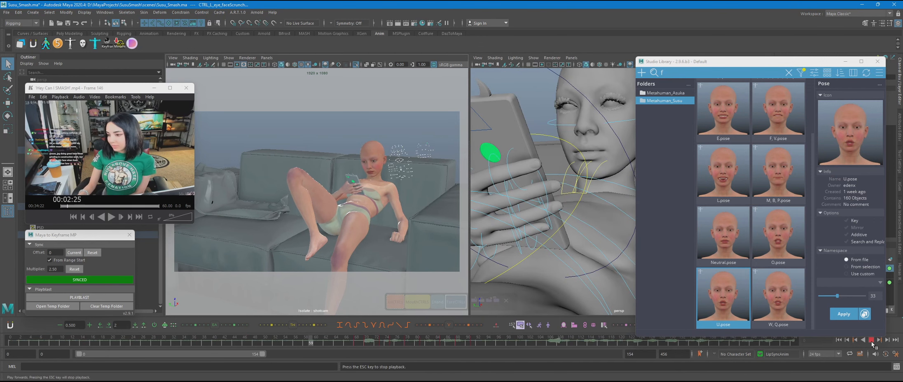
left_click(871, 342)
- Set the playback range to start at frame 104, review that section and return to the first frame
left_click(54, 354)
type("104")
key("Return")
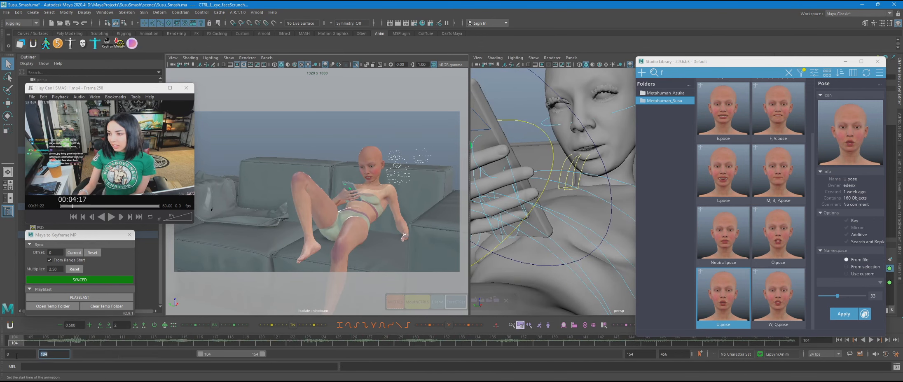
left_click(863, 340)
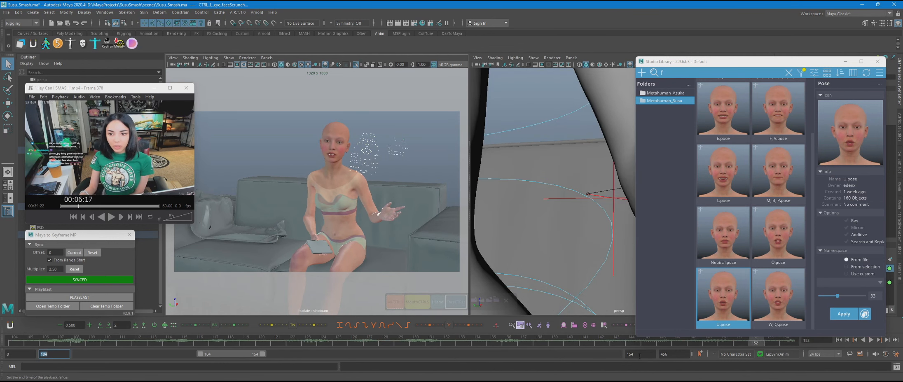
key("alt+shift+v")
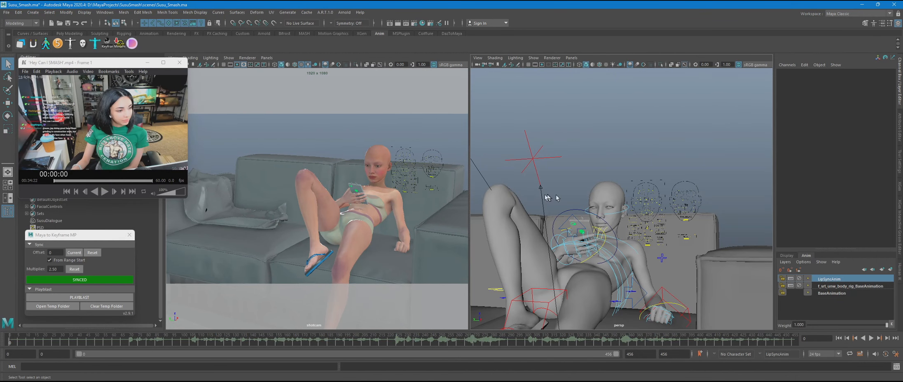
- Play the whole shot enlarged through the shot camera, return to the first frame and restore the two-view layout
key("space")
key("alt+v")
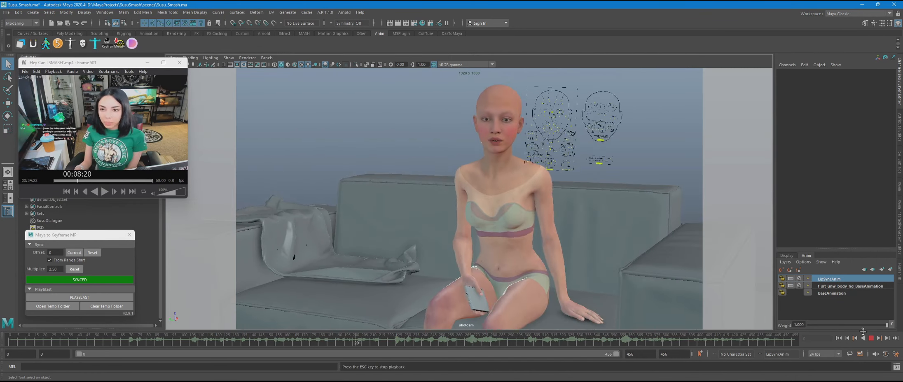
left_click(871, 338)
left_click(839, 338)
key("space")
- Launch animBot, select all facial controls through their saved select set and create a new animation layer named EmoteAnim from them
left_click(32, 43)
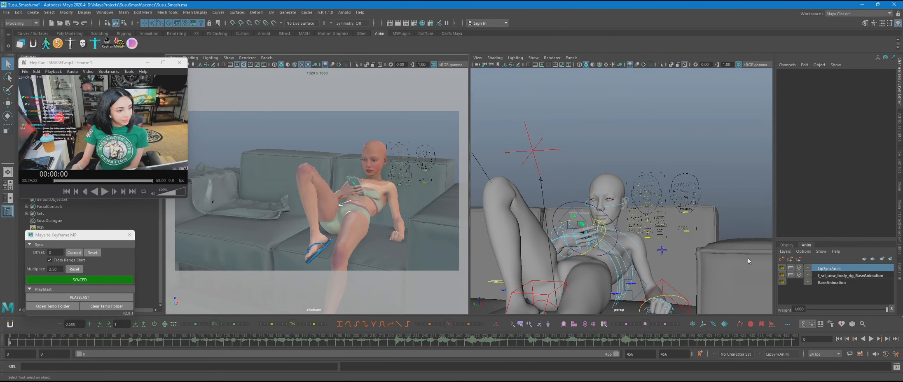
left_click(519, 324)
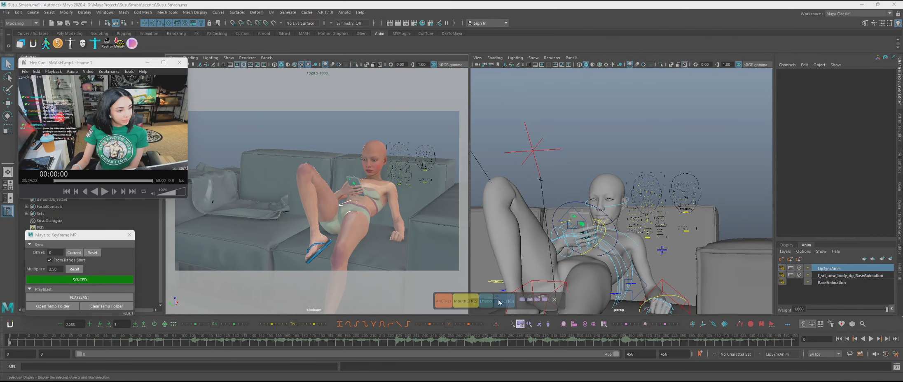
left_click(444, 301)
left_click(890, 259)
double_click(827, 267)
type("EmoteAnim")
key("Return")
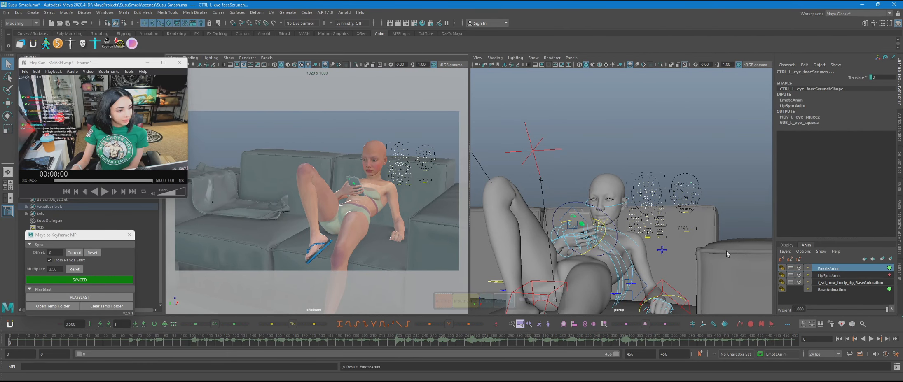
- At frame 201, adjust the mouth funnel and purse controls on the EmoteAnim layer and key them
middle_click(573, 188)
left_click(413, 343)
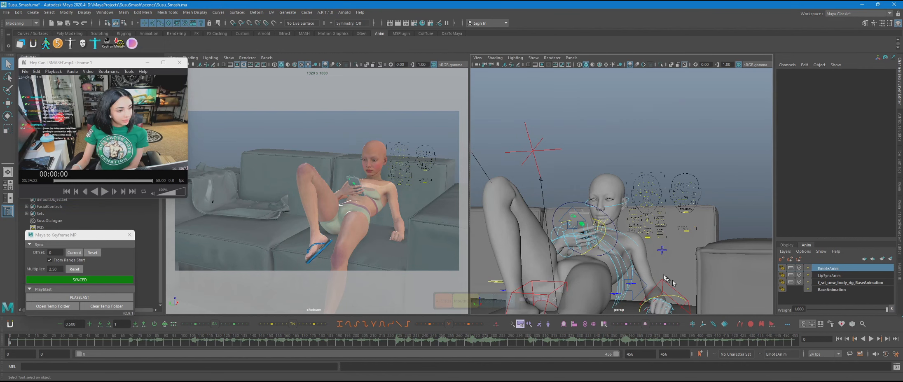
left_click(105, 12)
mouse_move(119, 51)
left_click(181, 57)
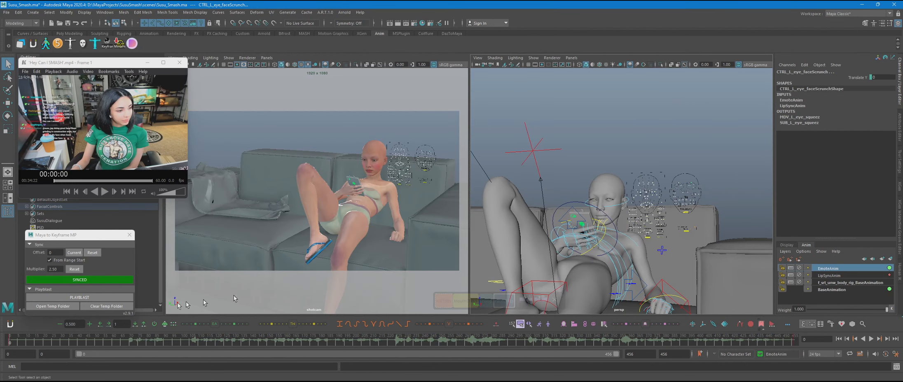
left_click(871, 338)
mouse_move(362, 342)
left_mouse_down()
mouse_move(305, 342)
mouse_move(358, 342)
left_mouse_up()
left_click_drag(644, 211, 661, 226)
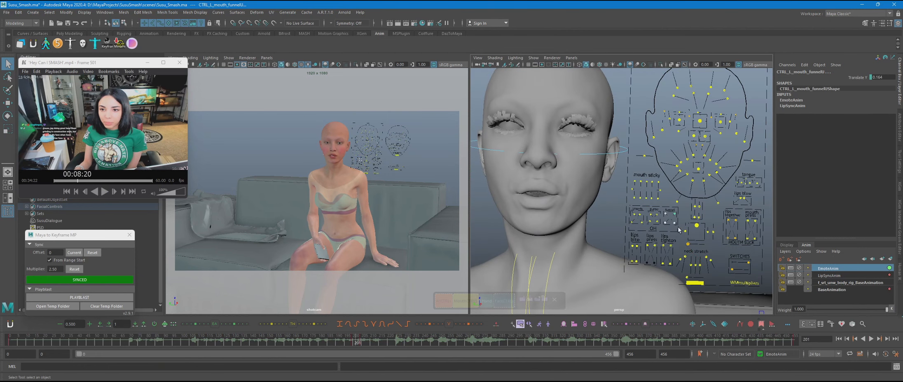
key("w")
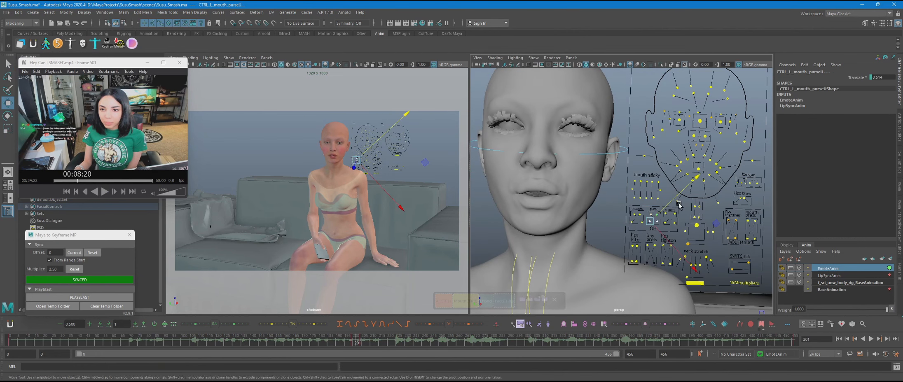
key("s")
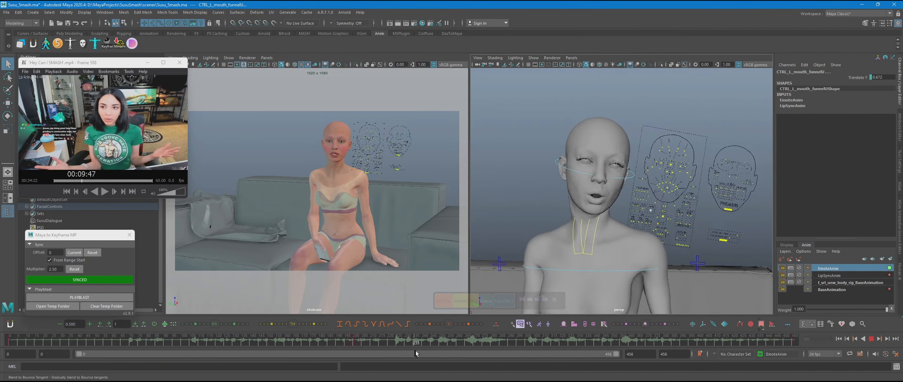
- Select the facial controls where the hands open outward, adjust the jaw control there and play the animation onward
left_click(504, 300)
left_click(419, 344)
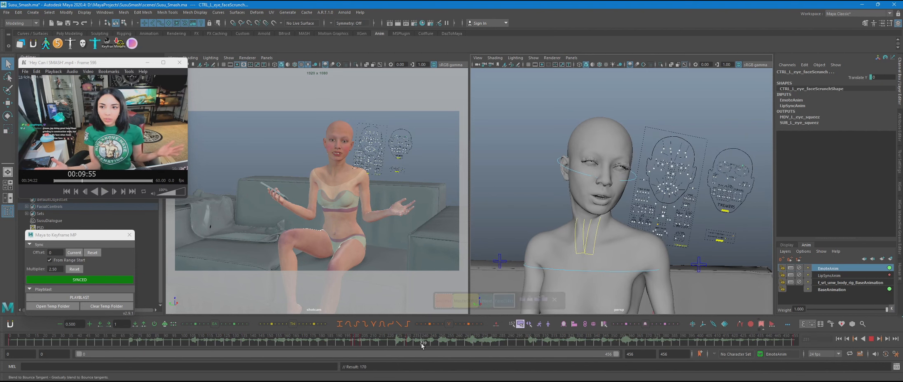
left_click(663, 218)
key("w")
key("alt+v")
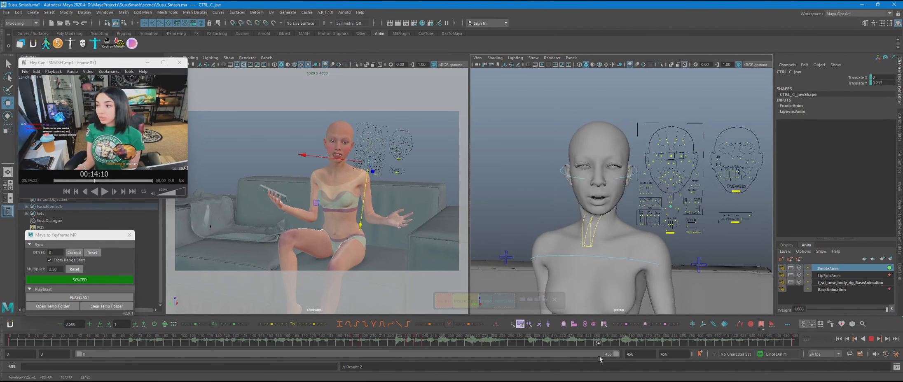
key("q")
left_click_drag(745, 366, 703, 356)
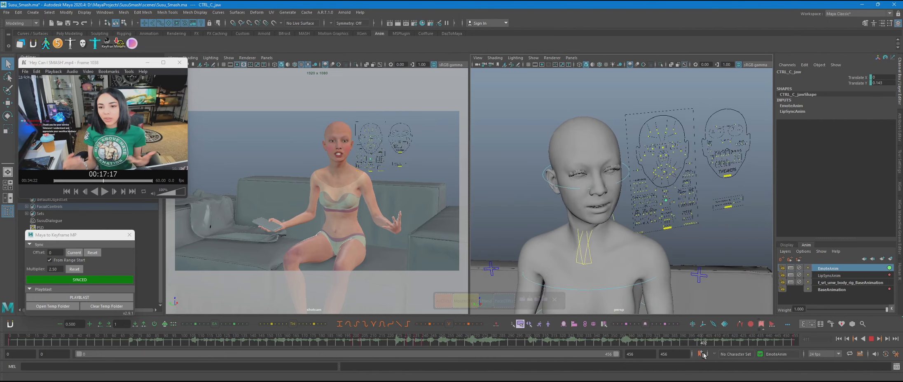
- At frame 411, adjust the central mouth control and key all facial controls
right_click_drag(648, 225, 659, 232, "alt")
middle_click_drag(659, 232, 733, 230, "alt")
left_click(679, 143)
key("w")
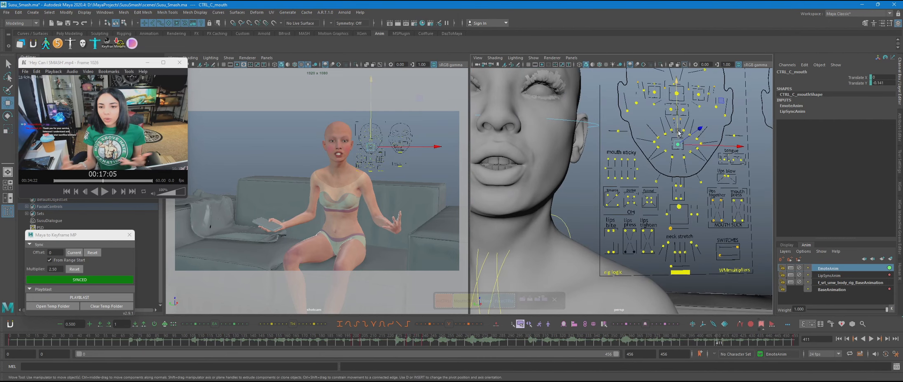
left_click(504, 301)
key("s")
- At frame 410, adjust the lower-lip depress and lip-bite controls on both sides of the mouth and key them
left_click_drag(721, 342, 717, 346)
left_click(672, 130)
left_click(685, 131, "shift")
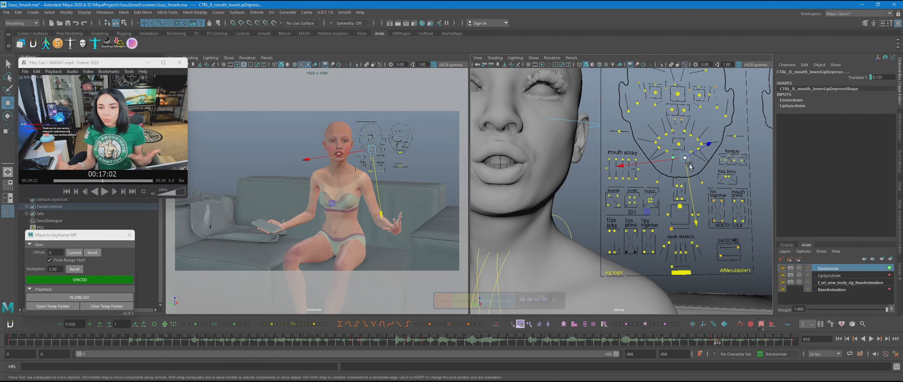
left_click_drag(658, 98, 660, 104)
left_click_drag(607, 227, 612, 235)
key("s")
right_click_drag(635, 219, 605, 218, "alt")
key("q")
- Reselect the facial controls a few frames further on, adjust the jaw control and check the mouth motion
mouse_move(717, 345)
left_mouse_down()
mouse_move(755, 345)
mouse_move(727, 347)
left_mouse_up()
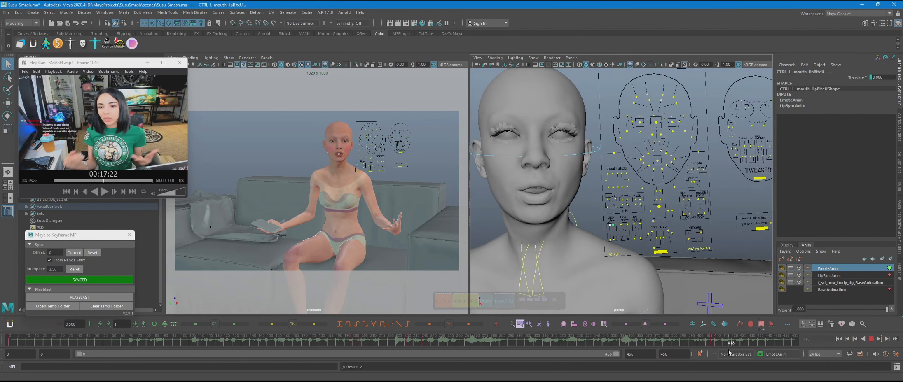
left_click(503, 301)
left_click(660, 209)
key("w")
left_click_drag(660, 208, 659, 206)
key("q")
left_click_drag(728, 346, 726, 348)
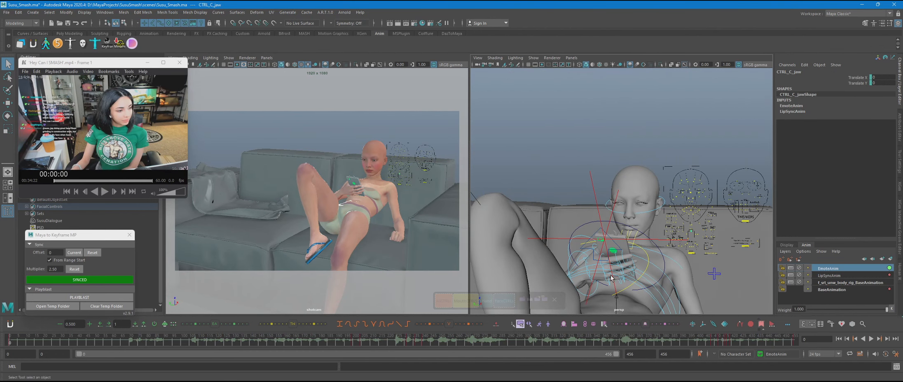
- At frame 0, select both eye controls and display the character textured and lit in the perspective view
middle_click_drag(611, 278, 566, 260, "alt")
right_click_drag(566, 260, 647, 260, "alt")
left_click_drag(652, 134, 718, 160)
right_click_drag(718, 160, 659, 159, "alt")
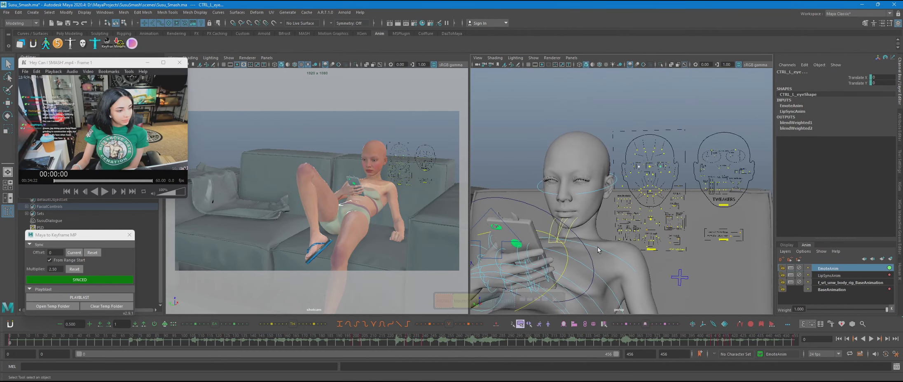
key("6")
key("7")
- Lower the gaze toward the phone with the eye controls at about -0.419 vertical translation and key it
middle_click_drag(659, 193, 689, 156, "alt")
key("w")
right_click_drag(667, 124, 690, 98, "alt")
left_click_drag(690, 98, 690, 100)
left_click_drag(690, 100, 657, 229, "alt")
key("s")
key("q")
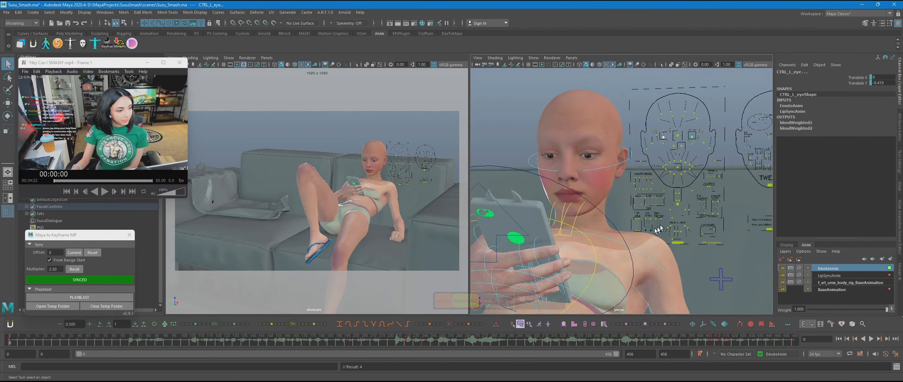
- At frame 51, select the brow-raise controls on both sides, adjust them and set a key
left_click(871, 338)
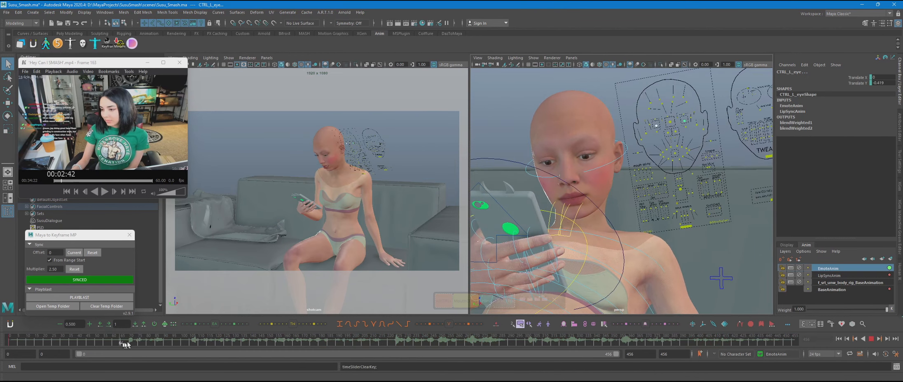
left_click_drag(119, 344, 98, 344)
left_click_drag(630, 99, 703, 124)
key("w")
left_click(626, 91)
left_click(588, 223)
key("ctrl+z")
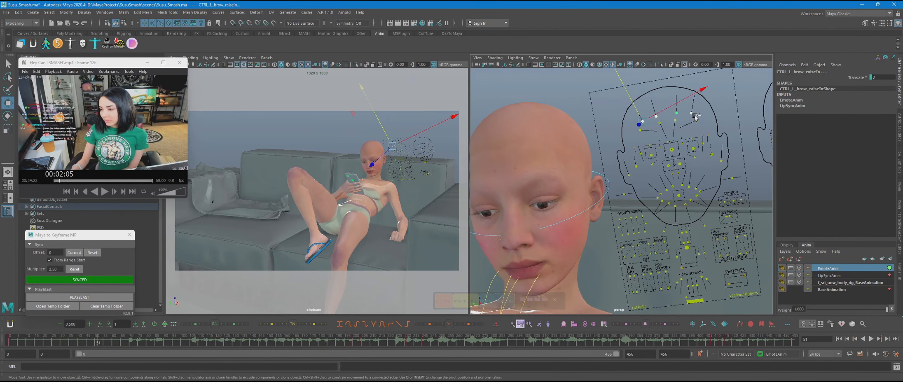
middle_click_drag(591, 231, 588, 223)
key("s")
- At frame 100, adjust the brow-raise and brow-lateral controls on both sides to shape the brows
left_click_drag(93, 342, 87, 343)
left_click_drag(198, 343, 164, 345)
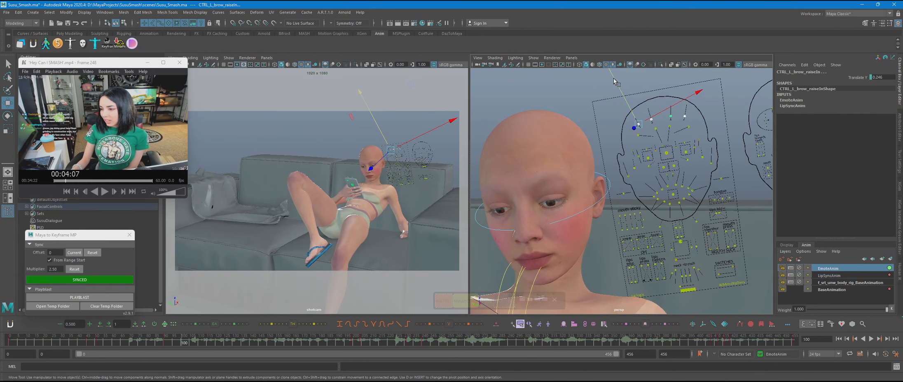
left_click_drag(632, 135, 691, 141)
left_click(680, 131, "shift")
key("period")
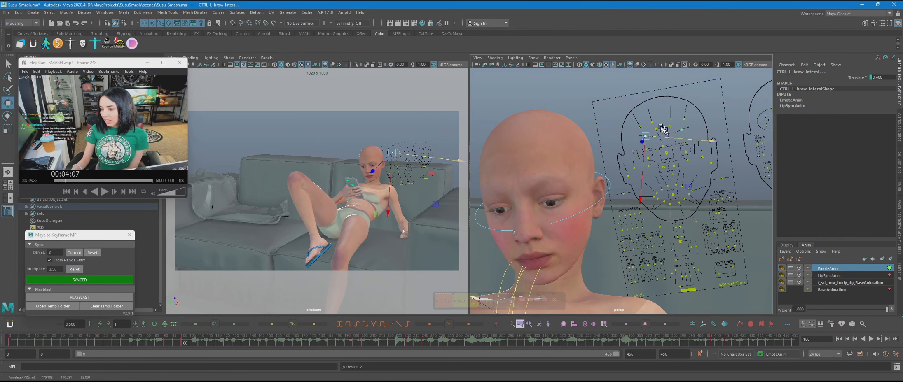
left_click(653, 122)
left_click(670, 119, "shift")
key("q")
- At frame 148, set both brow-lateral controls to 0 to relax the brows
left_click_drag(182, 345, 266, 345)
left_click(680, 137)
left_click(739, 143, "shift")
key("w")
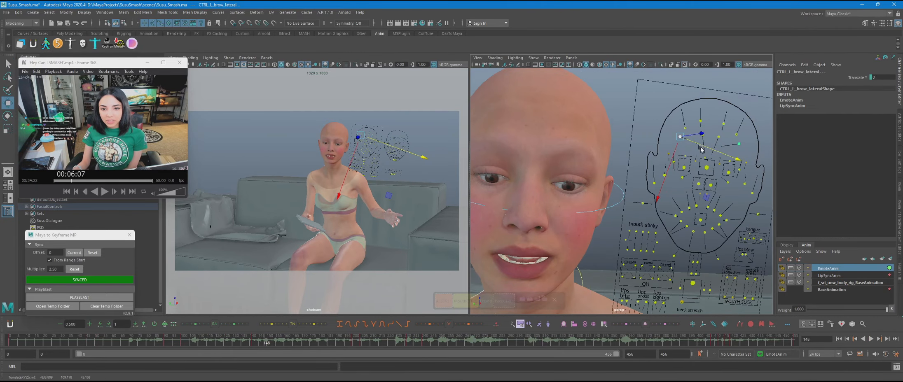
- Aim the gaze forward at frame 148 with the eye controls at about 0.046 and 0.018 and key it
left_click(719, 249)
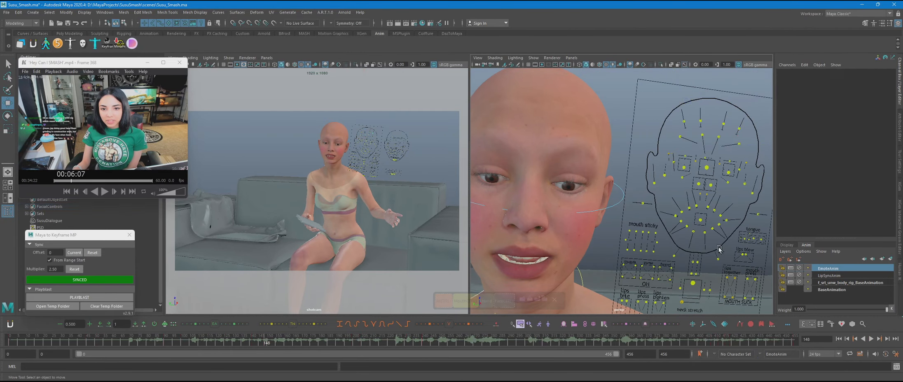
scroll(719, 249, "down", 3)
left_click(691, 95)
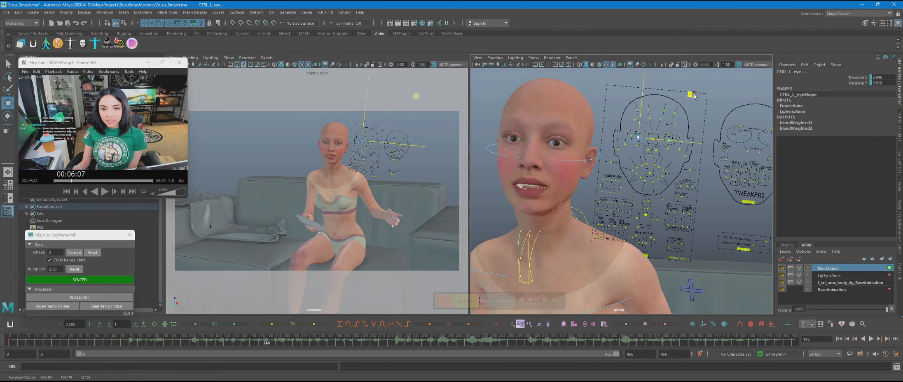
key("s")
- Try out the lid-press control beside the eye at frame 148 and undo its change
scroll(600, 127, "up", 5)
left_click(570, 173)
left_click(675, 182)
scroll(740, 215, "down", 2)
left_click(750, 172)
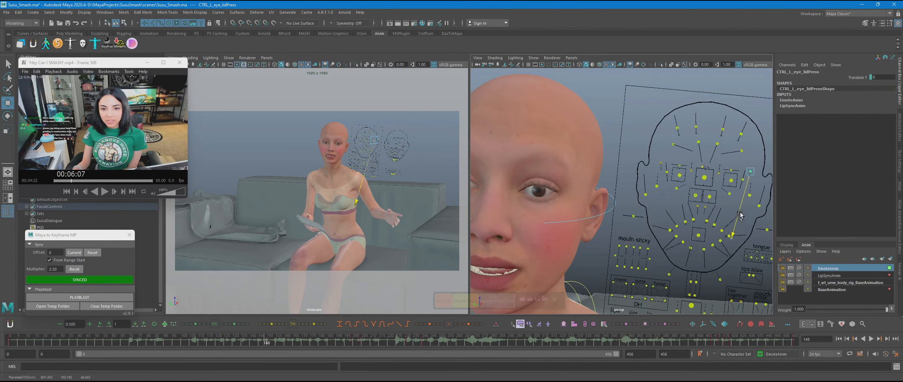
left_click_drag(741, 214, 734, 234)
key("ctrl+z")
left_click(719, 214)
- Select the inner eye-squint controls and neighbouring eye controls on both sides at frame 148 and adjust them together
scroll(719, 214, "down", 3)
left_click(667, 141)
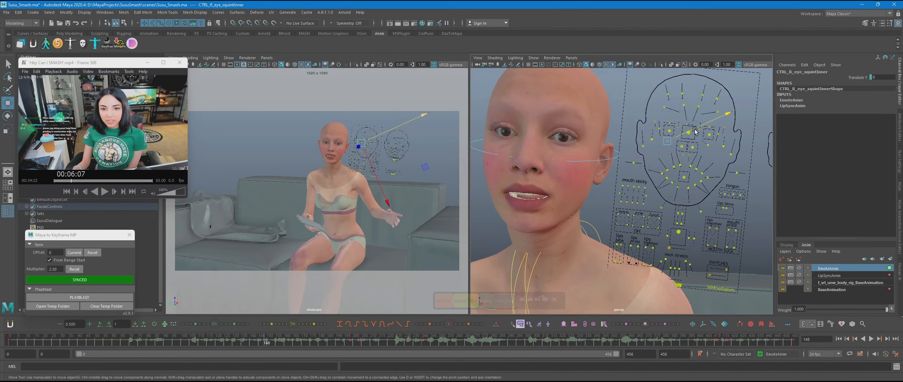
left_click(501, 302)
left_click(657, 155)
left_click(670, 140)
left_click(705, 143, "shift")
left_click(718, 134, "shift")
left_click_drag(655, 126, 664, 133, "shift")
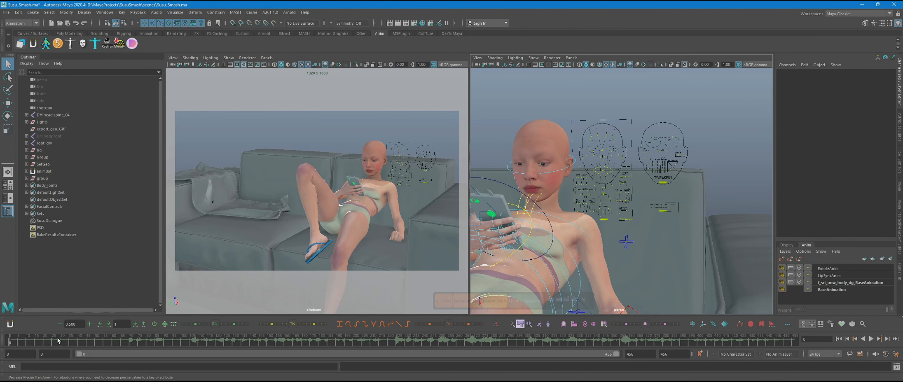
- Scrub through the finished facial animation and return to the first frame
left_click_drag(58, 341, 669, 341)
left_click(839, 339)
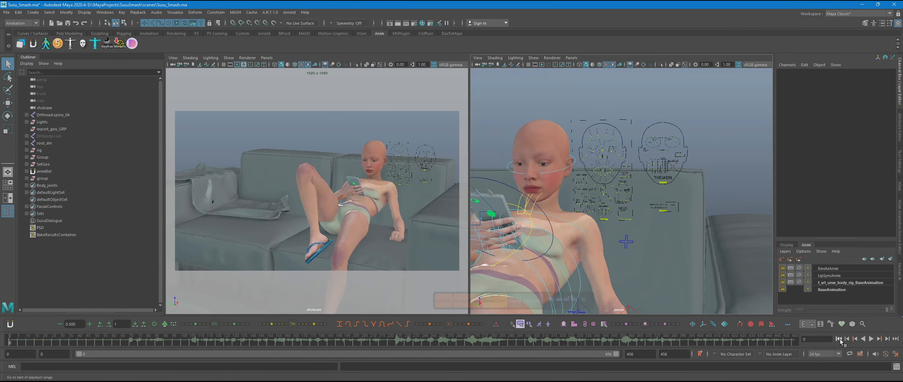
- Try to ungroup the top-level "group" node that holds the Root_ctrl constraint, then undo back
left_click(42, 178)
left_click(488, 183)
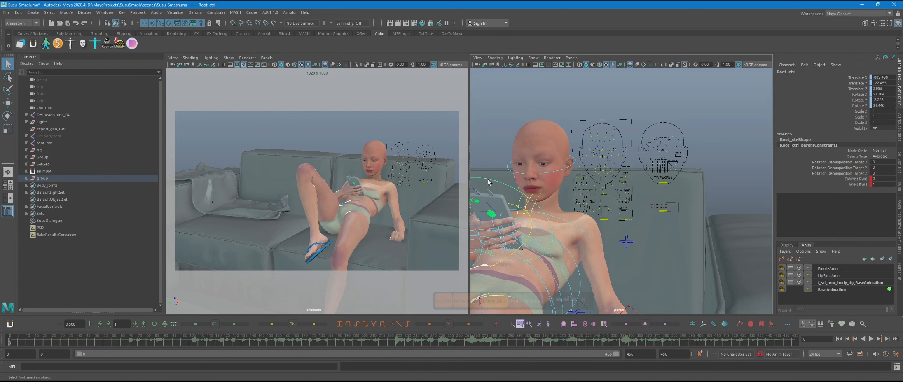
left_click(19, 12)
left_click(33, 153)
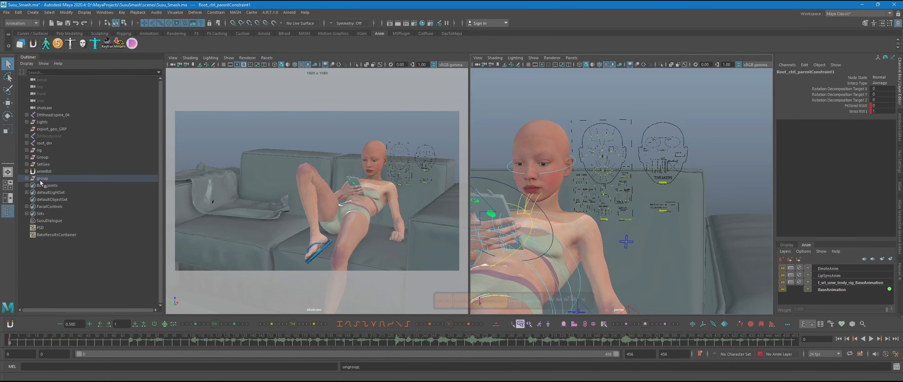
left_click(18, 12)
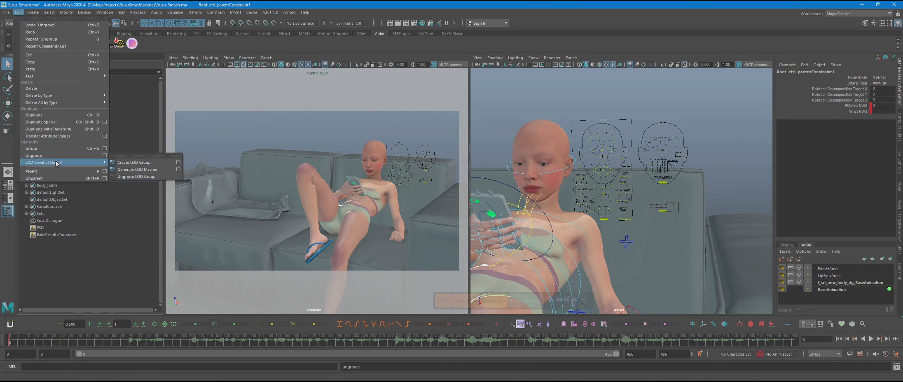
left_click(62, 153)
left_click(668, 110)
left_click(500, 183)
key("ctrl+z")
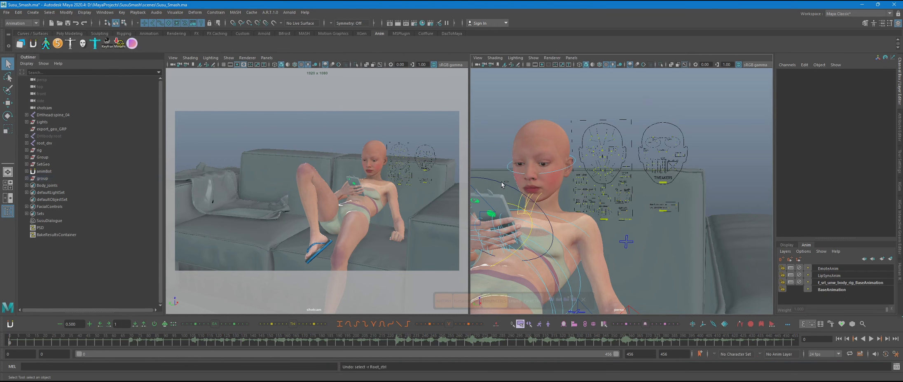
- Clear the selection of the "group" node and play the full animation in the perspective view
left_click(54, 180)
left_click(619, 144)
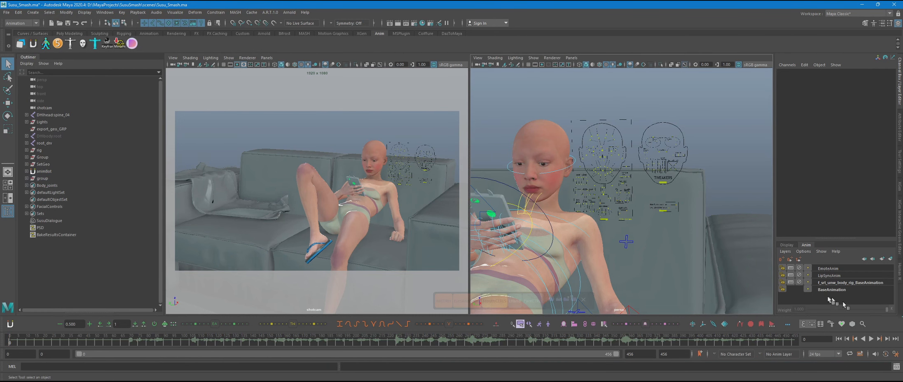
key("alt+v")
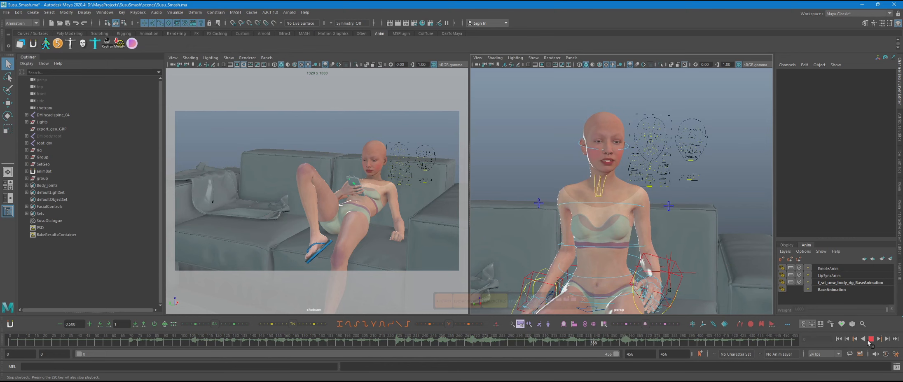
- Return to the first frame and ungroup the top-level "group" node that holds the phone's Geometry, Root and Root_ctrl
left_click(839, 339)
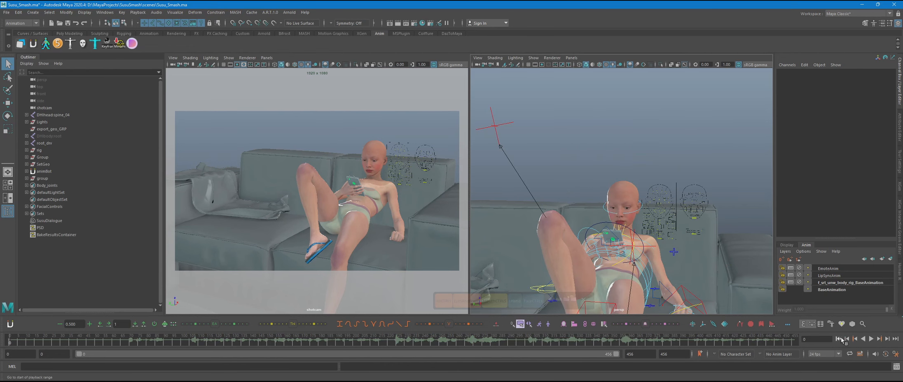
scroll(548, 140, "up", 6)
middle_click_drag(591, 175, 574, 164, "alt")
left_click(531, 165)
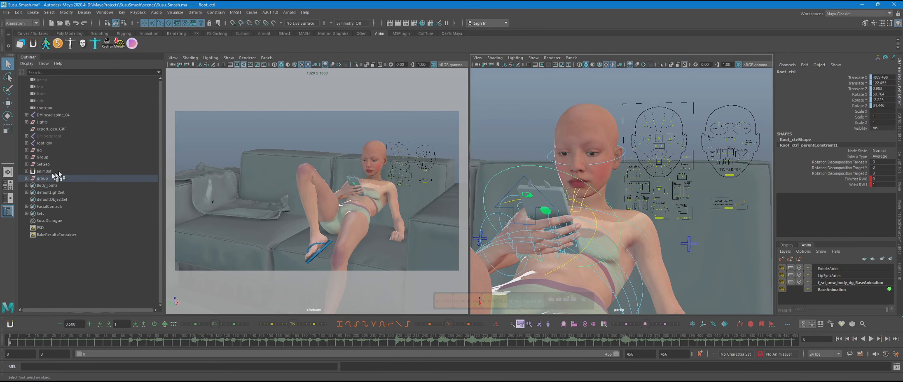
left_click(53, 178)
left_click(19, 12)
left_click(52, 155)
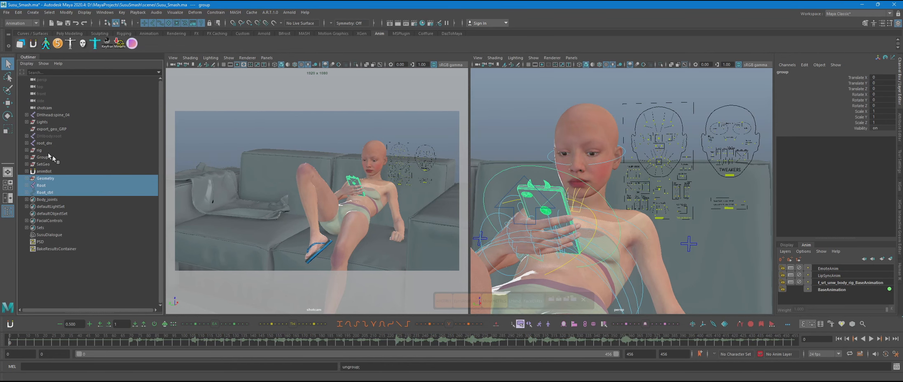
left_click(97, 281)
- Bake the phone's Root_ctrl to a new animation layer over the time slider range, sampling every 1 frame
left_click(534, 168)
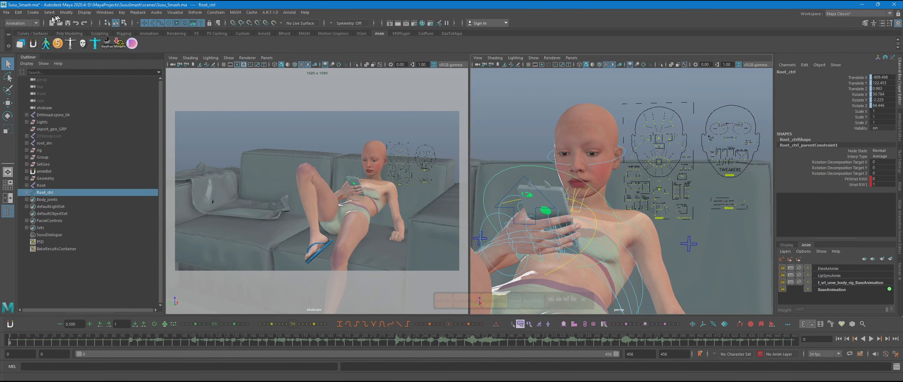
left_click(122, 12)
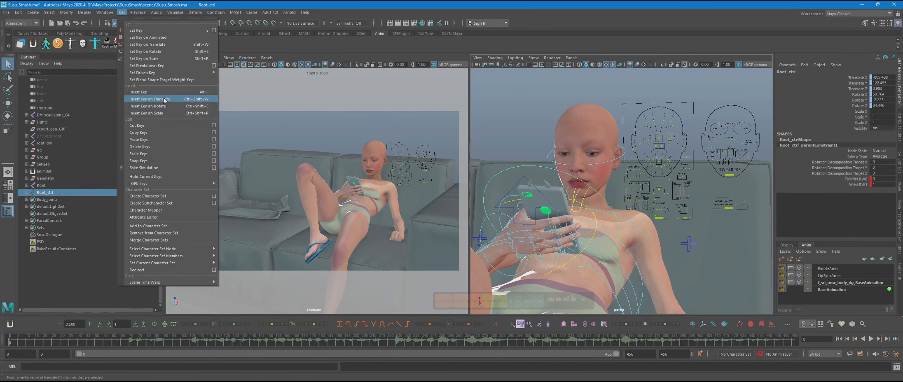
left_click(214, 168)
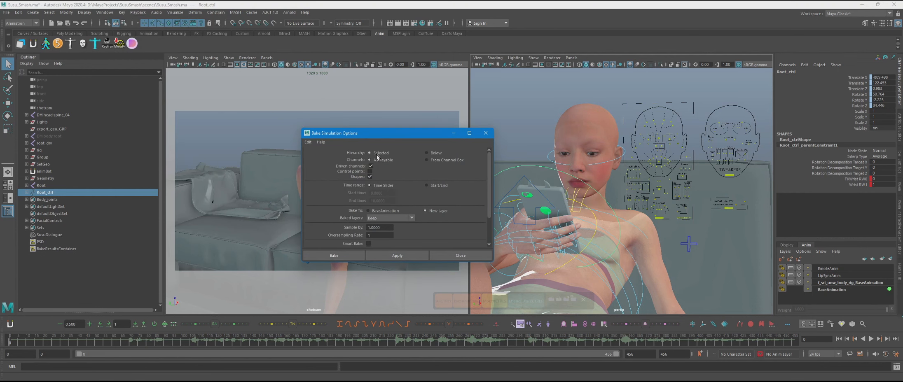
scroll(399, 199, "down", 3)
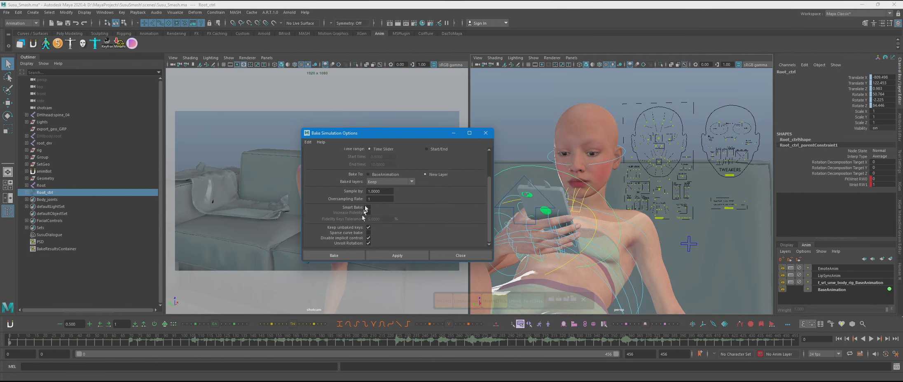
left_click(353, 255)
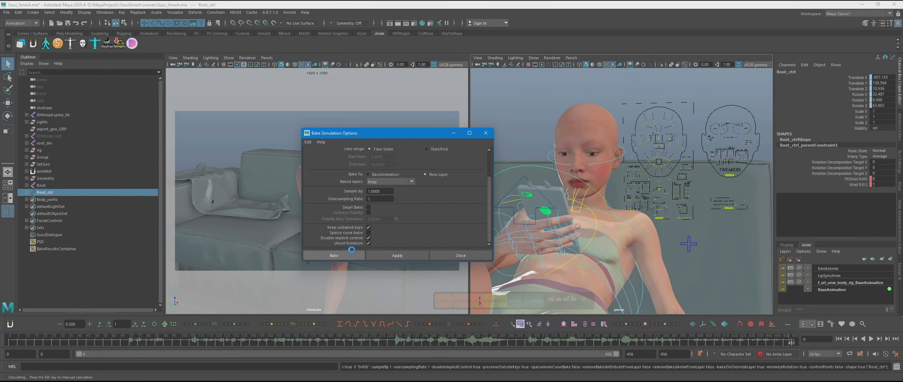
- Rename the baked phone animation layer to PropBake
left_click(546, 171)
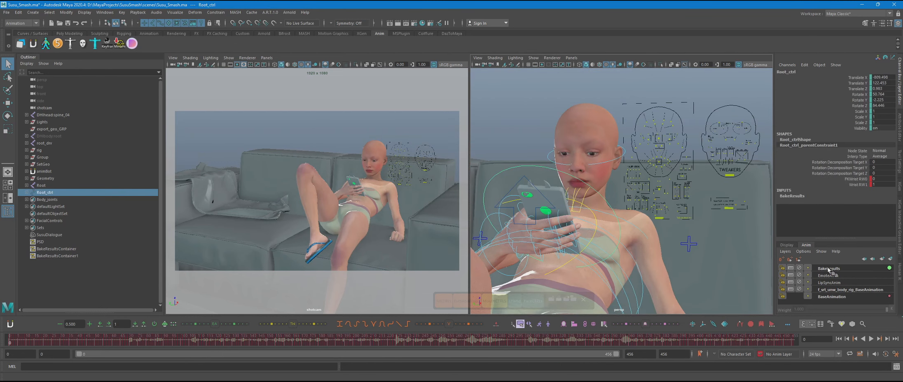
double_click(829, 269)
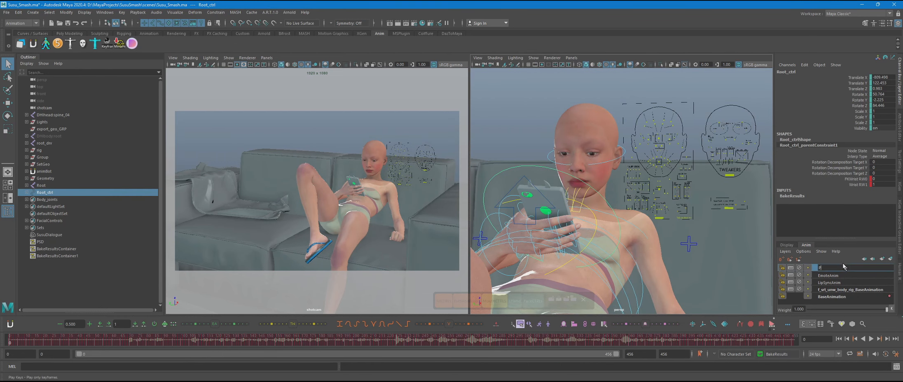
key("Return")
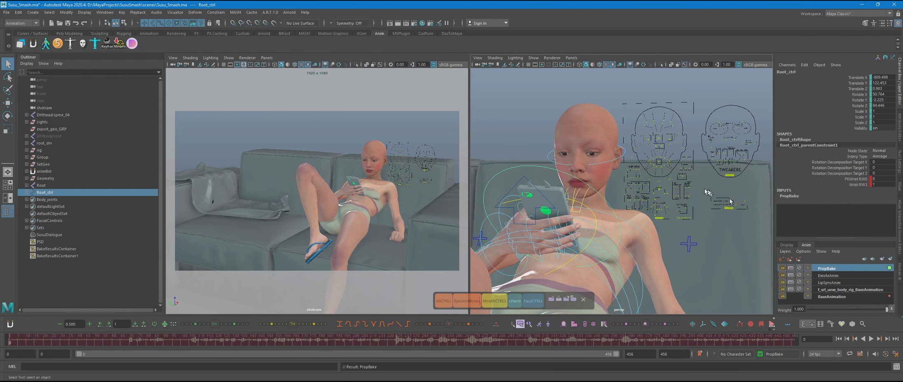
- On the BaseAnimation layer, set and key Root_ctrl's second wrist constraint weight at 0, and check the phone's motion along the timeline
left_click(830, 296)
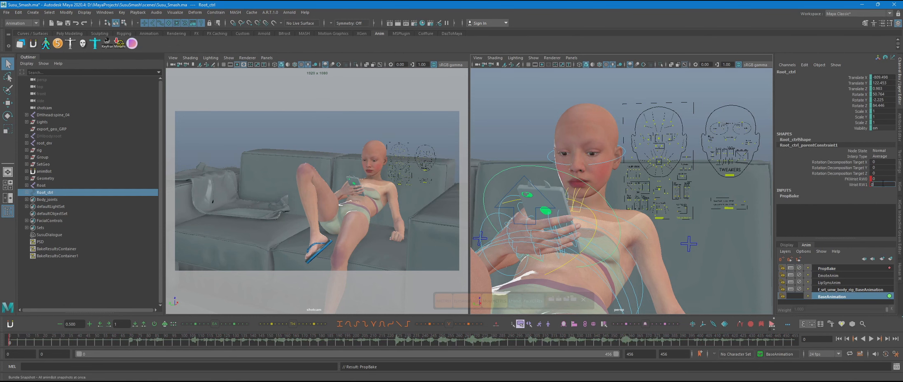
left_click(843, 184)
right_click(839, 182)
left_click(857, 8)
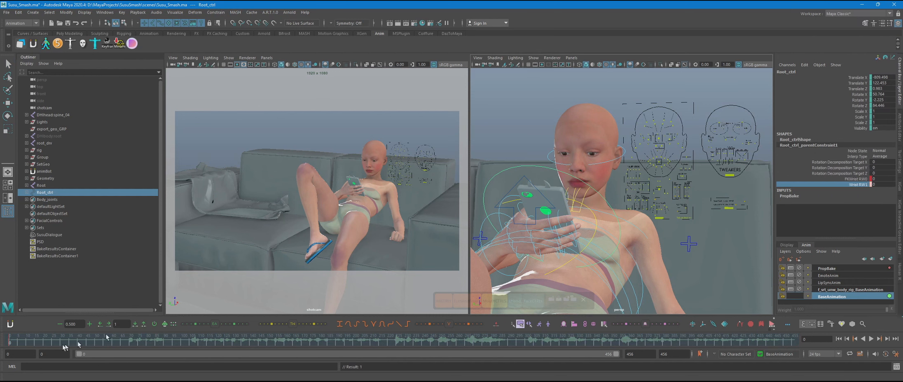
left_click(488, 344)
left_click(564, 344)
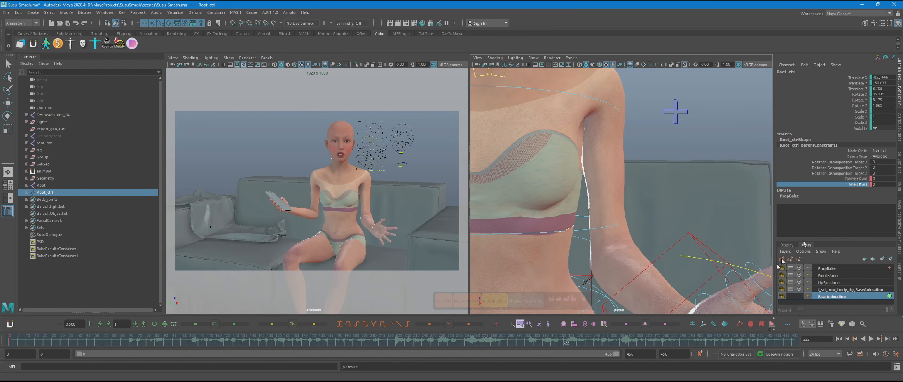
left_click(838, 339)
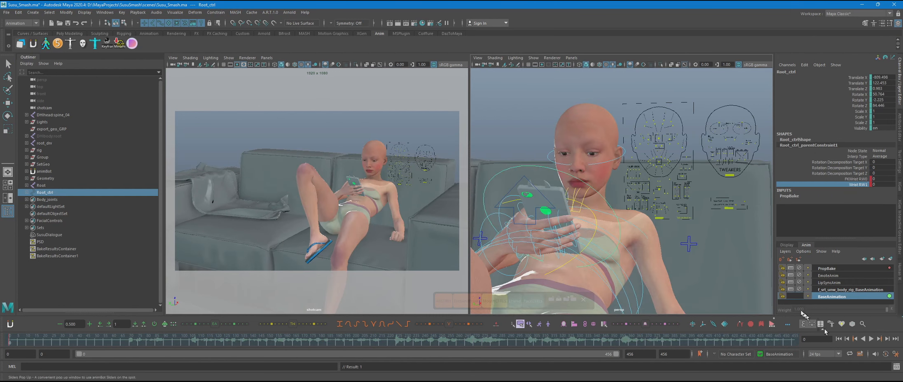
- Export the phone's Root joint with the Game Exporter as clip SusuSmashPhone_Anim, frames 0 to 456, into the ShortFilmBase Import folder
left_click(478, 211)
left_click(41, 185)
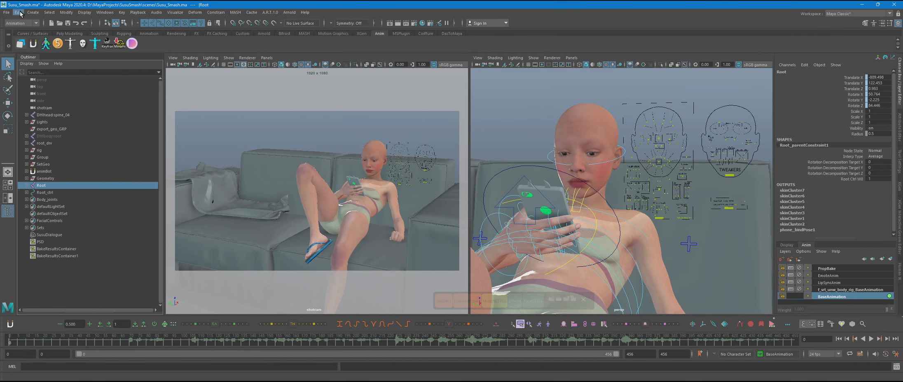
left_click(6, 13)
left_click(41, 112)
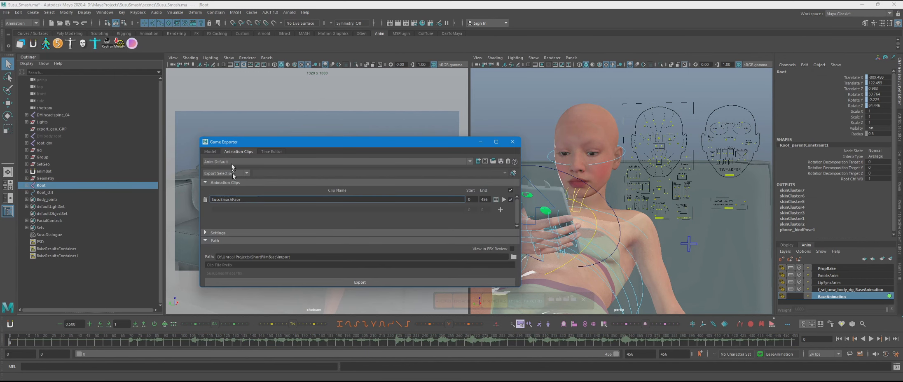
type("Phone_Anim")
left_click(312, 258)
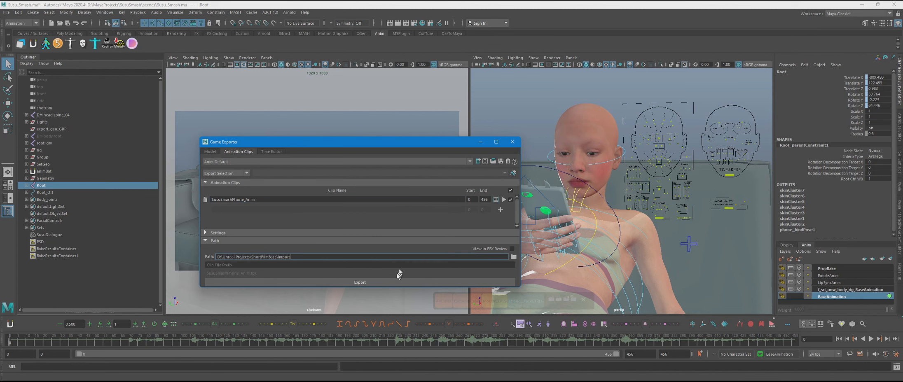
left_click(352, 283)
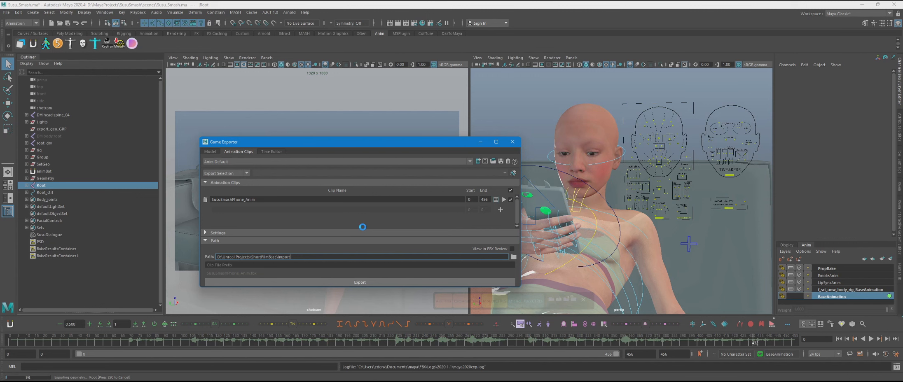
left_click(360, 226)
left_click(512, 142)
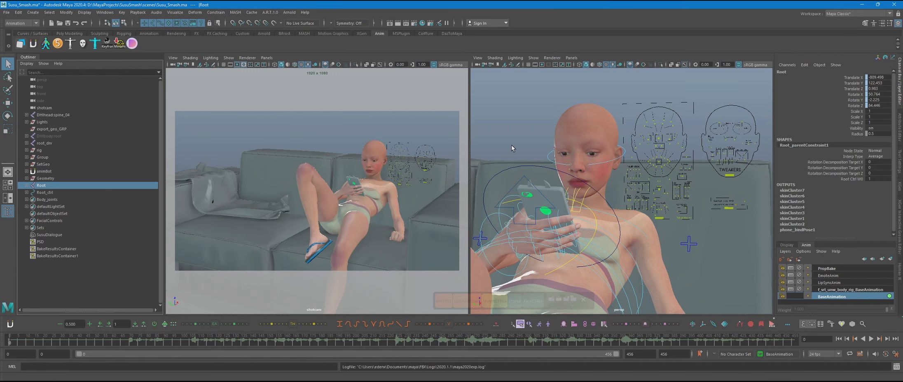
- Temporarily mute the PropBake layer to examine the phone without its bake, re-enable the layer and clear the selection
left_click(800, 268)
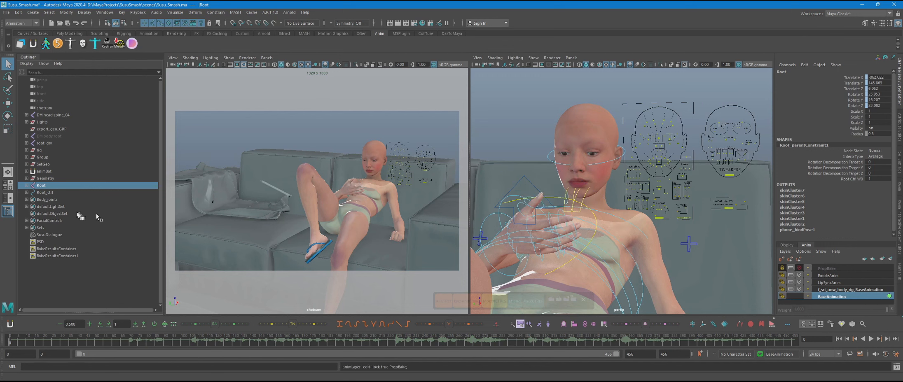
key("f")
left_click_drag(651, 198, 635, 201, "alt")
scroll(635, 202, "down", 6)
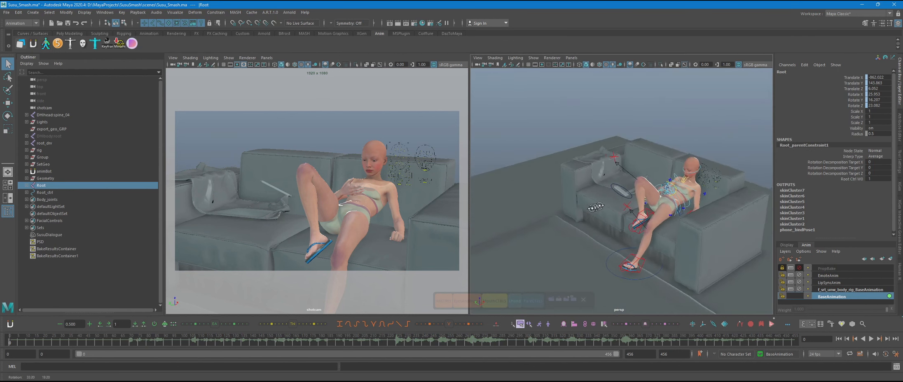
middle_click_drag(577, 206, 624, 208, "alt")
left_click(624, 207)
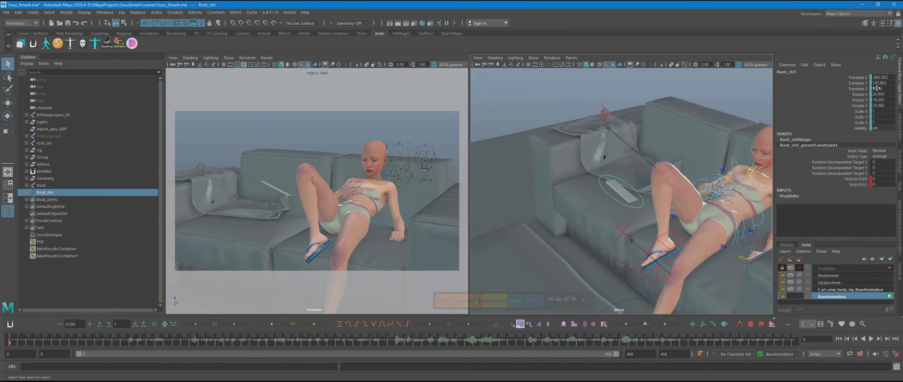
left_click(798, 268)
left_click_drag(705, 233, 667, 179, "alt")
middle_click_drag(668, 180, 606, 206, "alt")
scroll(606, 205, "up", 5)
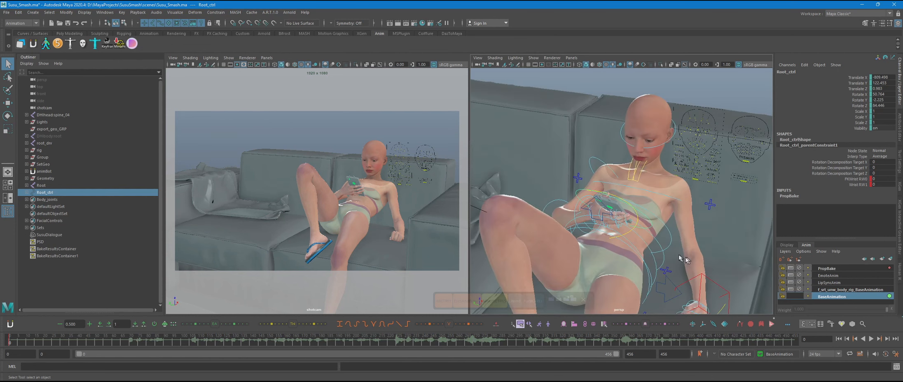
left_click_drag(606, 206, 572, 210, "alt")
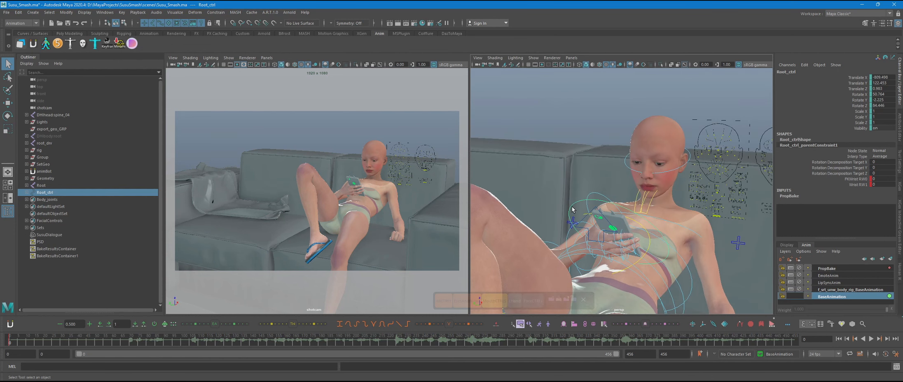
left_click(594, 136)
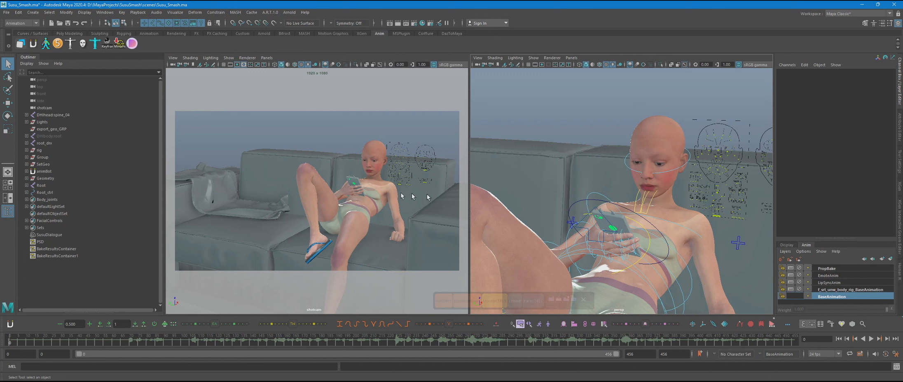
- Export the DHIbody:root skeleton with the Game Exporter as the clip SusuSmash_Anim, frames 0 to 456
left_click(38, 136)
left_click(6, 12)
left_click(30, 124)
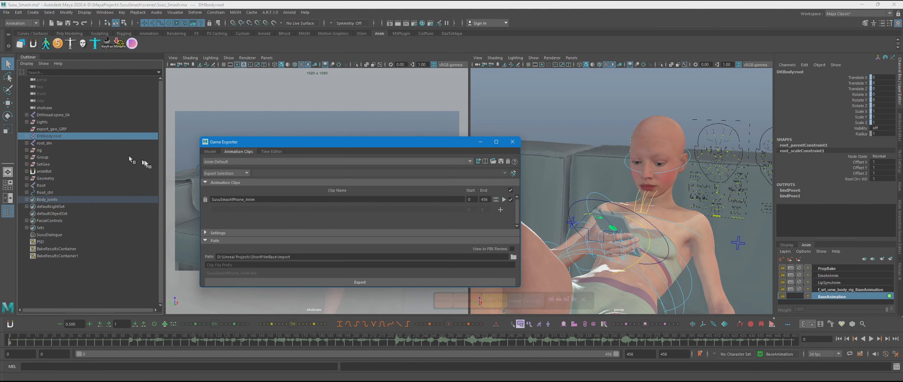
left_click(247, 201)
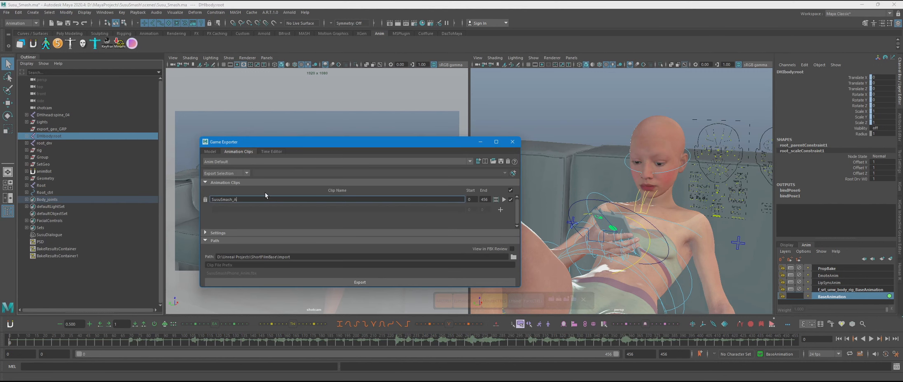
type("nim")
left_click(387, 282)
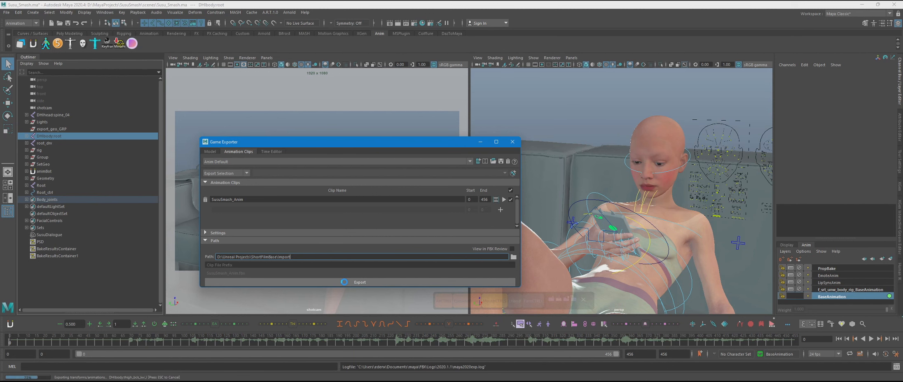
key("Return")
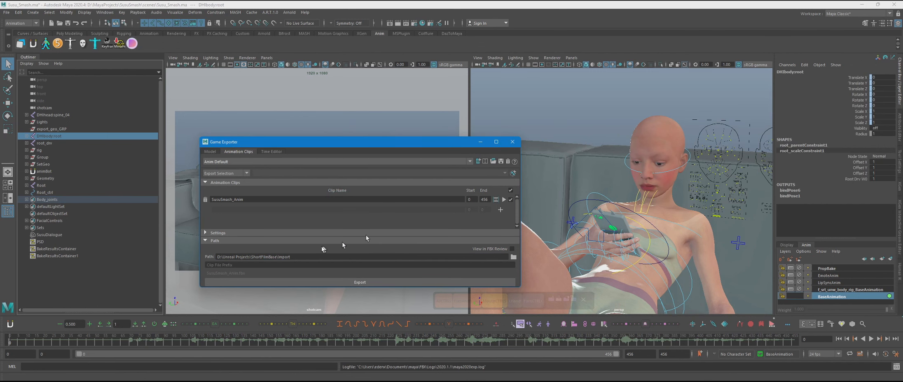
- Select all the facial controls of the face GUI boards and check the selection
left_click(533, 301)
key("f")
middle_click_drag(700, 260, 620, 191, "alt")
left_click(772, 224)
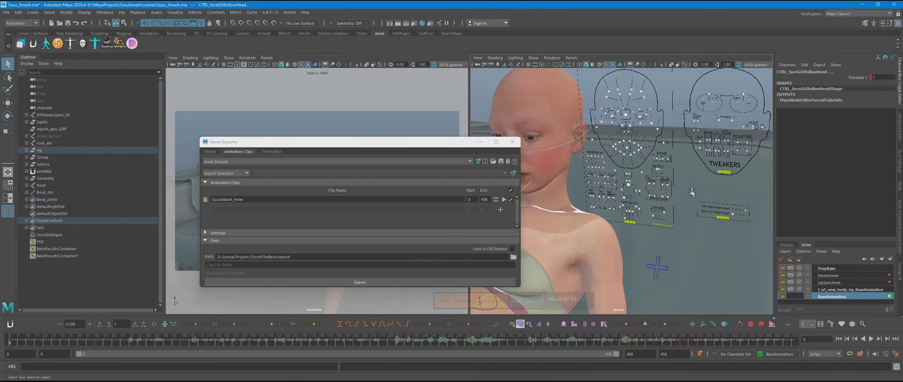
key("ctrl+1")
key("ctrl+1")
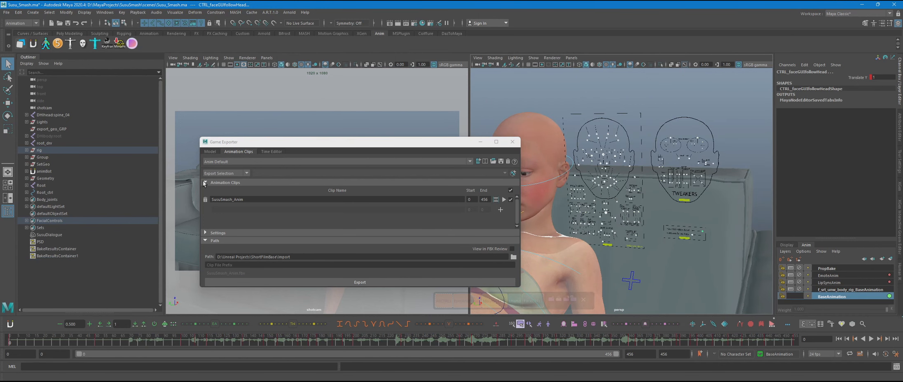
- Export the selected facial controls as the clip SusuSmash_FaceAnim and close the Game Exporter
left_click(234, 199)
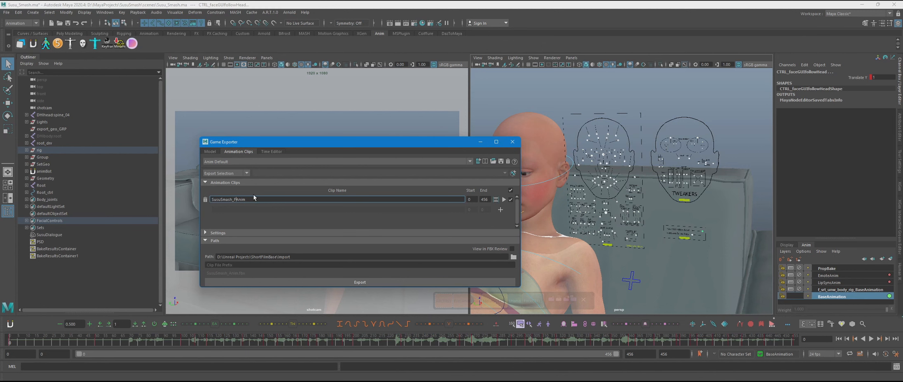
left_click(342, 282)
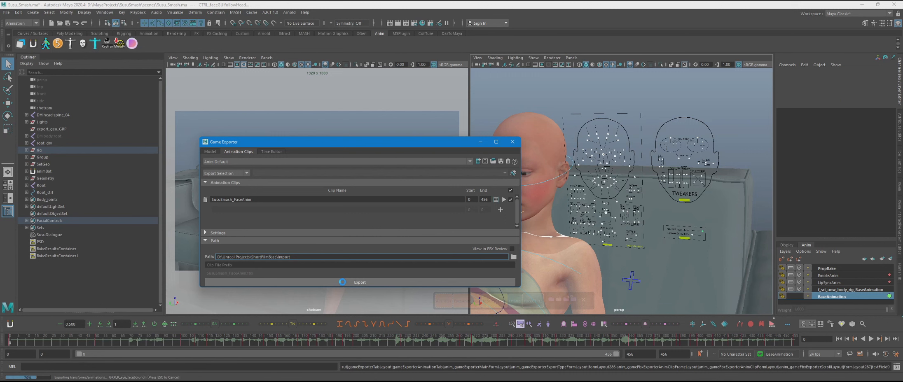
left_click(355, 222)
left_click(512, 141)
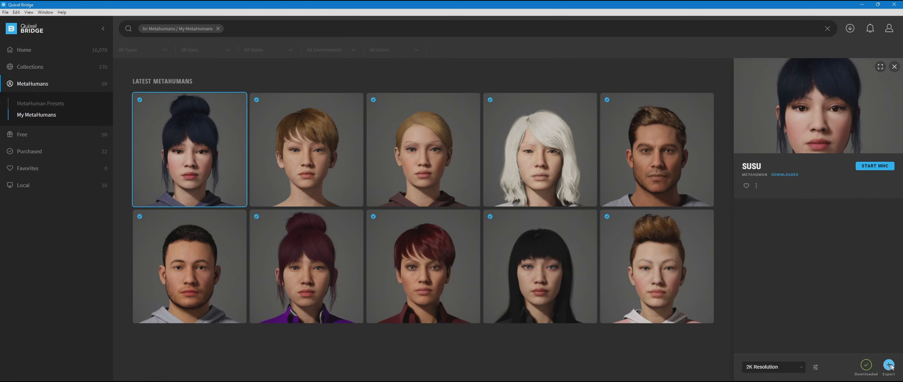
- Set the export target to Unreal Engine 4.27 with the ShortFilmBase project and export the SUSU MetaHuman
left_click(815, 368)
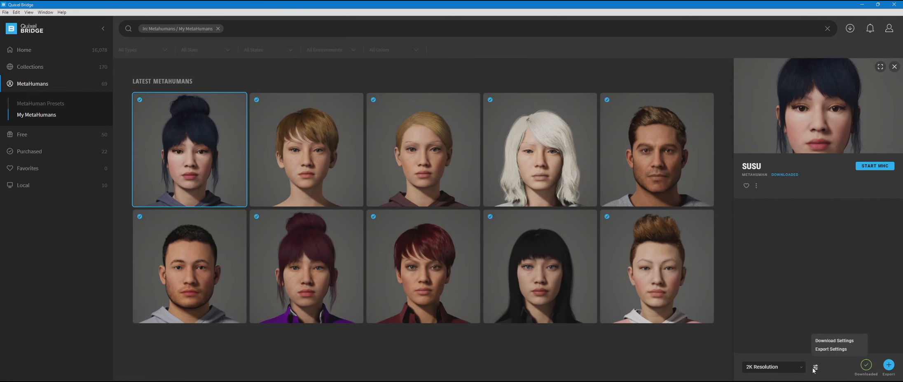
left_click(831, 349)
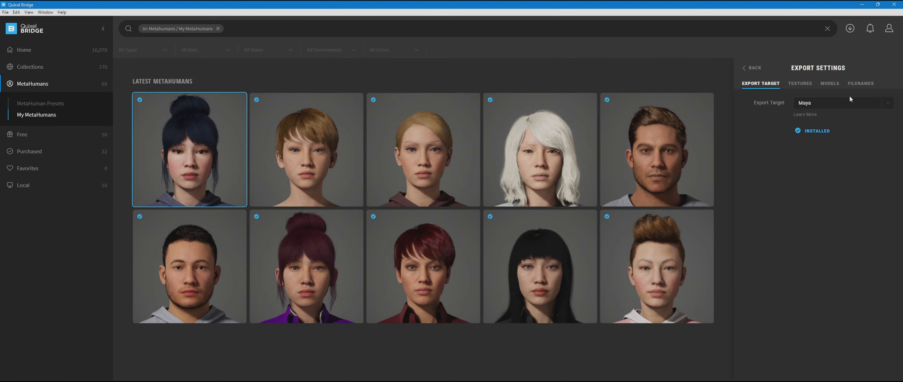
left_click(850, 107)
left_click(837, 117)
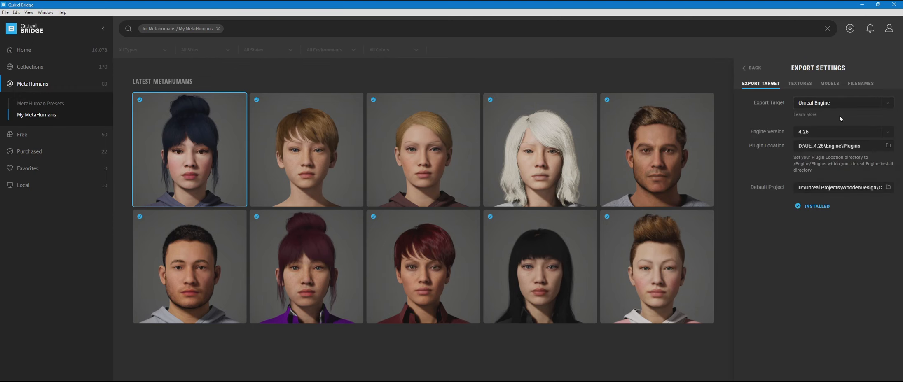
left_click(810, 132)
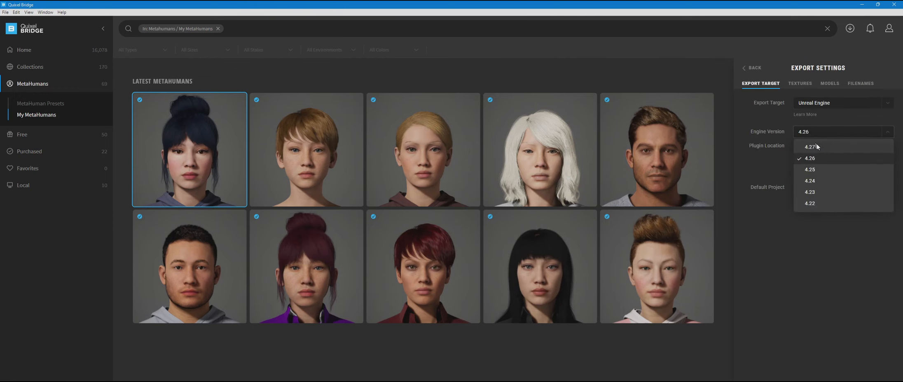
left_click(818, 147)
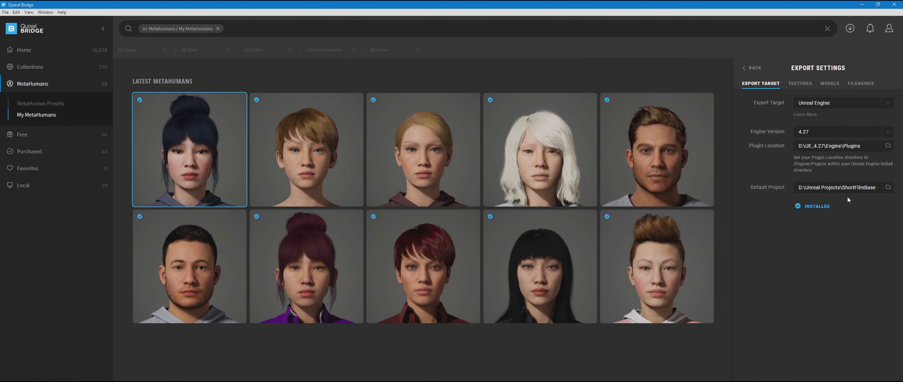
left_click(752, 68)
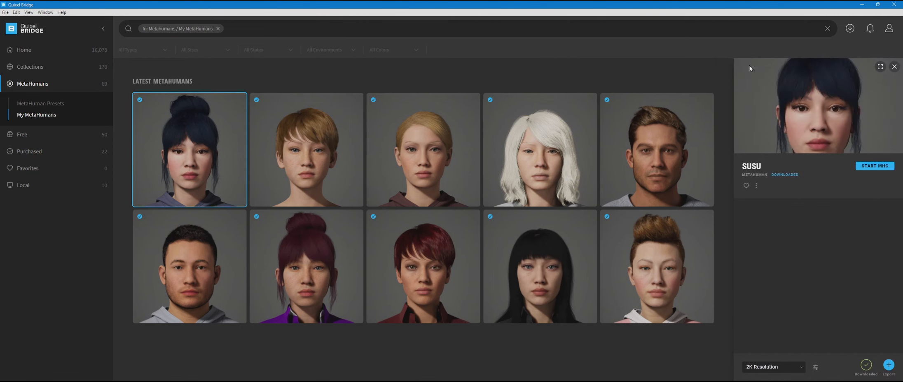
left_click(891, 372)
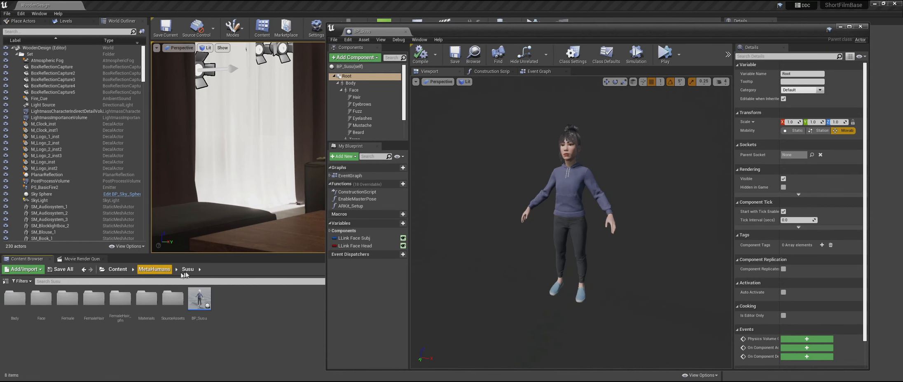
- Open the skeletal mesh of BP_Susu's Body component and its skeleton metahuman_base_skel, docking the skeleton editor in the main window
left_click(351, 83)
scroll(748, 217, "down", 8)
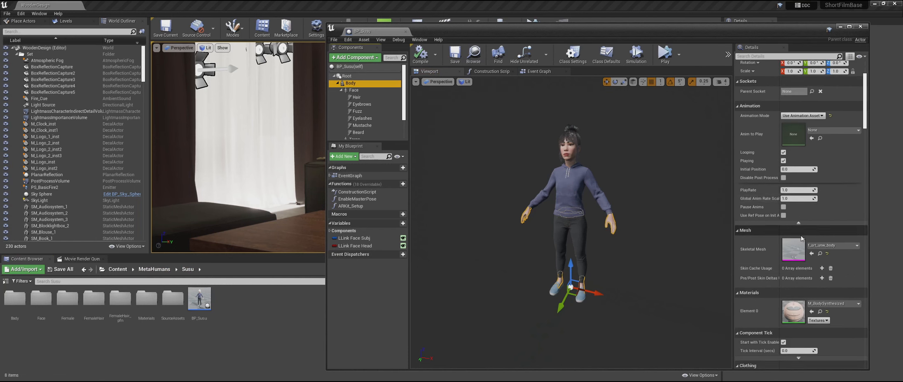
scroll(747, 217, "down", 3)
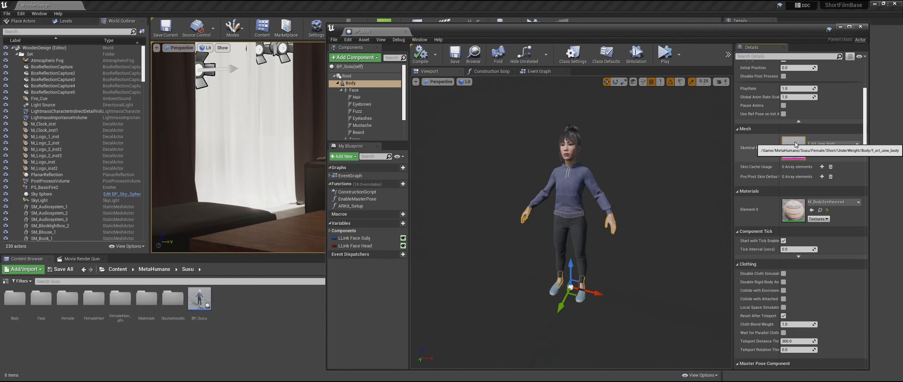
double_click(791, 152)
left_click(672, 54)
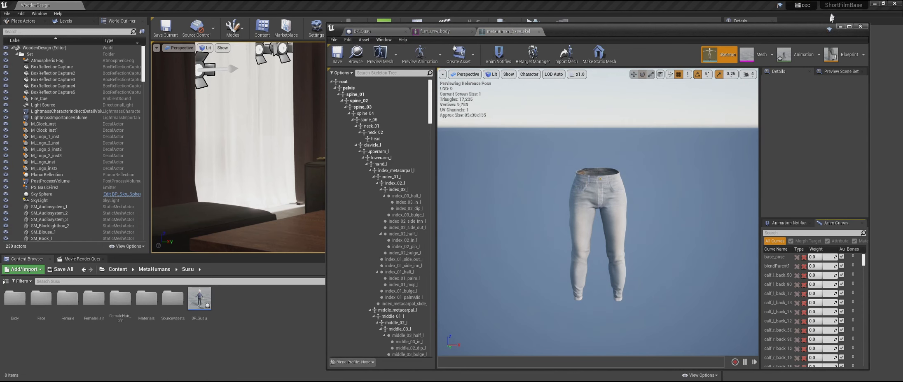
left_click_drag(523, 31, 115, 6)
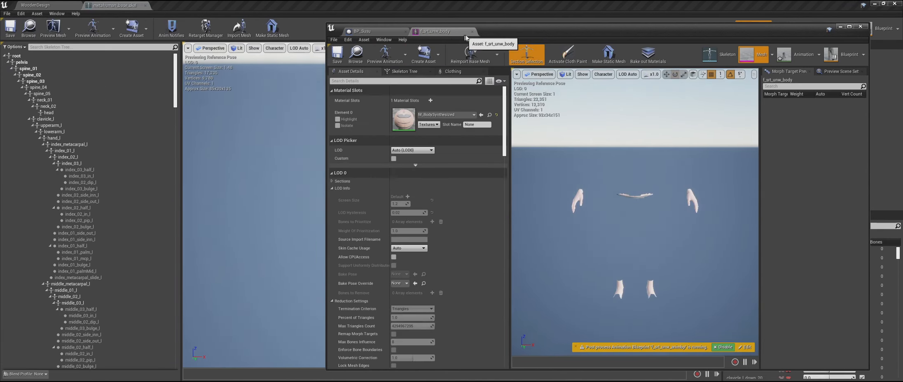
- Close the body mesh and BP_Susu editors, exit the Blueprints tutorial and return to the WoodenDesign level
left_click(472, 31)
left_click(859, 26)
left_click(555, 152)
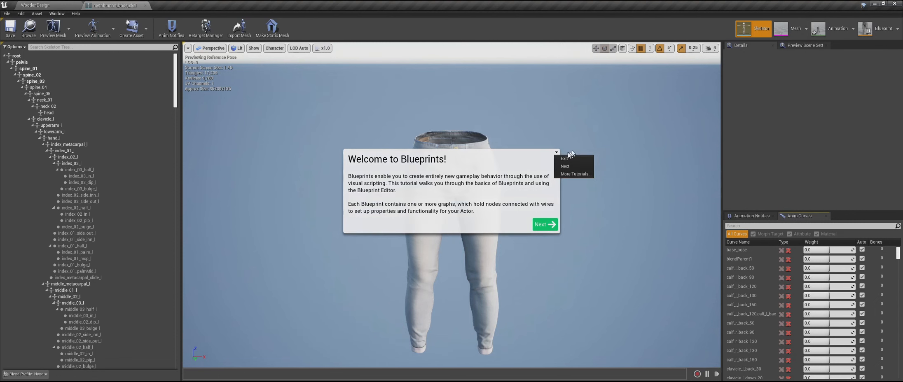
left_click(564, 164)
left_click(35, 5)
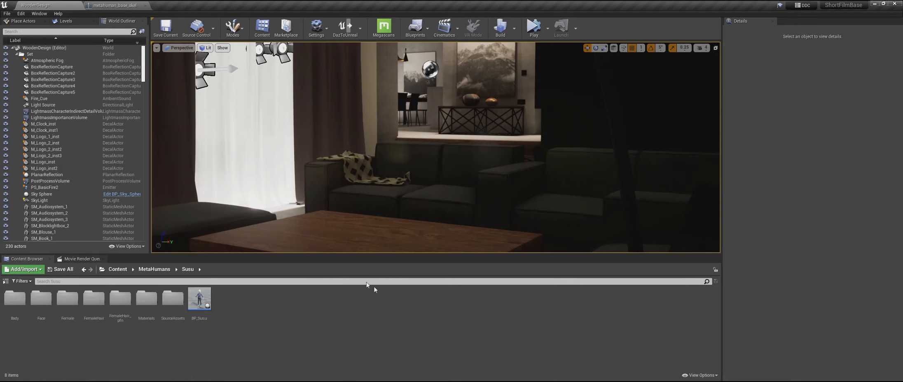
- Open the Film/SusuSmash content folder and hide the folder tree
left_click(5, 281)
scroll(24, 309, "up", 2)
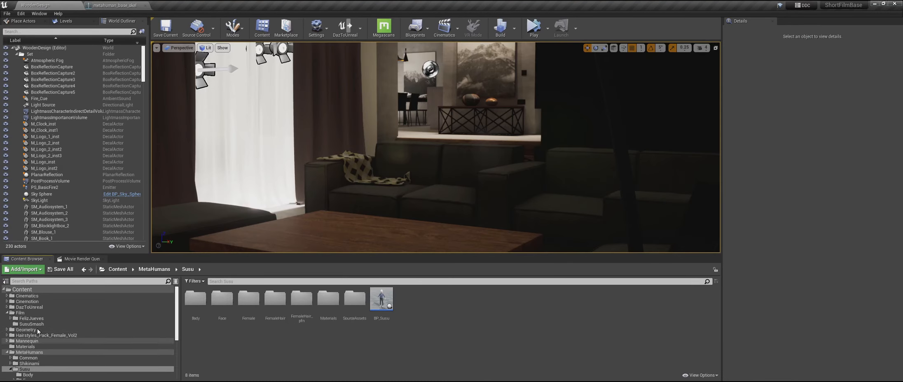
left_click(44, 323)
left_click(7, 282)
- Start importing the SusuSmash_Anim file into the SusuSmash folder and choose metahuman_base_skel as its skeleton
right_click(101, 305)
left_click(170, 108)
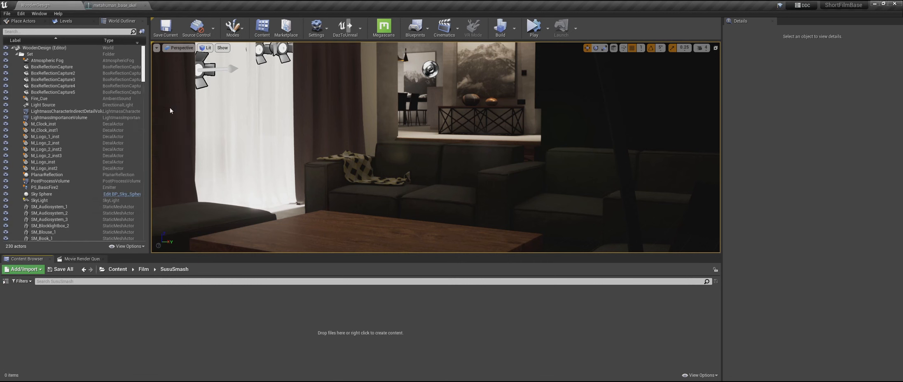
left_click(115, 90)
left_click(362, 178)
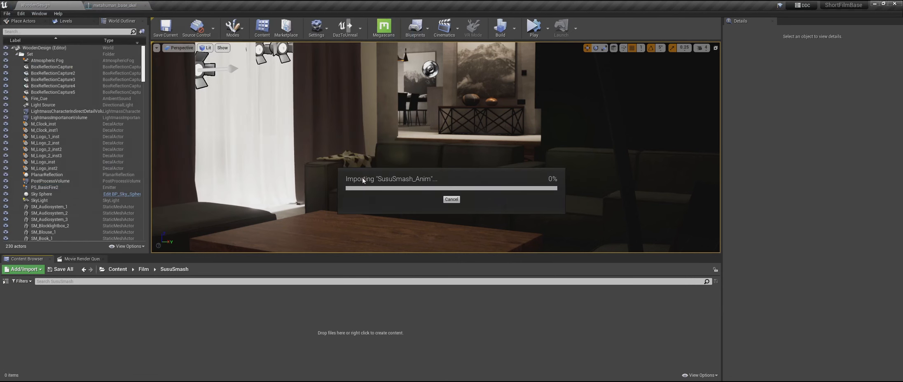
left_click(488, 110)
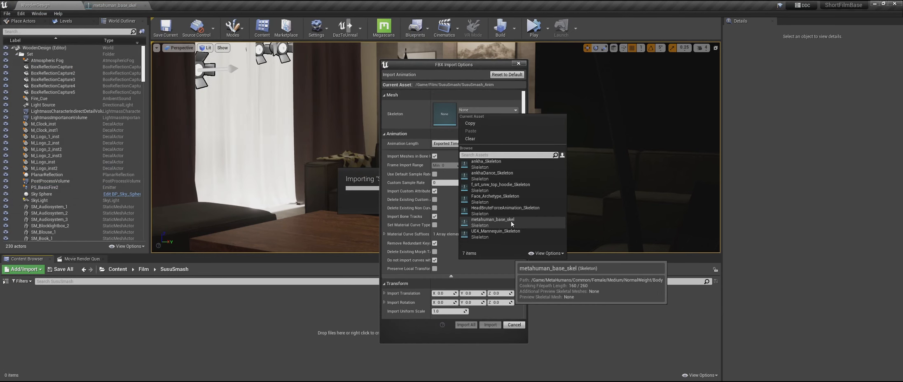
left_click(514, 222)
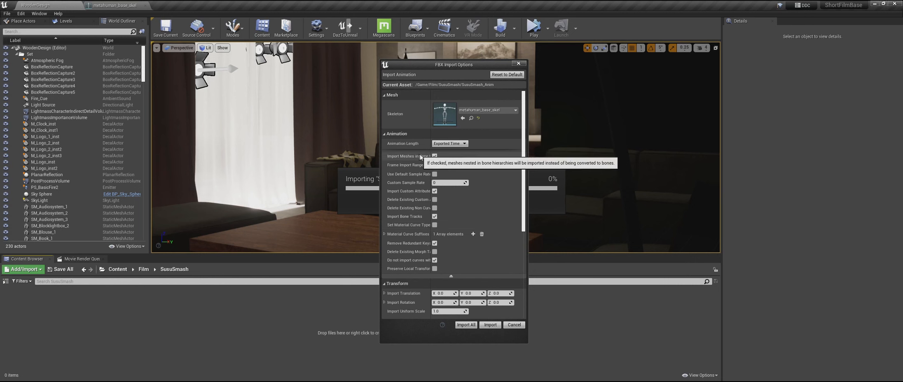
- Check the FBX import options, import the SusuSmash_Anim animation and save all modified content
scroll(429, 199, "down", 5)
scroll(423, 174, "up", 1)
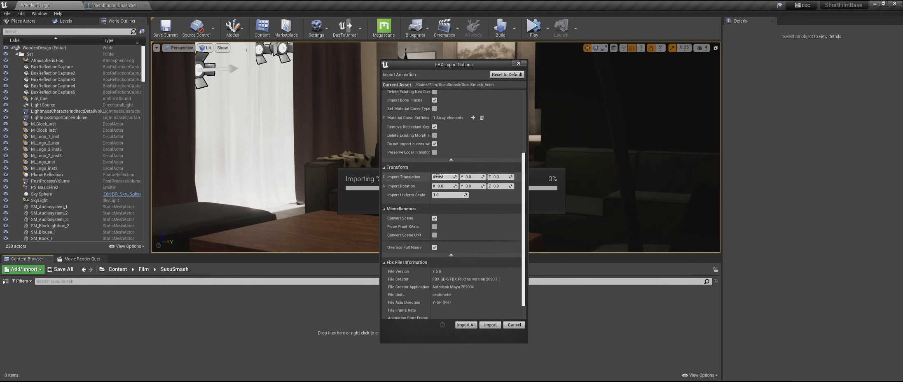
scroll(423, 145, "up", 1)
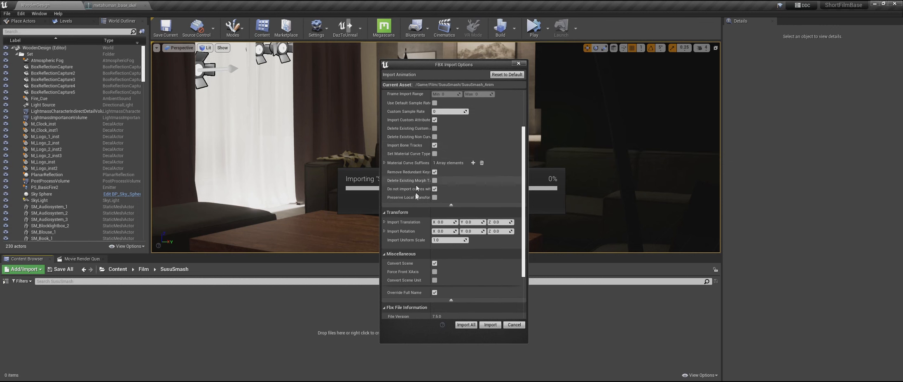
scroll(482, 220, "up", 5)
left_click(490, 325)
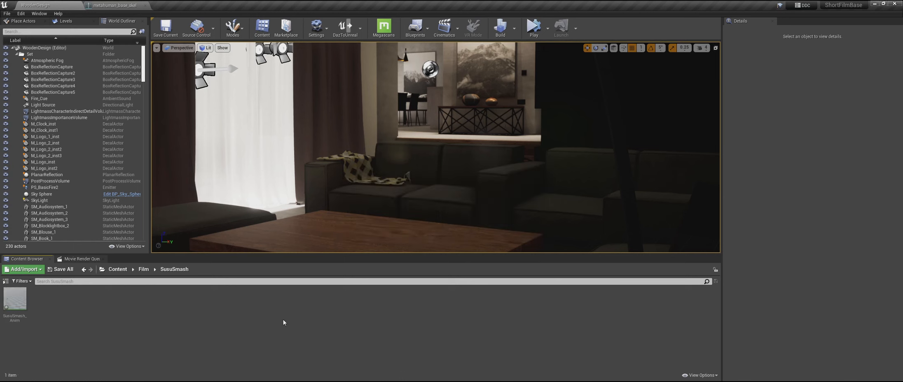
left_click(59, 270)
left_click(522, 256)
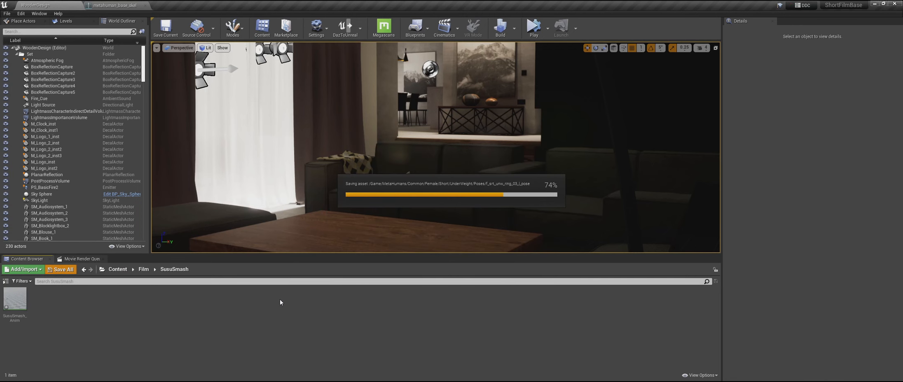
- Open SusuSmash_Anim to examine its playback on the jeans mesh, and close the animation and skeleton editors
double_click(15, 298)
left_click(806, 29)
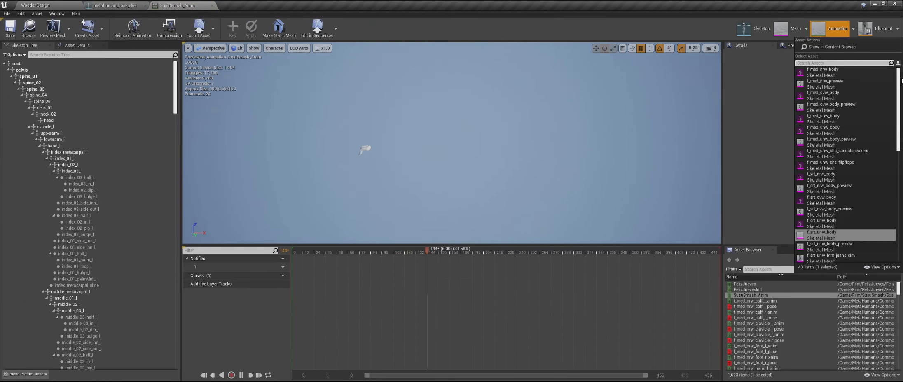
scroll(898, 100, "down", 2)
scroll(898, 100, "up", 2)
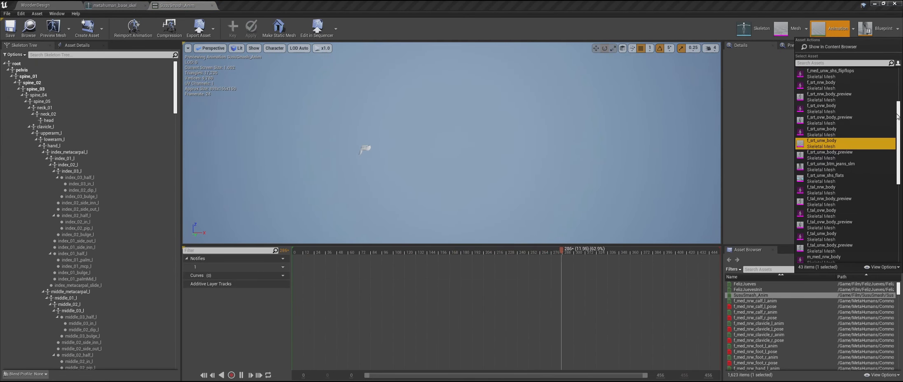
scroll(844, 164, "up", 2)
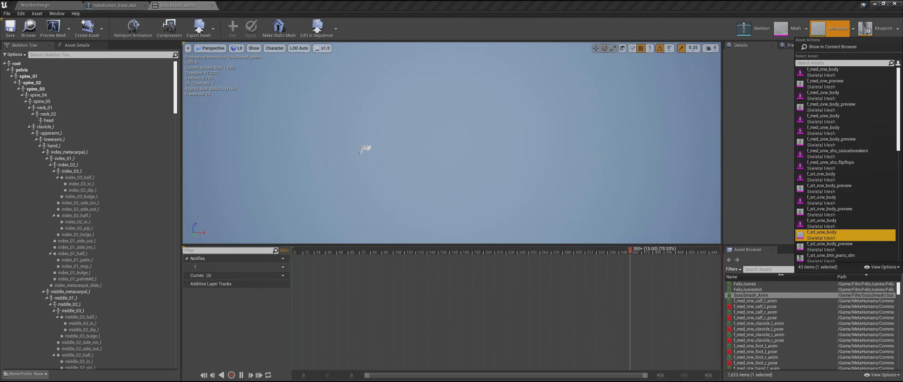
left_click(720, 17)
left_click_drag(364, 161, 495, 161, "alt")
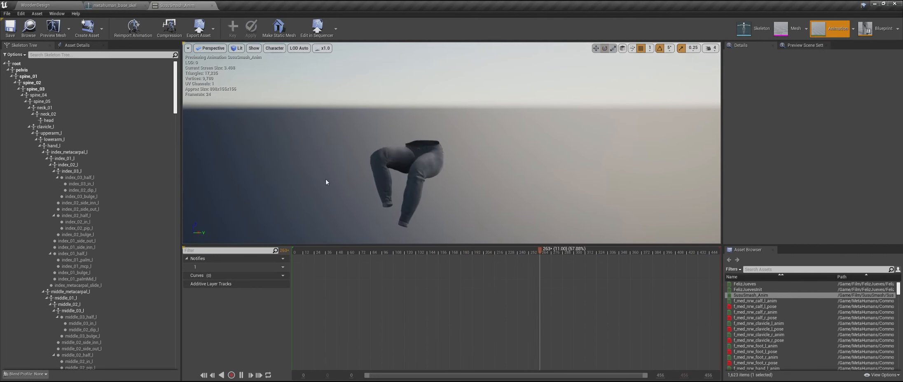
left_click(212, 5)
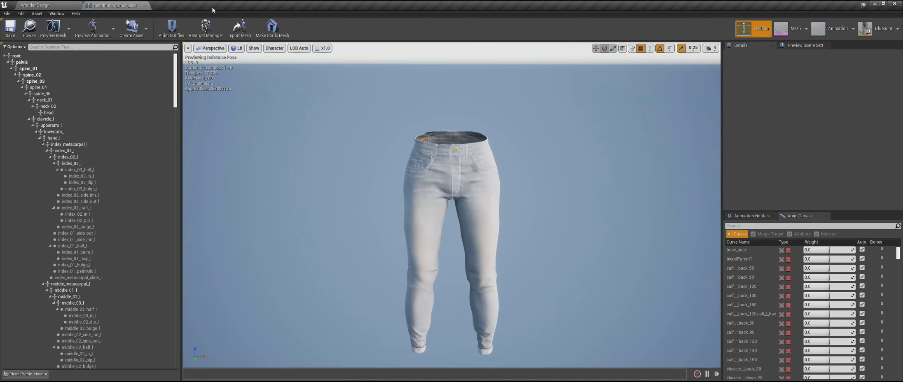
left_click(145, 6)
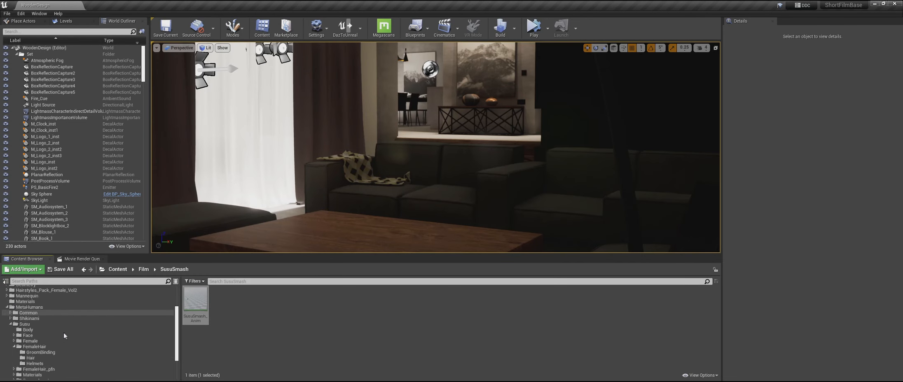
- Place BP_Susu from the MetaHumans/Susu folder into the level and reset its location to 0, 0, 0
scroll(63, 332, "down", 1)
left_click(43, 321)
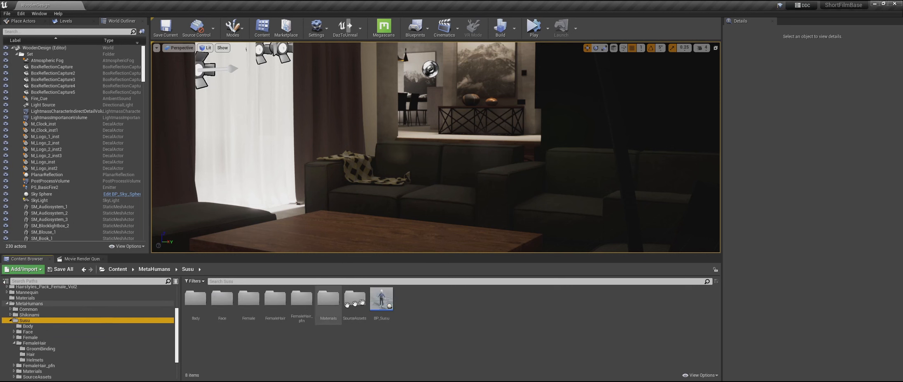
left_click_drag(381, 298, 384, 227)
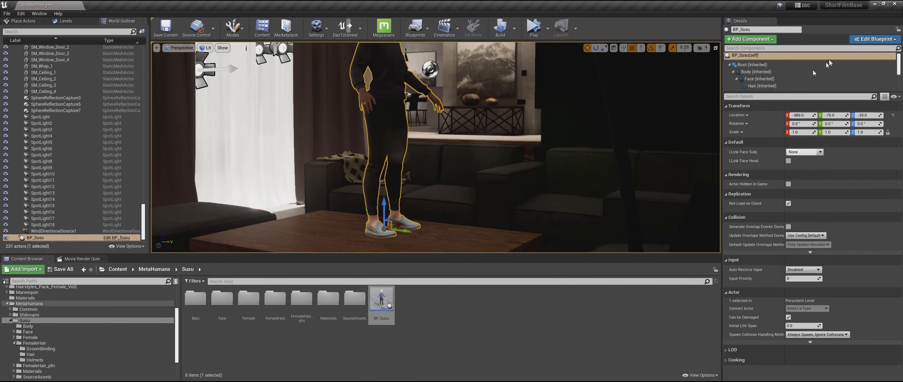
left_click(893, 115)
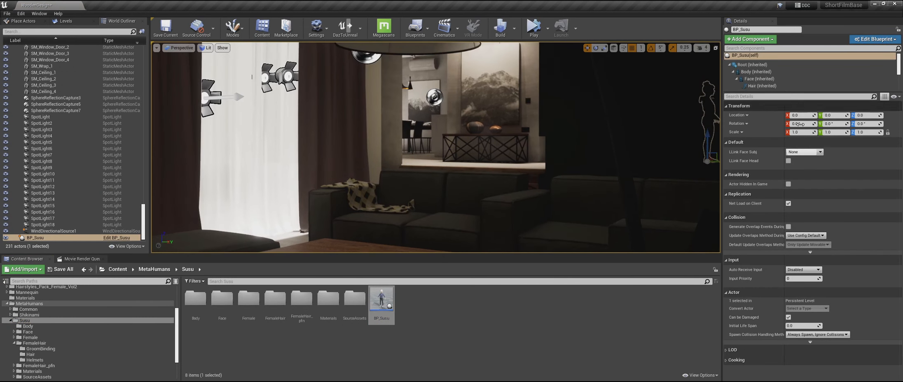
- Assign SusuSmash_Anim as the animation to play on BP_Susu's Body component
left_click(756, 72)
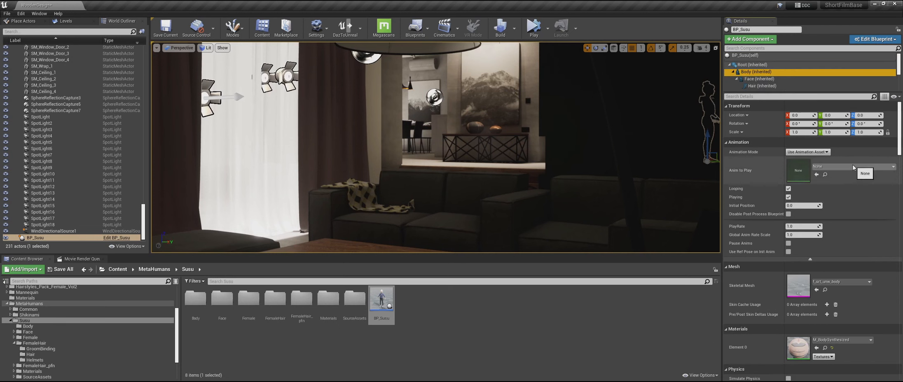
left_click(853, 167)
type("sus")
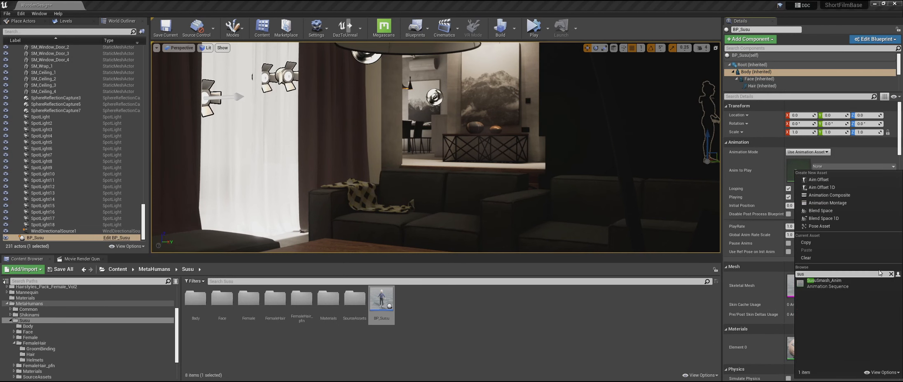
left_click(826, 284)
- Examine the posed character on the sofa from several viewpoints and clear the selection
key("w")
right_click_drag(499, 173, 503, 194)
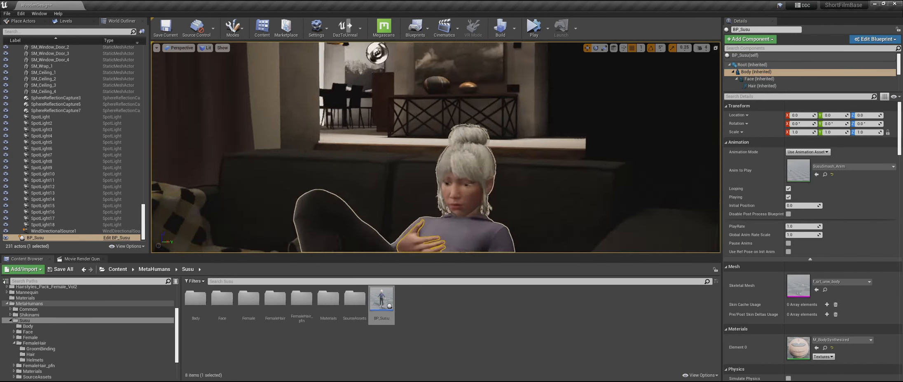
right_click_drag(435, 147, 462, 148)
key("Escape")
key("s")
key("s")
key("w")
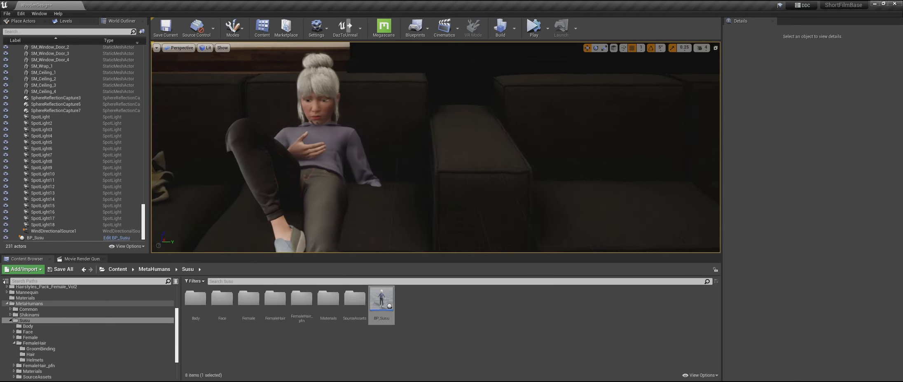
- Raise BP_Susu on the sofa by setting its Z location to 7, checking the seated pose
left_click(313, 165)
right_click_drag(313, 165, 197, 149)
key("w")
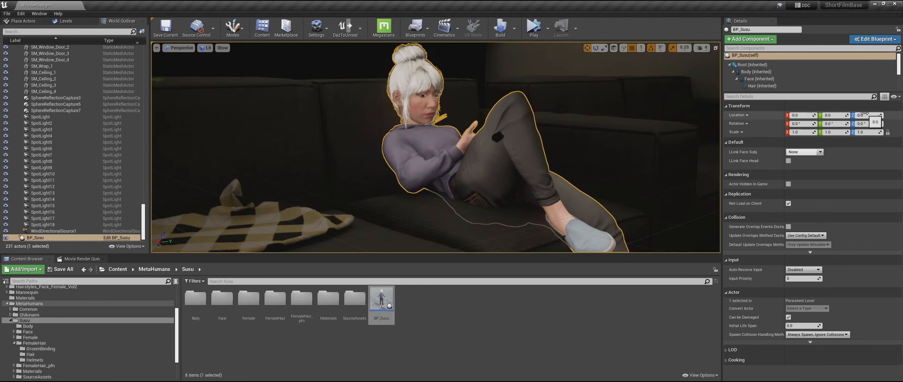
left_click(865, 114)
type("3")
key("Return")
type("5")
key("Return")
type("7")
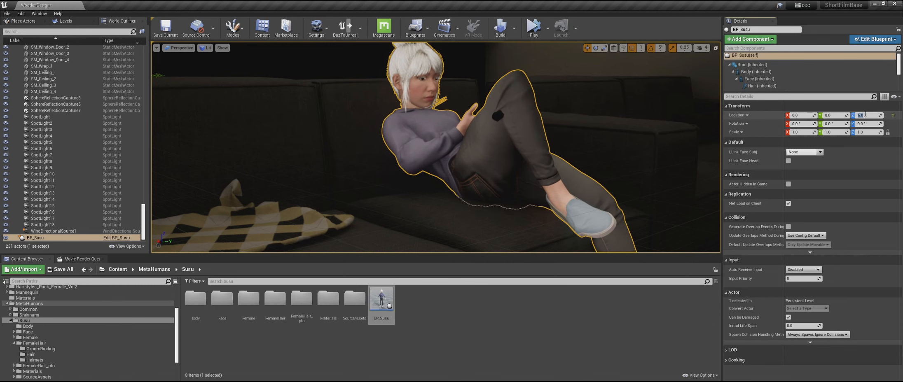
key("Return")
key("Return")
right_click_drag(454, 144, 412, 141)
type("w7")
key("Return")
key("s")
key("Escape")
right_click_drag(548, 157, 606, 144)
key("s")
left_click(504, 192)
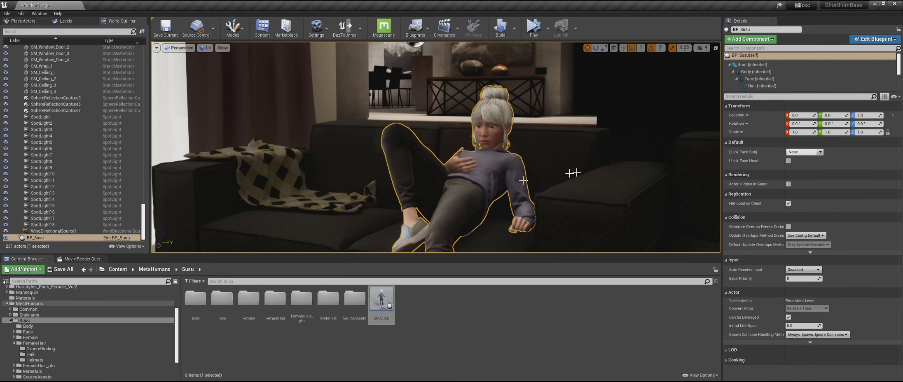
- Examine the animation and mesh settings of BP_Susu's Body and Face components, collapsing the Materials, Physics and Collision categories
scroll(781, 72, "down", 3)
scroll(782, 76, "up", 3)
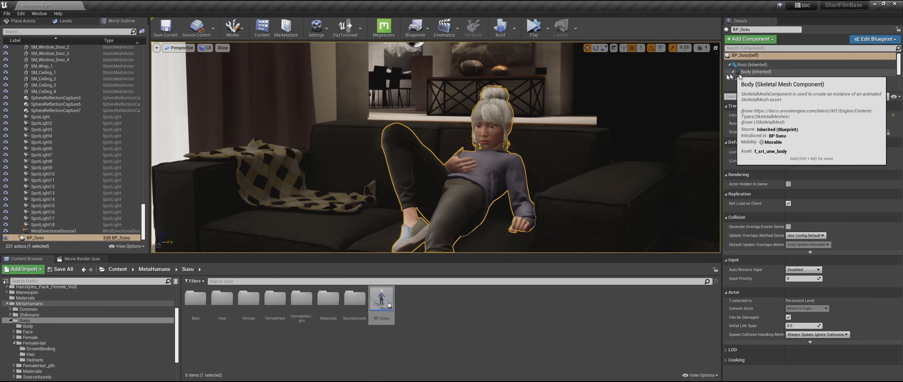
left_click(775, 72)
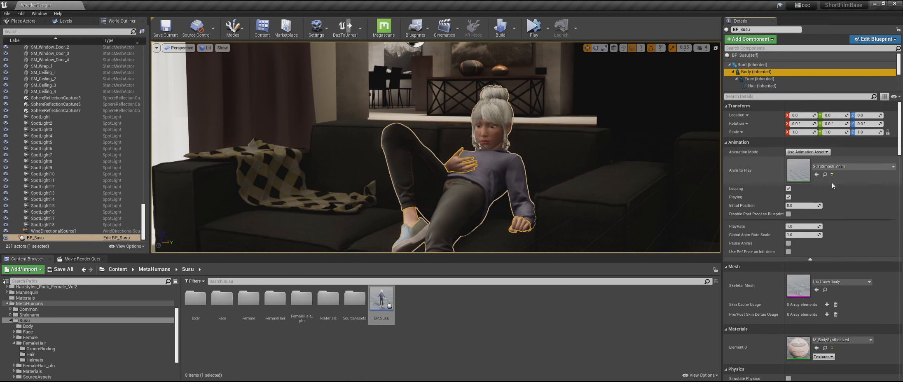
key("Down")
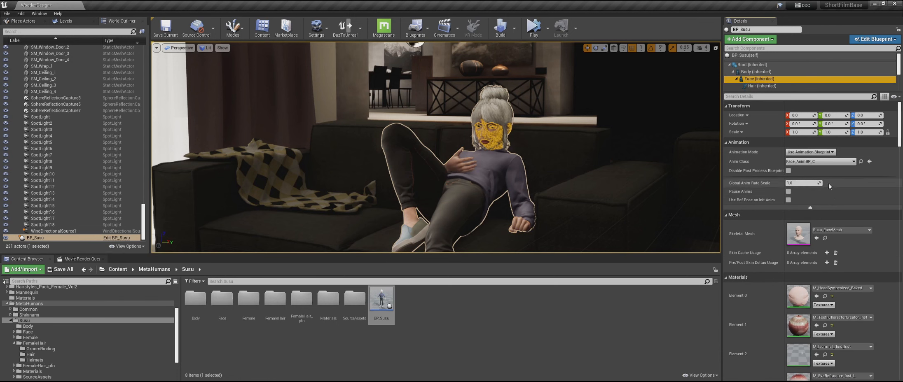
scroll(830, 186, "down", 4)
left_click(742, 204)
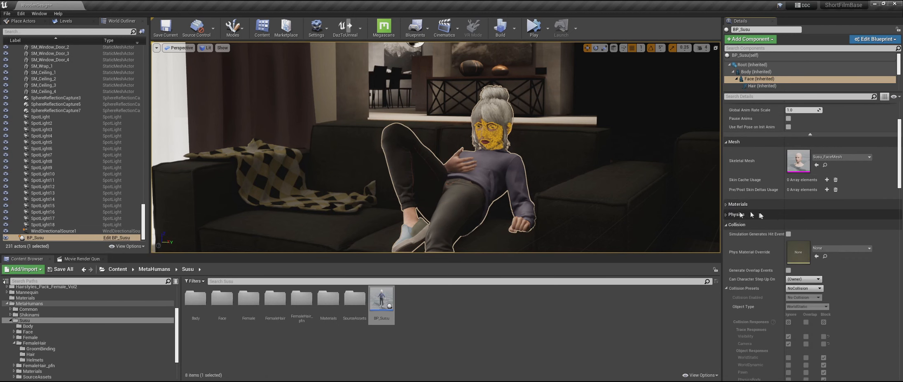
left_click(742, 225)
scroll(774, 198, "up", 4)
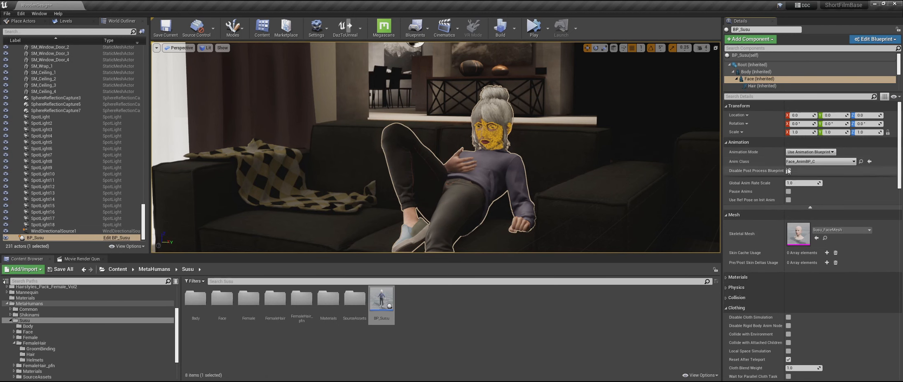
key("Up")
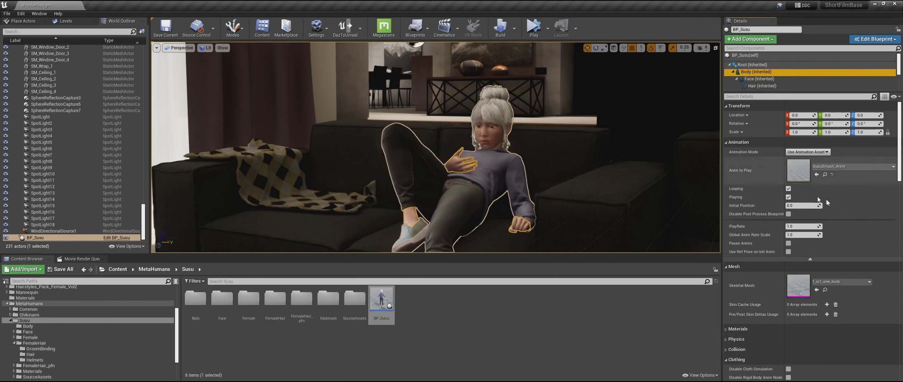
- Import SusuSmash_Phone.fbx as a skeletal mesh into the Film/SusuSmash folder with the existing import options
left_click(430, 345)
scroll(82, 321, "up", 3)
left_click(112, 320)
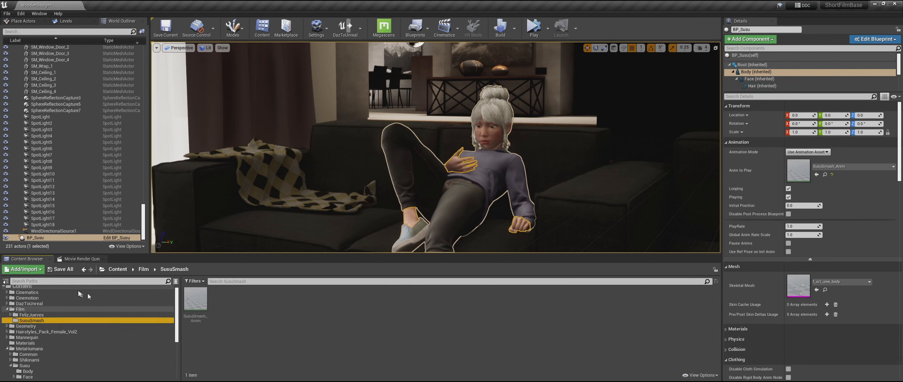
left_click(6, 281)
right_click(101, 304)
left_click(140, 116)
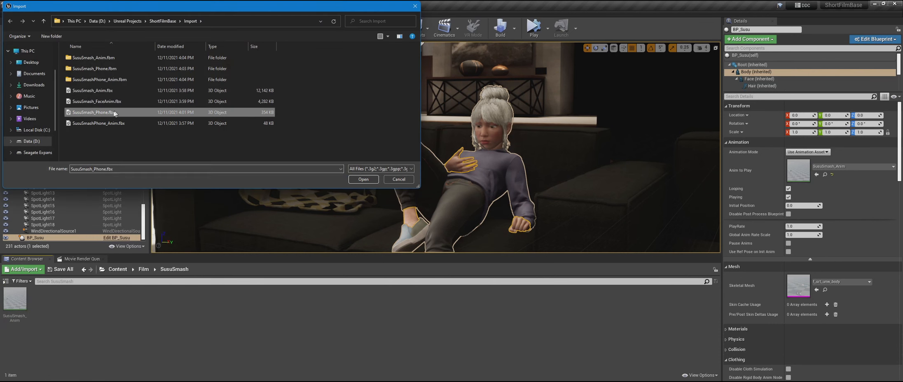
left_click(373, 180)
scroll(454, 202, "down", 10)
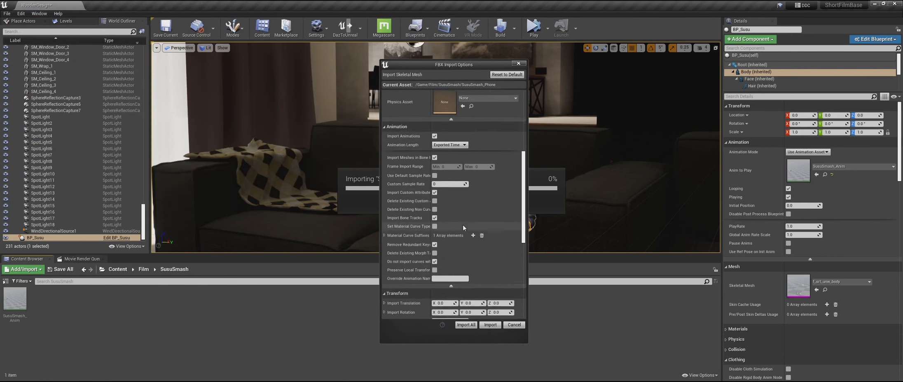
scroll(455, 237, "down", 5)
left_click(491, 325)
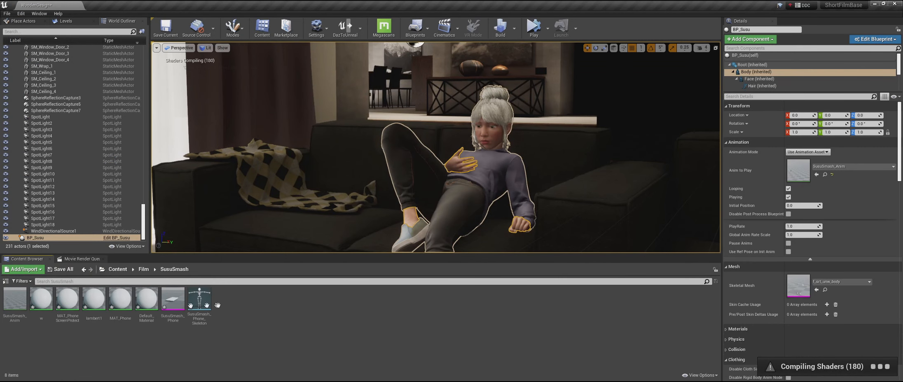
- Import the phone animation SusuSmashPhone_Anim.fbx into the SusuSmash folder
right_click(238, 310)
left_click(272, 111)
left_click(116, 124)
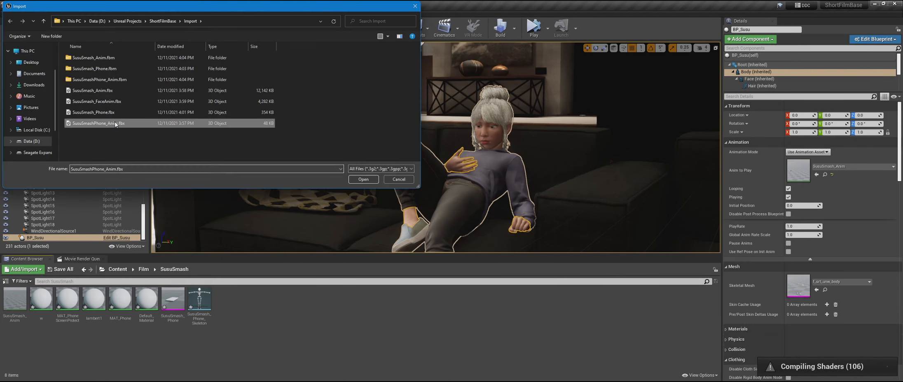
left_click(362, 179)
scroll(401, 209, "down", 5)
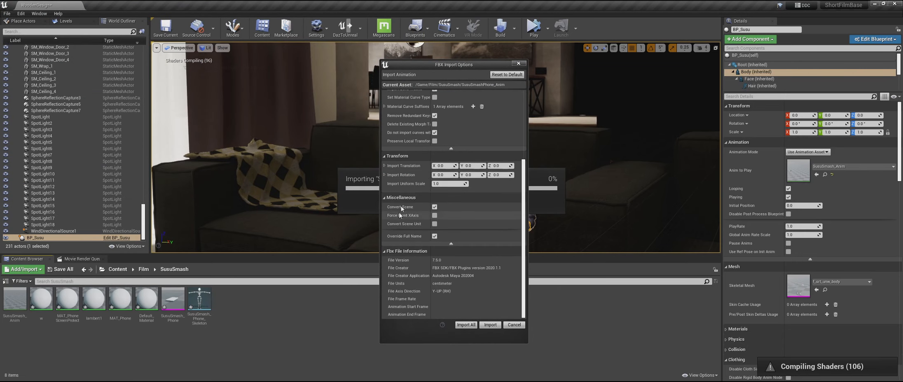
left_click(490, 325)
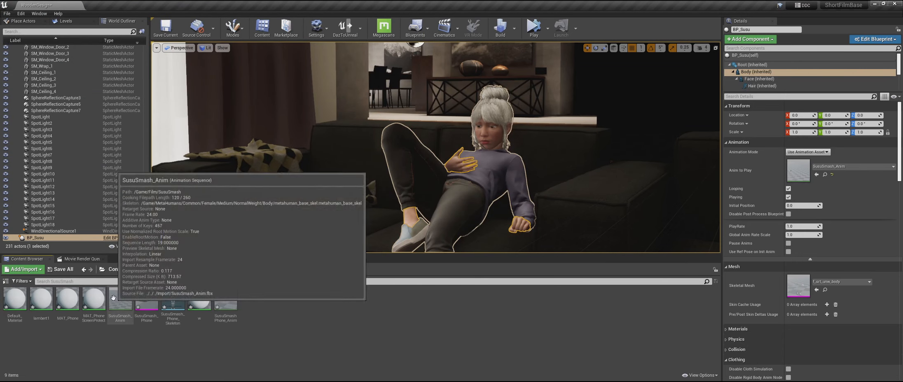
- Open SusuSmashPhone_Anim to examine the phone's motion and close the animation editor
double_click(226, 303)
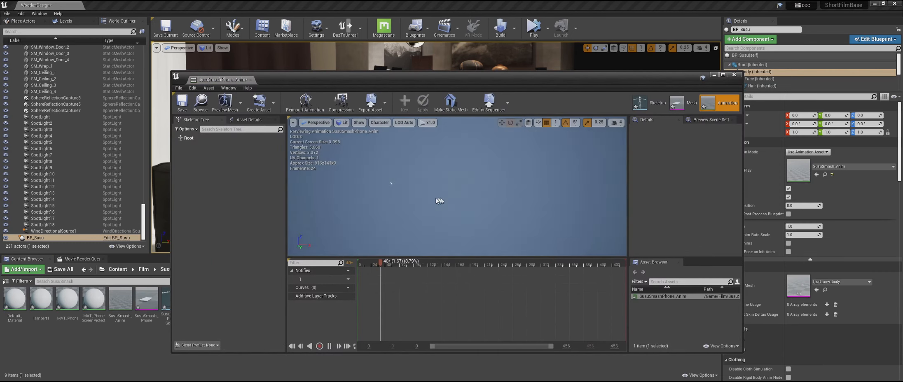
left_click(189, 138)
left_click_drag(439, 201, 496, 221, "alt")
left_click(734, 75)
left_click(335, 307)
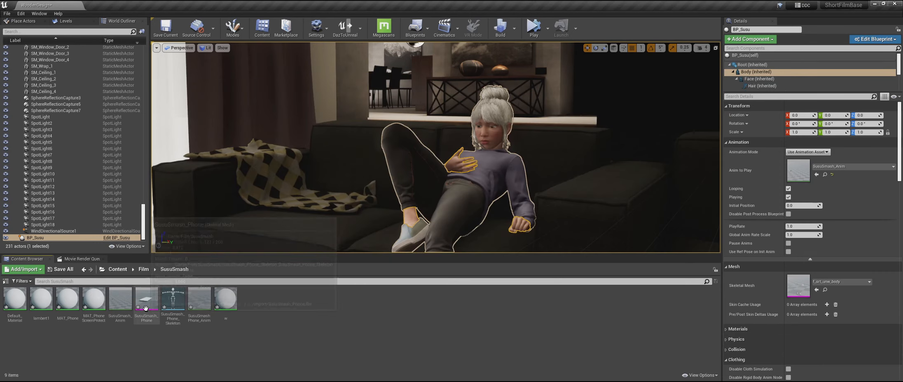
- Place SusuSmash_Phone in the level at 0, 0, 0 and assign SusuSmashPhone_Anim as its animation asset to play
left_click_drag(146, 308, 362, 190)
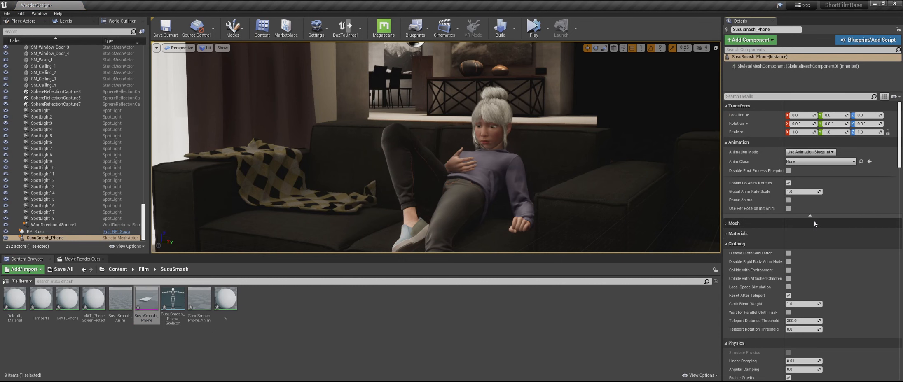
left_click(811, 152)
left_click(809, 161)
left_click_drag(199, 300, 799, 171)
key("Escape")
- Set SusuSmash_Phone's Z location to 2, after trying 7, and check how it fits the character's hand
right_click_drag(342, 216, 351, 193)
left_click(461, 129)
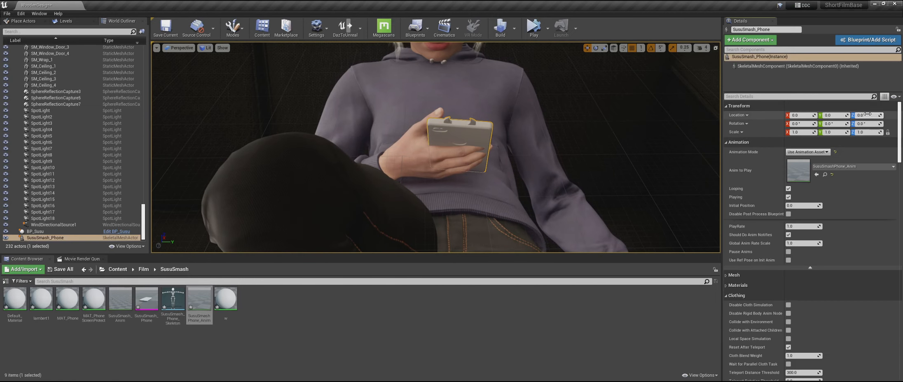
left_click(867, 115)
type("7")
key("Return")
right_click_drag(527, 205, 618, 205)
left_click(527, 205)
left_click(451, 123)
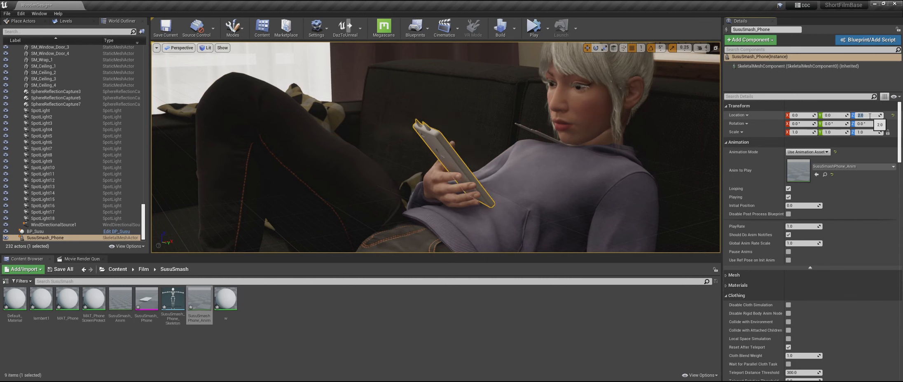
key("Return")
right_click_drag(435, 147, 464, 163)
key("Escape")
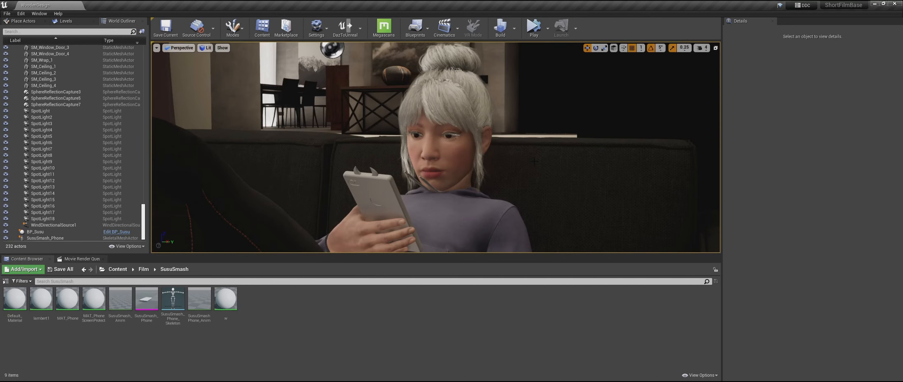
- Darken BP_Susu's hair by raising hairMelanin in the Hair component's MI_Hair material to about 0.495
left_click(488, 180)
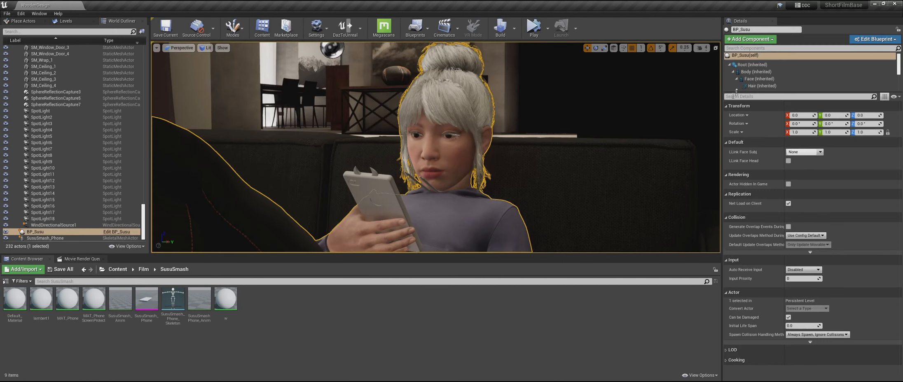
scroll(793, 243, "down", 3)
scroll(793, 243, "down", 2)
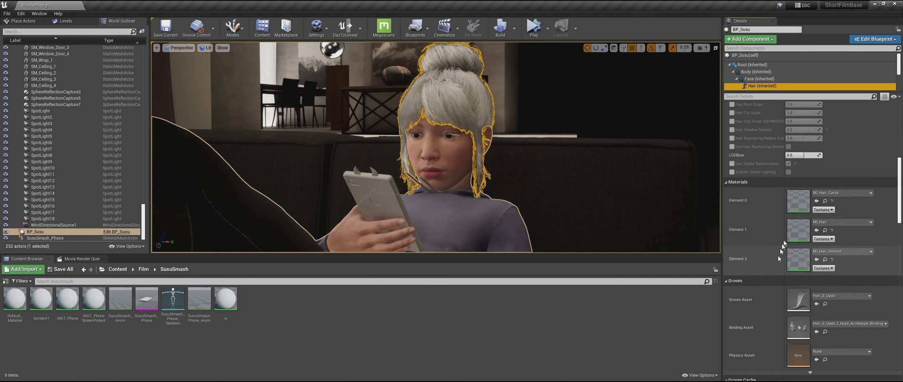
double_click(802, 237)
left_click_drag(412, 57, 157, 53)
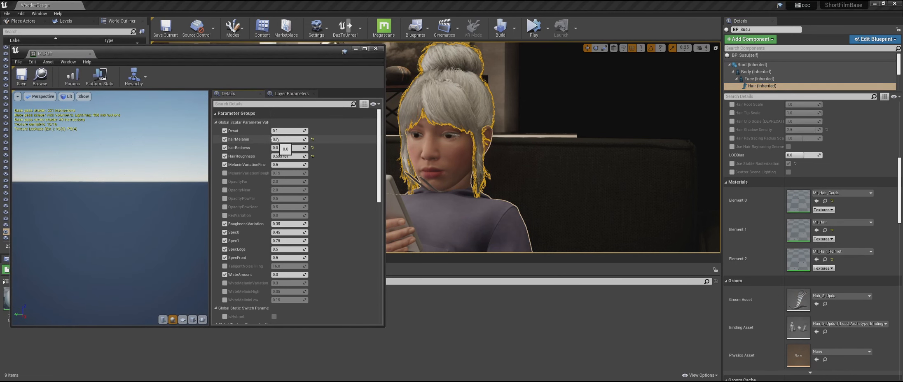
left_click_drag(285, 139, 311, 139)
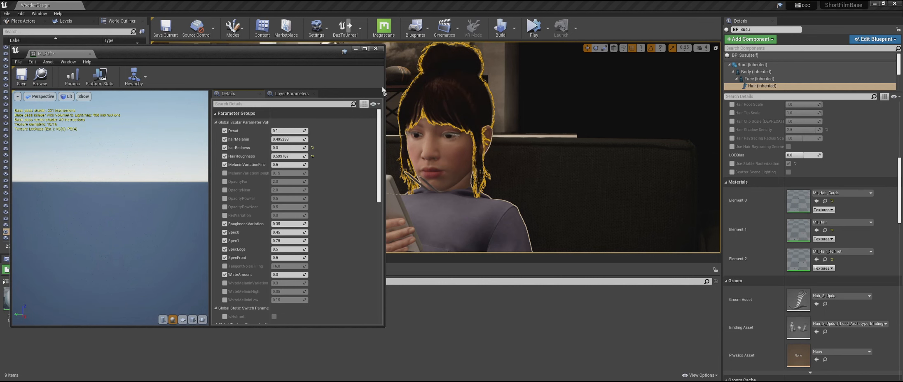
right_click_drag(486, 120, 585, 119)
key("Escape")
right_click_drag(552, 147, 571, 103)
- Match the Eyelashes component's MI_Hair2 material to the hair with hairMelanin about 0.495, and close the material editor
left_click(506, 136)
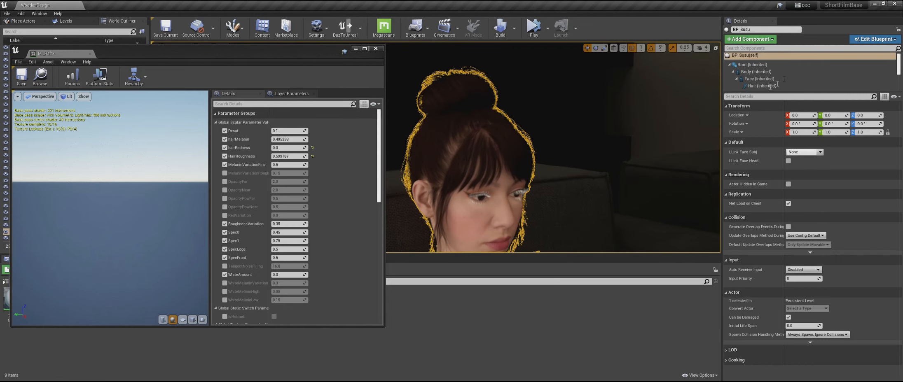
scroll(769, 75, "down", 3)
left_click(767, 75)
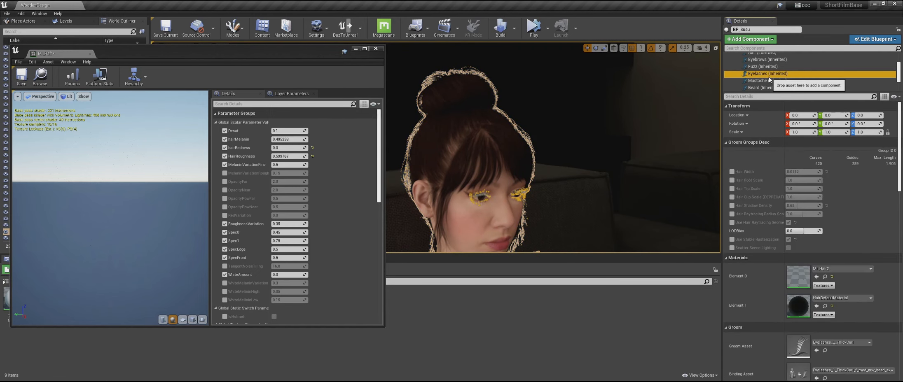
double_click(798, 277)
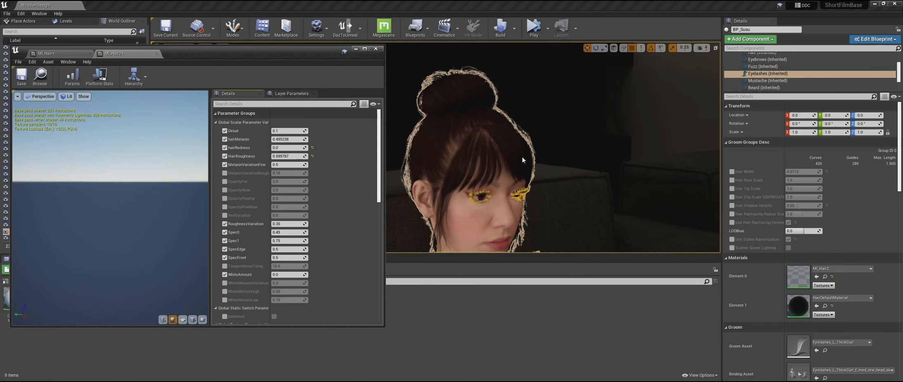
key("Escape")
right_click_drag(522, 160, 485, 196)
left_click(376, 49)
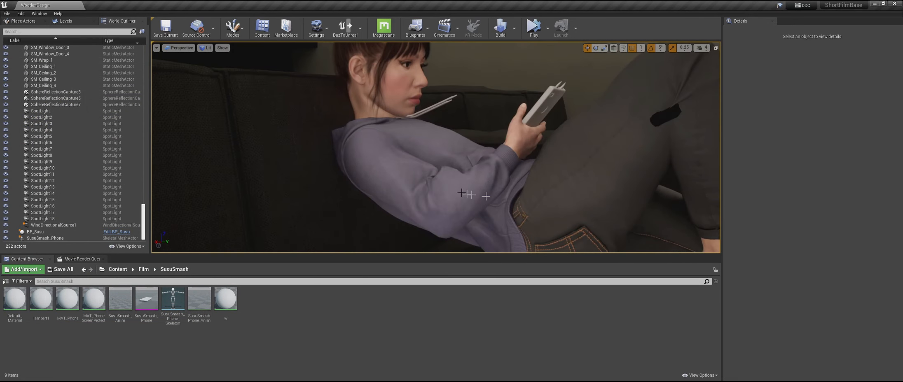
- Find the "post" settings of BP_Susu's Body component, enable Disable Post Process Blueprint, and clear the property filter
scroll(466, 194, "down", 3)
left_click(522, 183)
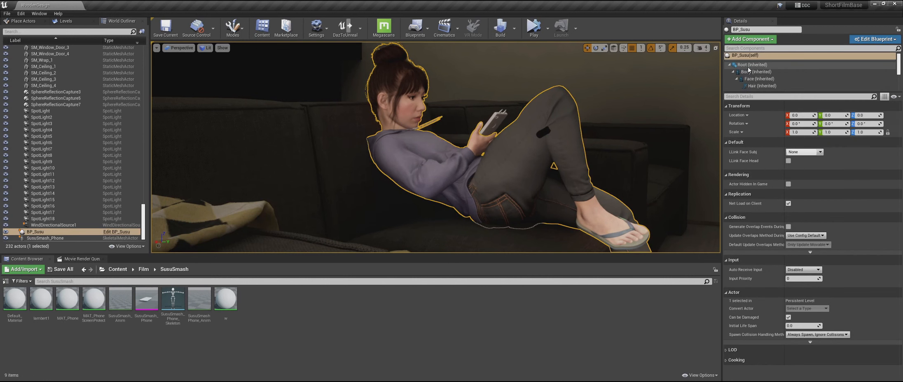
left_click(749, 72)
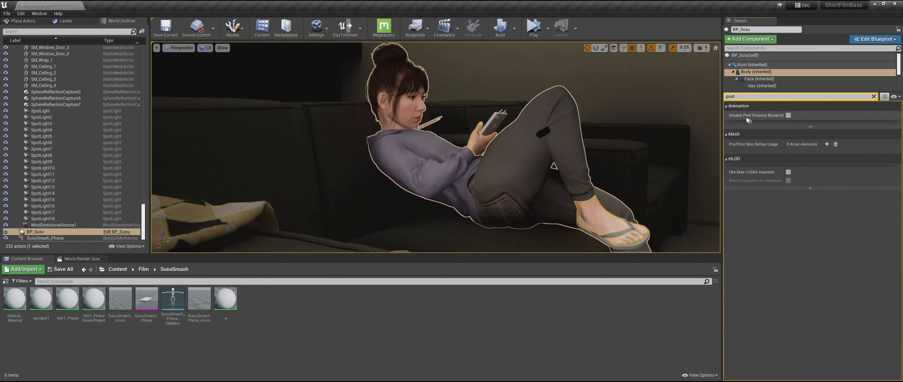
left_click(788, 115)
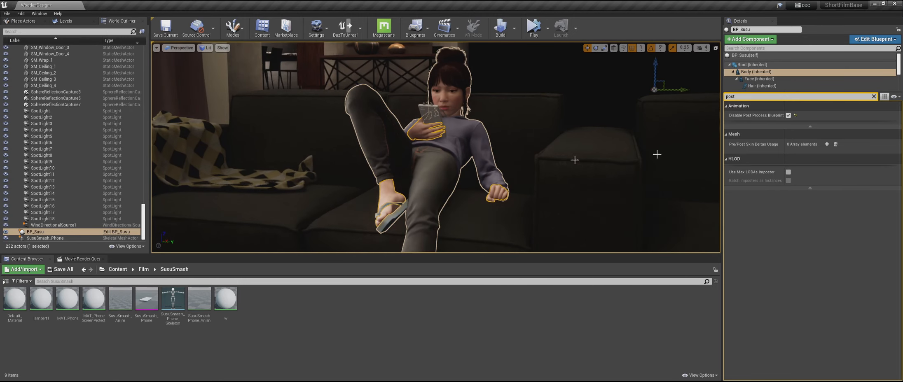
left_click(874, 96)
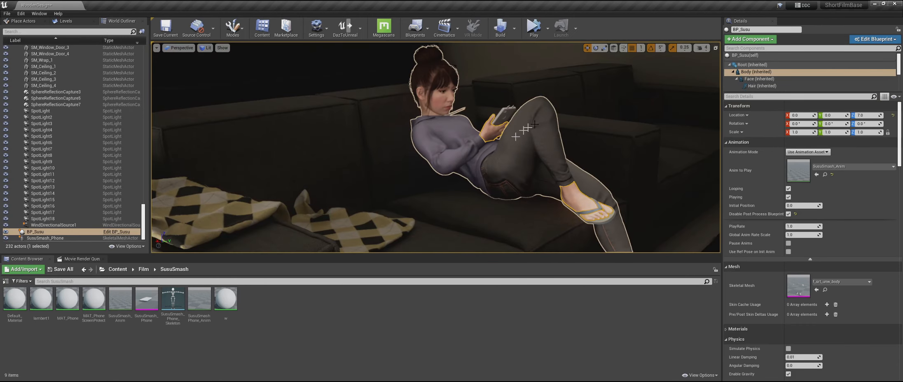
- Find the visibility settings of BP_Susu's Feet component, turn off Visible to hide the flip-flops, and clear the property filter
scroll(758, 74, "down", 2)
left_click(758, 77)
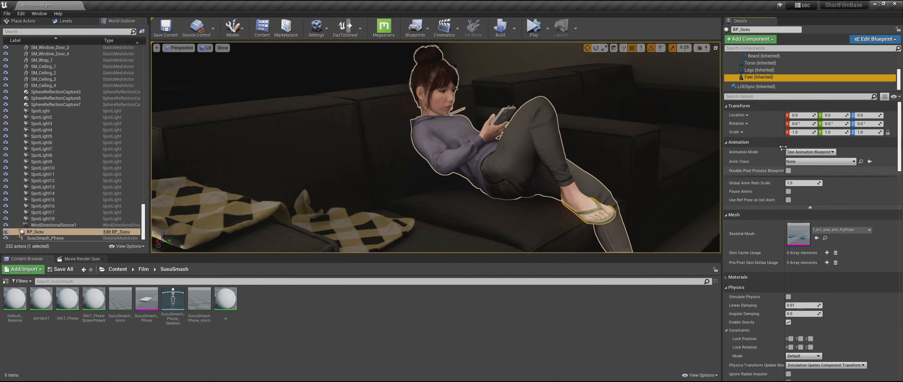
scroll(782, 148, "down", 10)
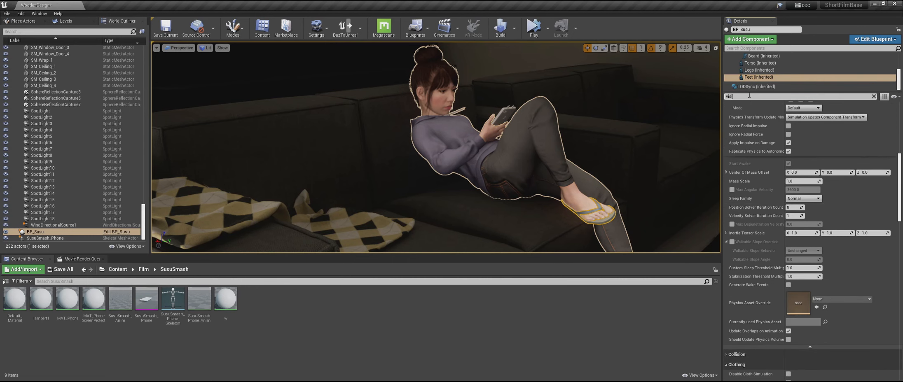
left_click(788, 144)
left_click(873, 96)
- Simulate the level, pause it to inspect the character and phone animation from several angles, and stop the simulation
left_click_drag(577, 148, 412, 148, "alt")
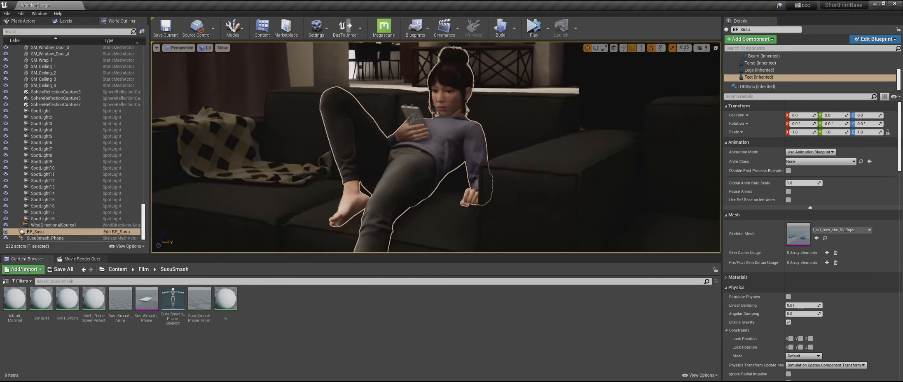
right_click_drag(552, 139, 569, 139)
key("Escape")
mouse_move(498, 116)
right_mouse_down()
mouse_move(507, 117)
mouse_move(498, 116)
right_mouse_up()
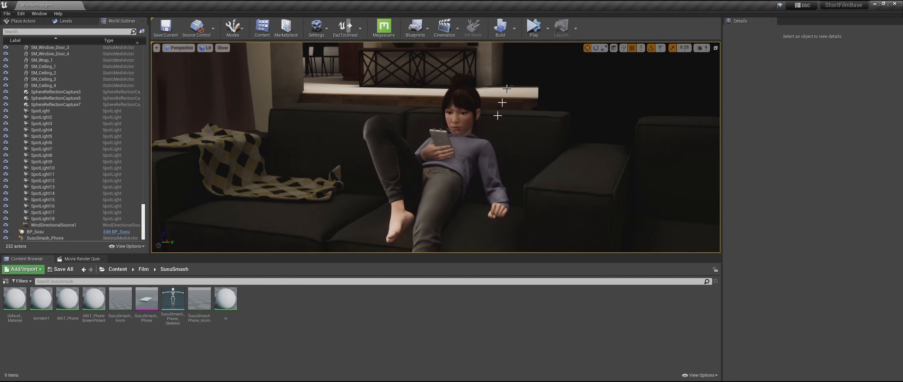
left_click(534, 28)
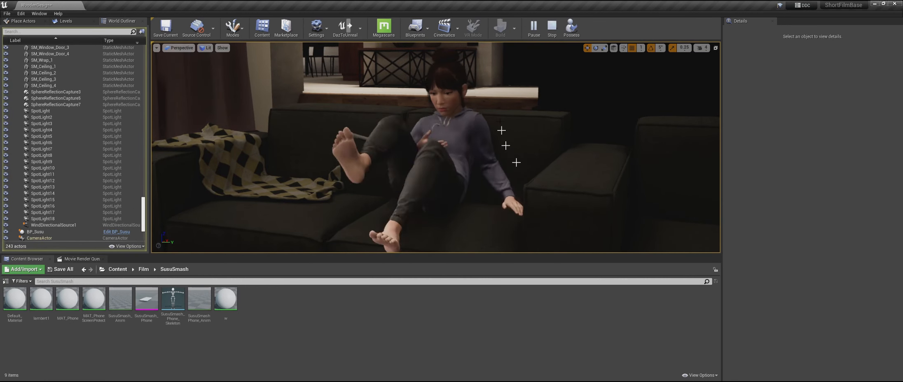
left_click(534, 27)
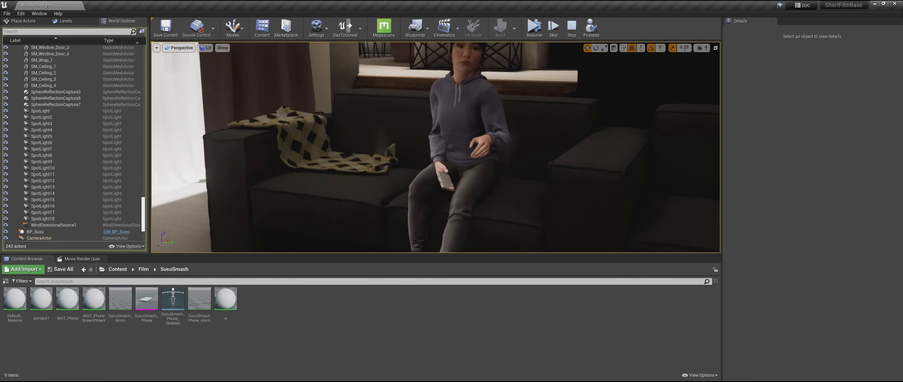
mouse_move(413, 128)
right_mouse_down()
mouse_move(446, 128)
mouse_move(430, 140)
mouse_move(413, 128)
right_mouse_up()
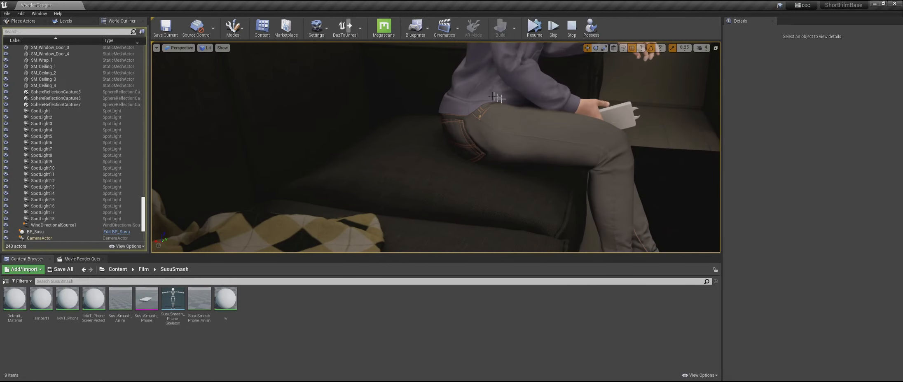
right_click_drag(532, 154, 507, 154)
left_click(507, 154)
key("Escape")
key("Escape")
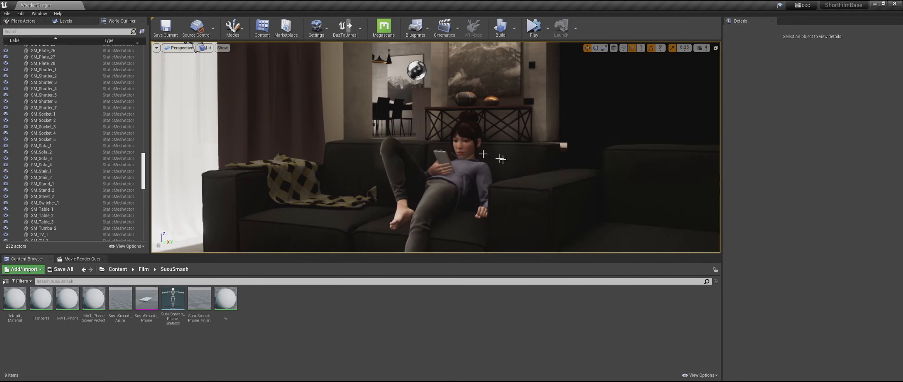
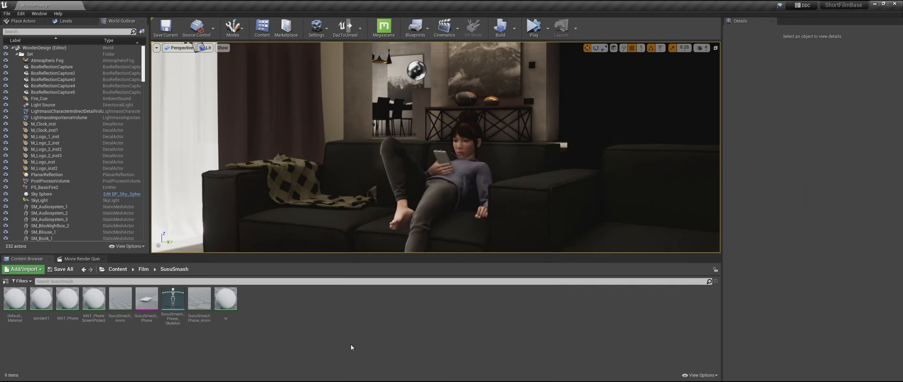
- Create a Level Sequence named SusuSmash in the SusuSmash folder and open it
right_click(266, 341)
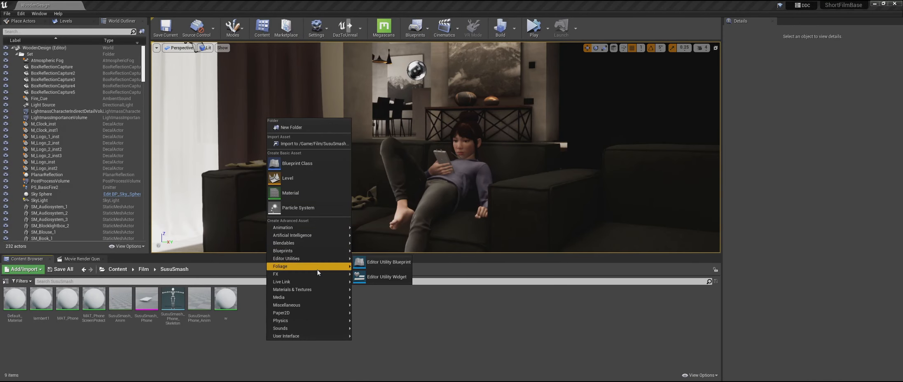
mouse_move(320, 230)
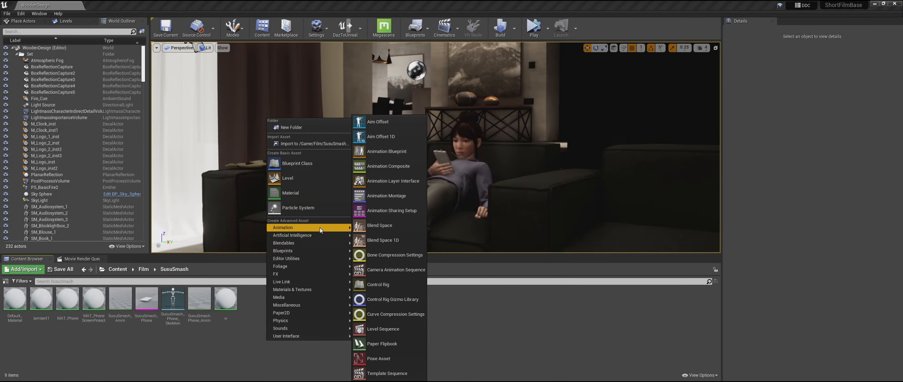
left_click(397, 332)
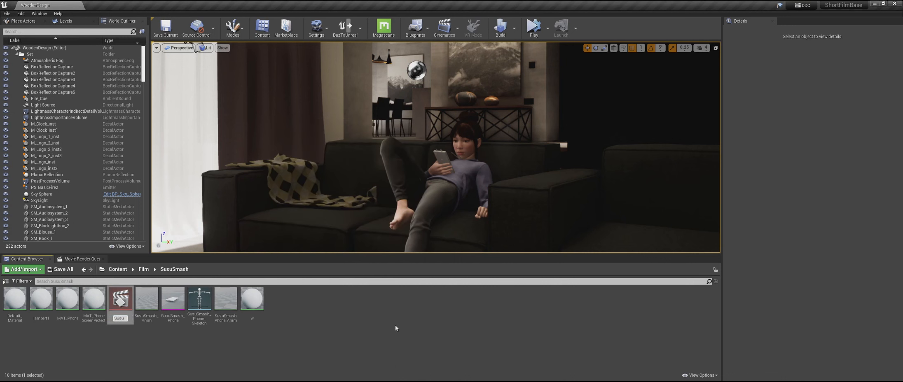
double_click(114, 313)
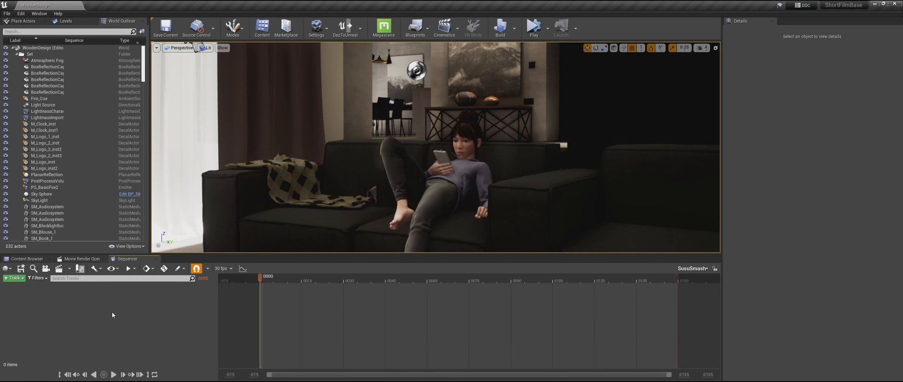
- Add the BP_Susu actor to the SusuSmash sequence
left_click(461, 177)
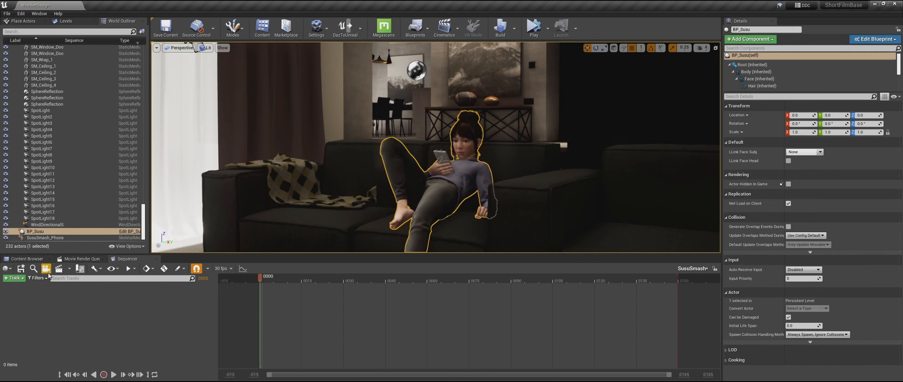
left_click(16, 280)
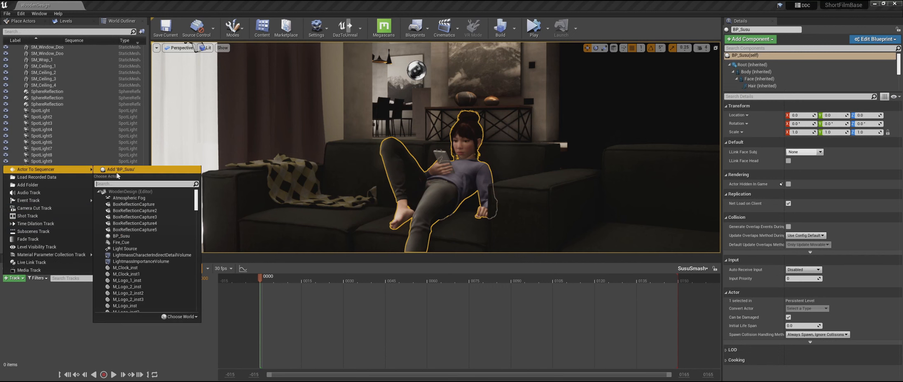
left_click(221, 294)
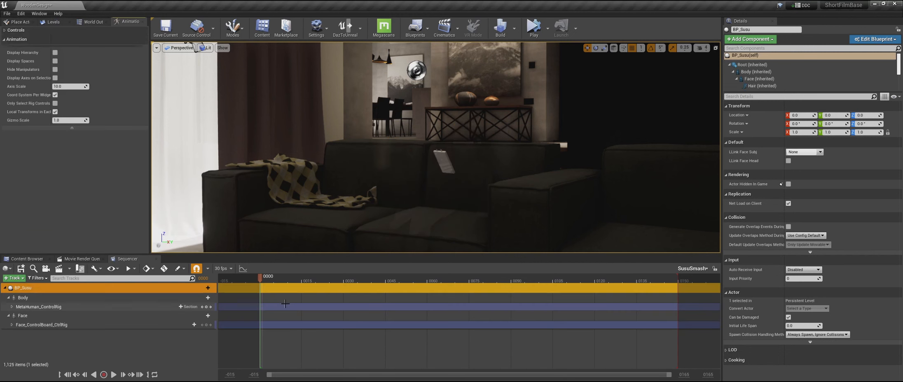
- Locate BP_Susu in the viewport and examine the character with its body control rig
left_click(63, 307)
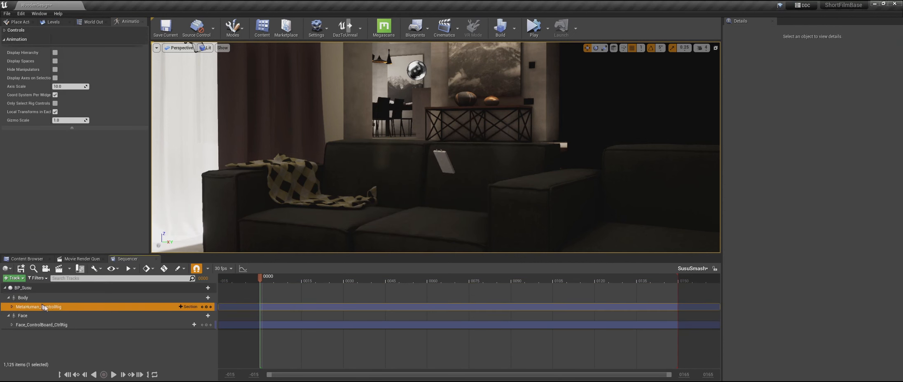
right_click_drag(414, 68, 501, 50)
left_click(80, 298)
left_click(70, 288)
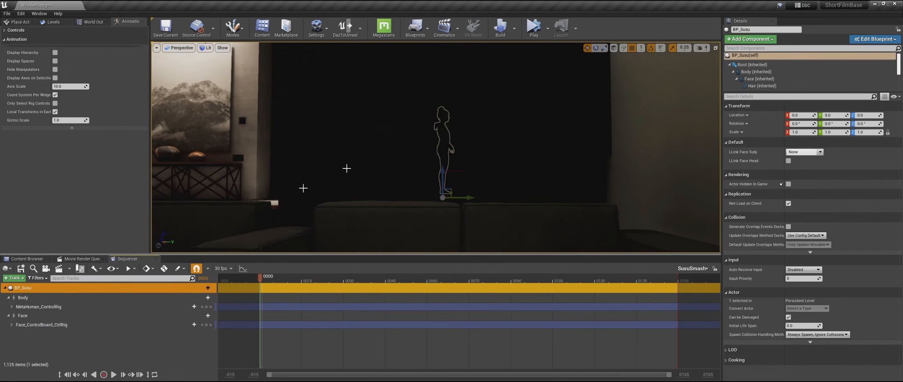
right_click_drag(408, 183, 364, 149)
key("w")
key("w")
key("s")
key("d")
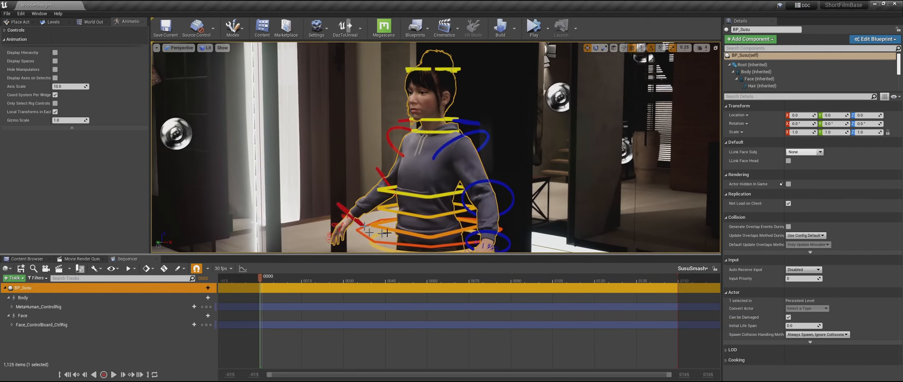
- Delete the MetaHuman_ControlRig track from BP_Susu's Body in the sequence
left_click(70, 309)
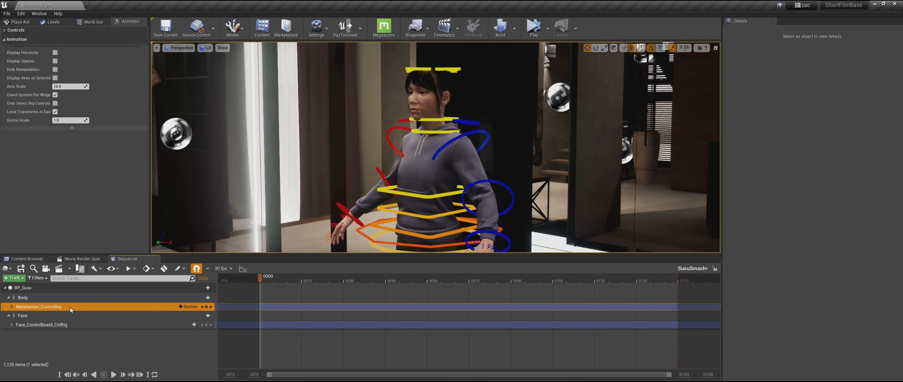
right_click(71, 310)
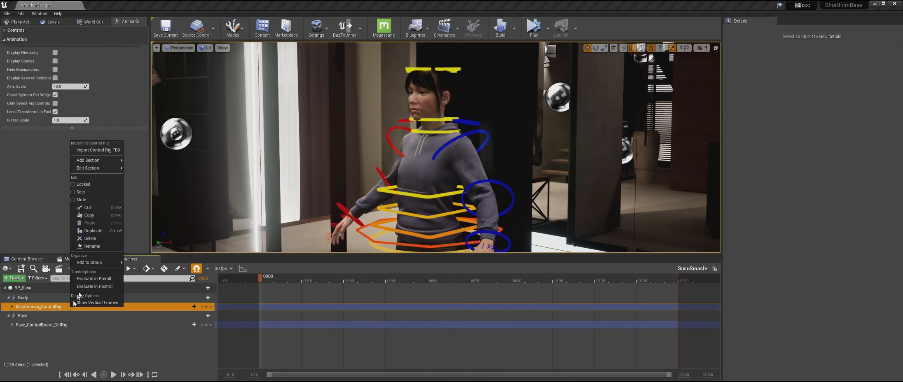
left_click(99, 239)
left_click(57, 317)
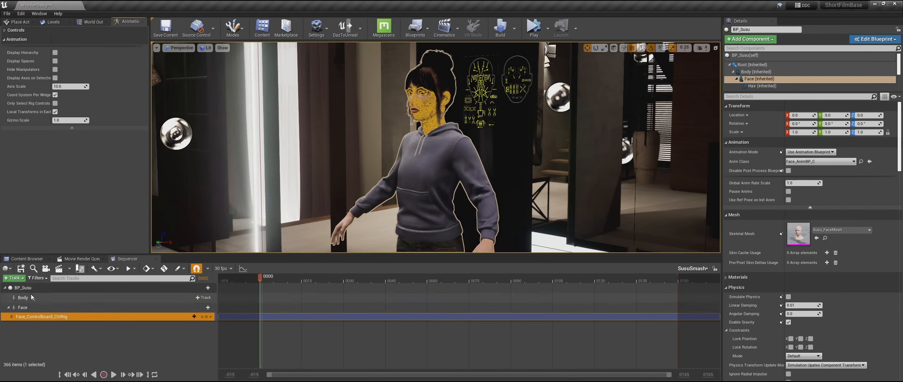
- Add the SusuSmash_Anim animation to BP_Susu's Body track and check the seated pose on the sofa
left_click(46, 288)
left_click(205, 288)
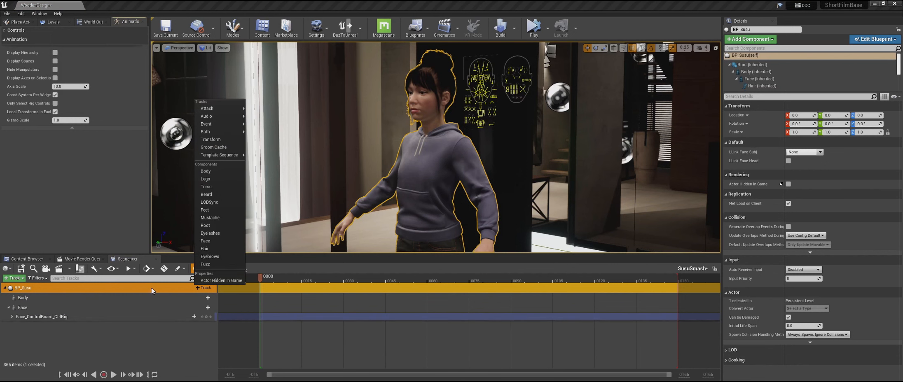
left_click(147, 297)
left_click(204, 298)
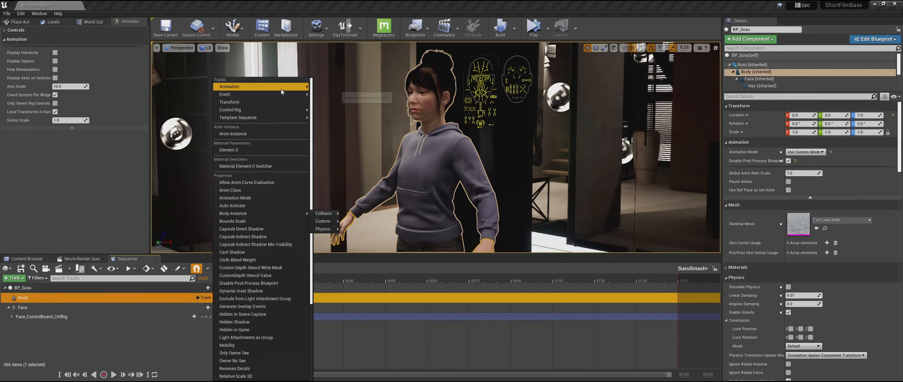
mouse_move(289, 90)
type("s")
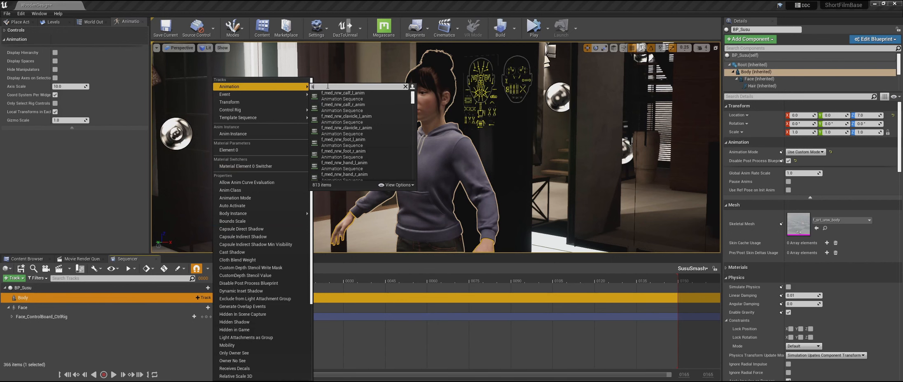
type("usu")
left_click(338, 93)
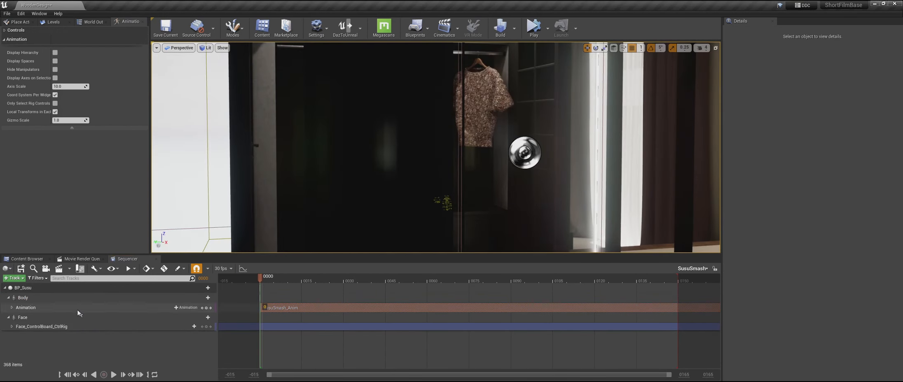
left_click(69, 299)
right_click_drag(435, 147, 592, 129)
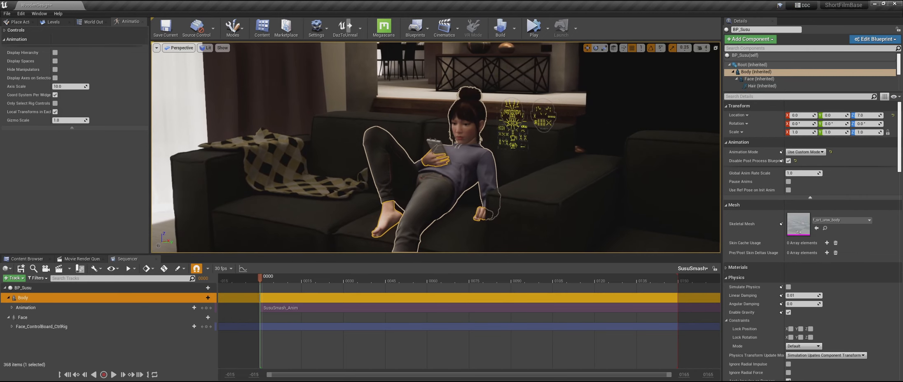
- Start a Control Rig FBX import on the Face_ControlBoard_CtrlRig track with SusuSmash_FaceAnim.fbx as the source
right_click(31, 326)
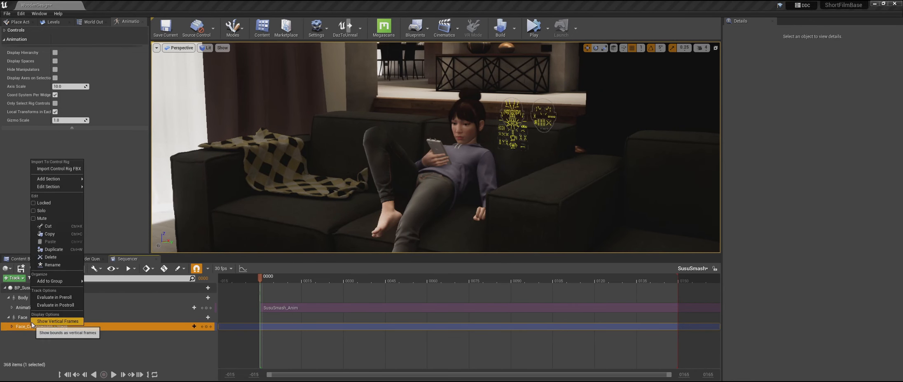
left_click(63, 169)
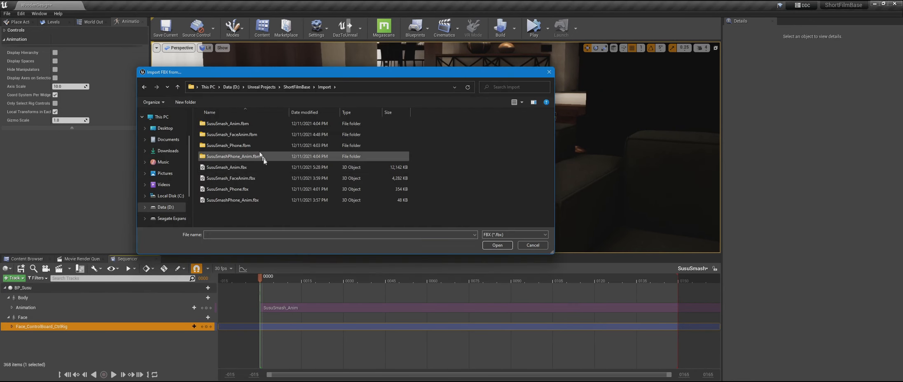
left_click(261, 178)
left_click(495, 245)
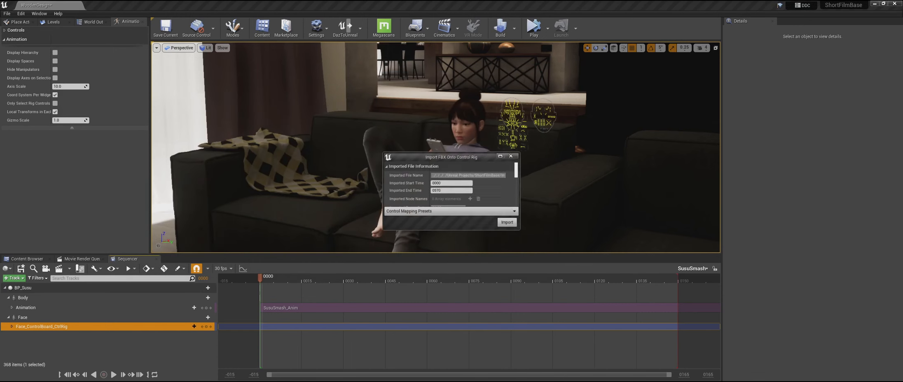
- Enlarge the import options, review the control channel mappings, and apply the MetaHuman Control Mappings preset
left_click_drag(432, 156, 322, 128)
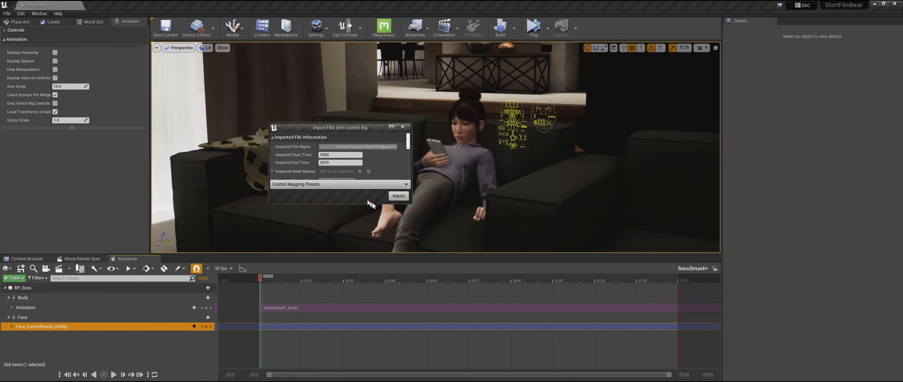
left_click_drag(408, 204, 509, 354)
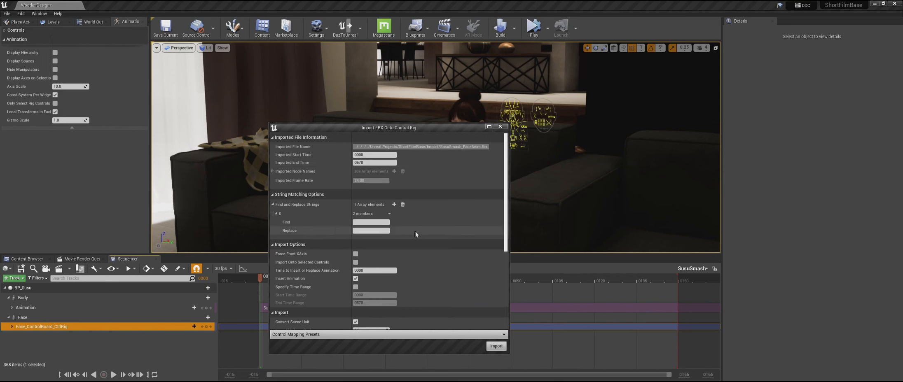
scroll(415, 234, "down", 5)
scroll(416, 231, "down", 2)
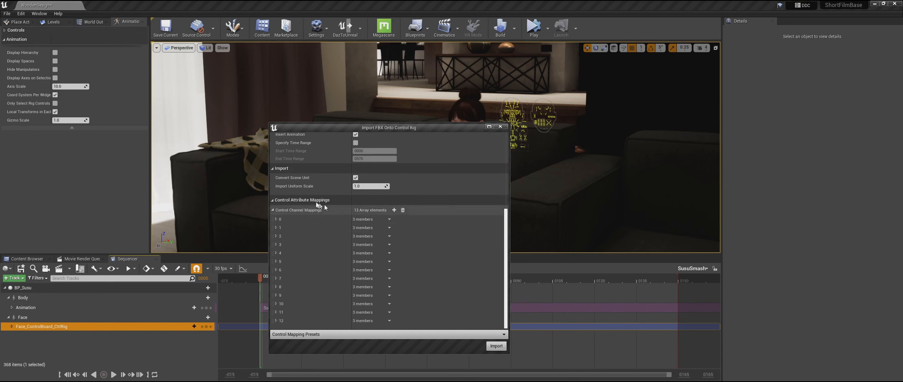
left_click(303, 334)
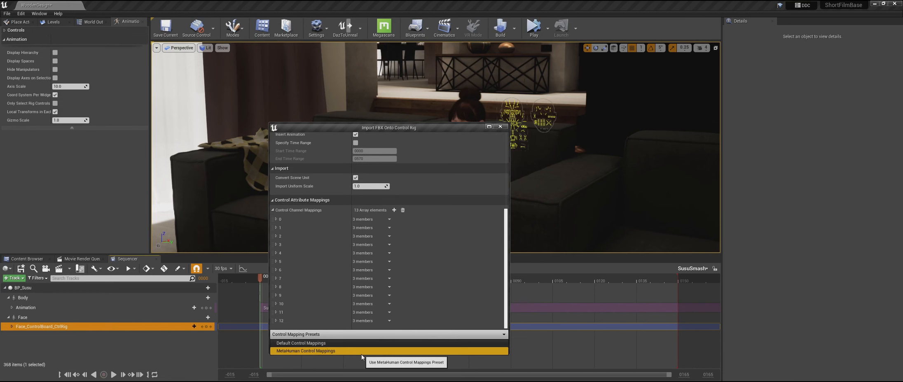
left_click(343, 351)
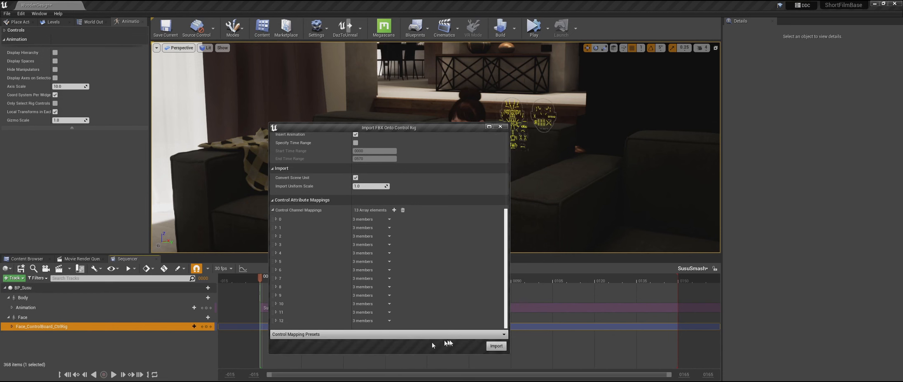
- Import the face animation onto the Face_ControlBoard_CtrlRig track and expand the track to check the keyed facial controls
left_click(493, 347)
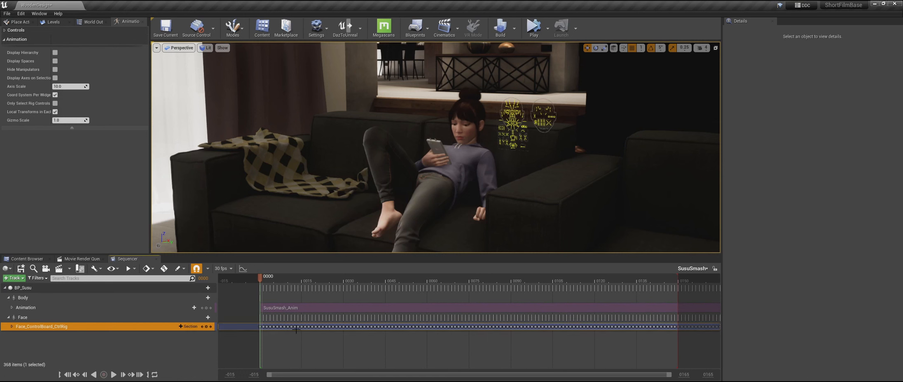
left_click(11, 327)
scroll(326, 322, "down", 5)
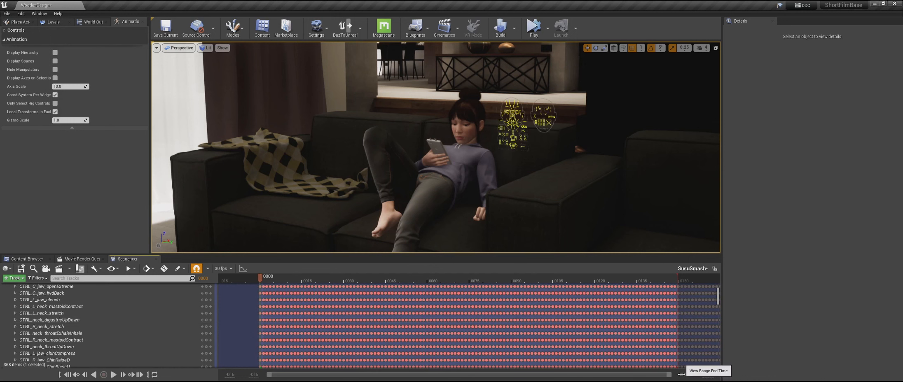
- Set the timeline's view range end to 590 and extend the playback end to the last face keyframes, collapsing the face rig track
type("570")
key("Return")
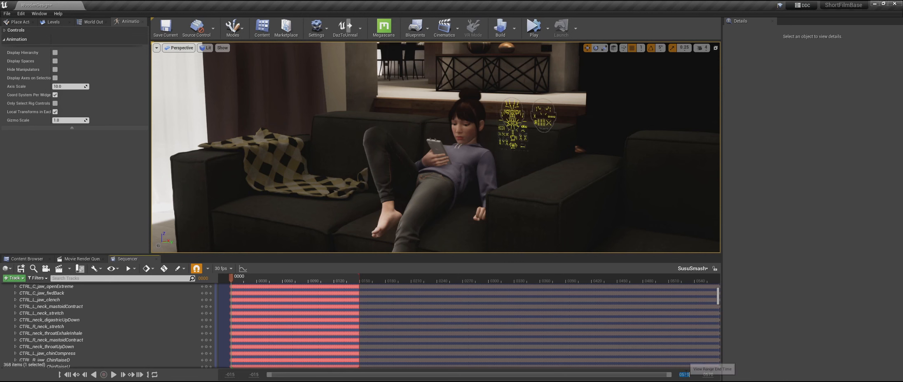
left_click(686, 374)
type("590")
key("Return")
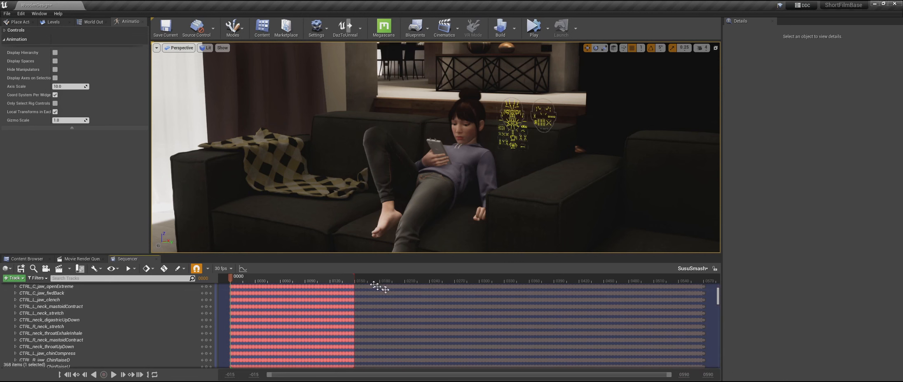
left_click_drag(352, 280, 702, 278)
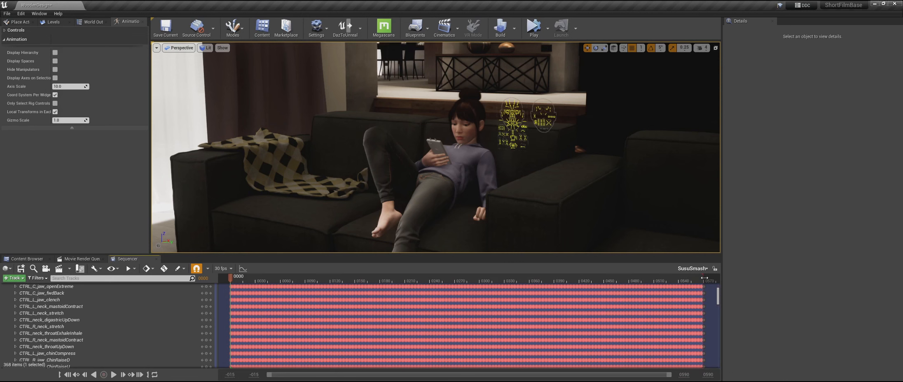
scroll(247, 297, "up", 3)
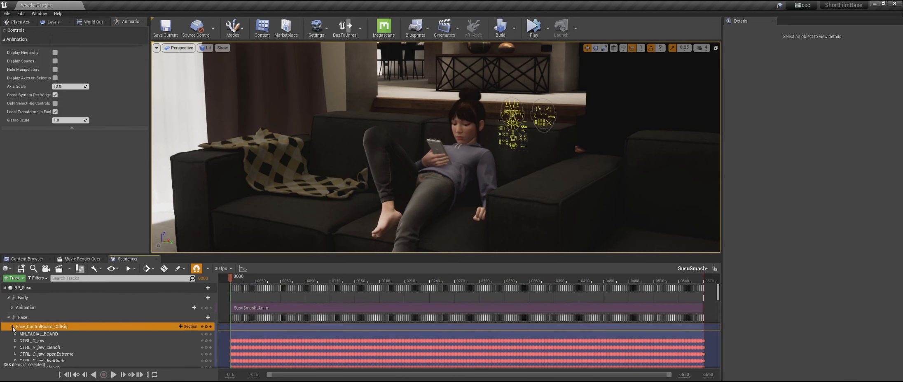
left_click(12, 327)
- Collapse the BP_Susu track and add the SusuSmash_Phone actor from the scene to the sequence
left_click(68, 297)
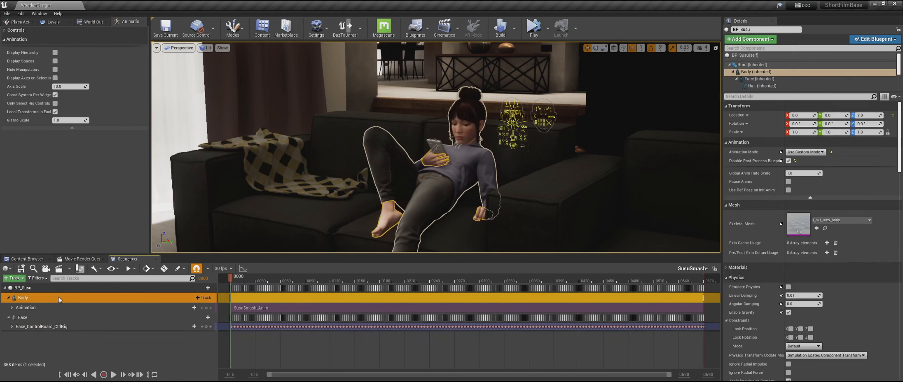
left_click(431, 141)
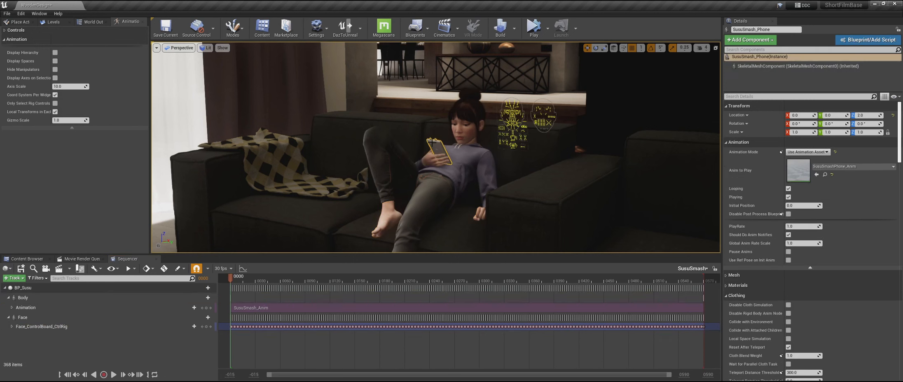
left_click(6, 290)
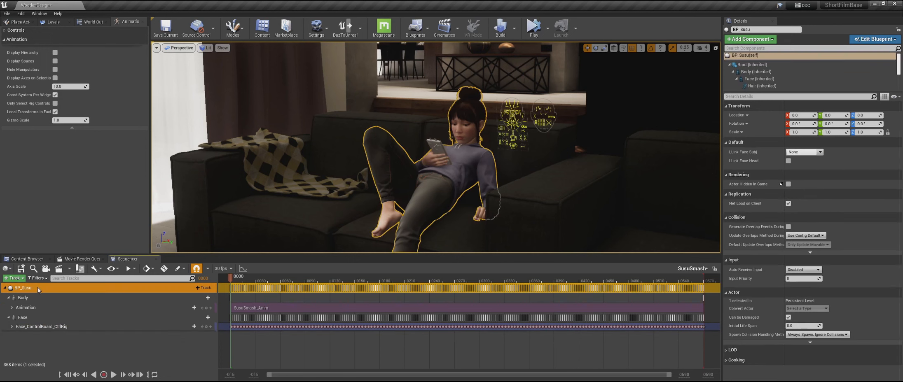
left_click(773, 75)
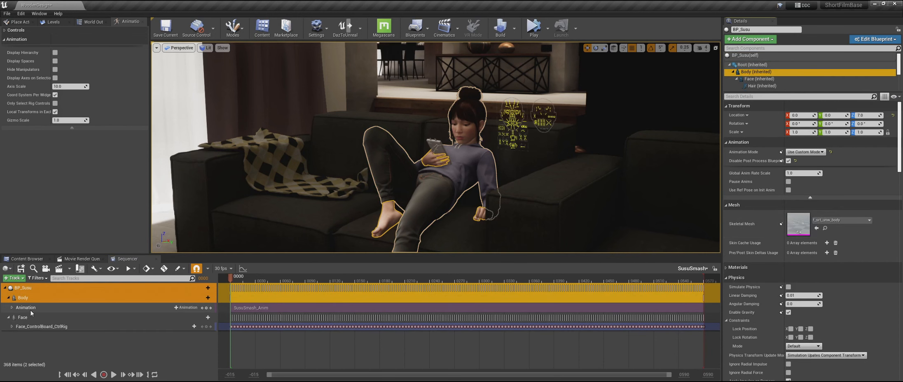
left_click(15, 287)
left_click(5, 288)
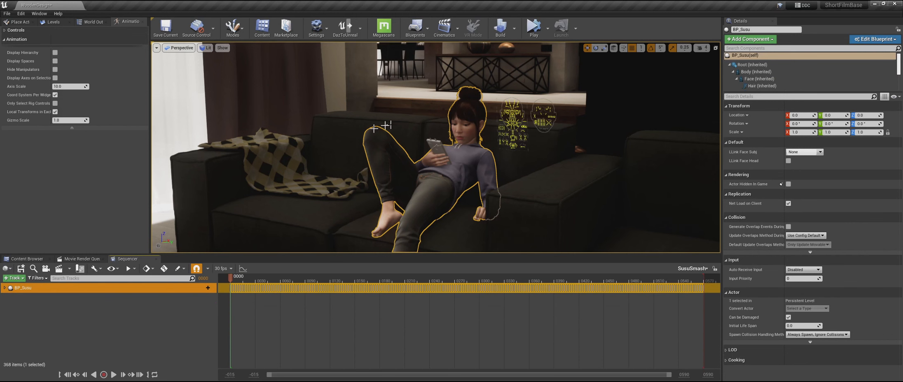
left_click(425, 140)
left_click(13, 279)
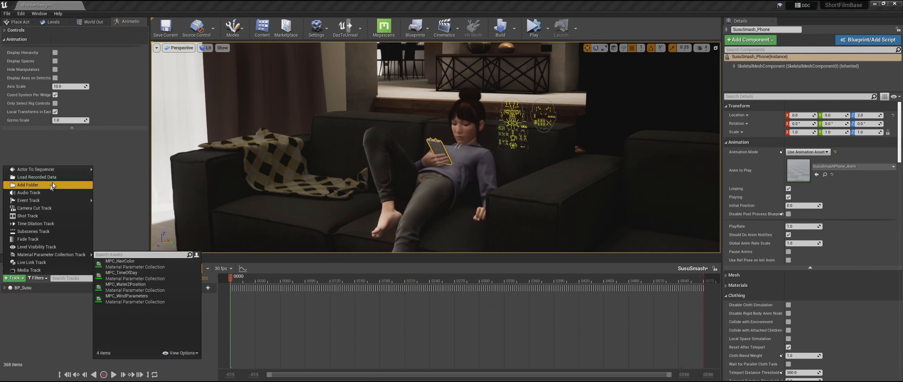
mouse_move(42, 175)
left_click(132, 171)
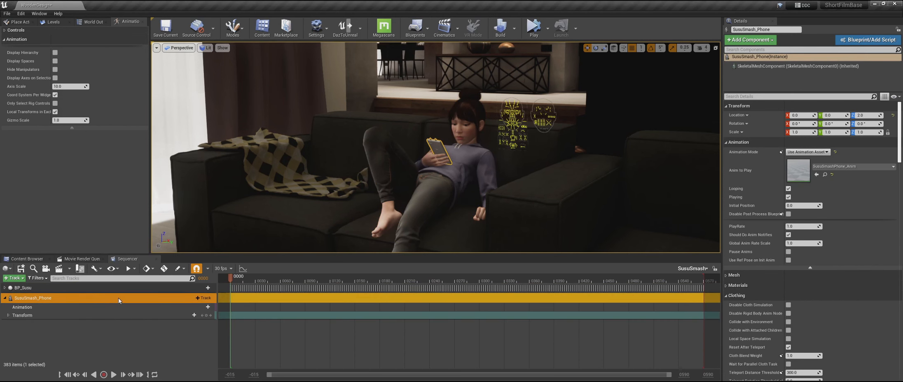
- Add the SusuSmashPhone_Anim animation to the phone's track and play the sequence to check the motion
left_click(200, 307)
left_click(199, 309)
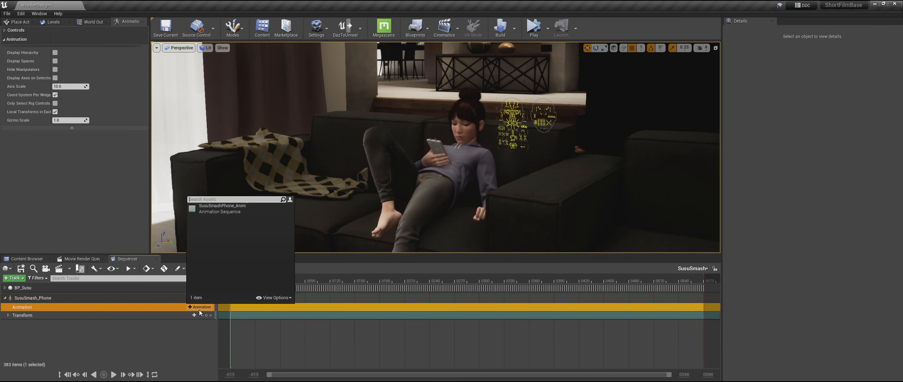
left_click(209, 208)
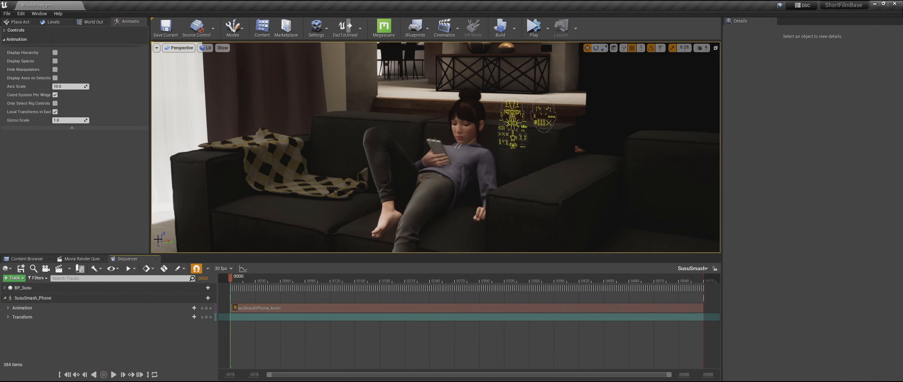
left_click(5, 298)
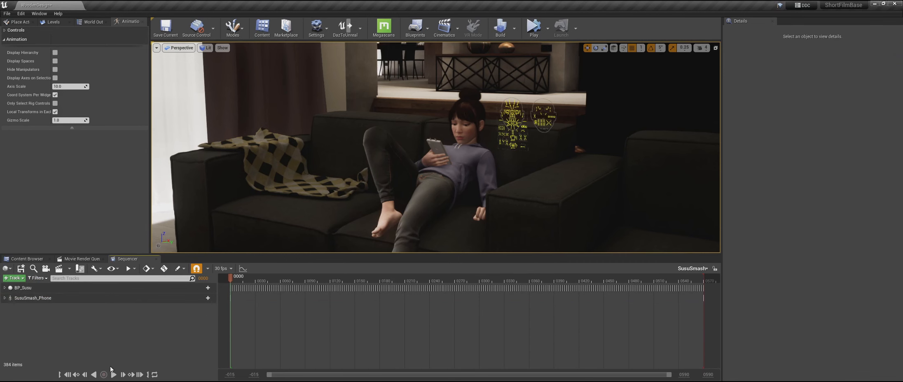
left_click(113, 374)
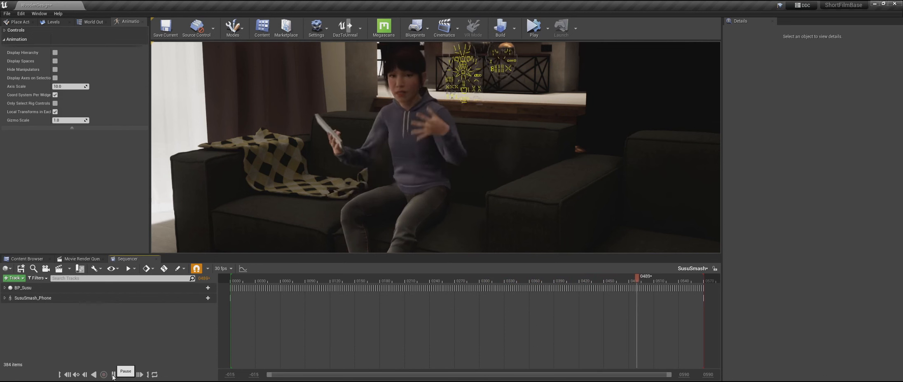
left_click(112, 375)
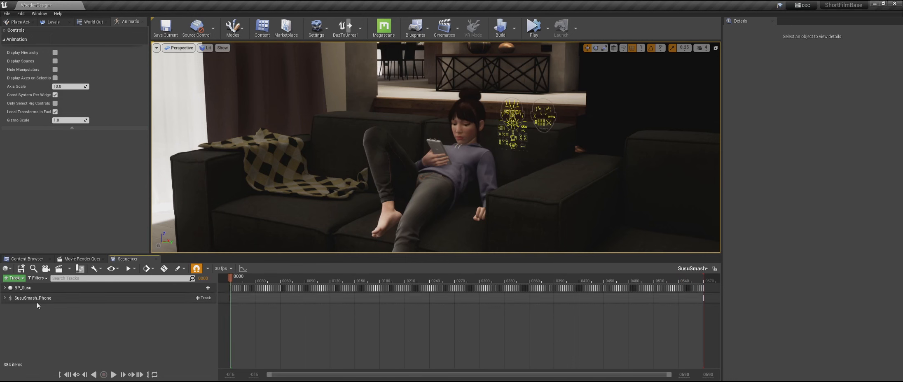
- Create a cine camera in the sequence and view the shot in a cinematic viewport locked to the camera cuts
left_click(46, 269)
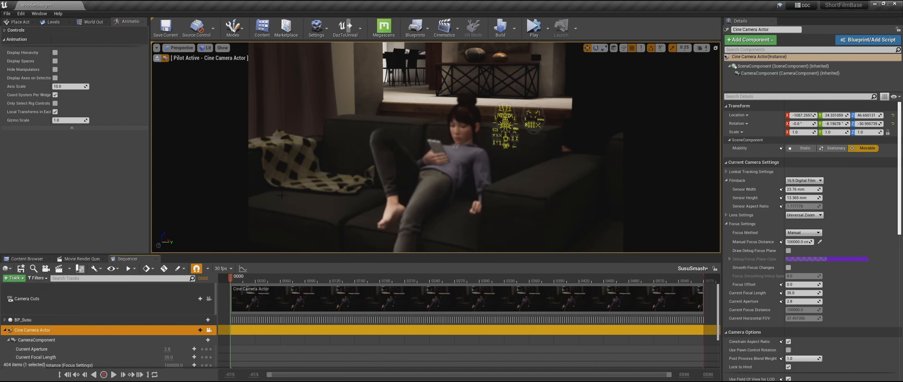
left_click(157, 48)
left_click(191, 146)
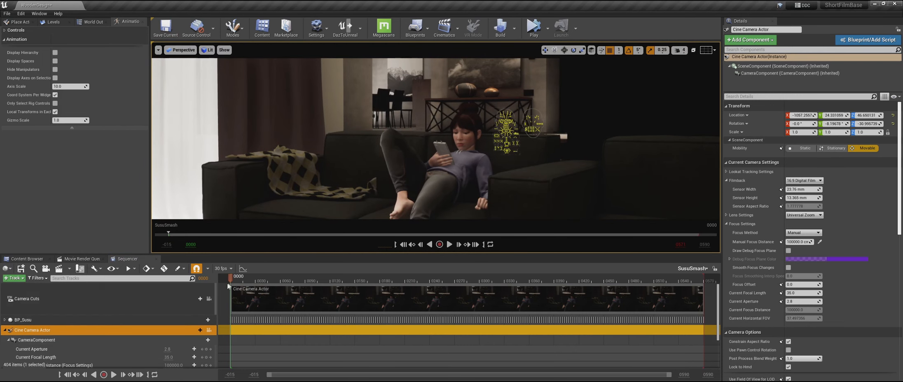
left_click(209, 299)
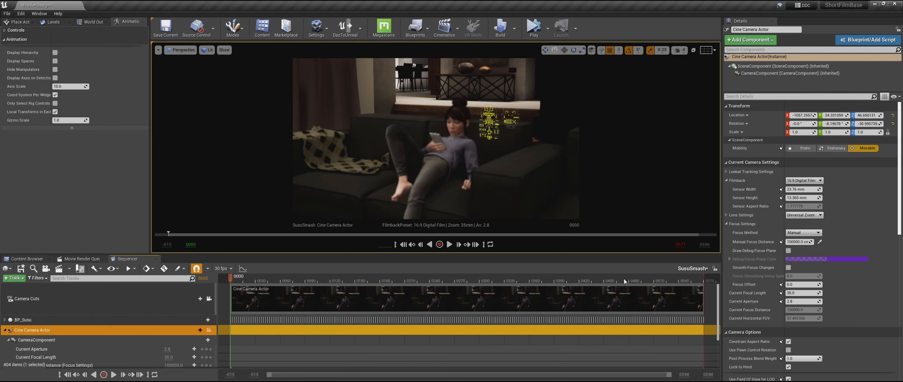
- Go to frame 267, turn on the cine camera's debug focus plane and set the manual focus distance to 400 cm
left_click(439, 278)
left_click(489, 283)
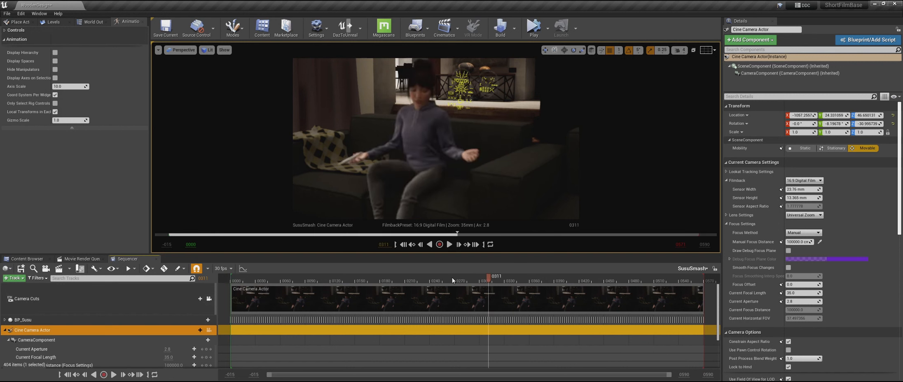
left_click(452, 281)
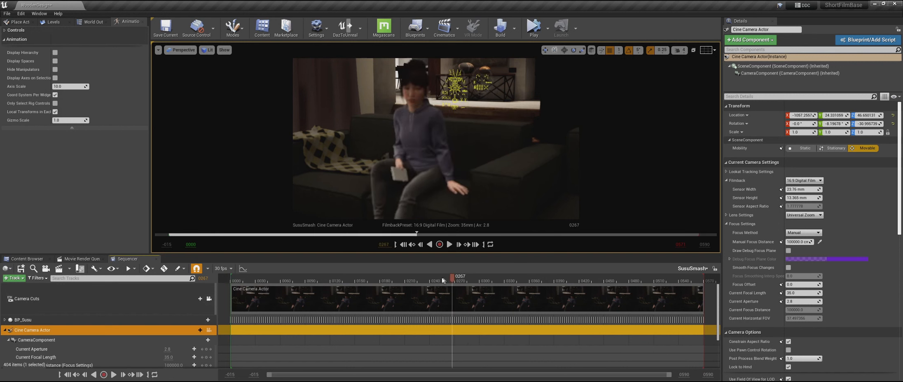
left_click(788, 250)
left_click(797, 242)
type("4")
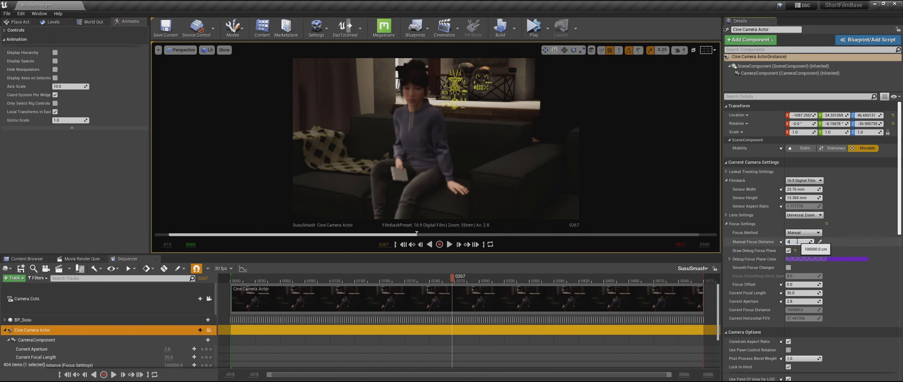
type("00")
key("Return")
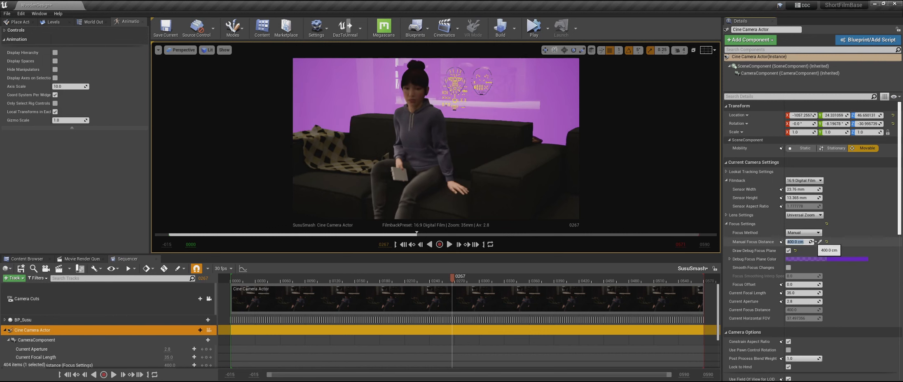
- Adjust the manual focus distance to 260 cm so the plane meets Susu's face, and turn off the debug focus plane
left_click_drag(811, 242, 789, 241)
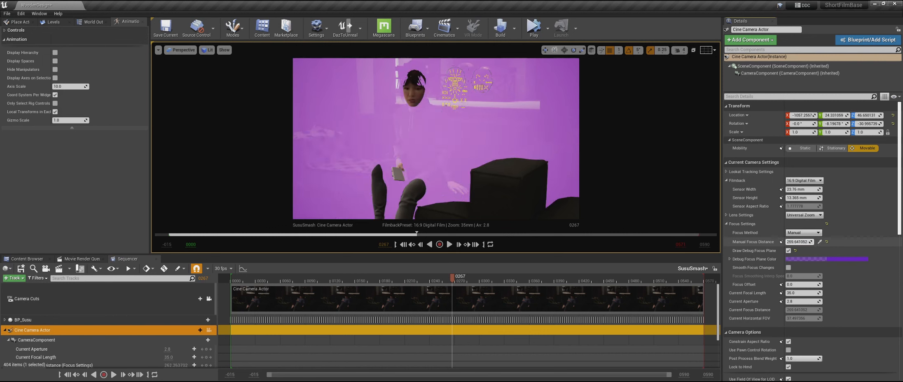
left_click(808, 241)
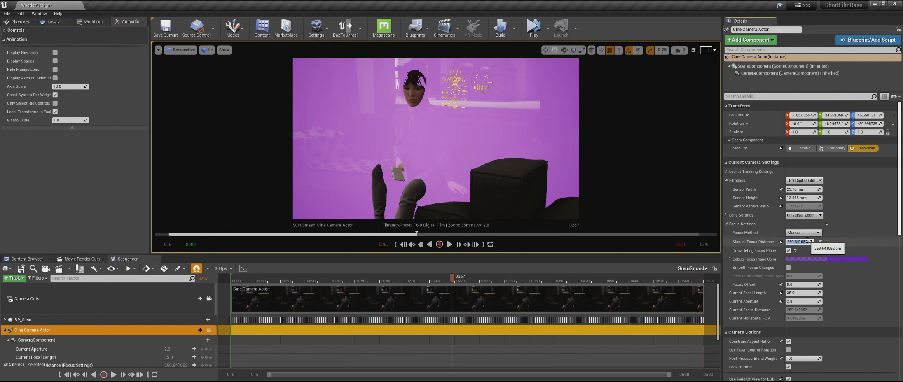
key("Return")
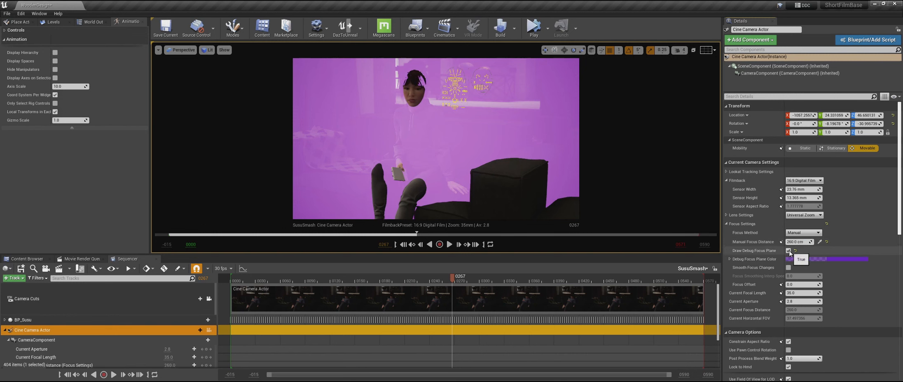
left_click(788, 250)
- Choose the Cine Camera Actor as the viewport's camera and unlock the viewport from the camera cuts
scroll(485, 341, "down", 1)
scroll(485, 341, "down", 1)
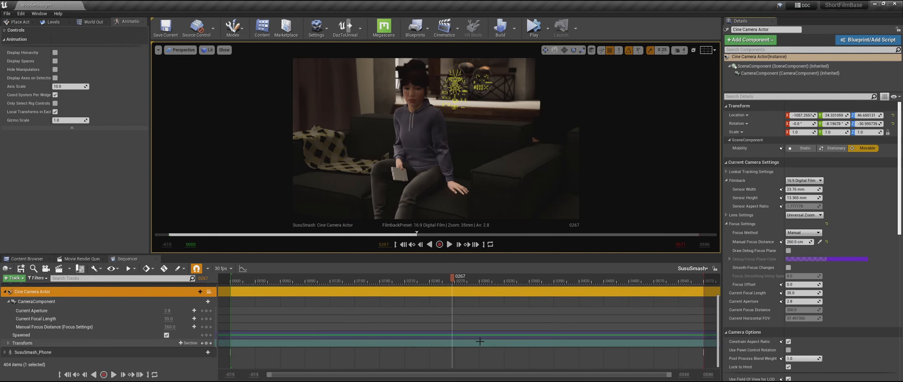
scroll(485, 341, "up", 2)
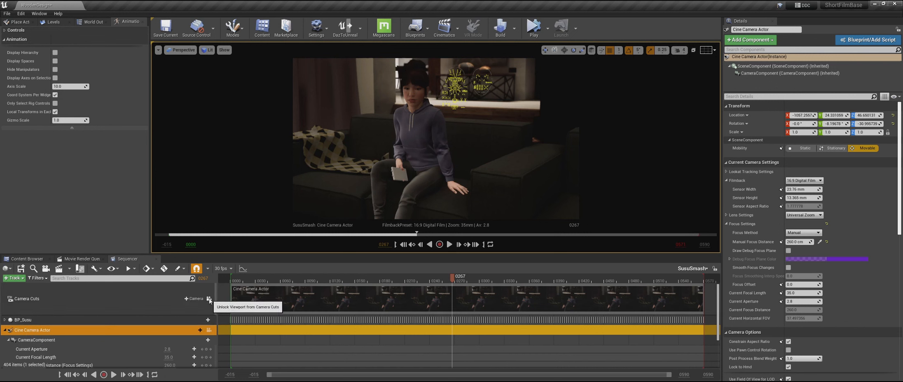
left_click(90, 22)
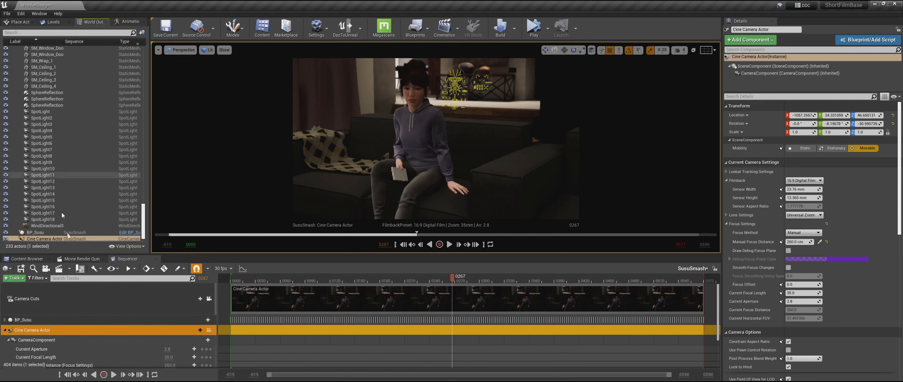
left_click(43, 226)
left_click(43, 232)
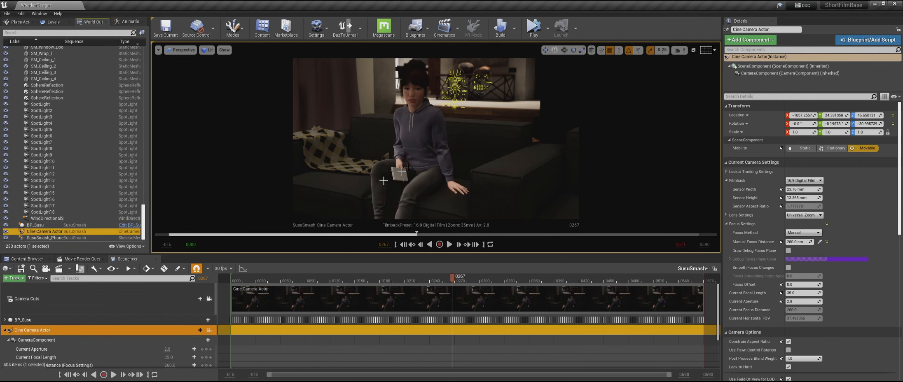
left_click(185, 49)
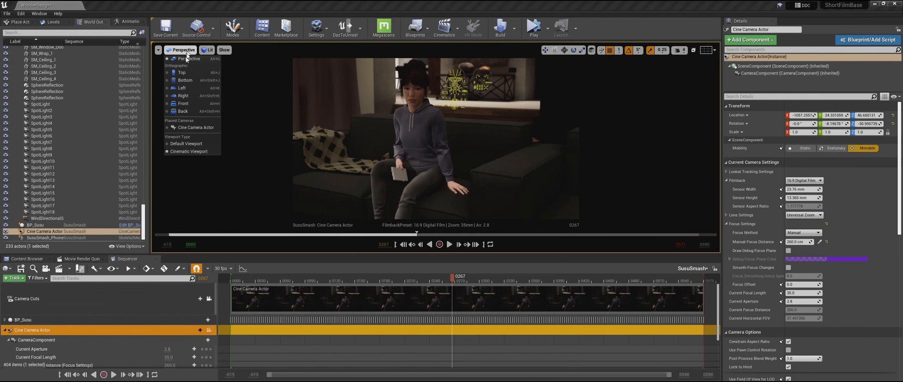
left_click(190, 129)
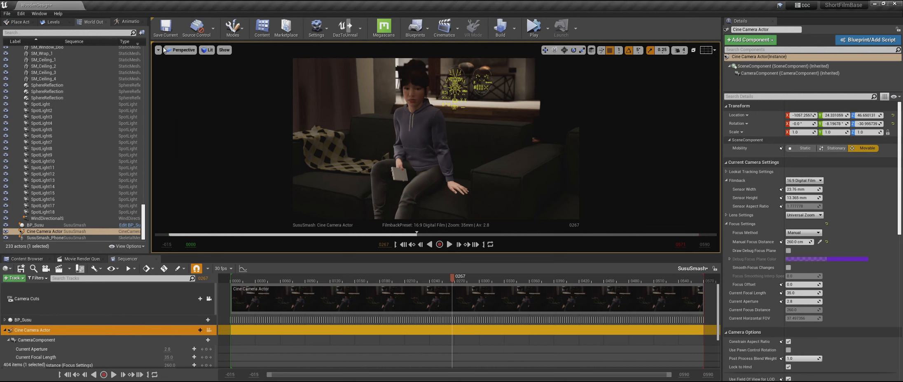
left_click(209, 299)
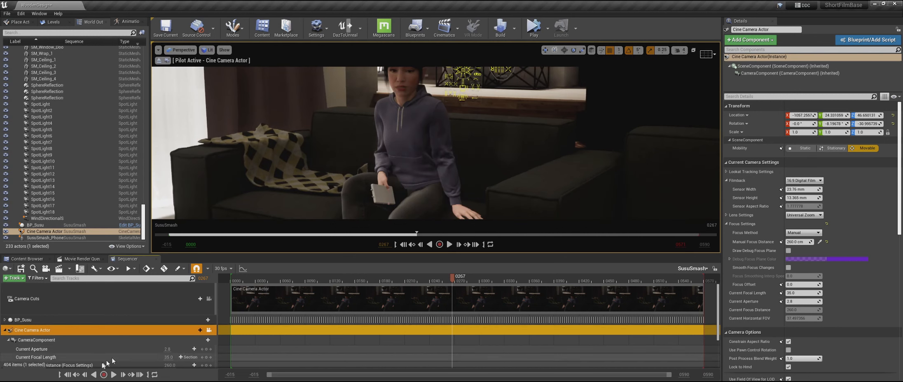
- Pilot the cine camera to about X -1077, Y 3, Z 37 so it frames Susu sitting upright at frame 271
left_click(68, 374)
left_click(464, 279)
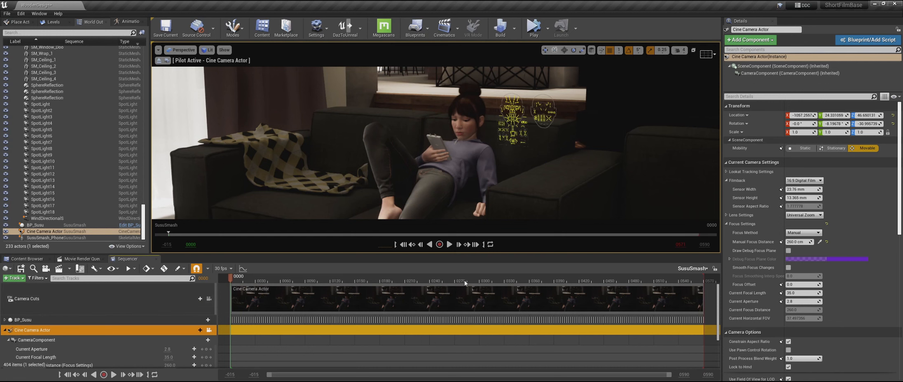
key("a")
right_click_drag(412, 181, 433, 183)
key("d")
left_click(456, 281)
key("d")
key("d")
key("d")
key("q")
key("w")
key("d")
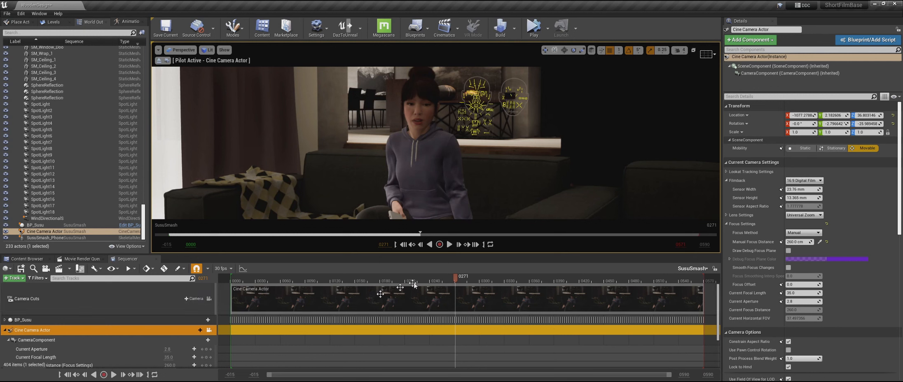
- Go to frame 154, where Susu is sitting up, and add a transform key for the cine camera
left_click(389, 278)
left_click(279, 277)
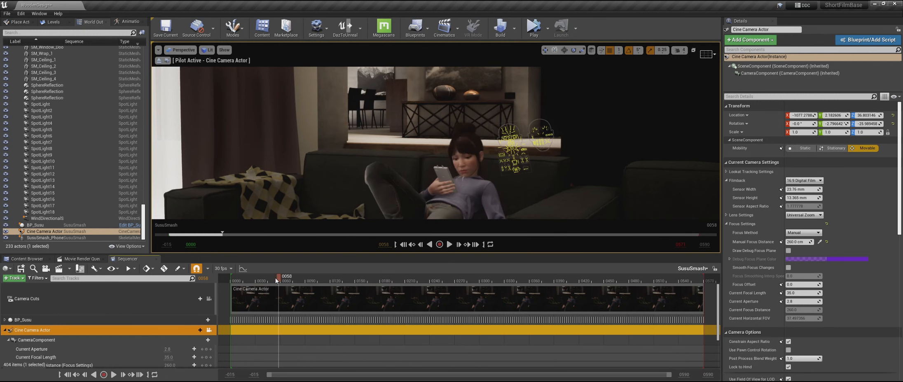
left_click_drag(296, 280, 359, 280)
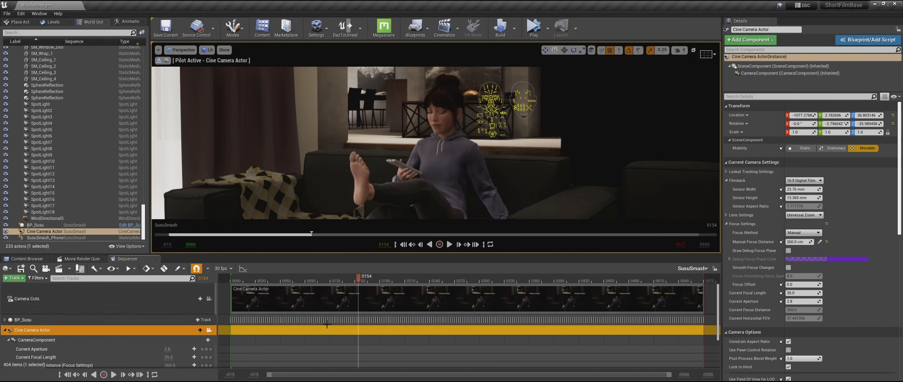
scroll(165, 342, "down", 2)
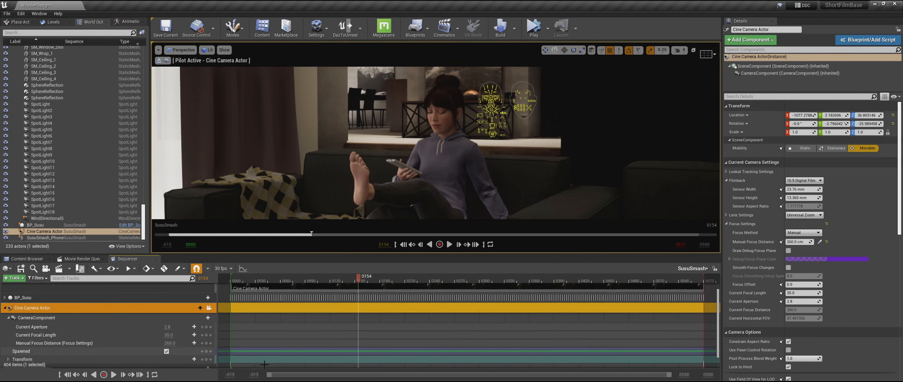
scroll(149, 338, "down", 2)
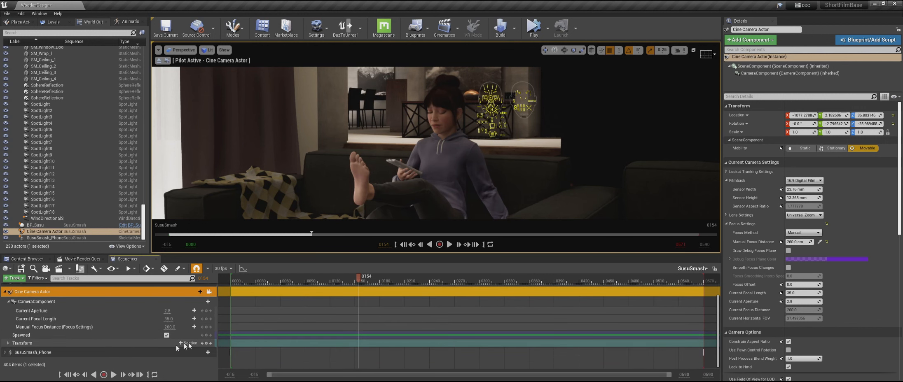
left_click(207, 344)
- At frame 115, lower the cine camera to about Z 19.7, reframe reclining Susu and add a transform key
left_click(349, 282)
left_click_drag(350, 282, 346, 282)
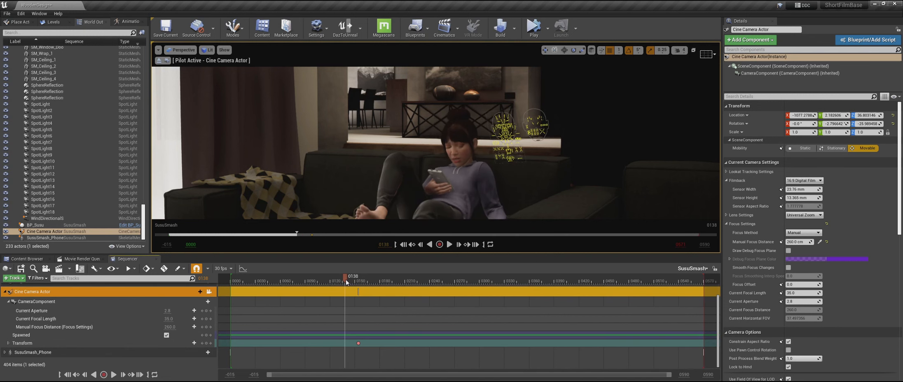
left_click(350, 281)
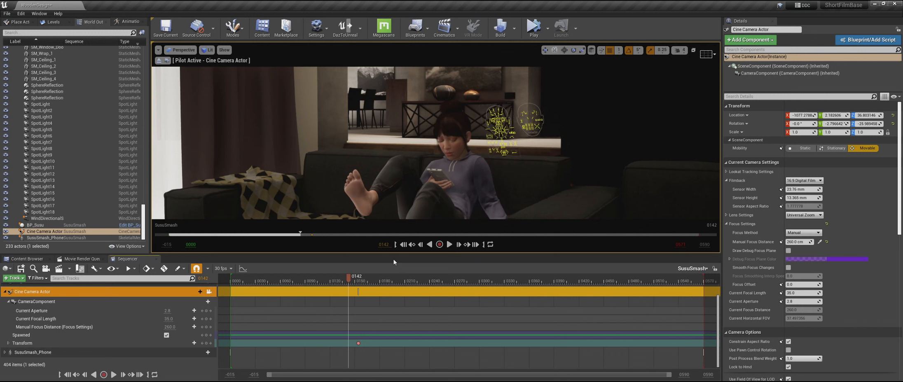
left_click(327, 284)
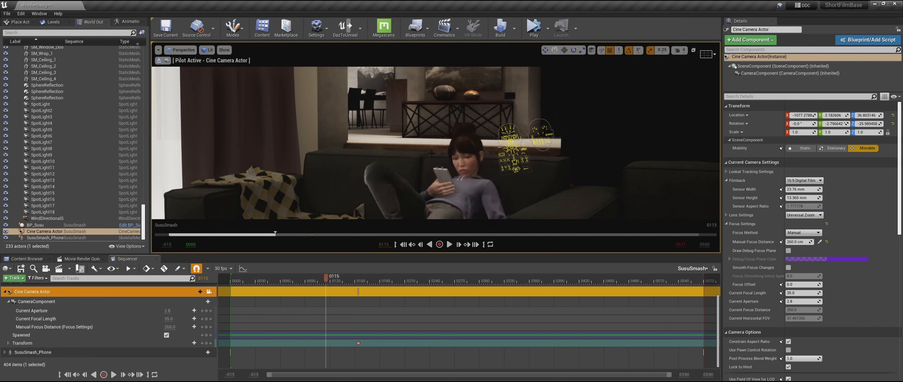
key("q")
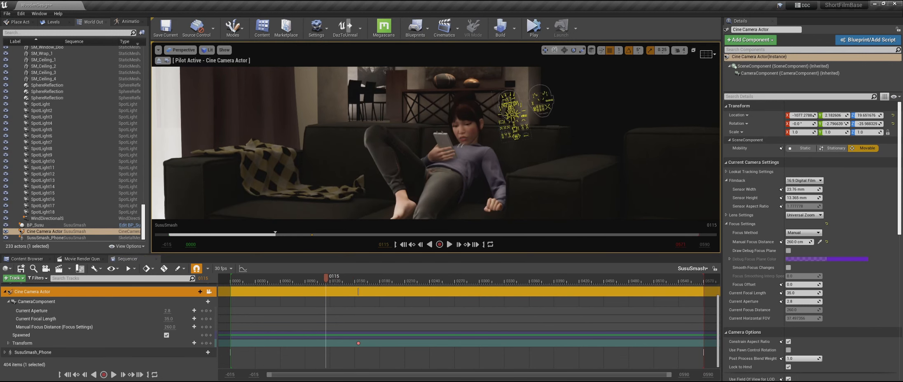
right_click_drag(435, 143, 442, 150)
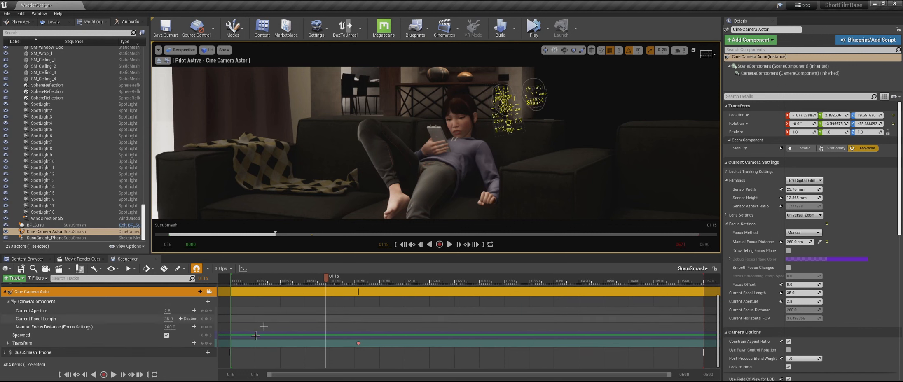
left_click(206, 343)
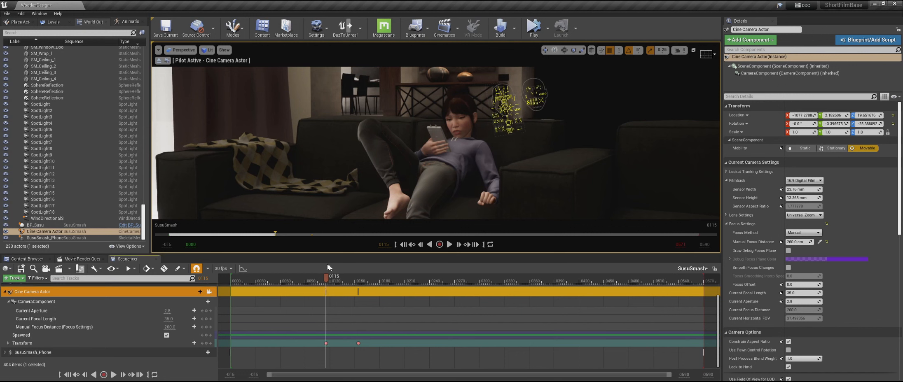
- Return to frame 0 and key the cine camera's transform there
left_click_drag(326, 279, 224, 285)
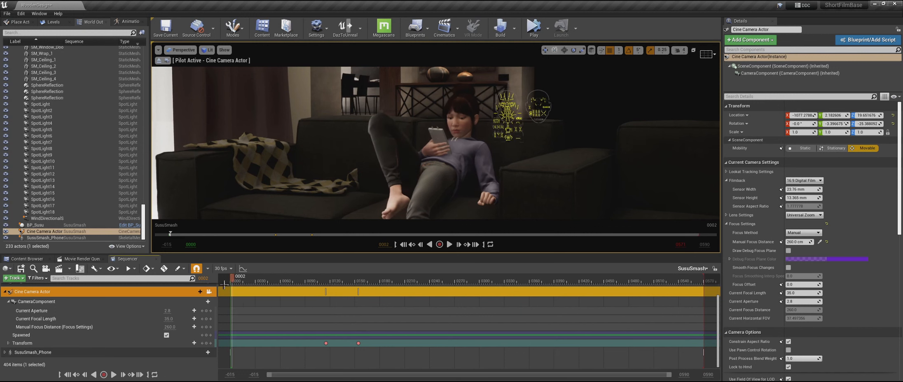
left_click(68, 376)
left_click(207, 343)
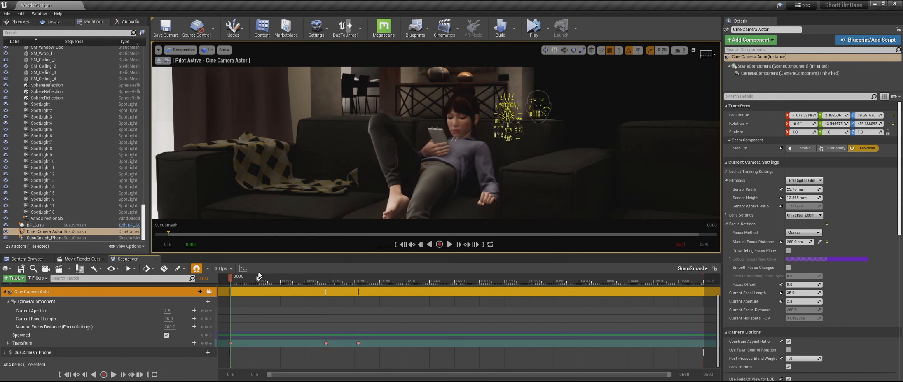
- Switch the viewport back to Perspective to stop piloting the camera, and lock it to the camera cuts
left_click(181, 49)
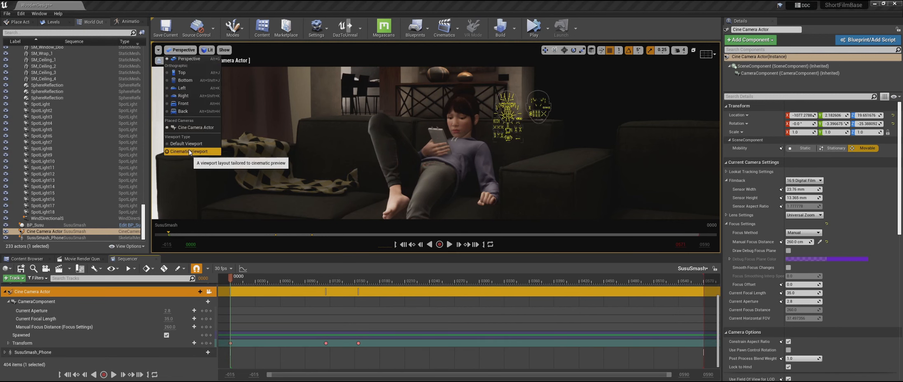
left_click(181, 58)
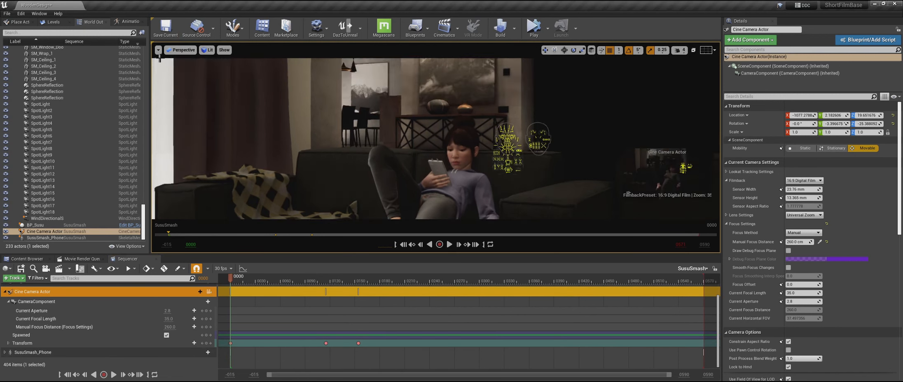
left_click(183, 51)
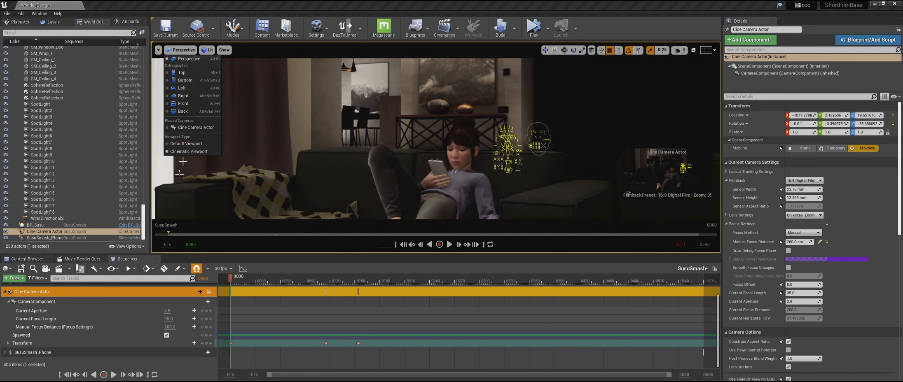
scroll(211, 300, "up", 2)
left_click(206, 301)
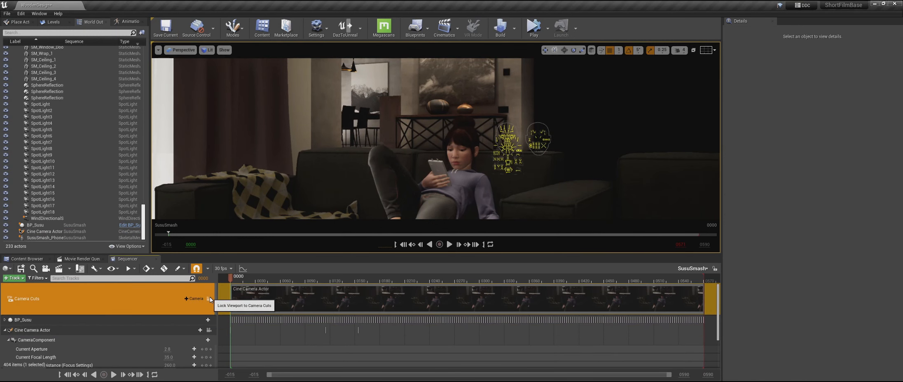
left_click(209, 299)
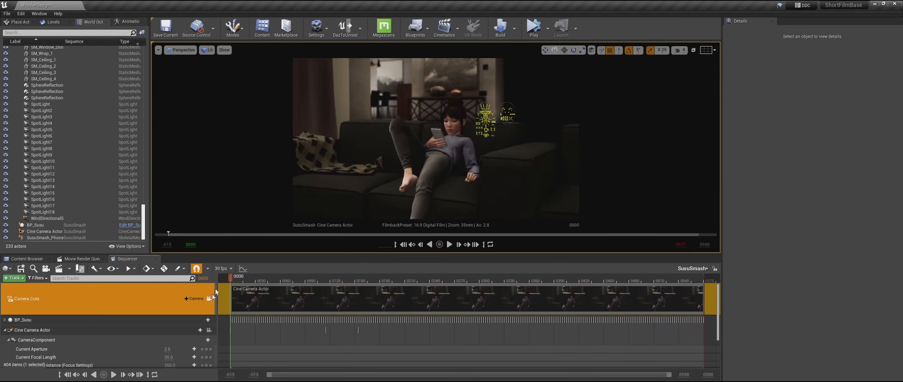
- Scrub through the sequence to check the timing of the camera move against Susu sitting up
left_click(240, 279)
left_click_drag(245, 281, 554, 328)
left_click(321, 279)
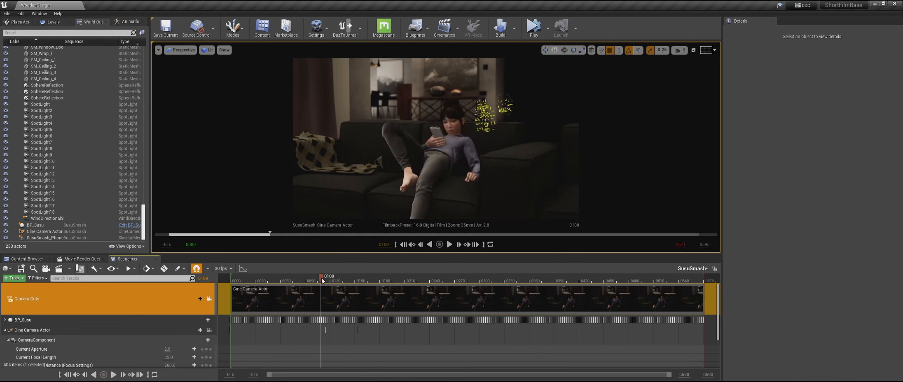
left_click_drag(322, 281, 328, 294)
- Retime the camera's upward move by shifting its two middle transform keys to frames 132 and 185
scroll(328, 326, "down", 3)
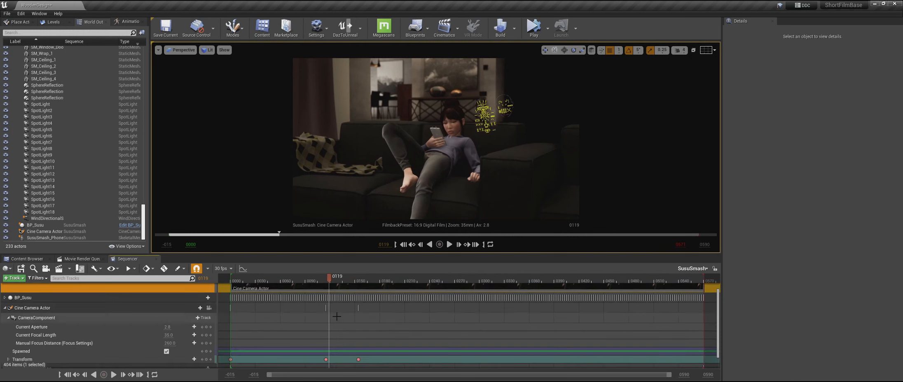
left_click(325, 348)
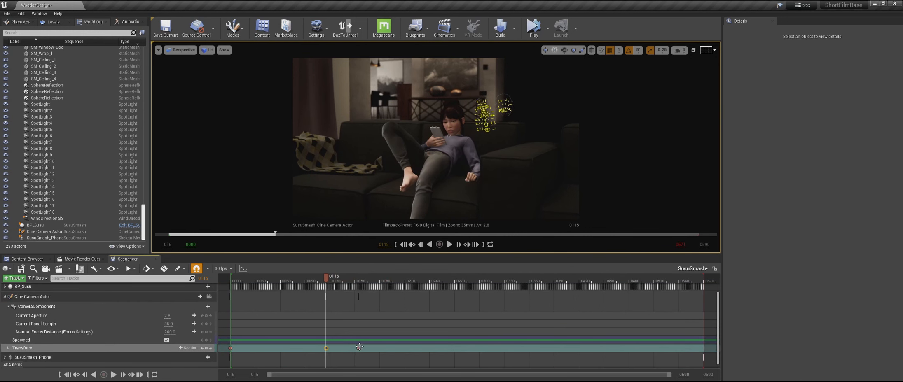
left_click(359, 347)
left_click_drag(358, 349, 365, 348)
left_click(315, 281)
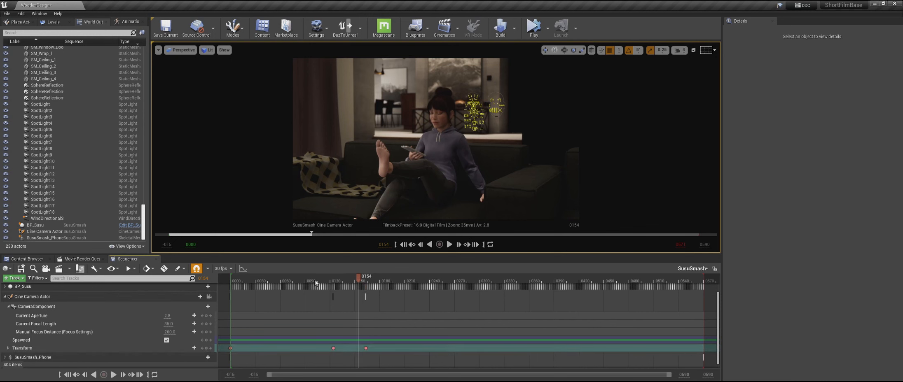
left_click_drag(328, 281, 369, 295)
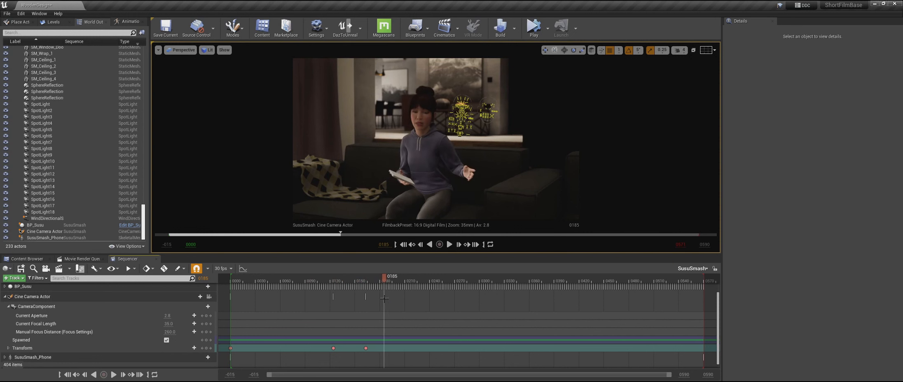
left_click_drag(366, 348, 384, 349)
left_click_drag(311, 281, 390, 302)
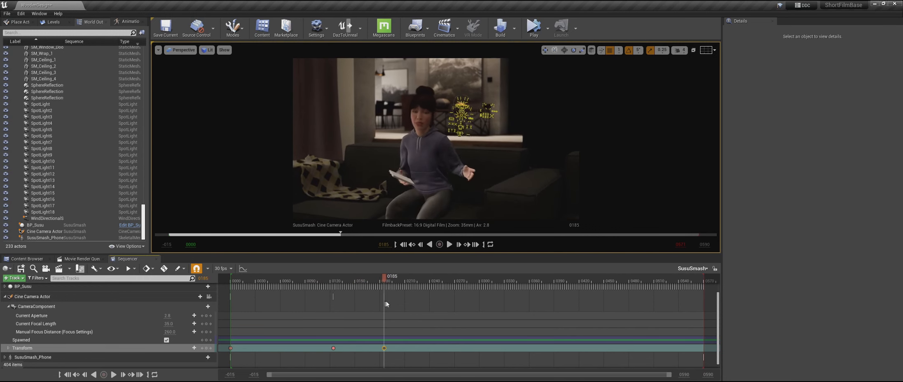
left_click_drag(334, 348, 340, 348)
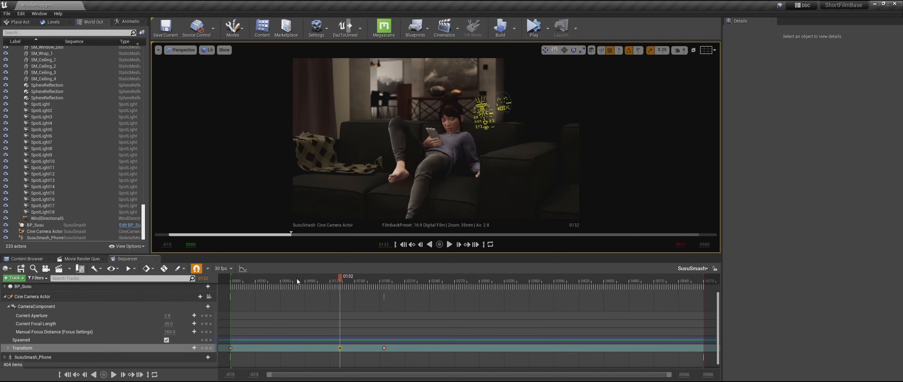
- Review the retimed move, and add a camera transform key at the sequence's end, frame 570
left_click_drag(296, 278, 419, 308)
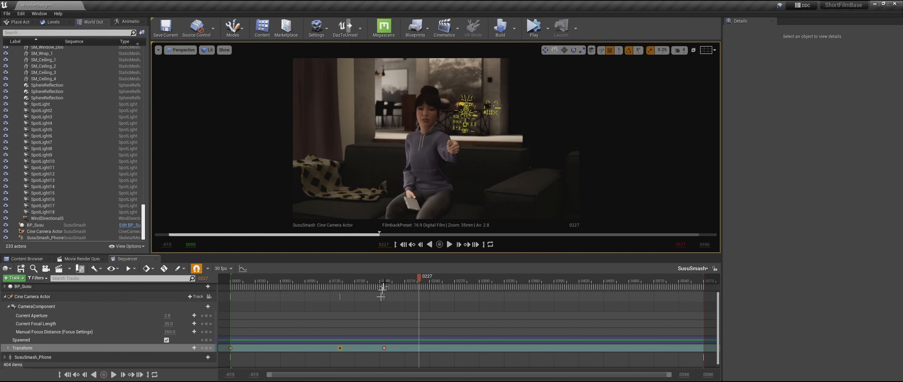
left_click(403, 246)
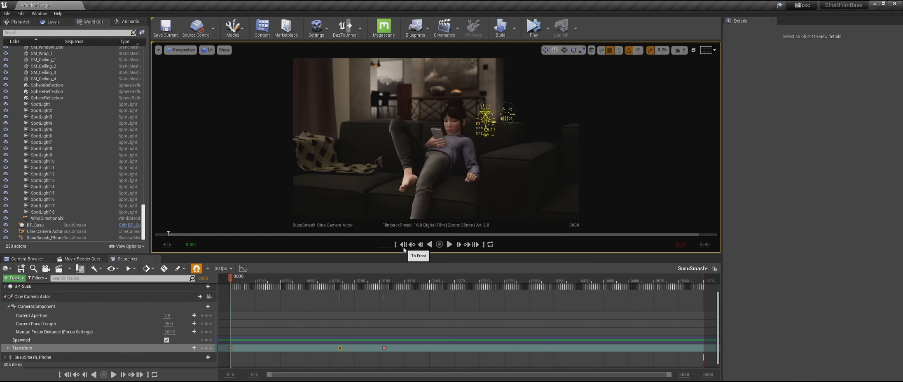
left_click(476, 244)
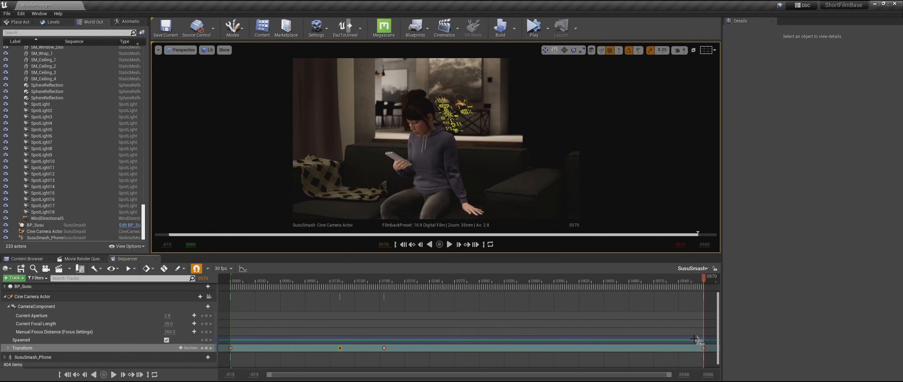
left_click(403, 245)
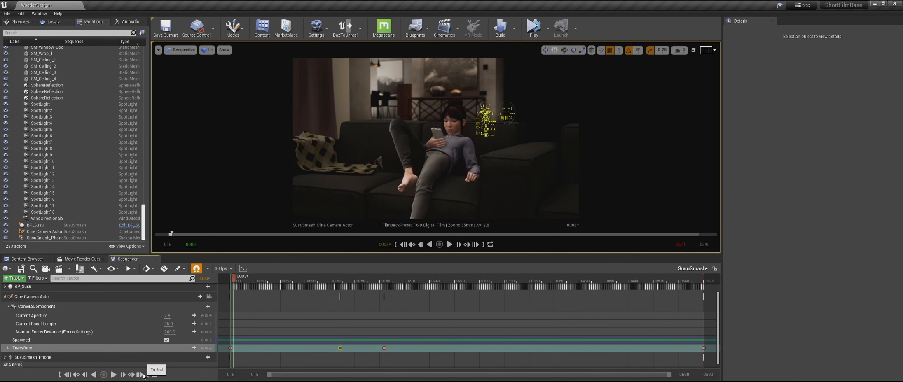
- Go to frame 132, select the cine camera actor, and turn on Draw Debug Focus Plane in its focus settings
left_click(124, 375)
left_click(342, 283)
left_click_drag(337, 277, 343, 279)
left_click_drag(340, 281, 342, 280)
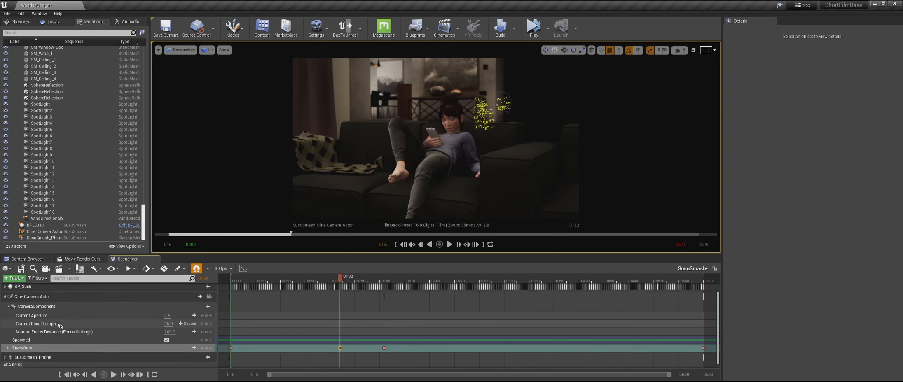
left_click(95, 332)
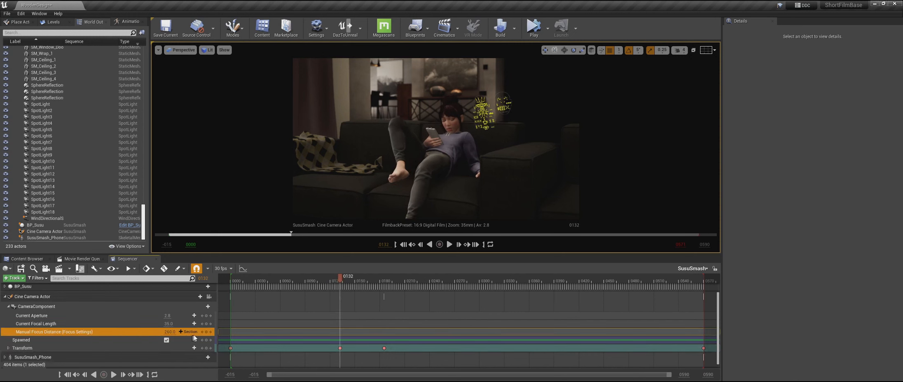
left_click(196, 307)
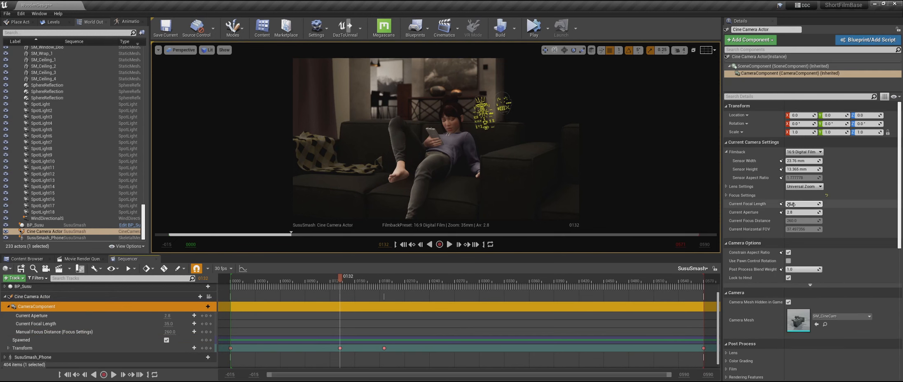
scroll(766, 178, "down", 2)
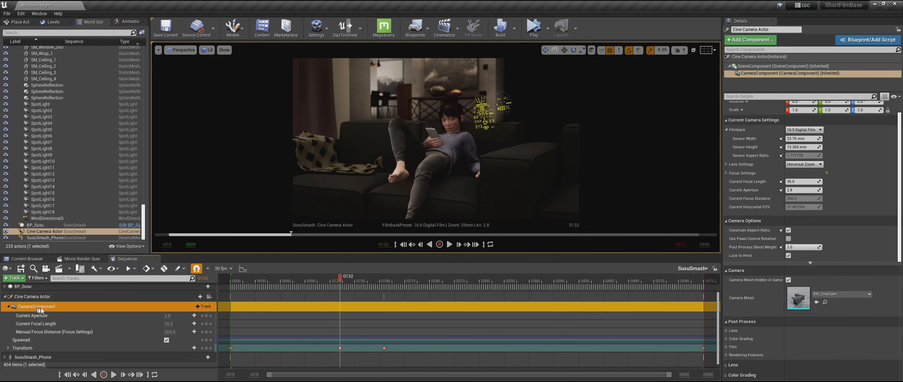
left_click(67, 297)
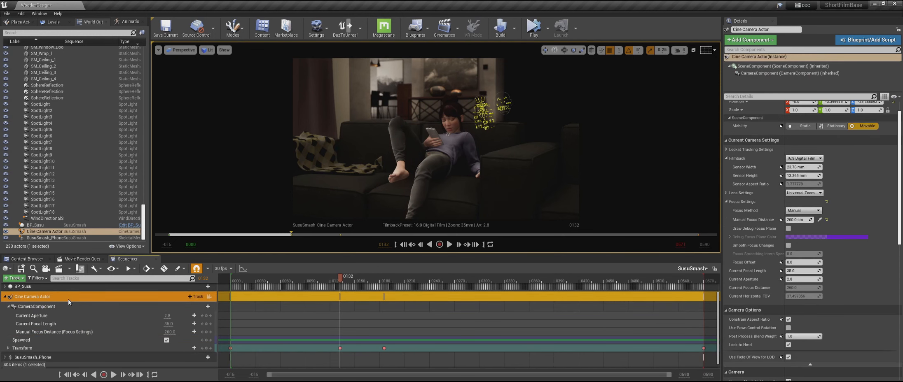
left_click(788, 229)
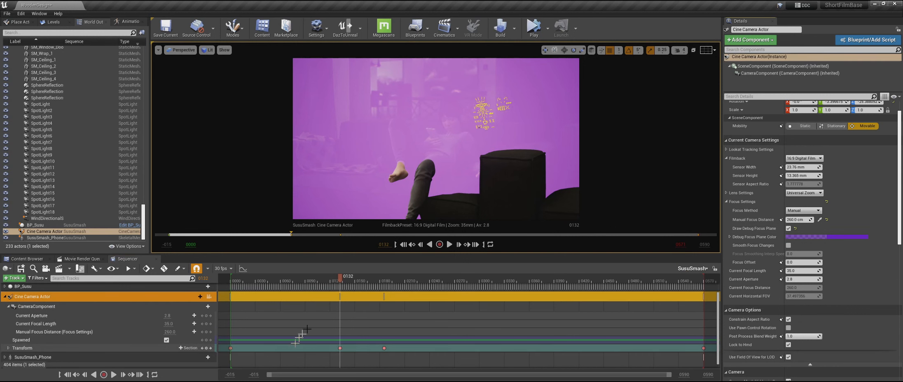
- Set the camera's manual focus distance to 265 cm at frame 185 and keyframe it
left_click_drag(344, 282, 385, 283)
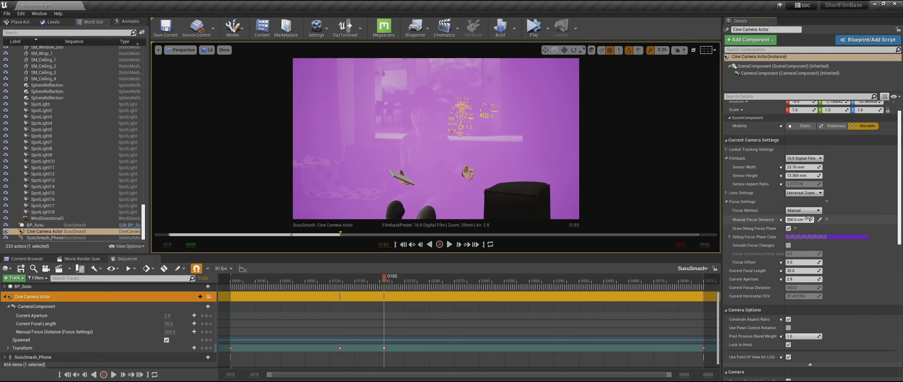
left_click_drag(808, 220, 811, 219)
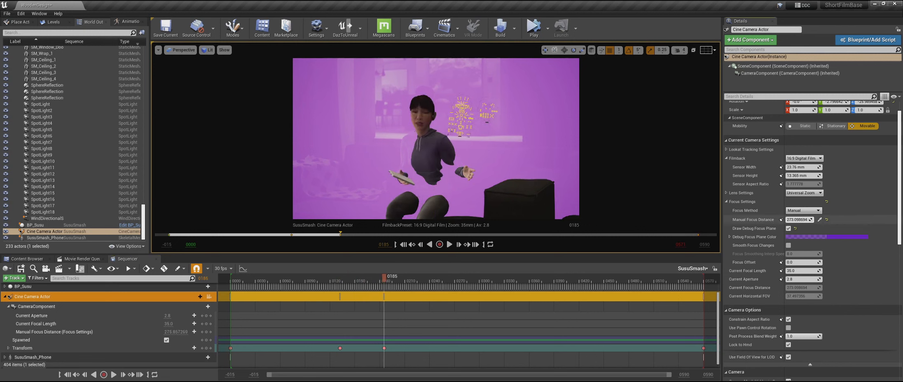
left_click(797, 220)
type("2")
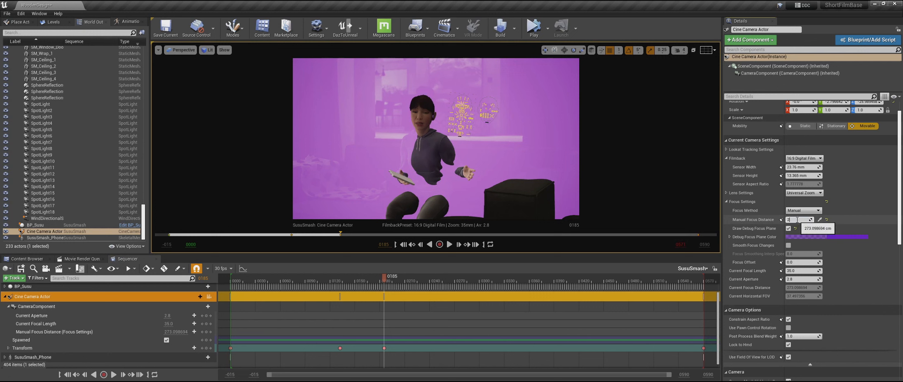
type("70")
key("Return")
type("2")
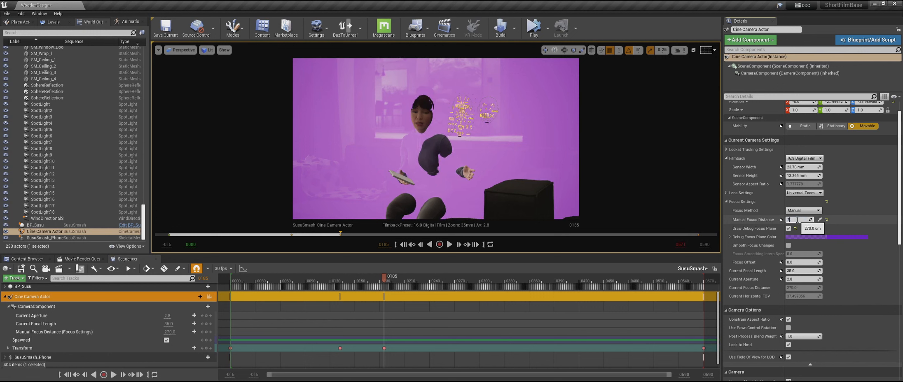
type("73")
key("Return")
type("26")
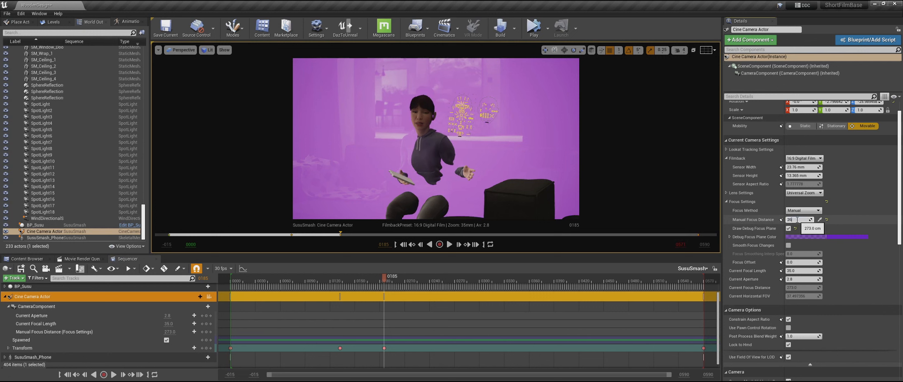
type("5")
key("Return")
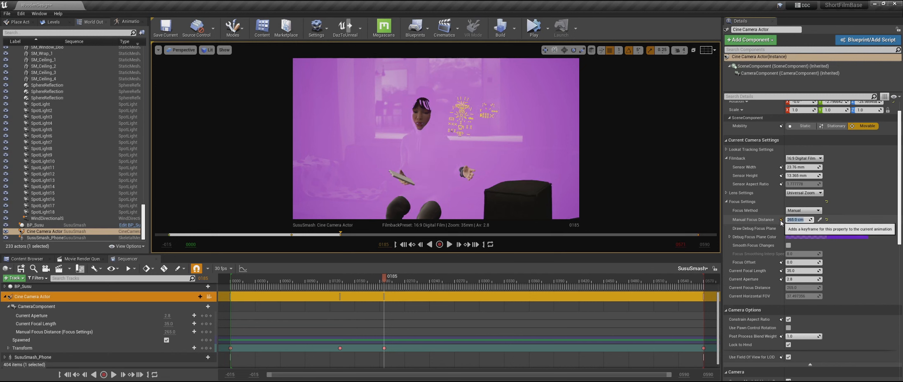
left_click(781, 220)
- Keyframe a manual focus distance of 316 cm for the camera at frame 132
left_click(340, 284)
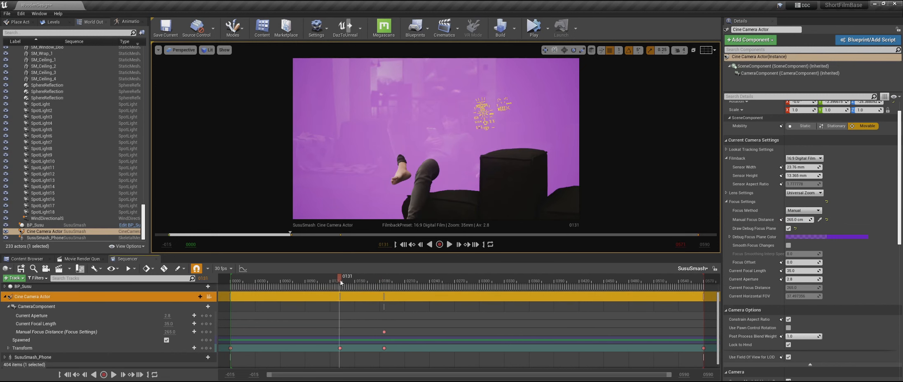
left_click_drag(343, 283, 341, 284)
mouse_move(799, 220)
left_mouse_down()
mouse_move(813, 220)
mouse_move(800, 222)
left_mouse_up()
type("316")
key("Return")
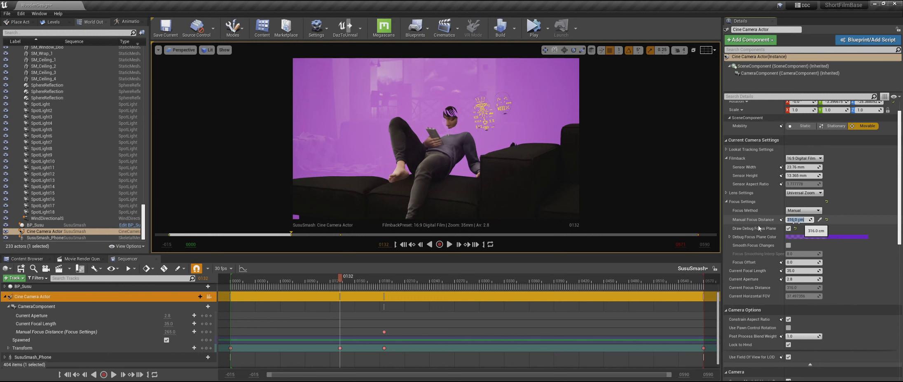
left_click(781, 219)
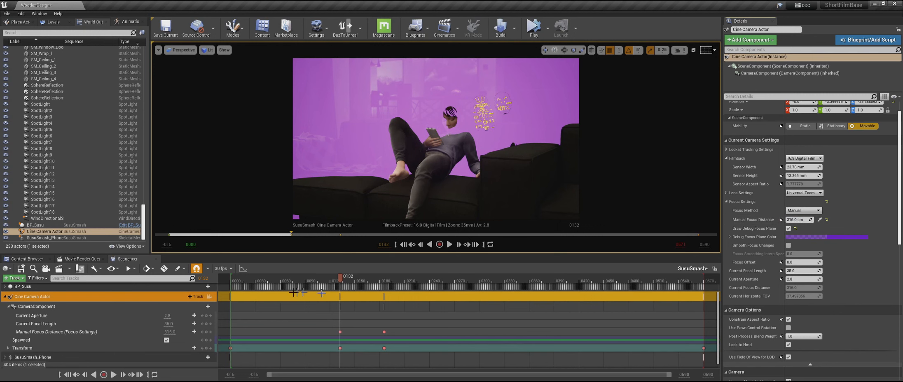
- Return to frame 0 and turn off the camera's debug focus plane
left_click_drag(339, 277, 229, 282)
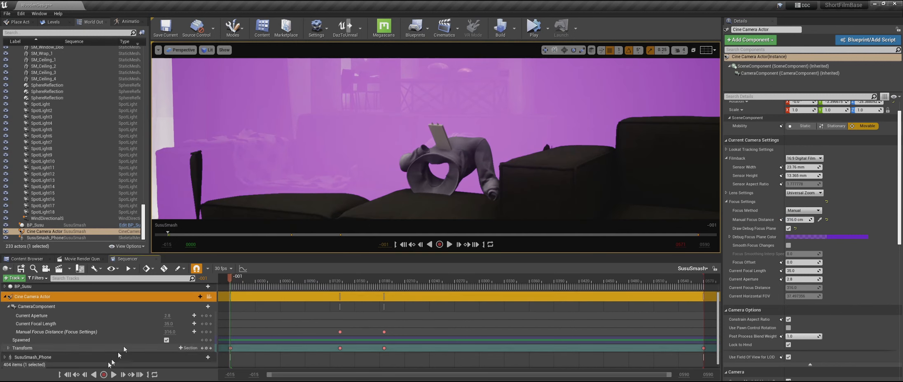
left_click(123, 375)
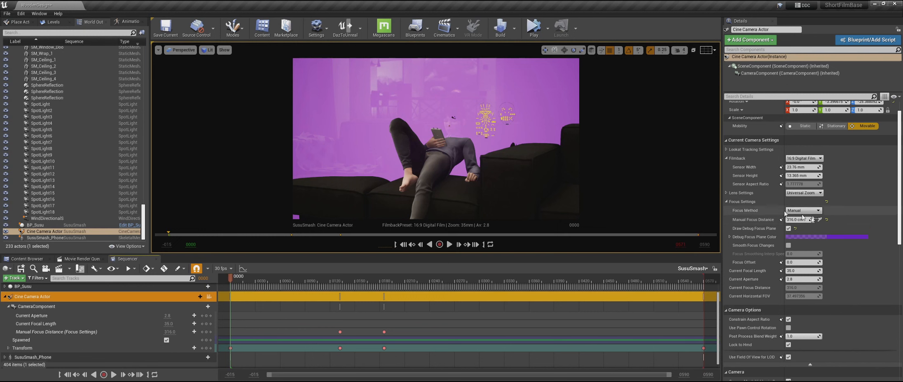
left_click(789, 229)
left_click(789, 229)
left_click(789, 229)
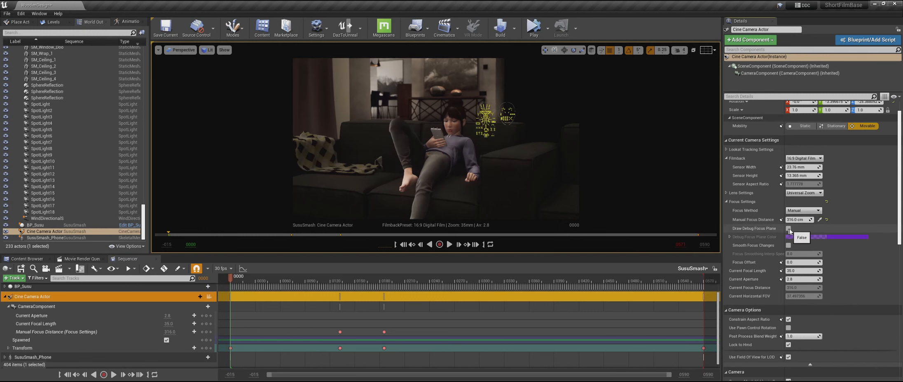
- Set the camera's current aperture to 1.2 and keyframe it at frame 0
left_click(801, 279)
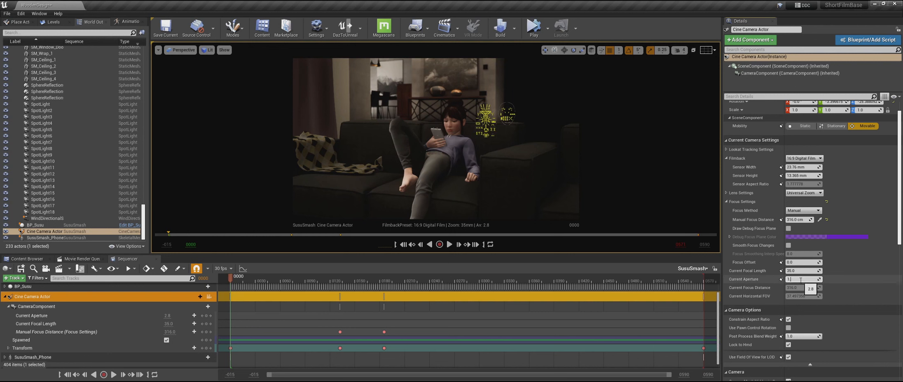
key("Return")
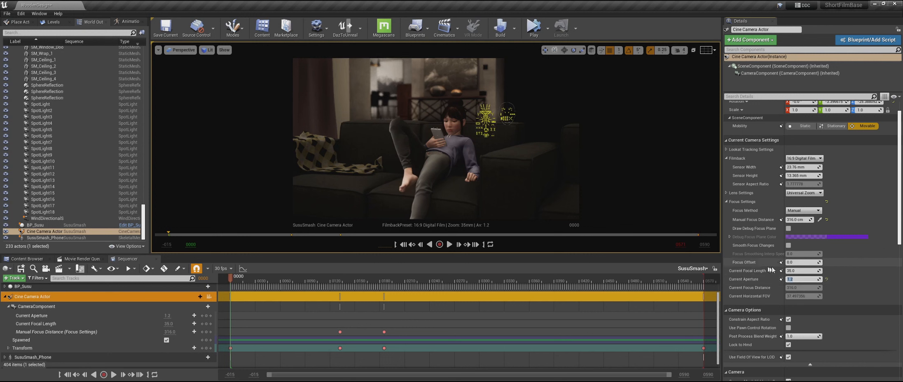
left_click(781, 279)
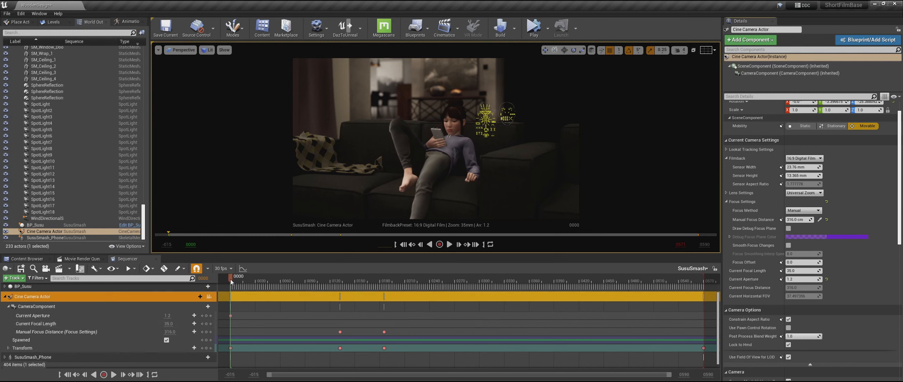
- Keyframe the camera's current aperture and manual focus distance at the sequence's end, frame 570
left_click_drag(231, 281, 696, 317)
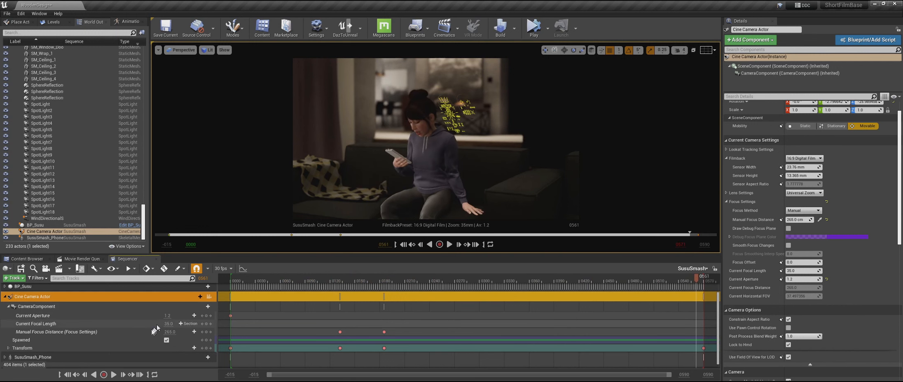
left_click(140, 374)
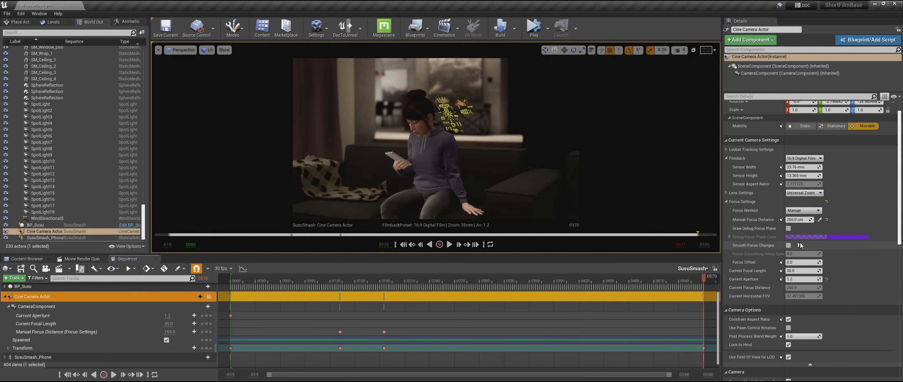
left_click(781, 279)
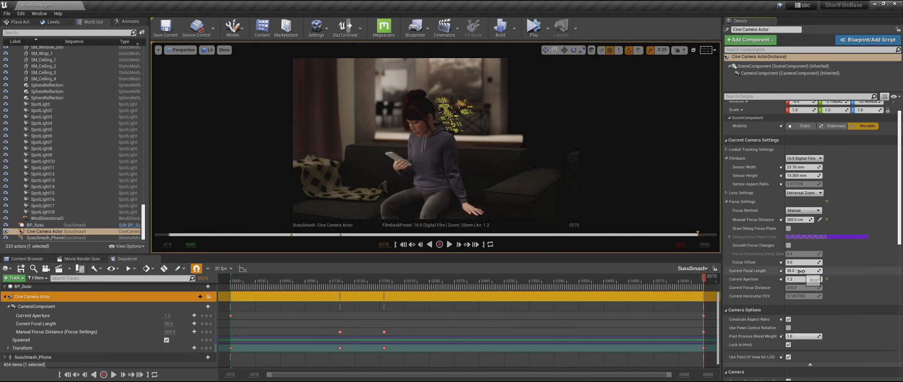
- Scrub through the sequence from the start to check the camera's focus and depth of field on Susu
left_click(67, 375)
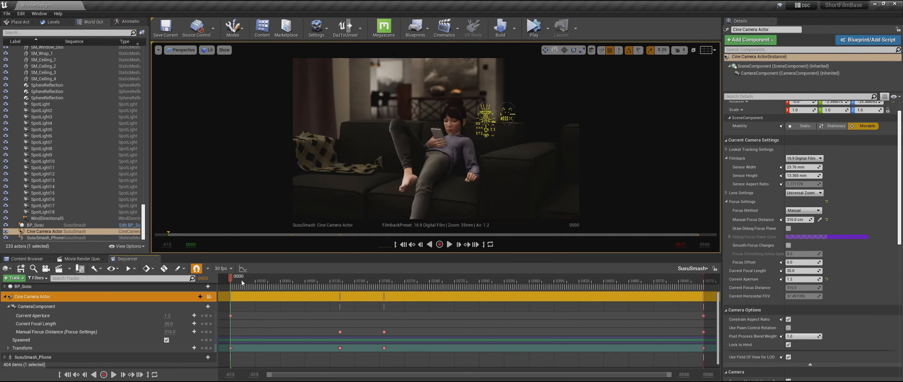
left_click_drag(243, 283, 520, 300)
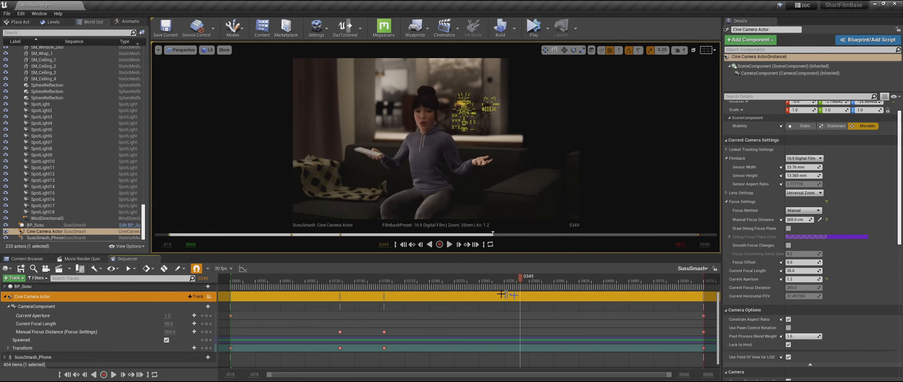
left_click(403, 244)
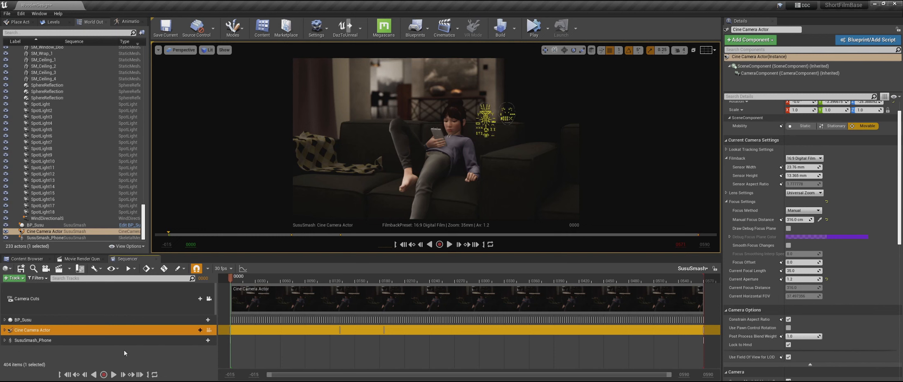
- Import SusuDialogue.wav from the SusuSmash Maya project's sound folder into the Film/SusuSmash content folder
left_click(15, 278)
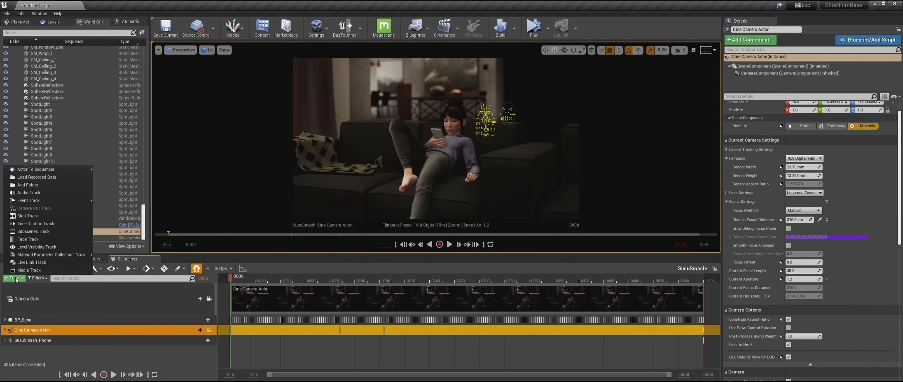
left_click(16, 279)
left_click(27, 258)
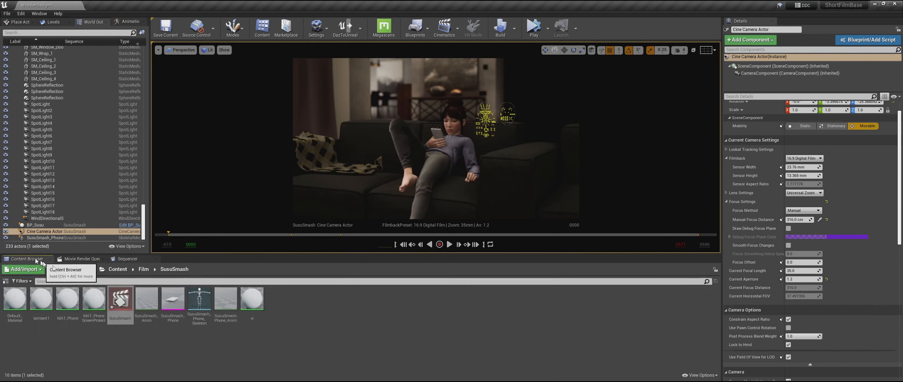
right_click(301, 319)
left_click(342, 121)
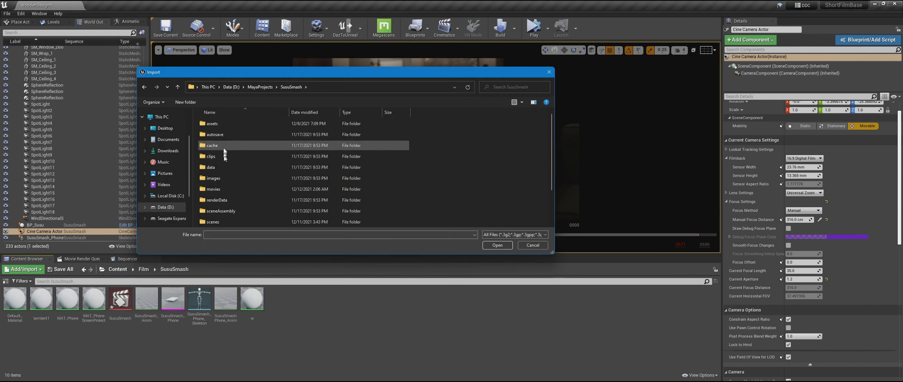
double_click(229, 201)
left_click(228, 123)
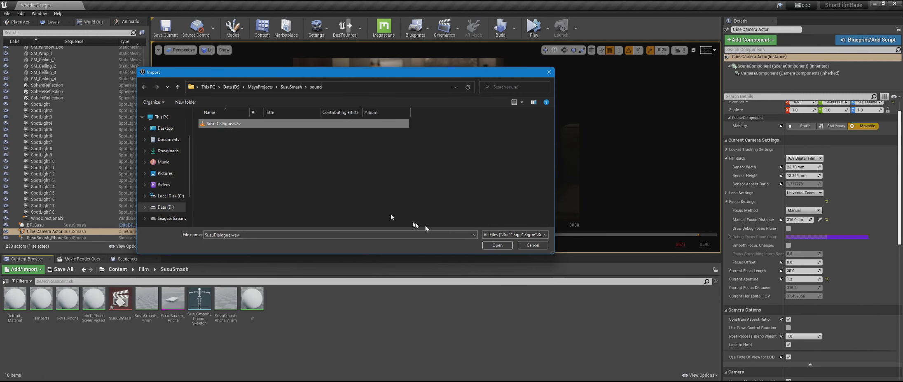
left_click(497, 245)
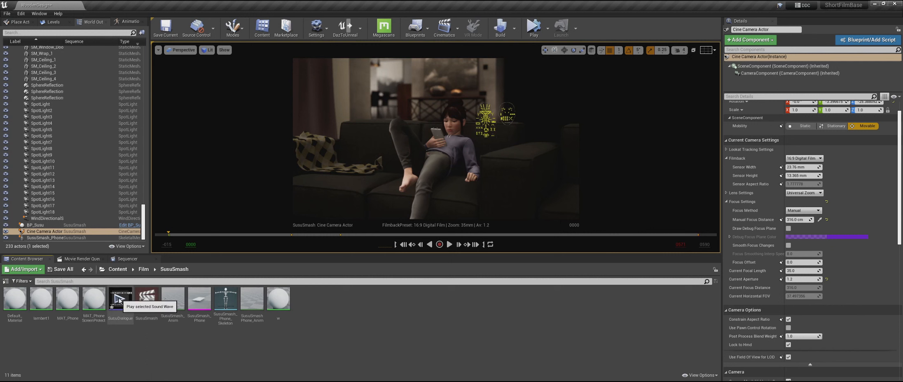
- Add an audio track to the sequence with the SusuDialogue sound wave and expand the track's attach, pitch and volume properties
left_click(86, 258)
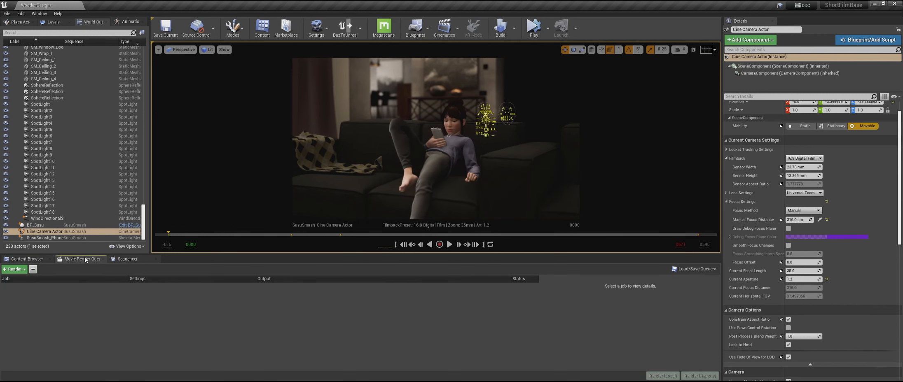
left_click(128, 258)
left_click(85, 350)
right_click(85, 350)
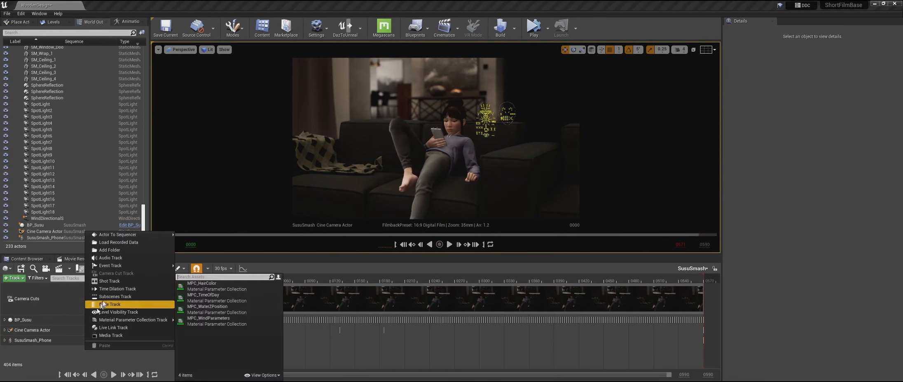
left_click(136, 259)
left_click(204, 319)
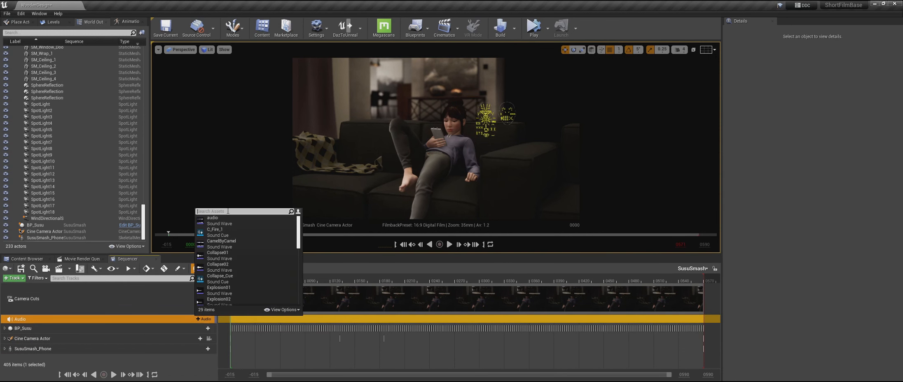
type("susu")
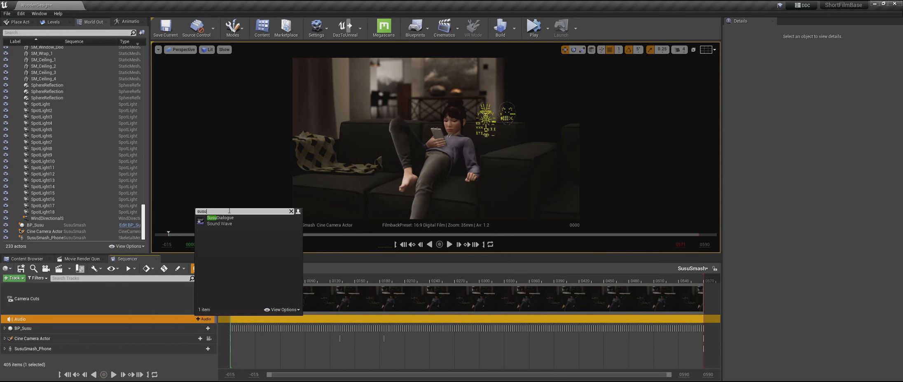
left_click(223, 221)
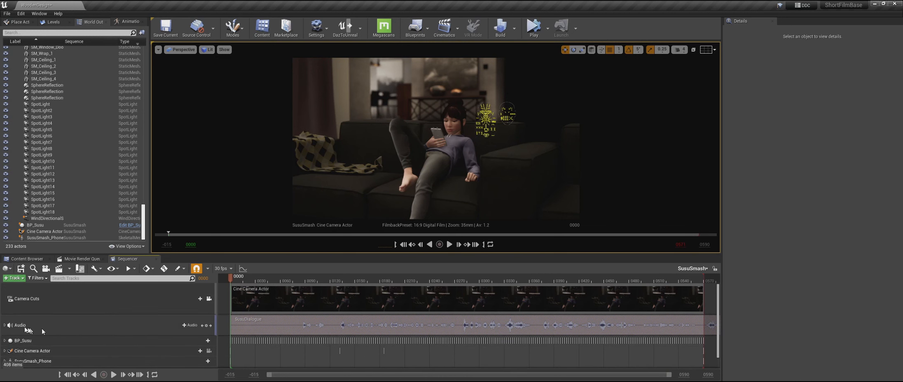
left_click(4, 326)
scroll(75, 325, "down", 1)
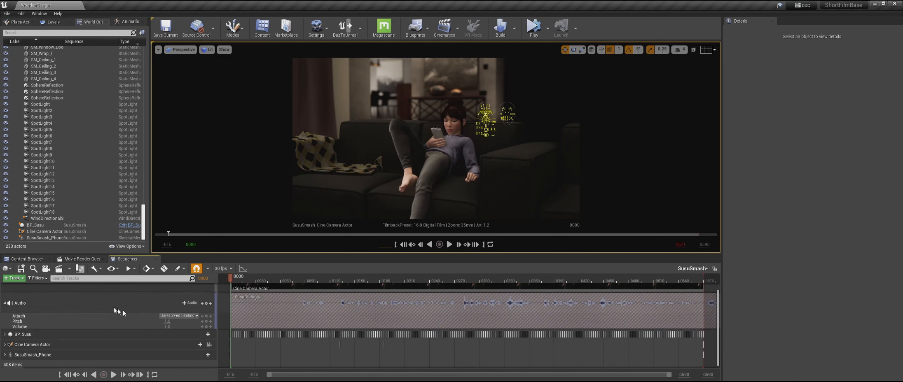
- Inspect the SusuDialogue sound wave's details in the Film/SusuSmash content folder
left_click(27, 259)
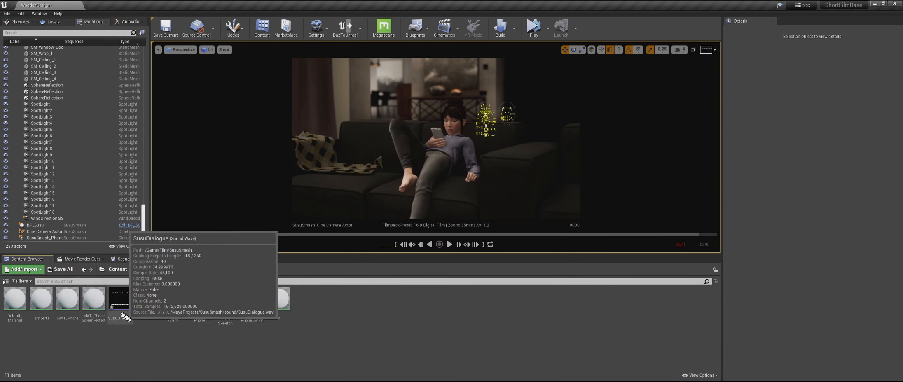
mouse_move(120, 308)
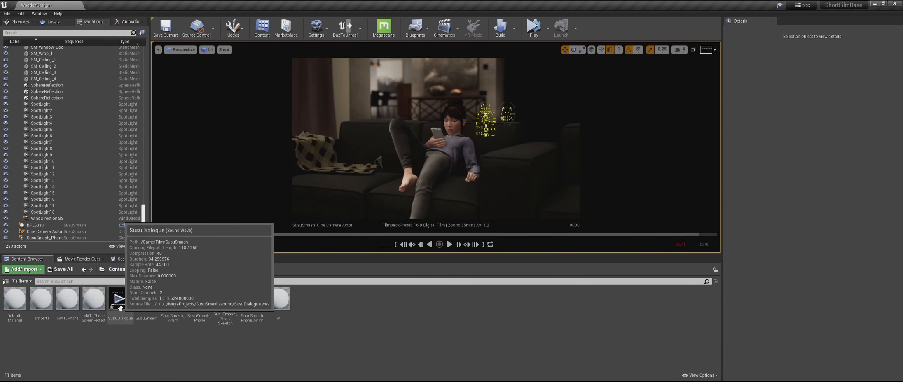
left_click_drag(120, 308, 423, 316)
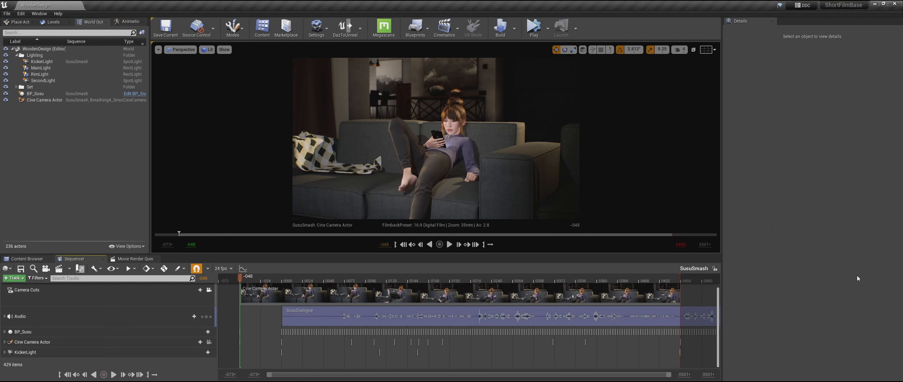
- Hide the Lighting folder's lights and show them again to compare the shot with and without them
left_click(6, 55)
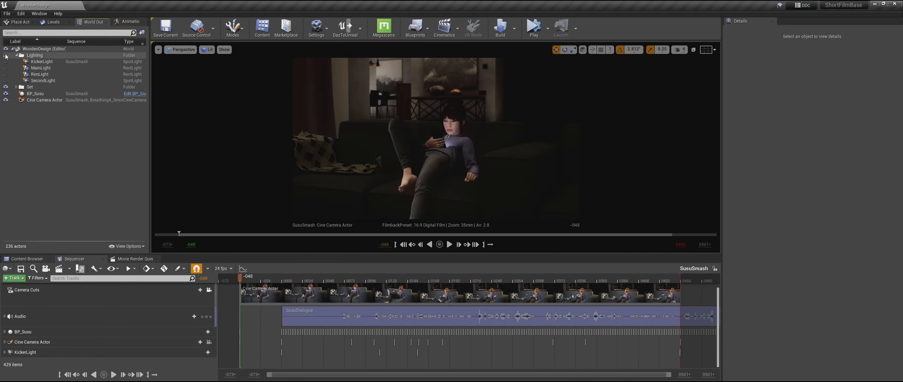
left_click(6, 55)
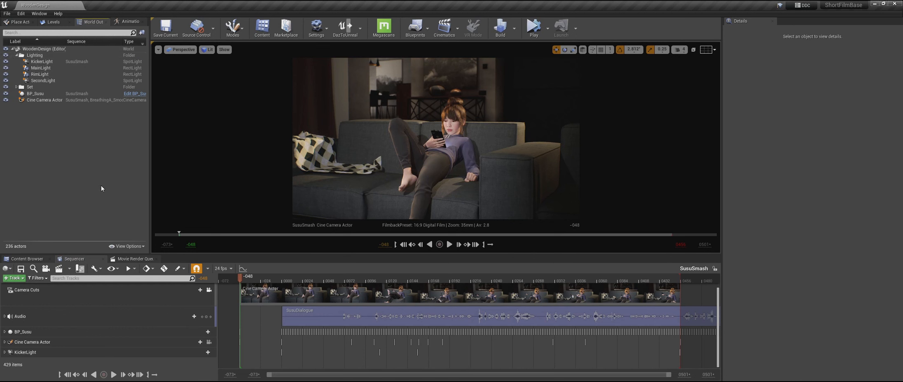
- Scrub through the sequence's opening frames up to frame 12 and return to its start
left_click(261, 278)
left_click(270, 280)
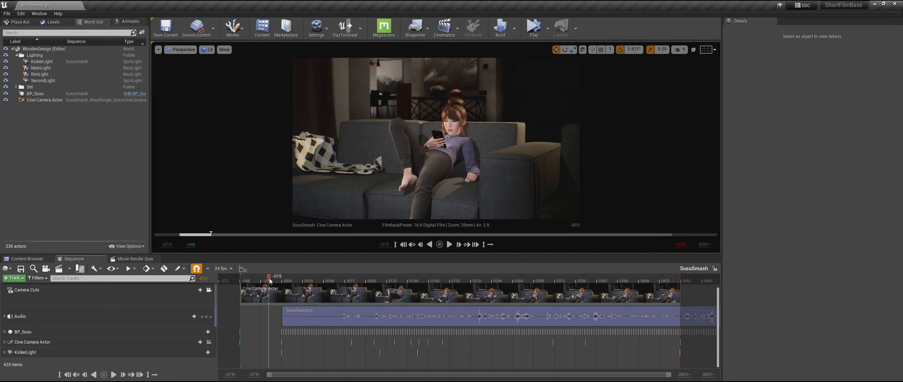
left_click(276, 279)
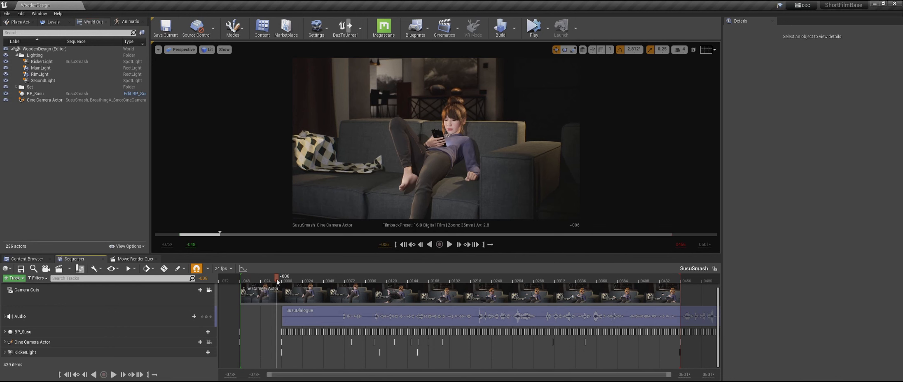
left_click(293, 281)
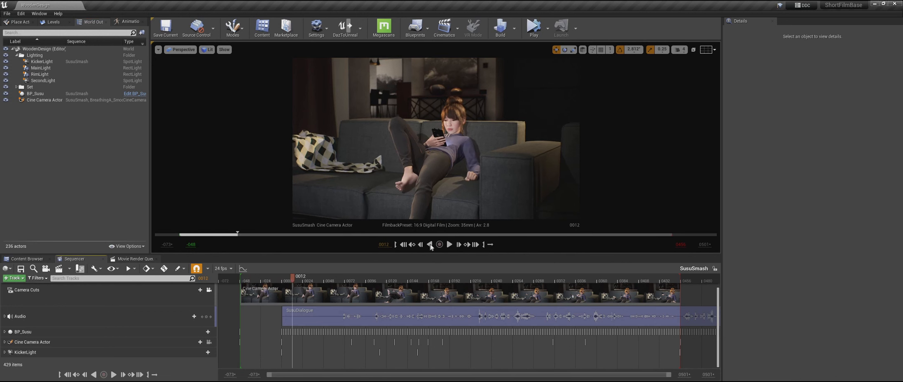
left_click(403, 244)
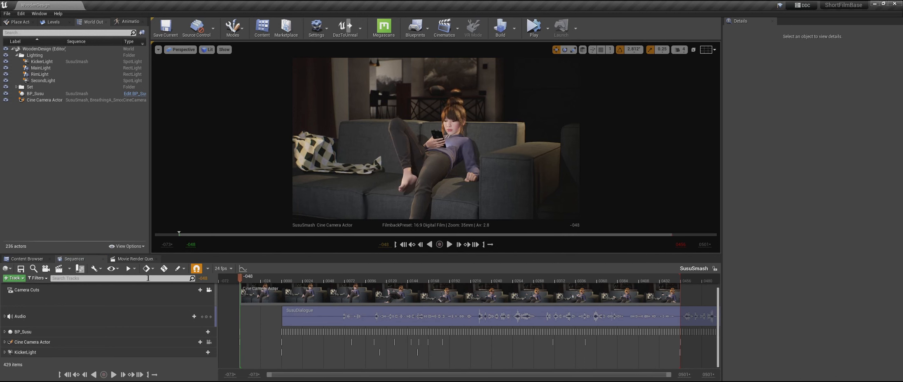